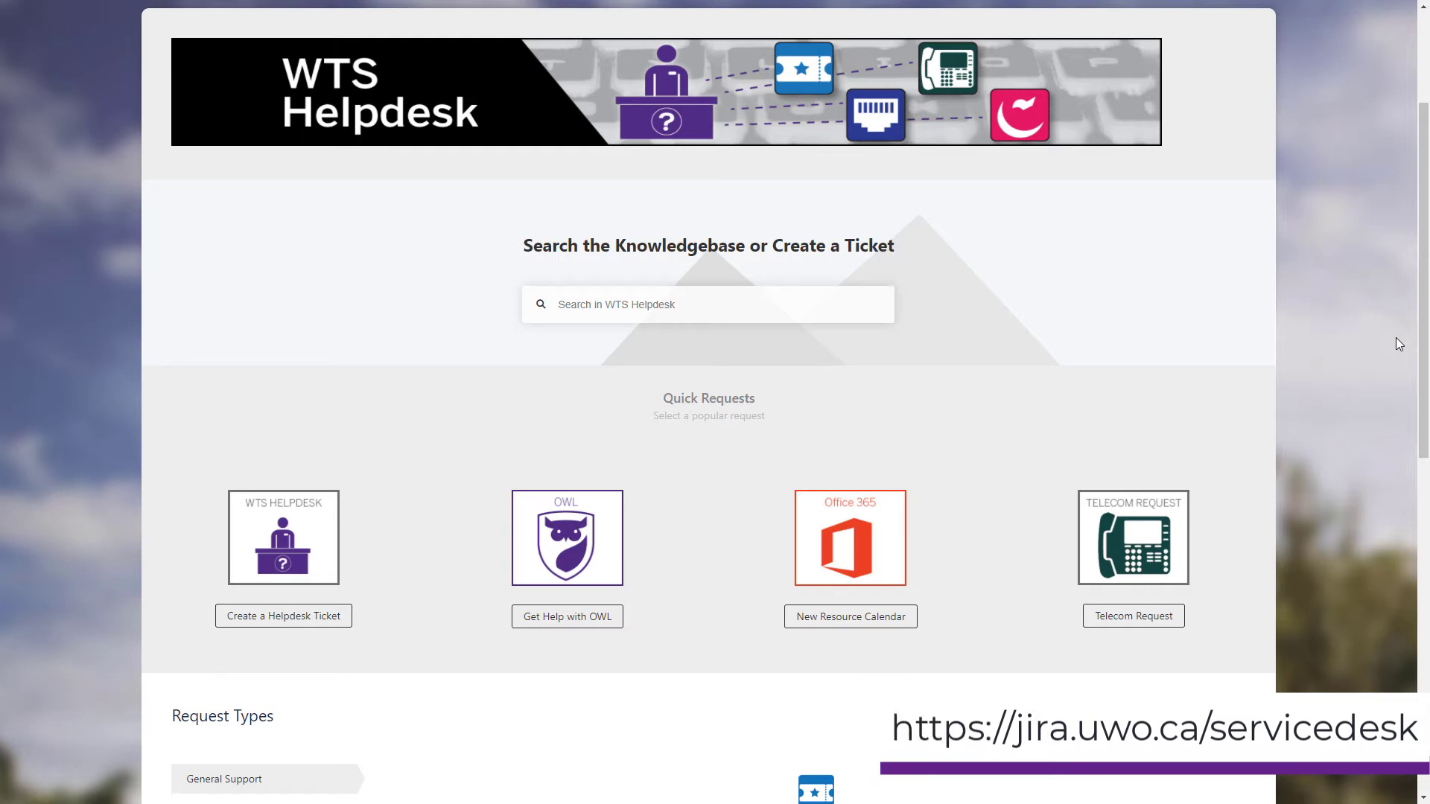
Submit a WTS Helpdesk ticket 'Add Zoom Large Meetings' requesting the 500-user tier on the account.
click(288, 511)
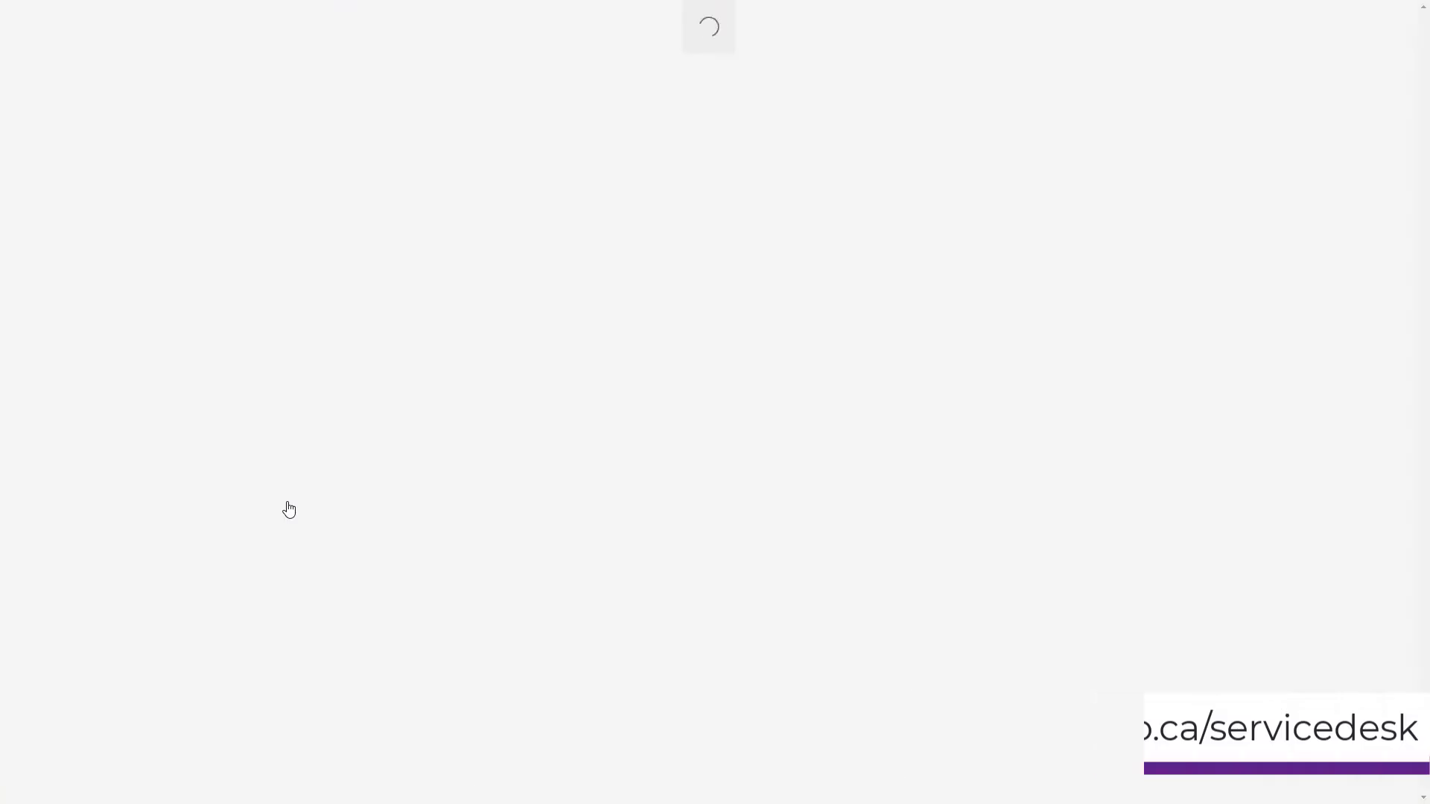
click(503, 272)
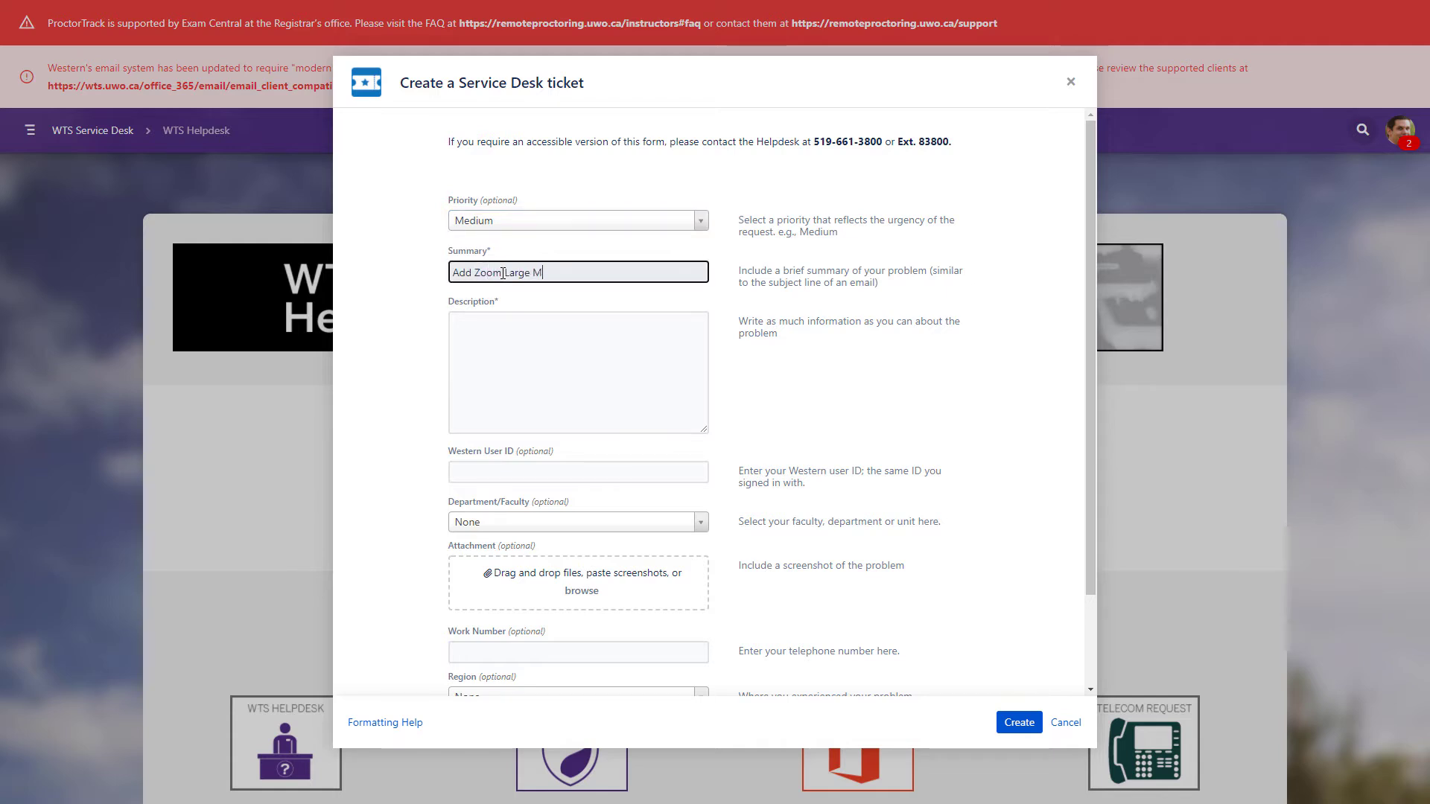
key(Tab)
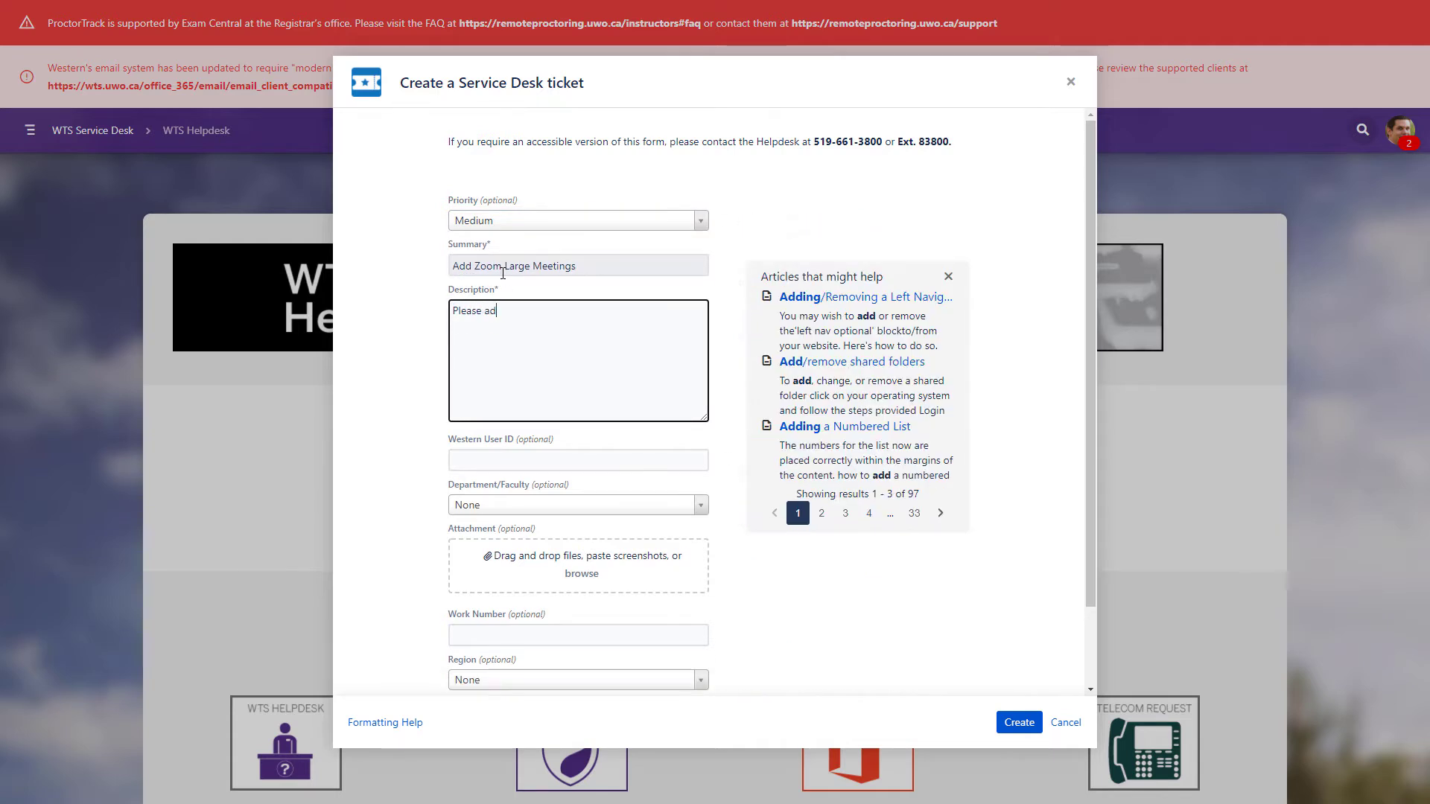
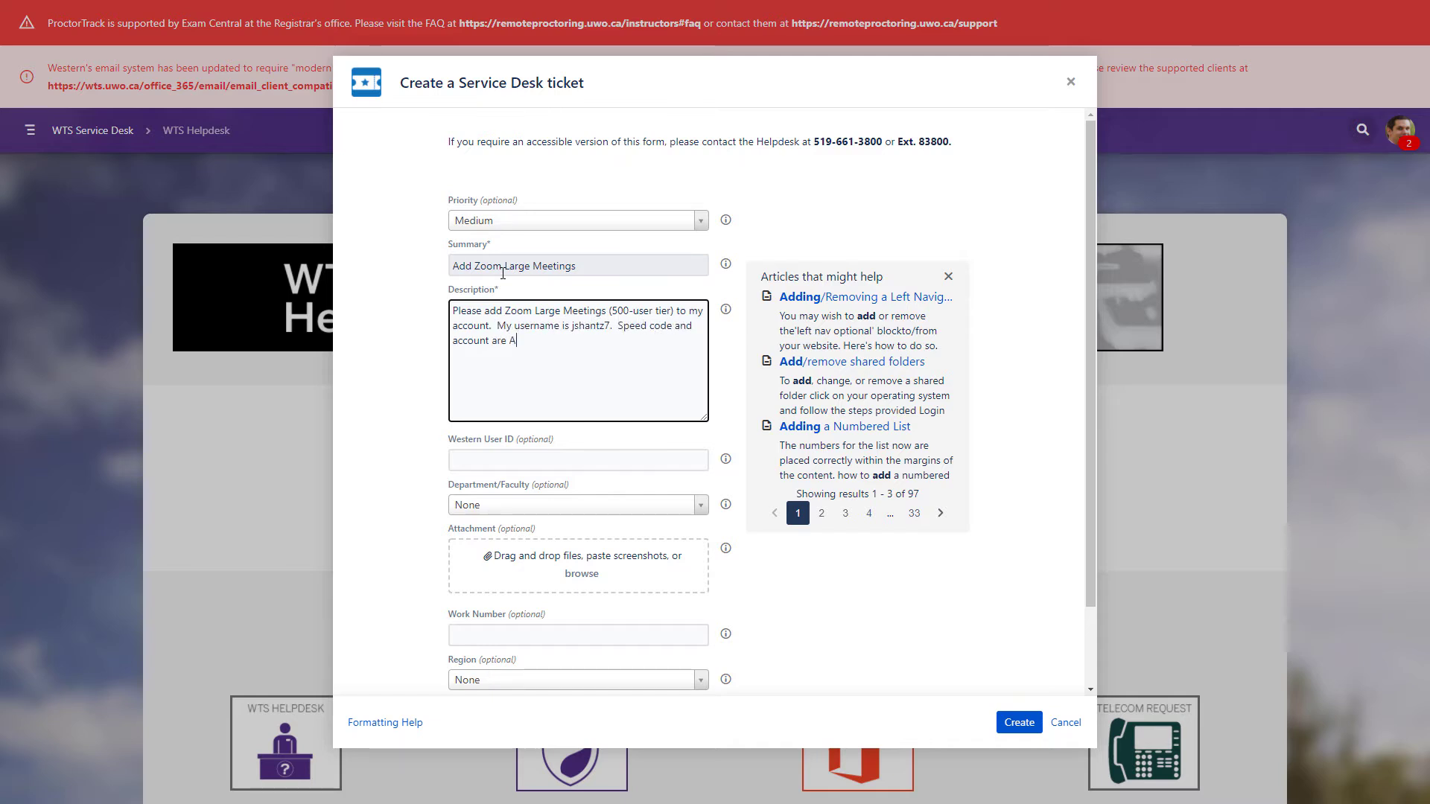
click(1019, 723)
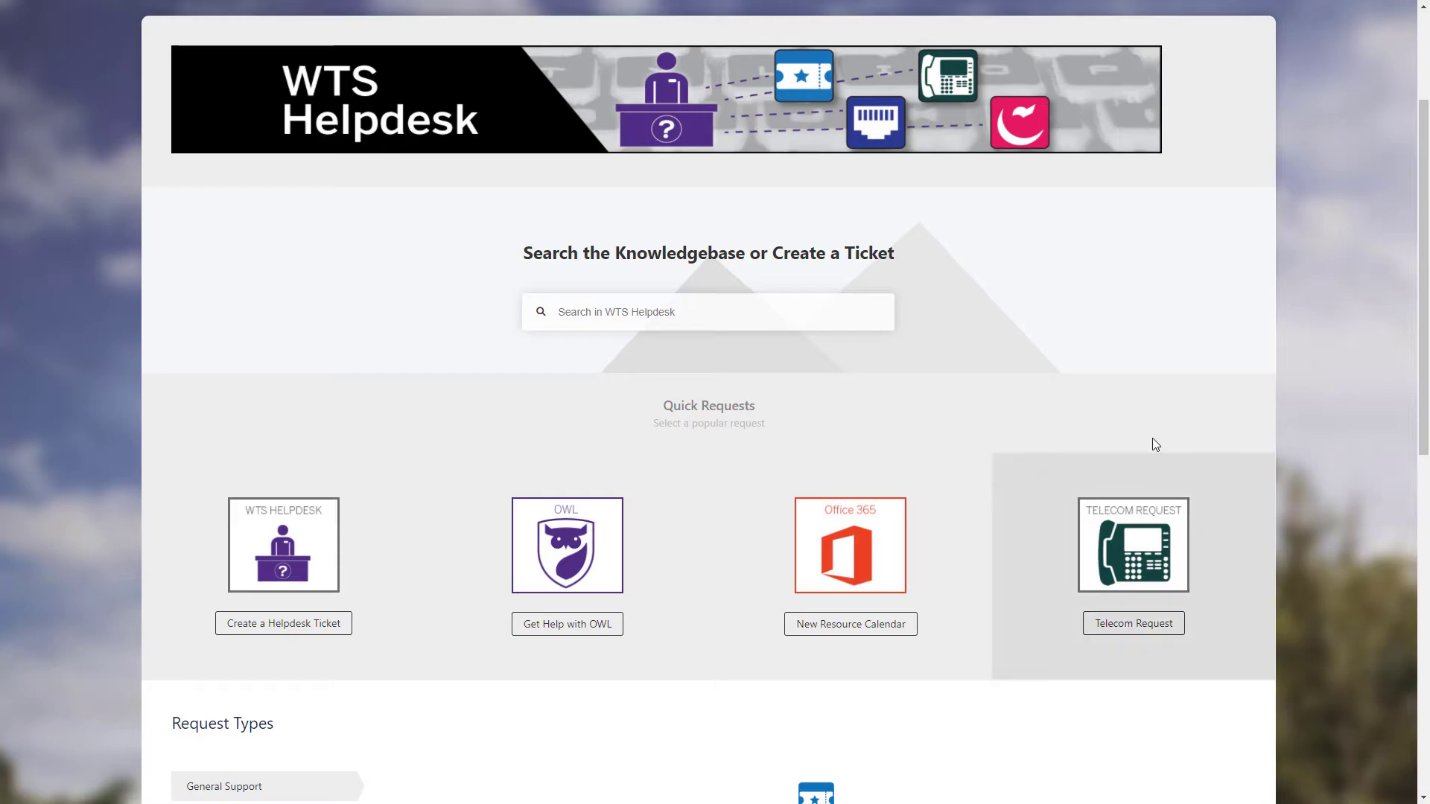
Fill a new WTS Helpdesk ticket titled 'Remove Zoom Large Meetings' with a removal request description.
click(315, 566)
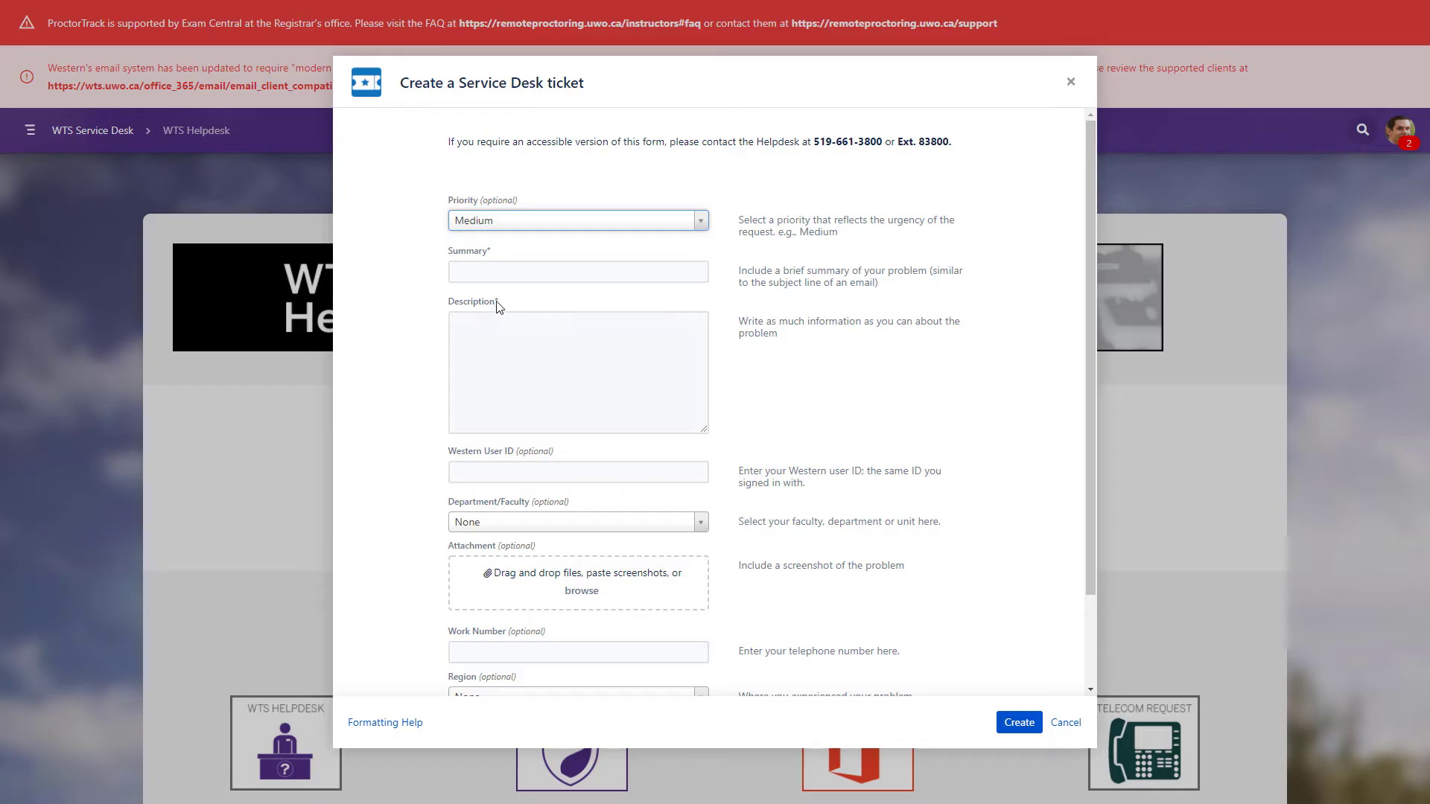
click(518, 268)
text(Remove Z)
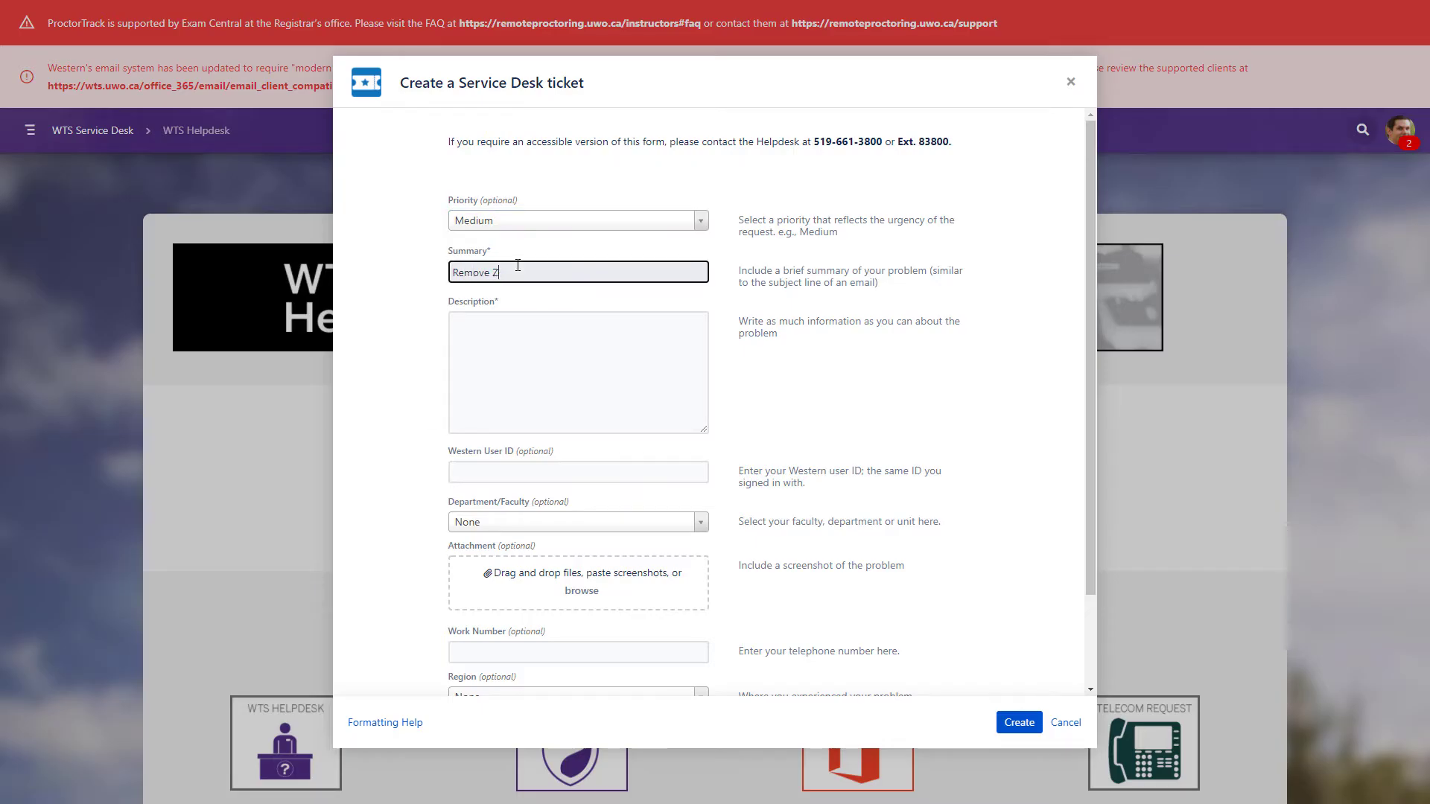
text(oom Large Meetings)
key(Tab)
text(Please remove Zoom Large Meetings f)
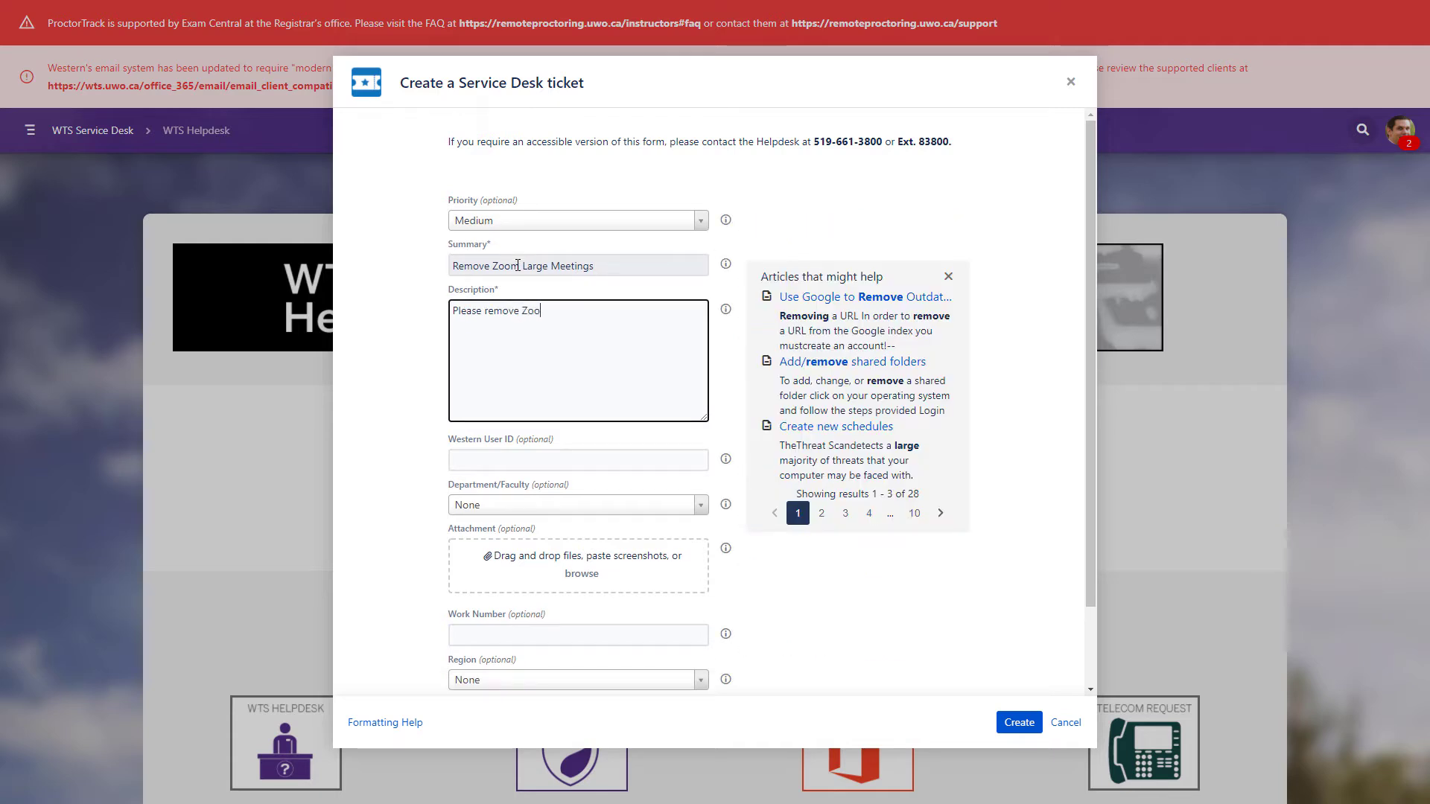
text(rom my account.)
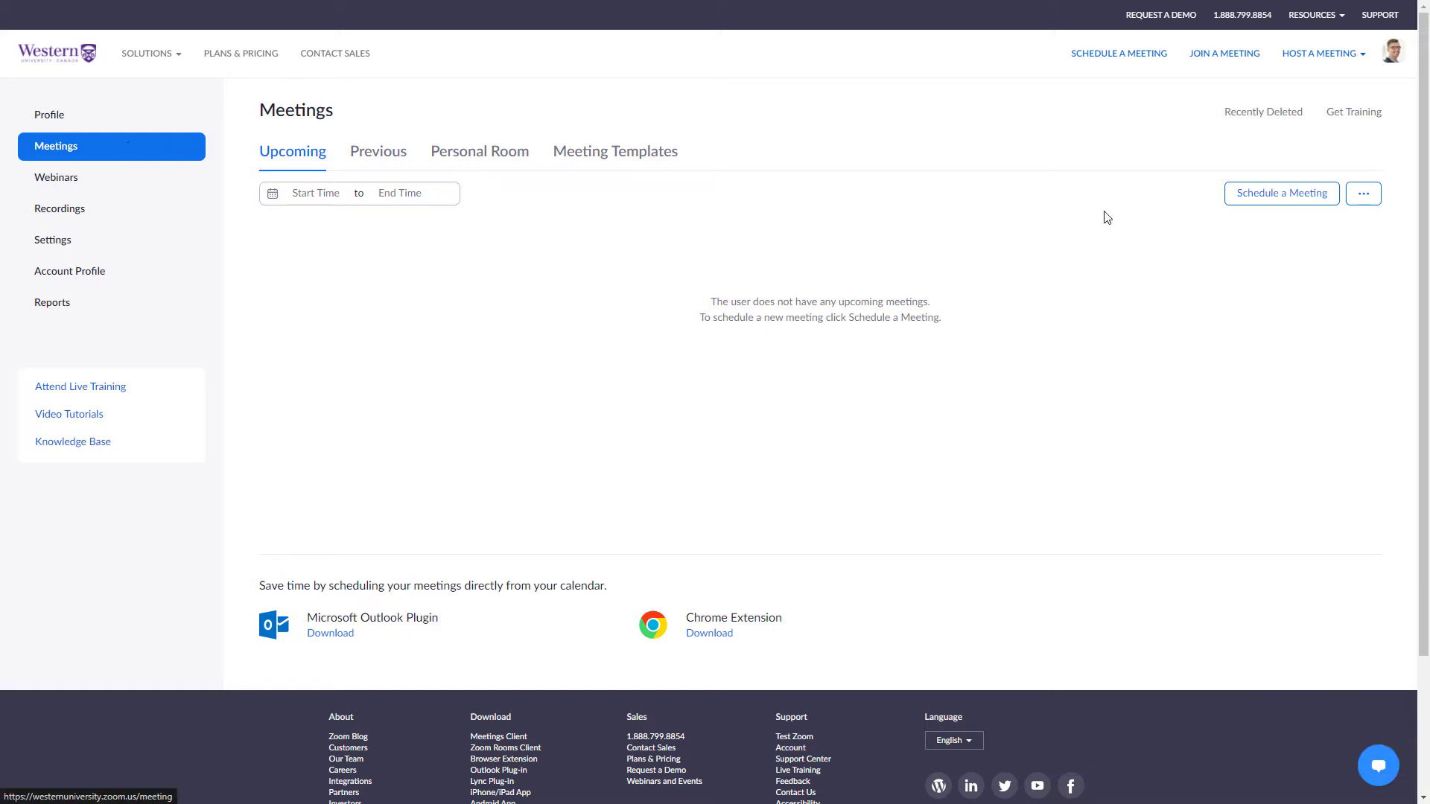
Start a new meeting with the topic 'Presentation Day', keeping the date 03/08/2021.
click(1239, 193)
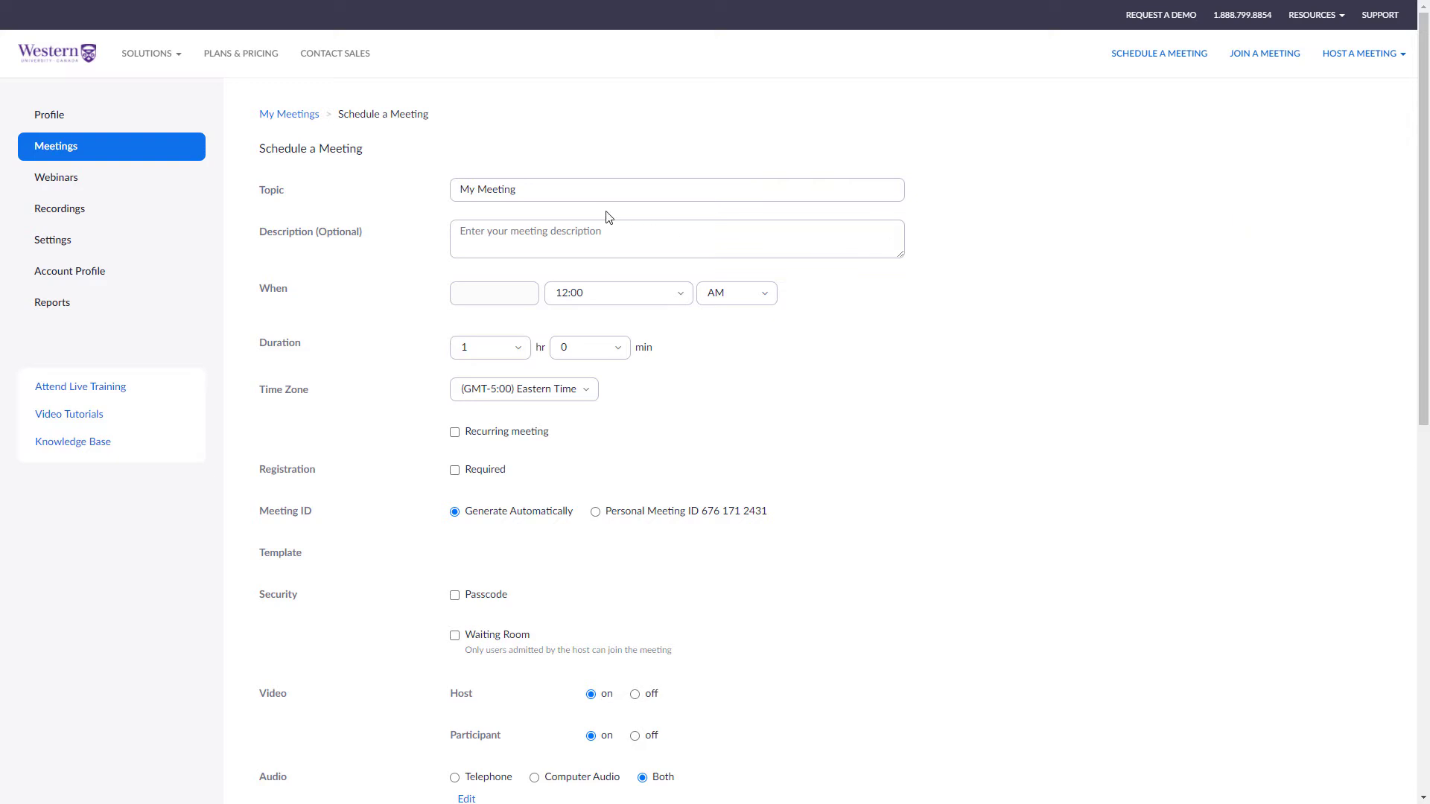
text(Presentation Day)
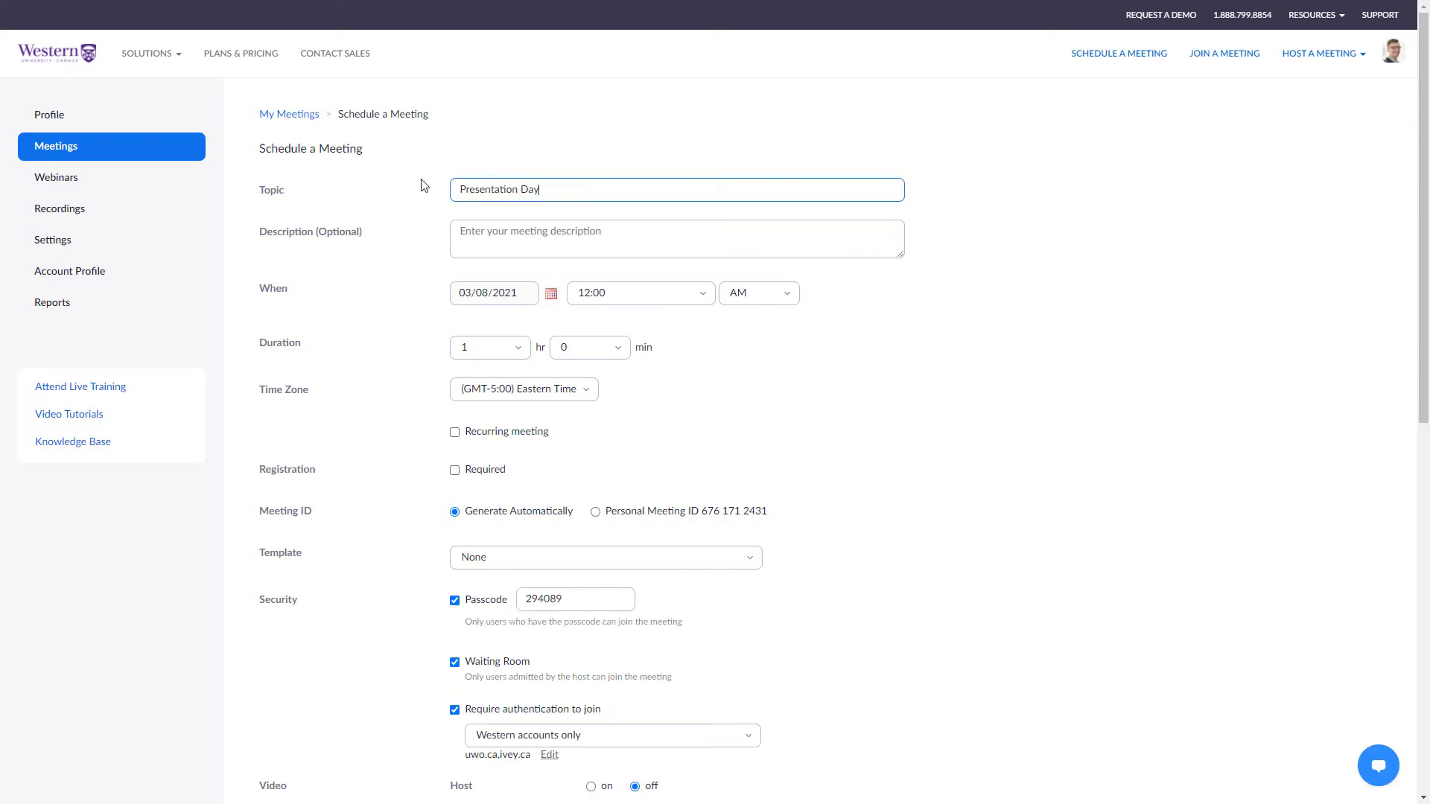
click(551, 295)
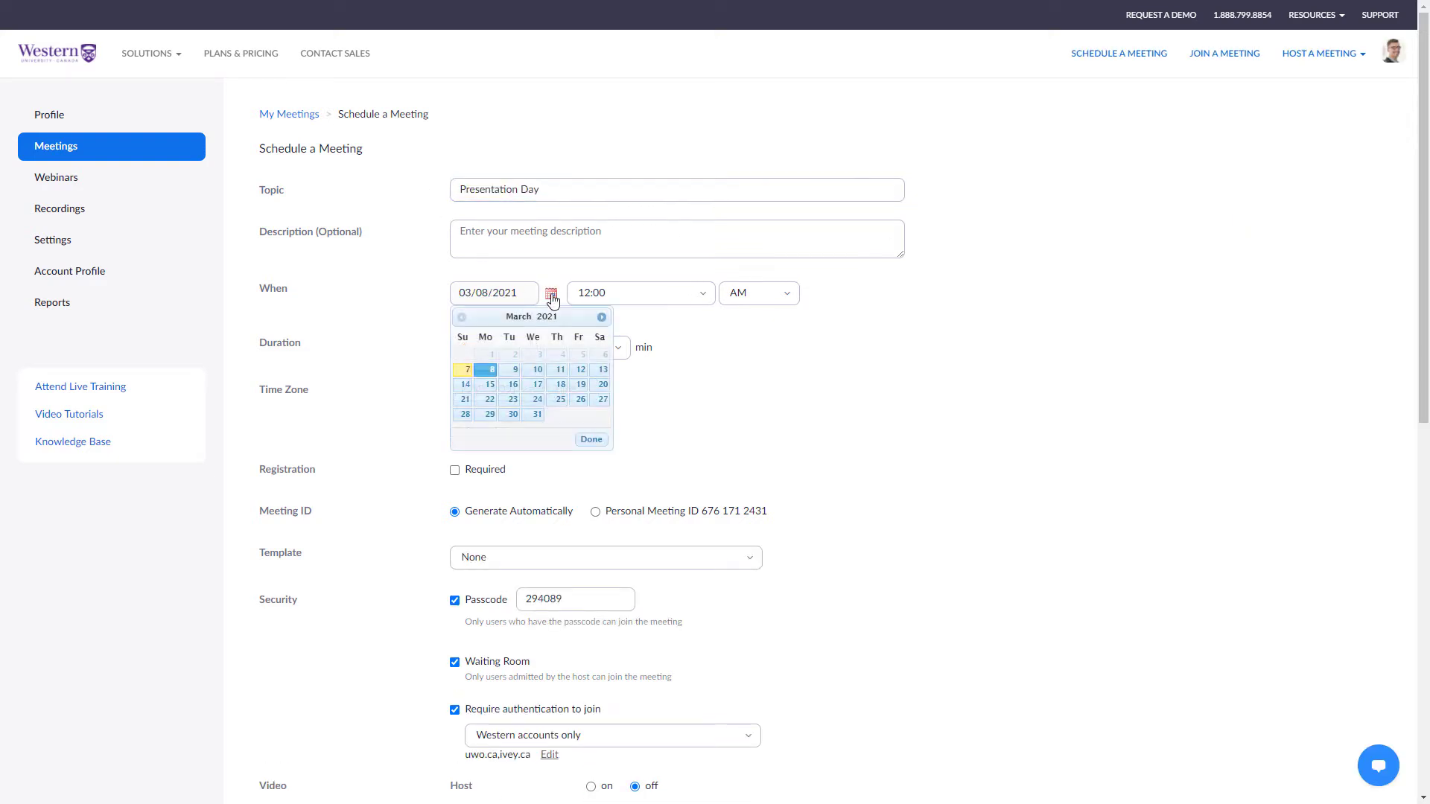
click(711, 302)
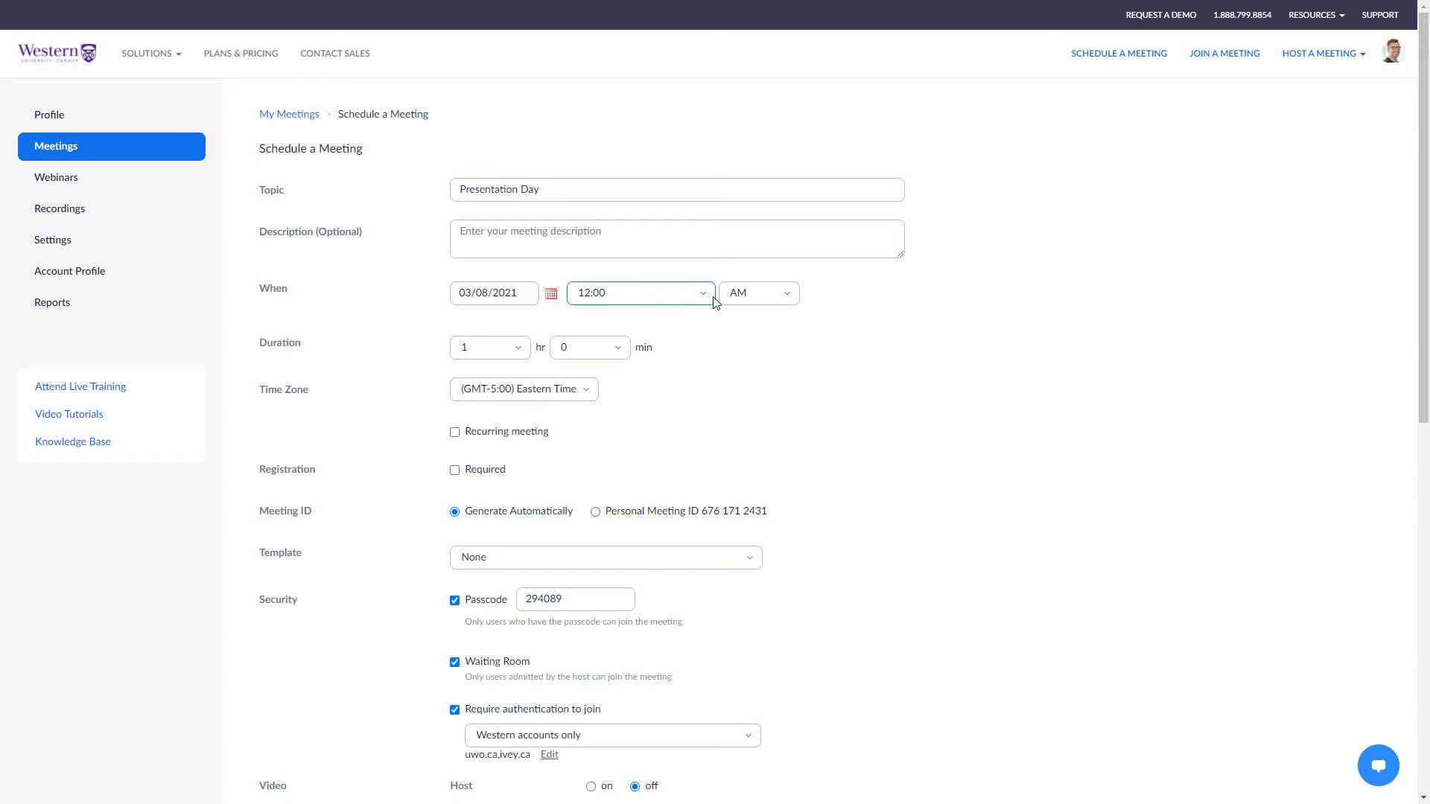
Set the meeting duration to 5 hours and tick Registration Required.
click(520, 350)
click(491, 506)
click(455, 470)
click(498, 559)
scroll(441, 676, down, 4)
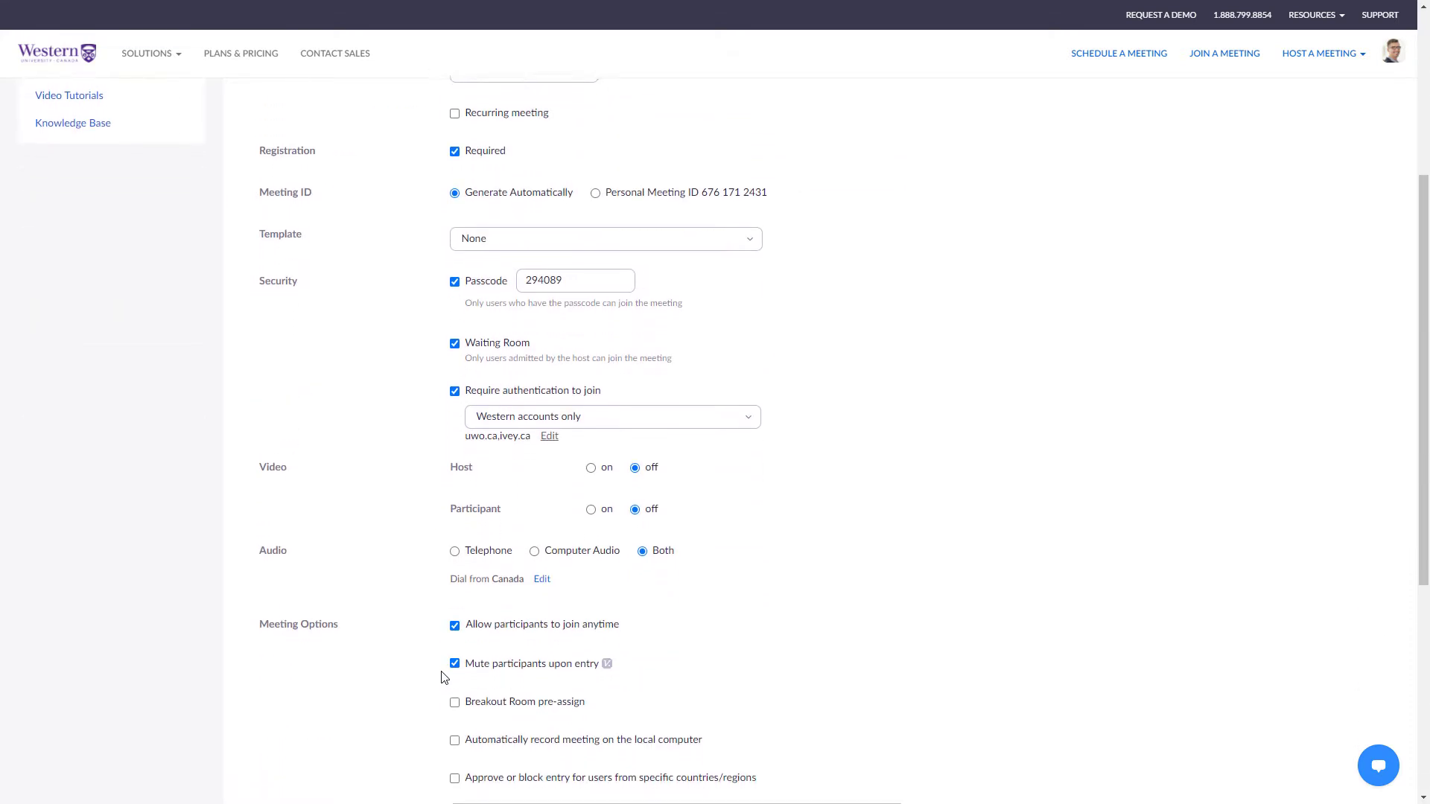
Set 'Require authentication to join' to Any Zoom account.
click(682, 419)
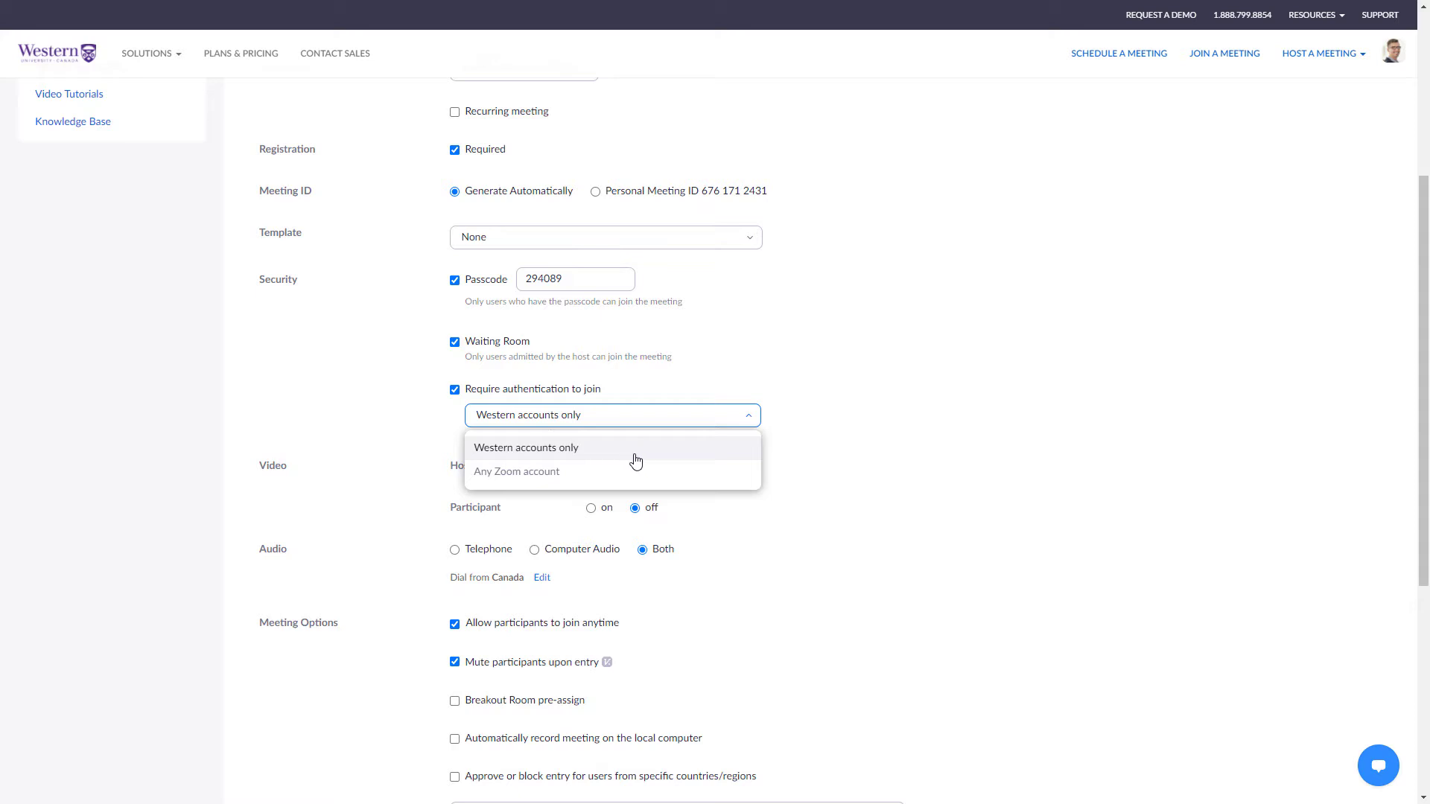
click(596, 482)
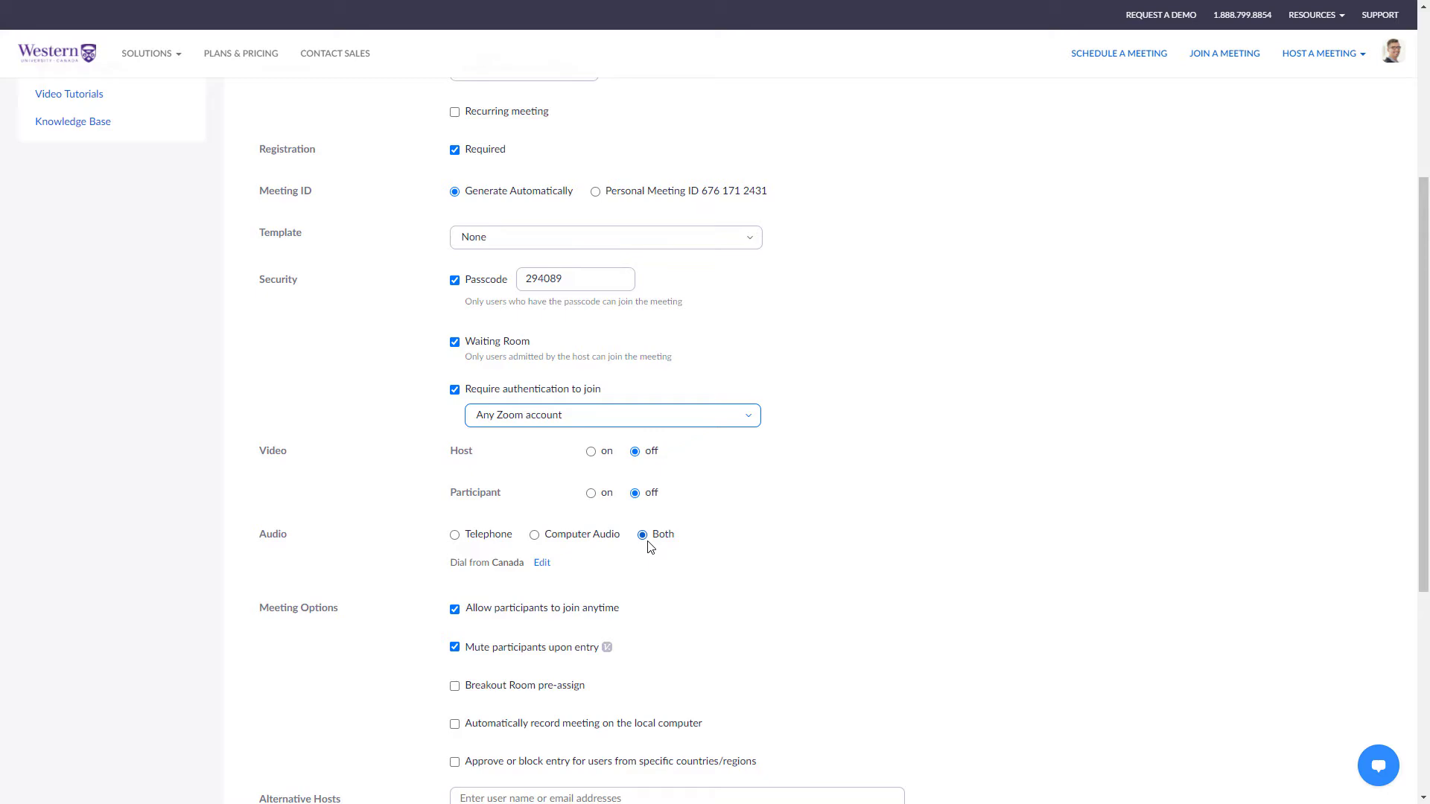
scroll(649, 563, down, 5)
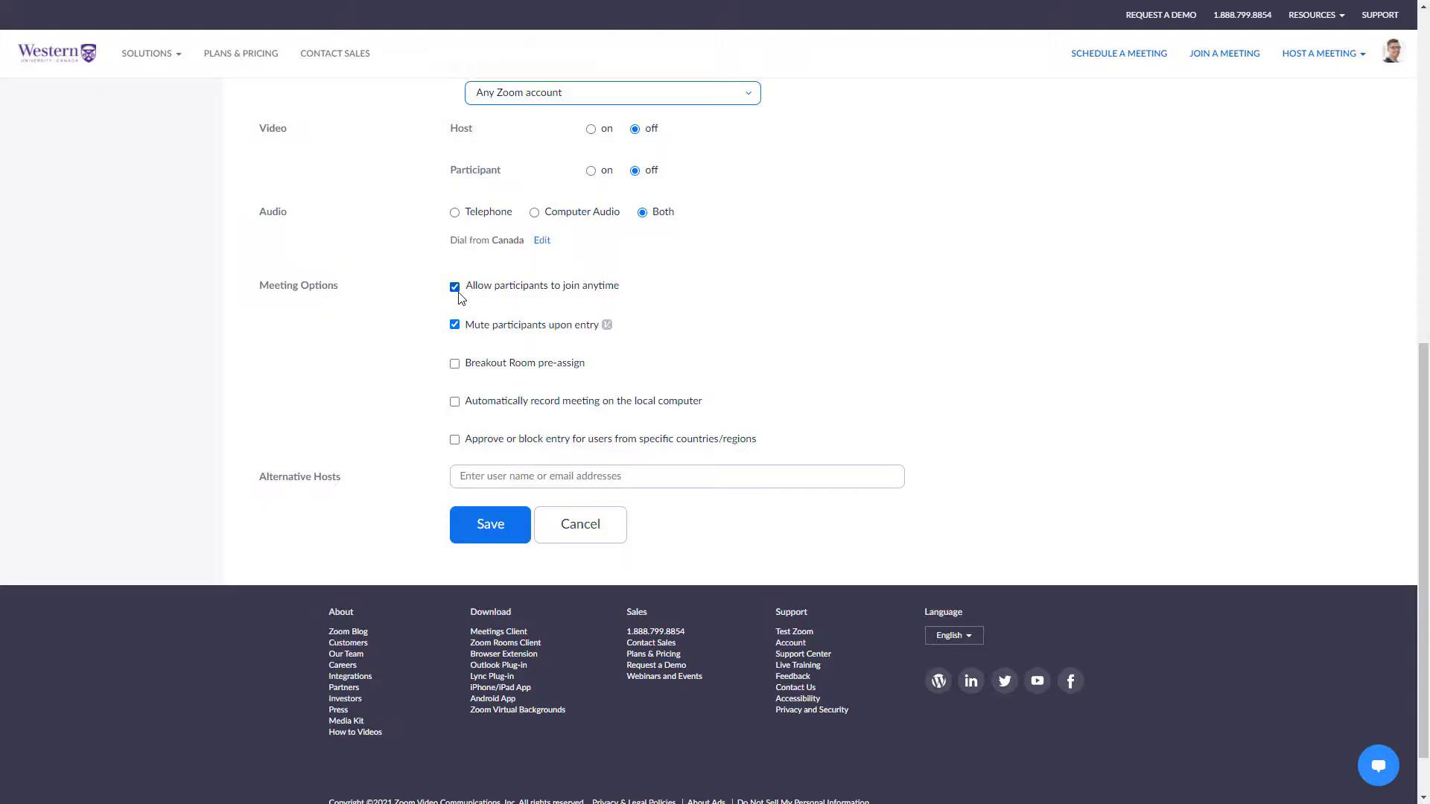
Uncheck the 'Allow participants to join anytime' meeting option.
click(455, 289)
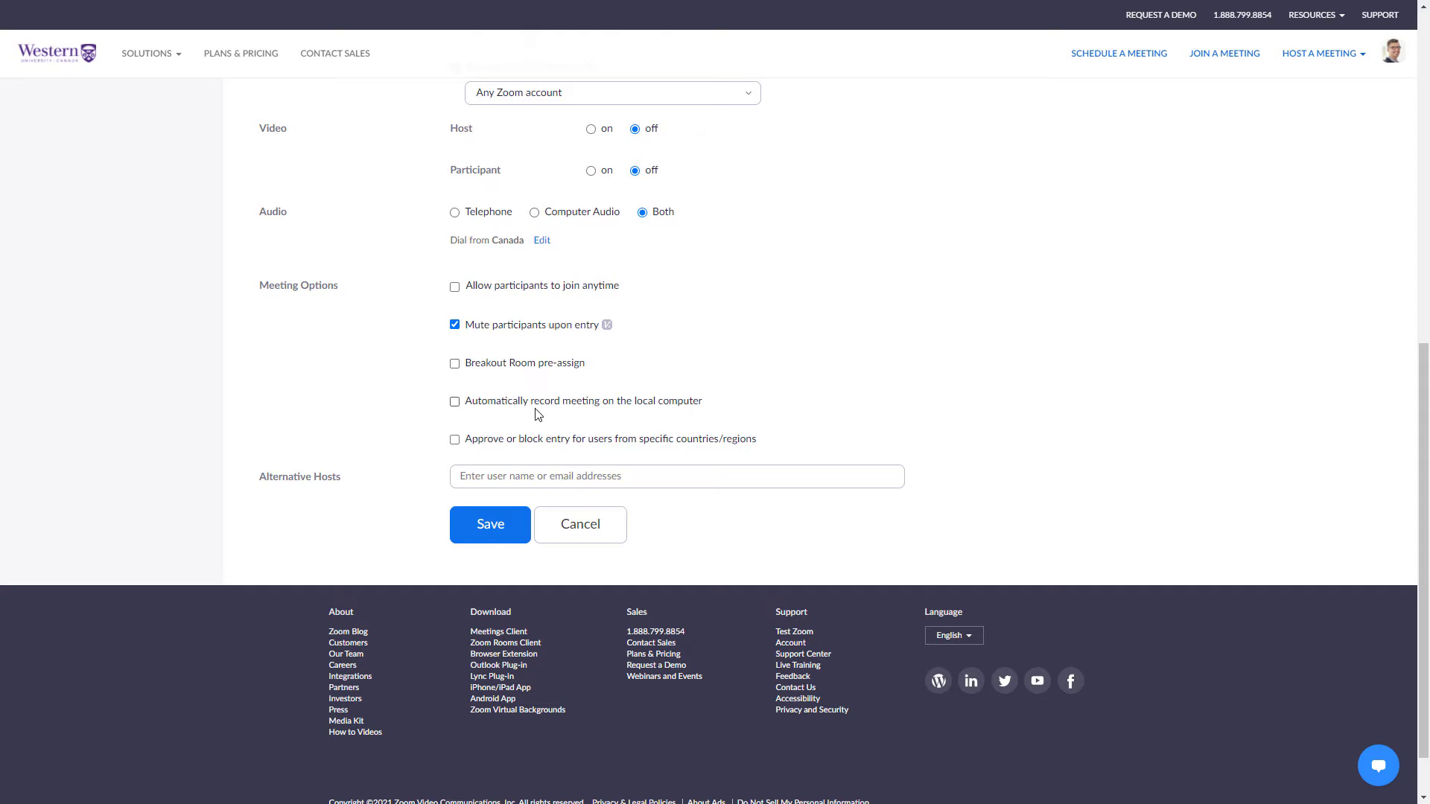
click(475, 440)
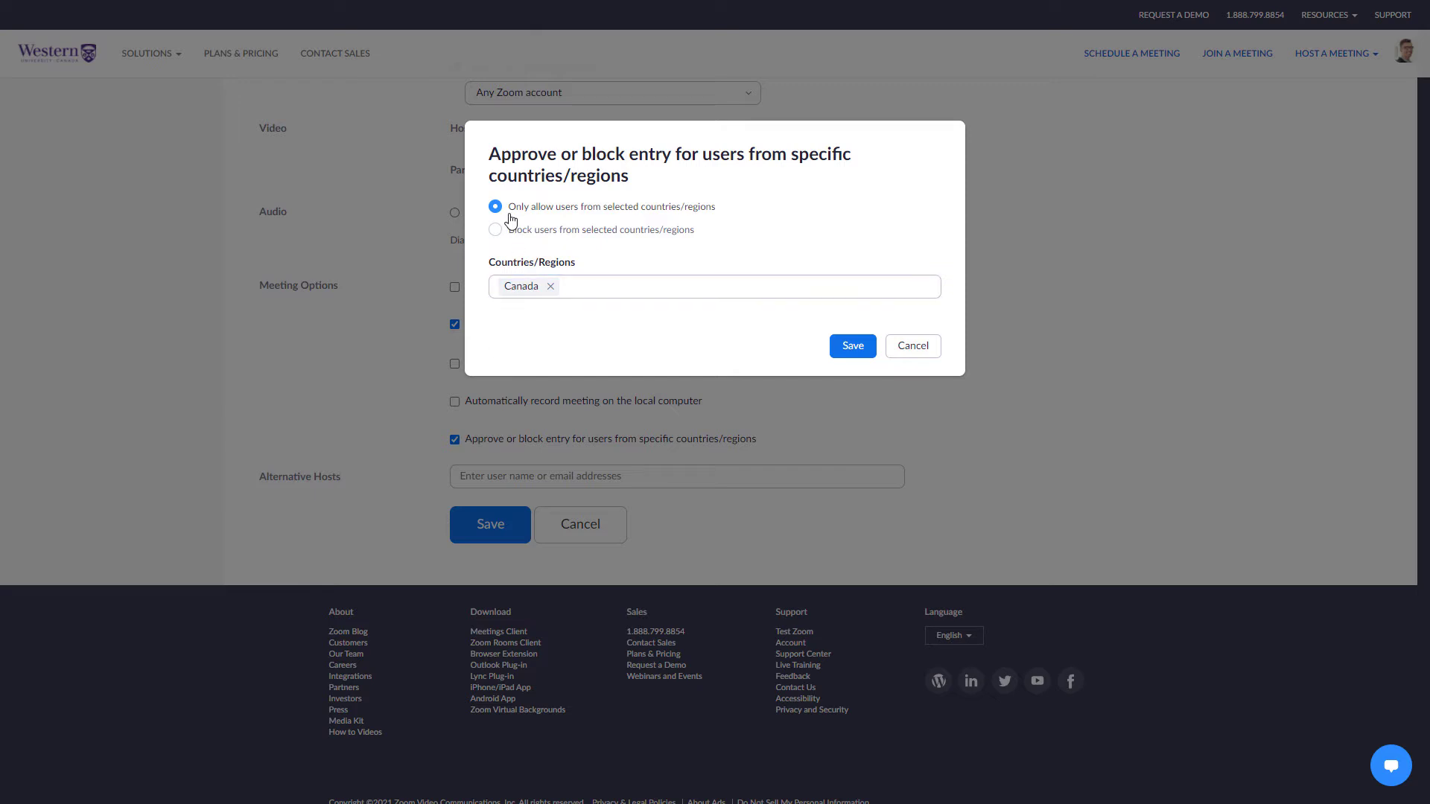
click(535, 288)
click(909, 347)
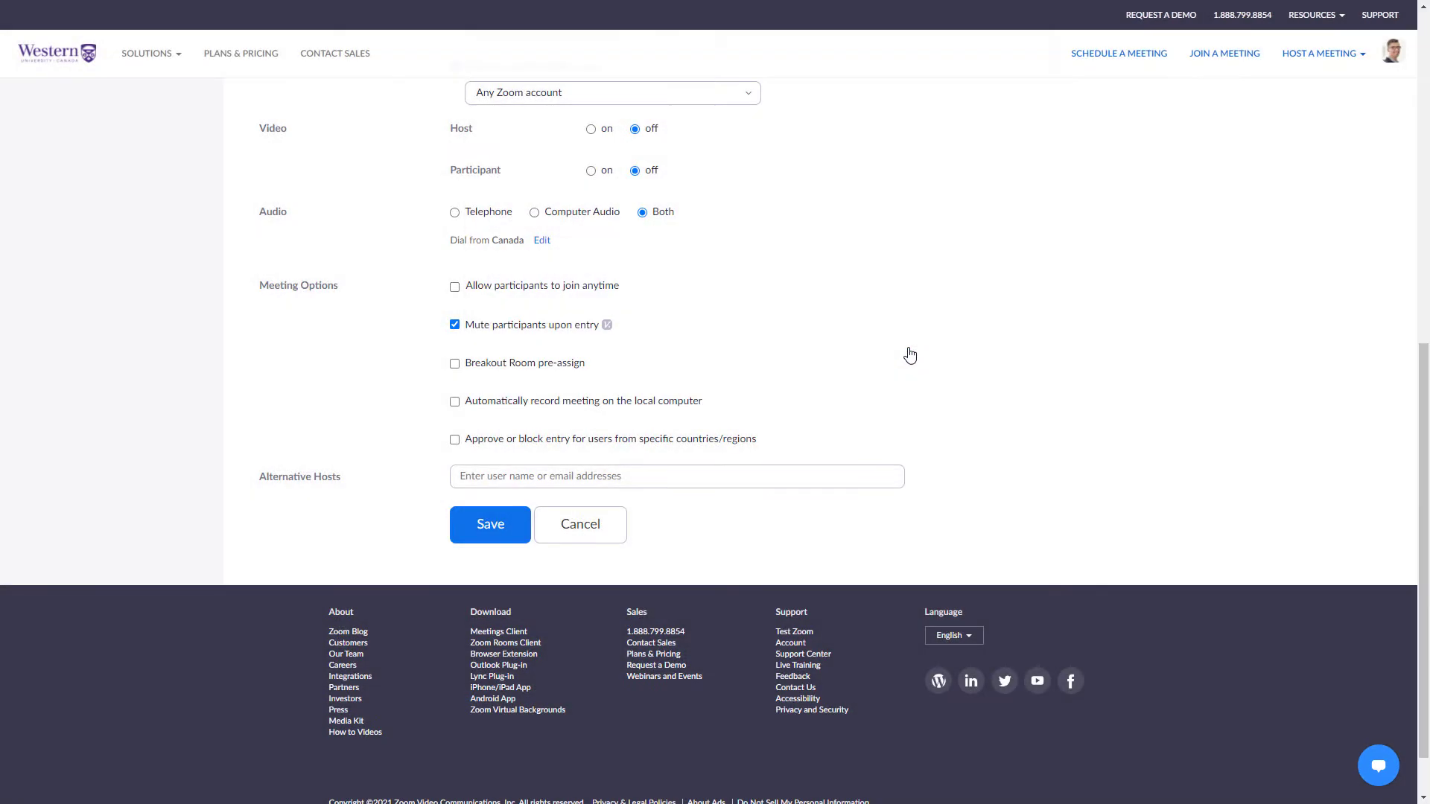
Add the suggested account user as an alternative host.
click(618, 474)
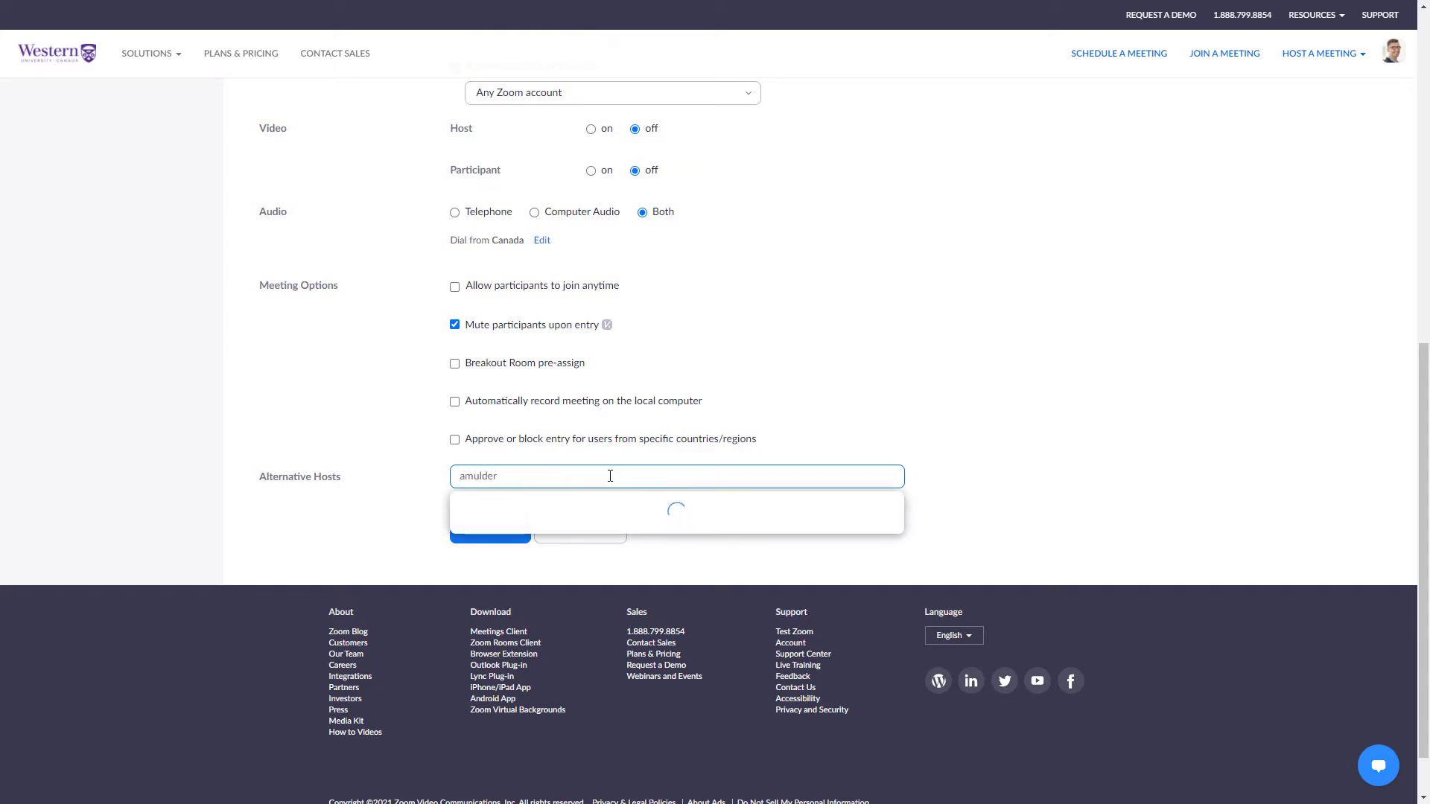
click(504, 551)
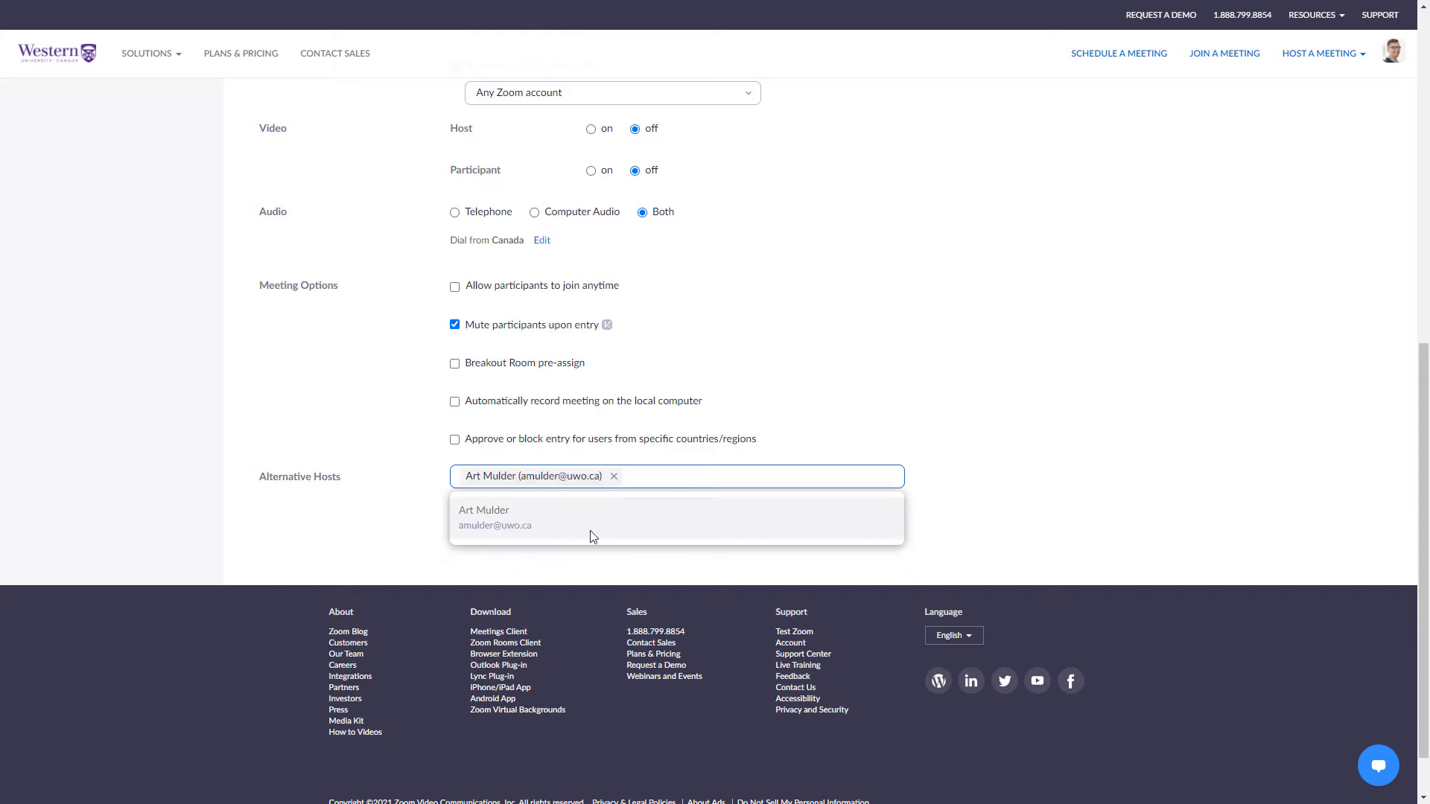
click(940, 487)
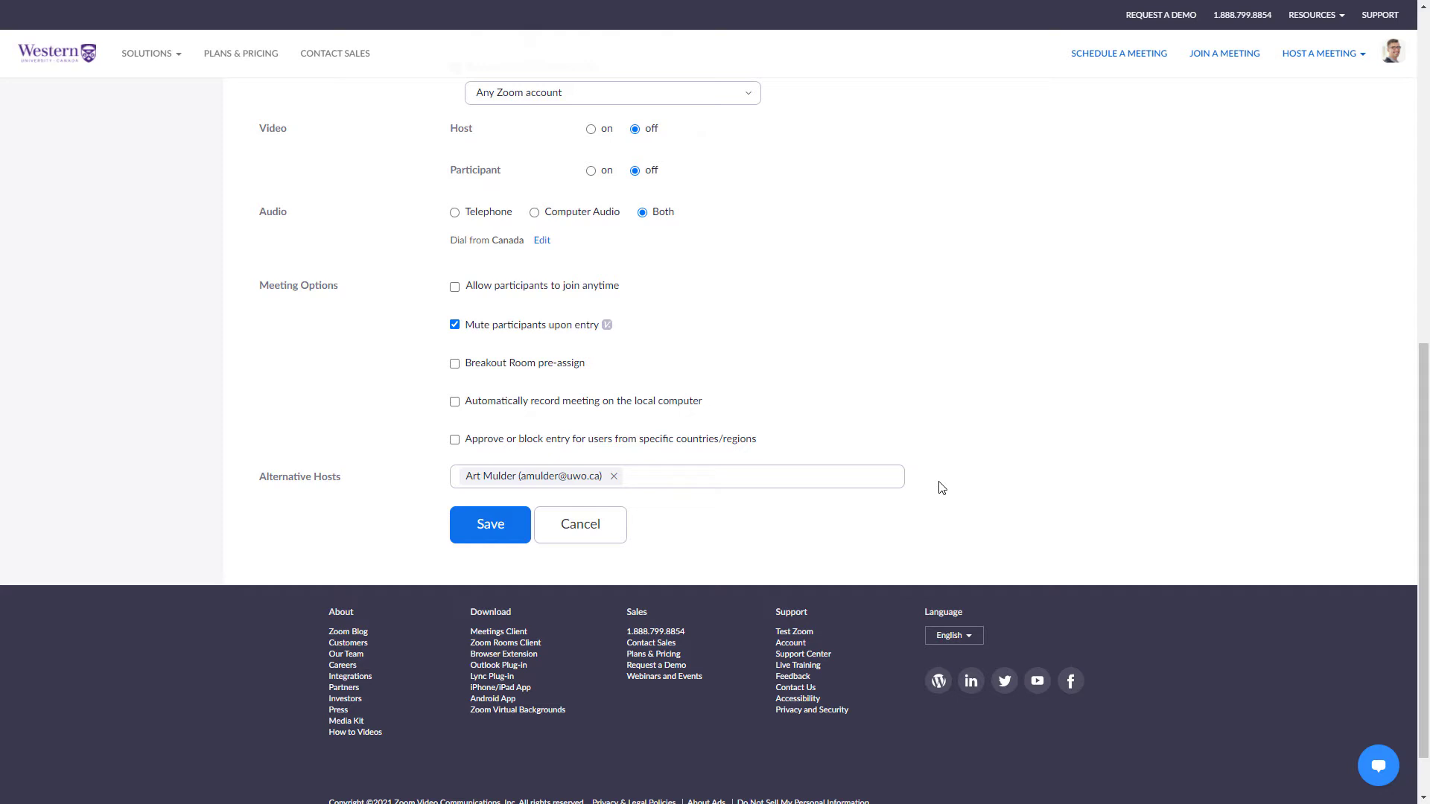
Add a second host by e-mail, save, and remove the address flagged as not a Zoom user.
click(721, 476)
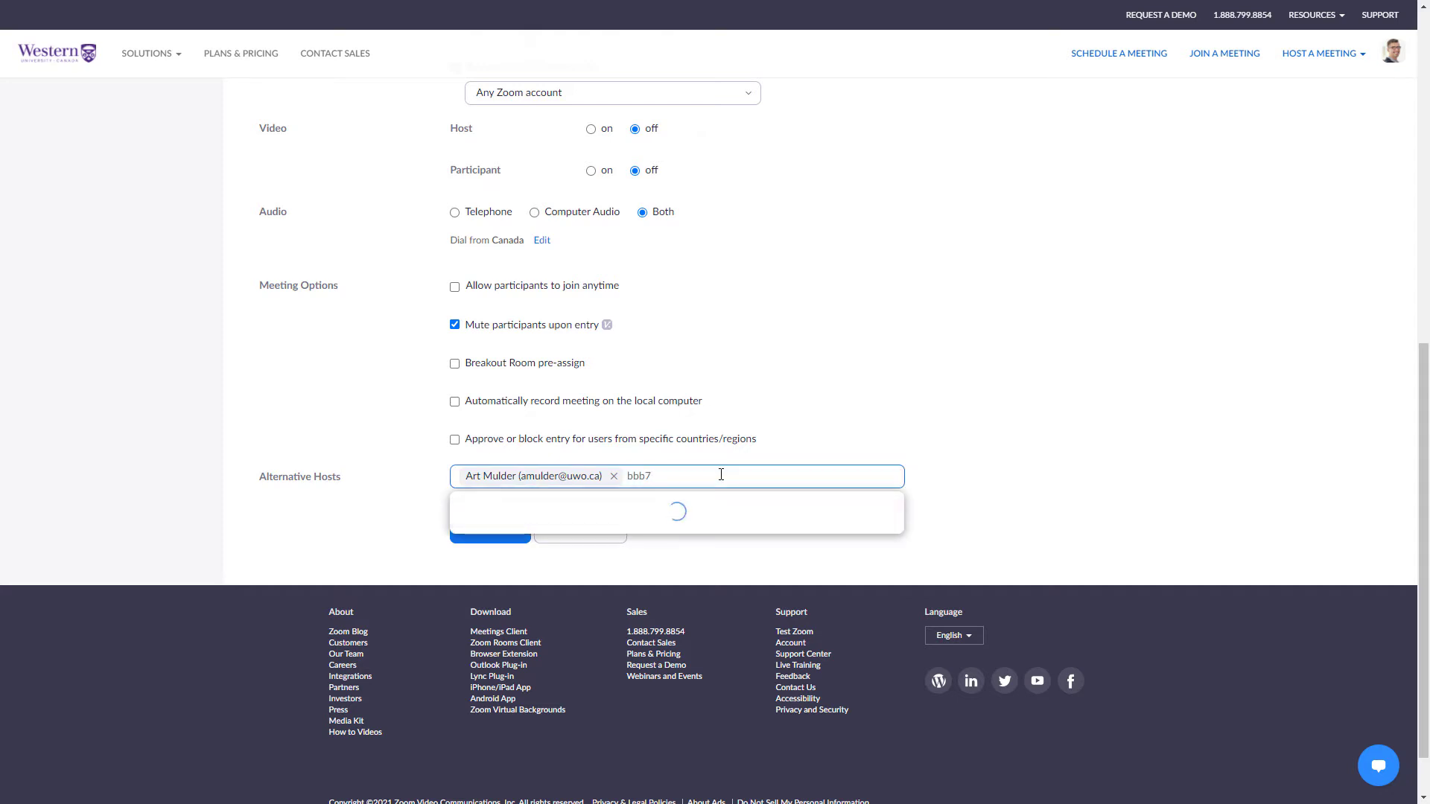
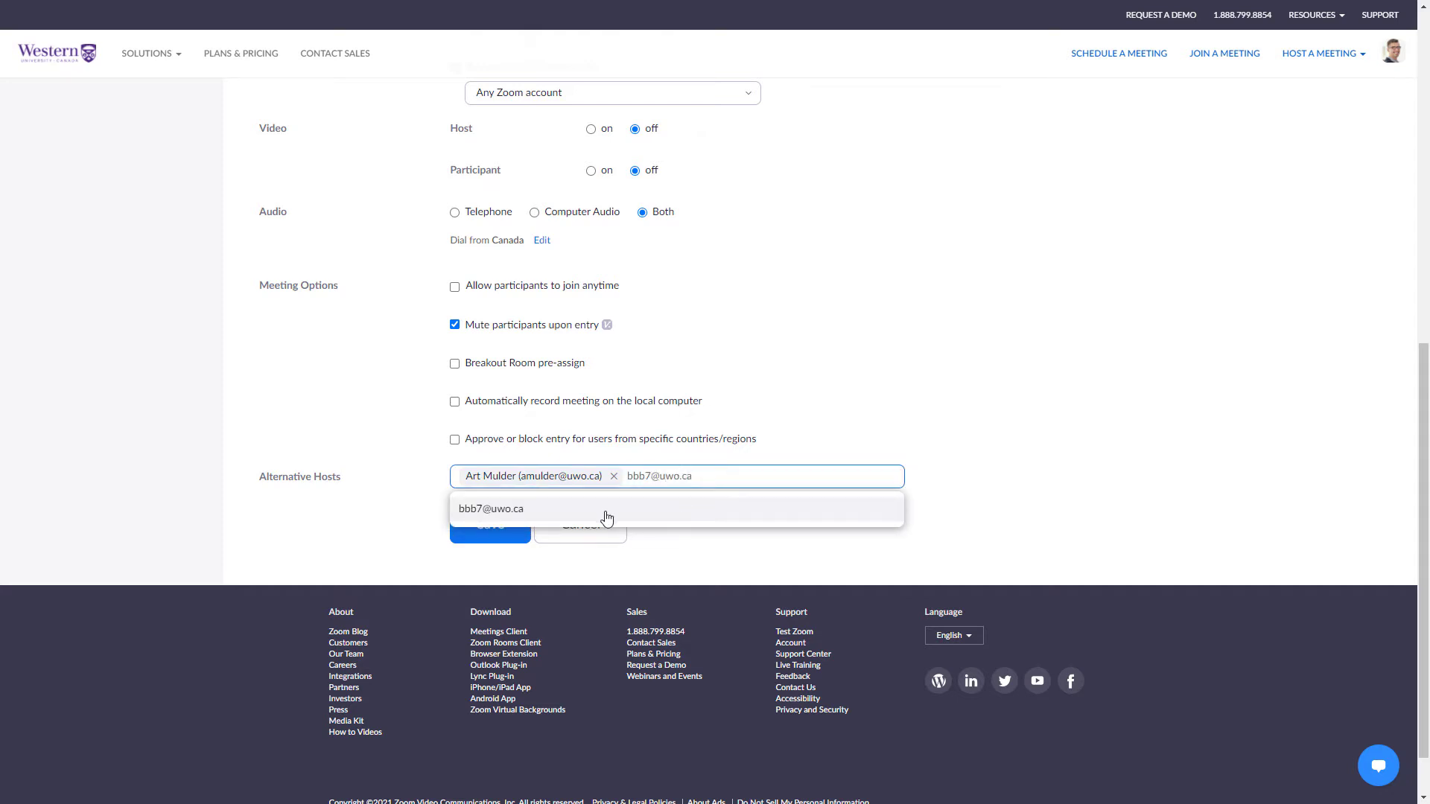
click(604, 511)
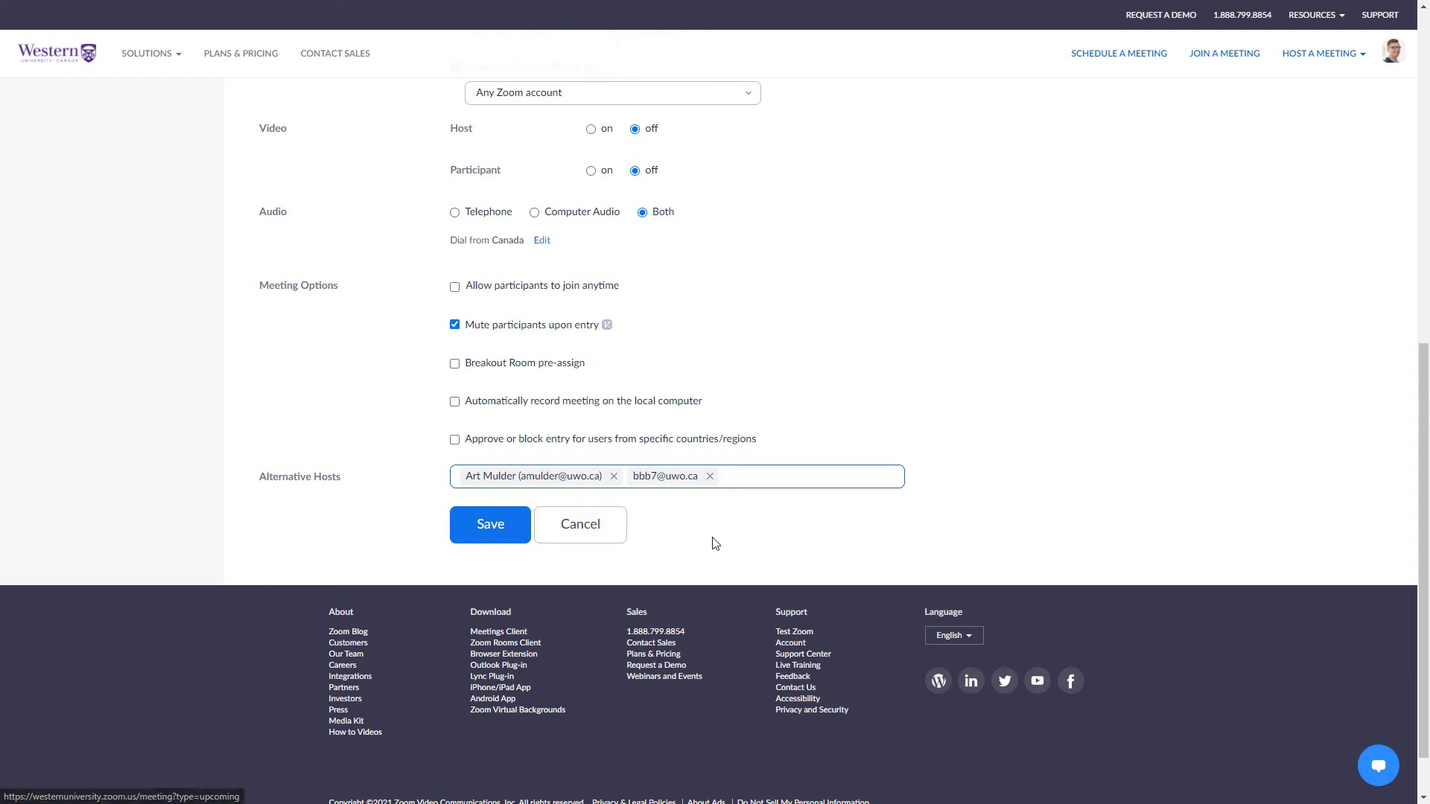
click(514, 537)
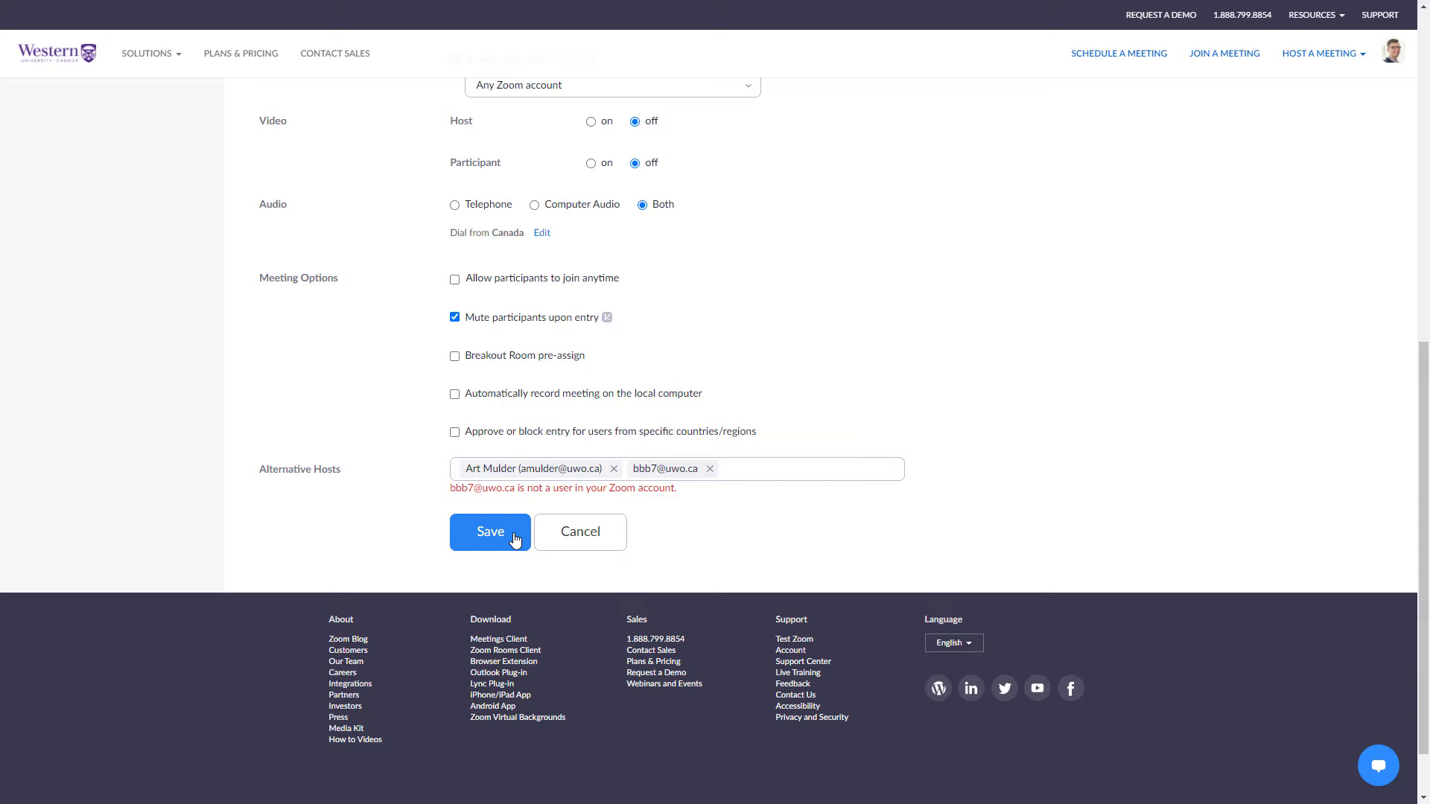
click(710, 468)
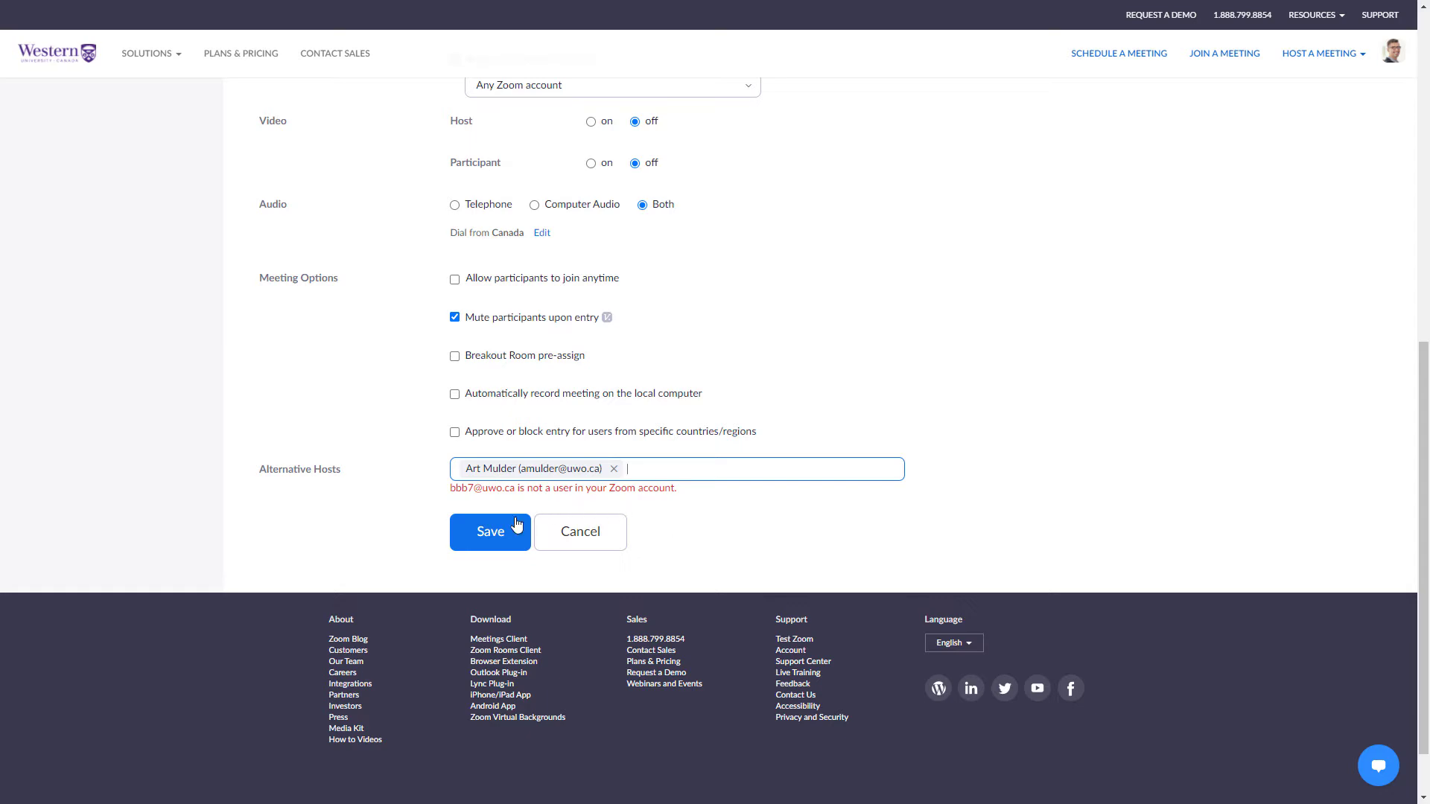
Save the meeting, view and cancel the invitation, and scroll to the Registration section.
click(490, 533)
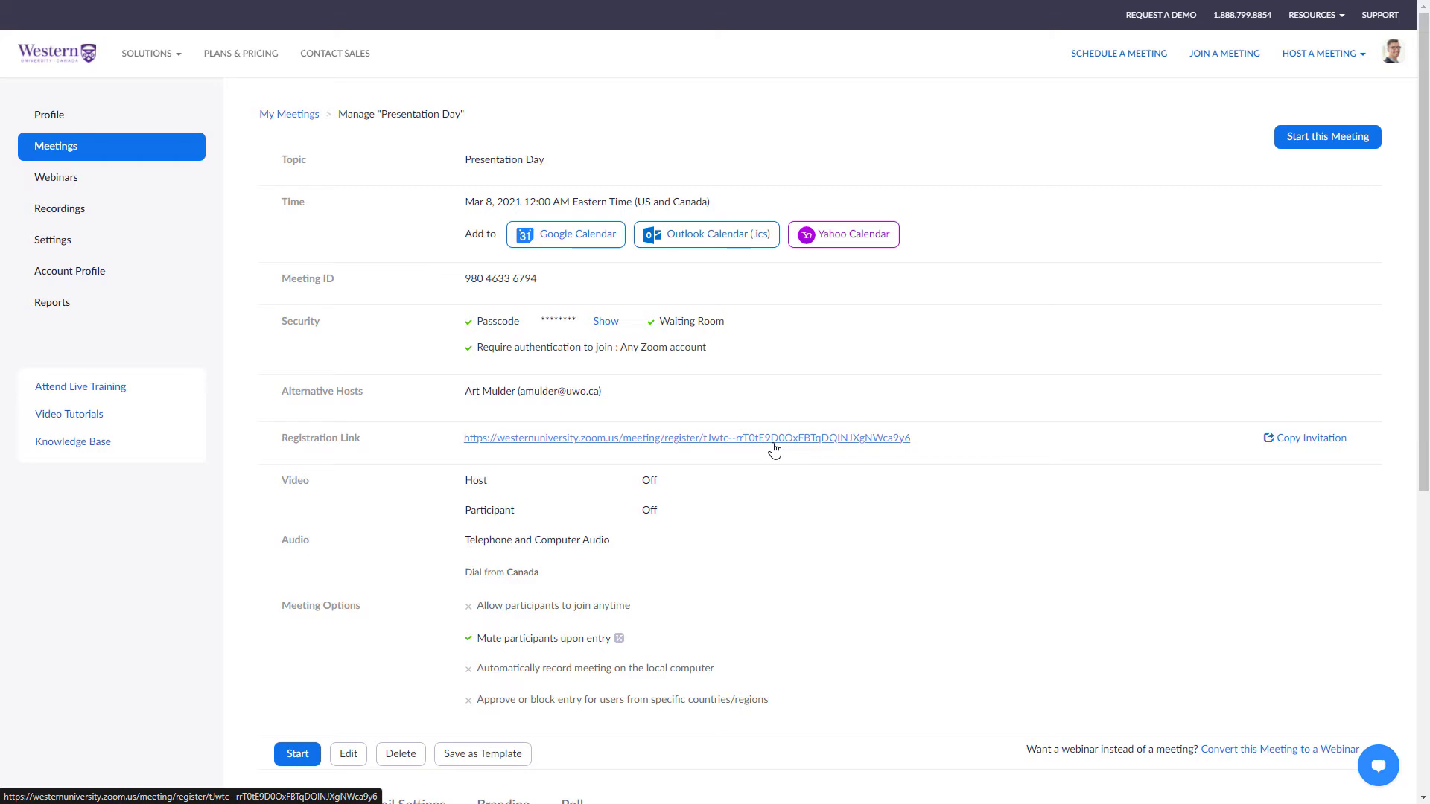
click(1330, 443)
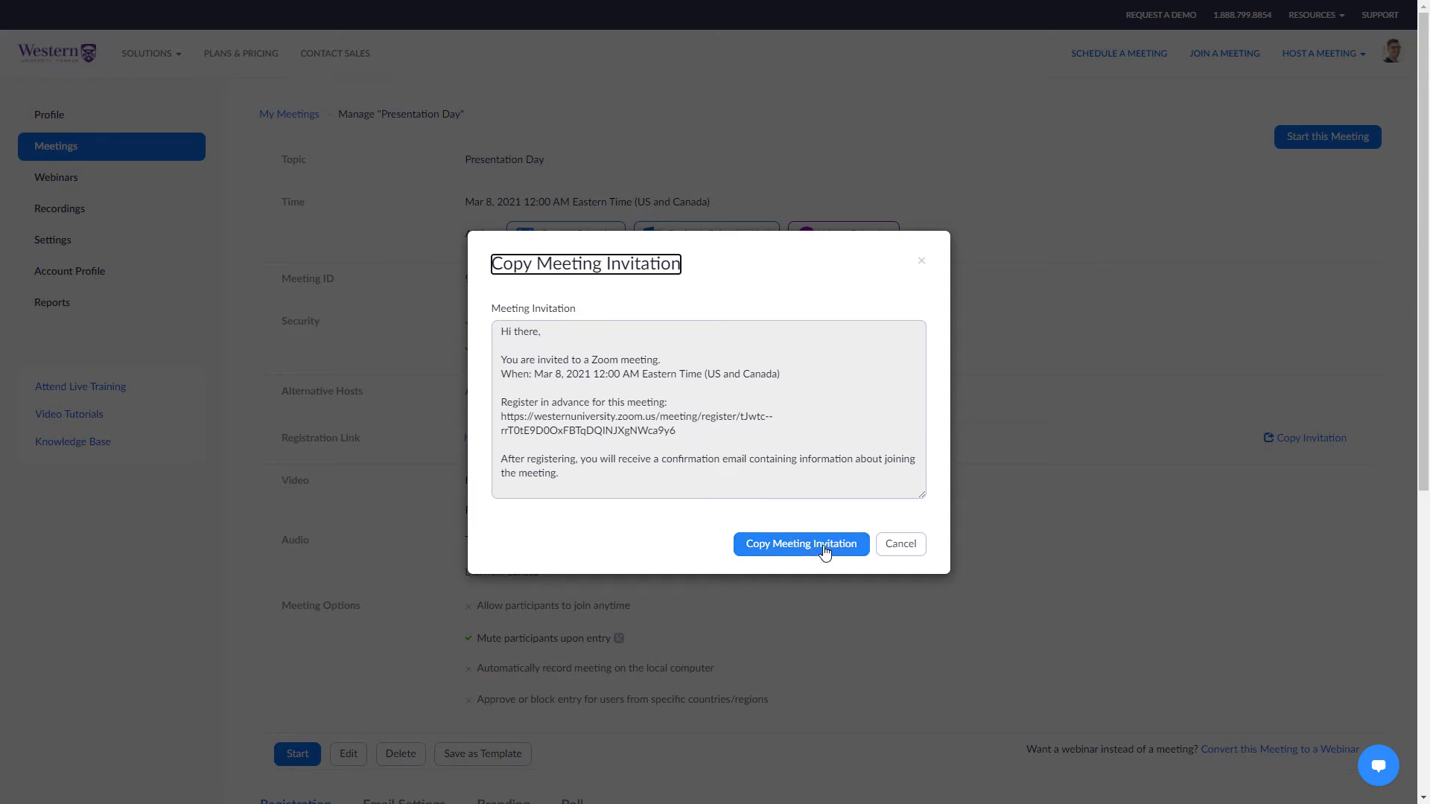
click(894, 550)
scroll(894, 555, down, 5)
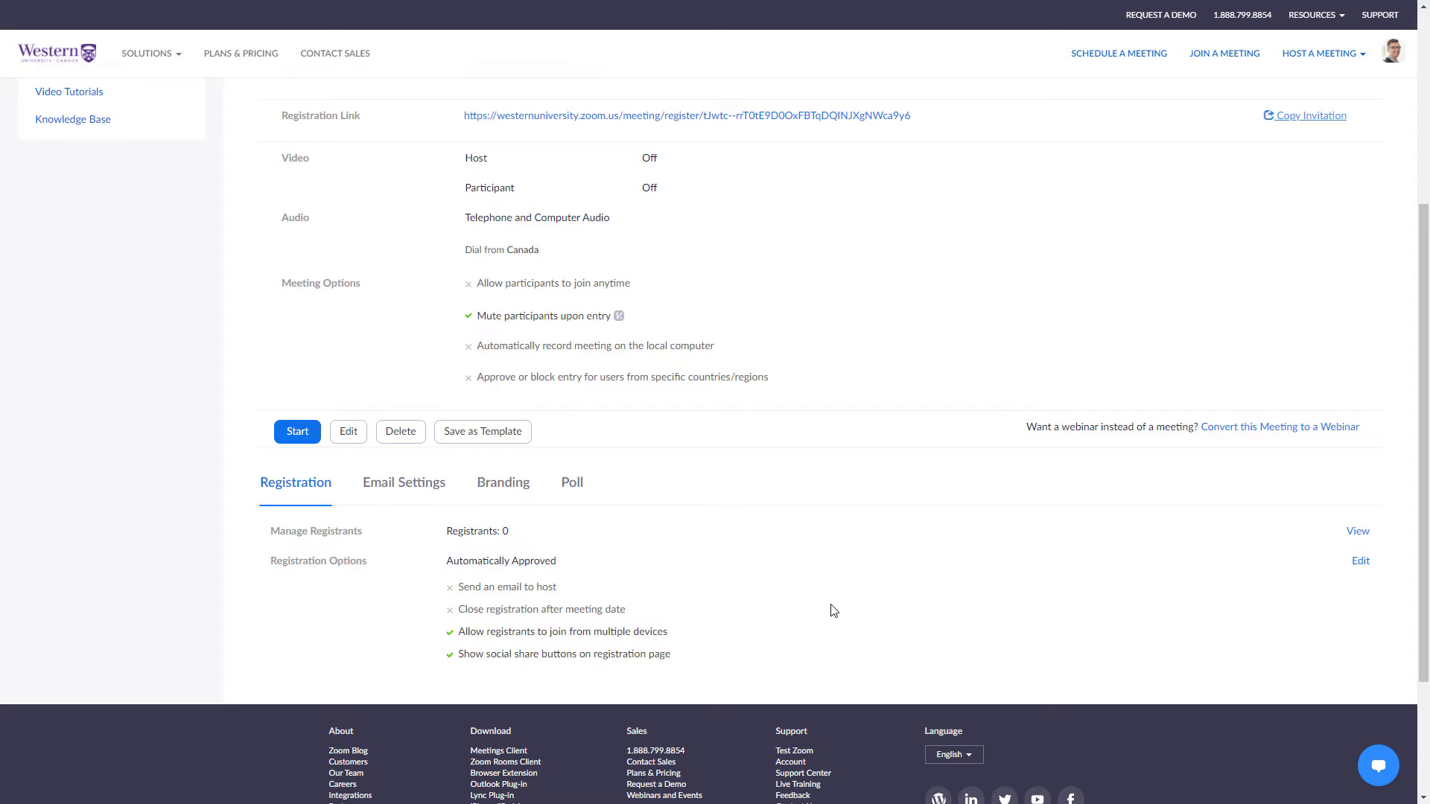
Change registration approval to Manually Approve in the Registration Options dialog.
click(1357, 563)
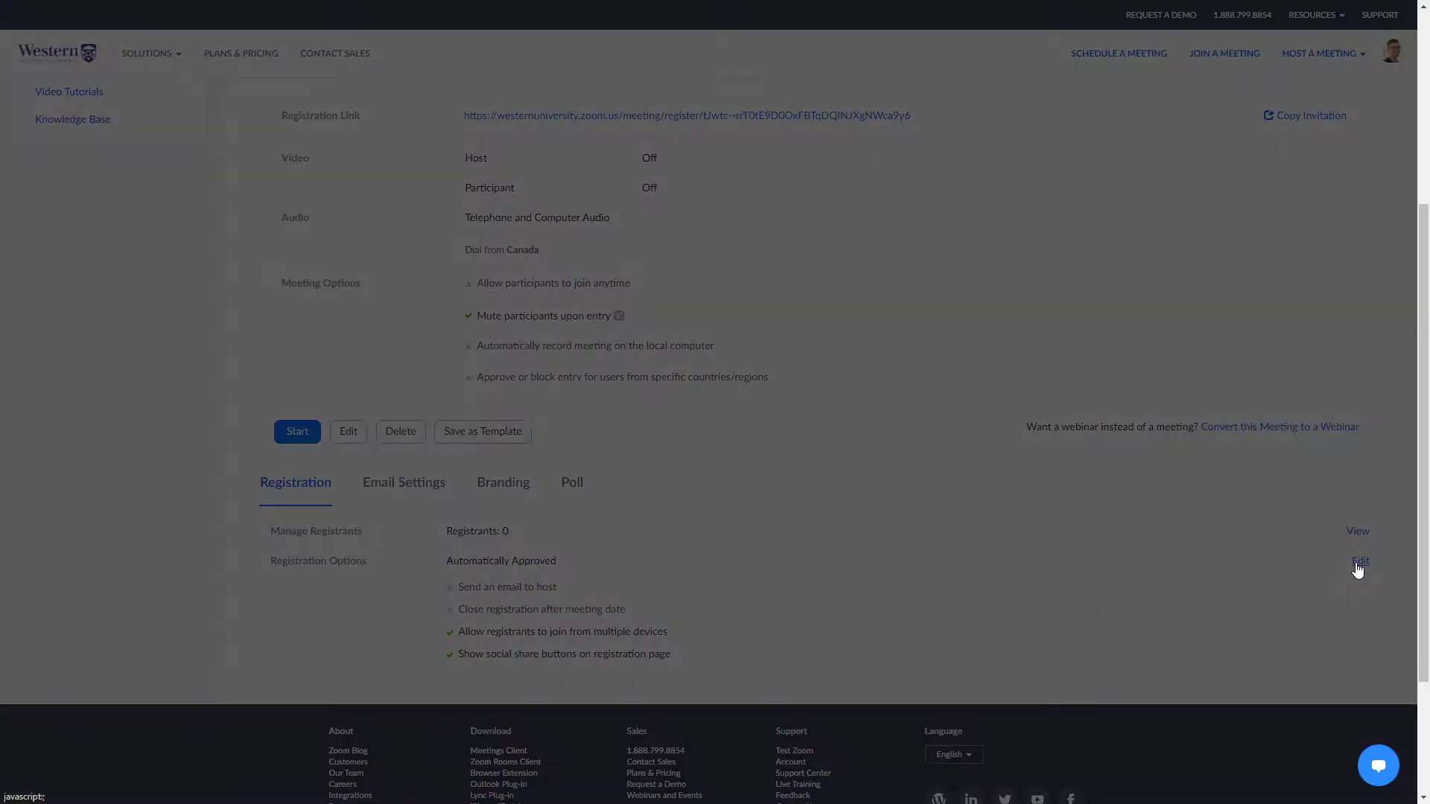
click(600, 274)
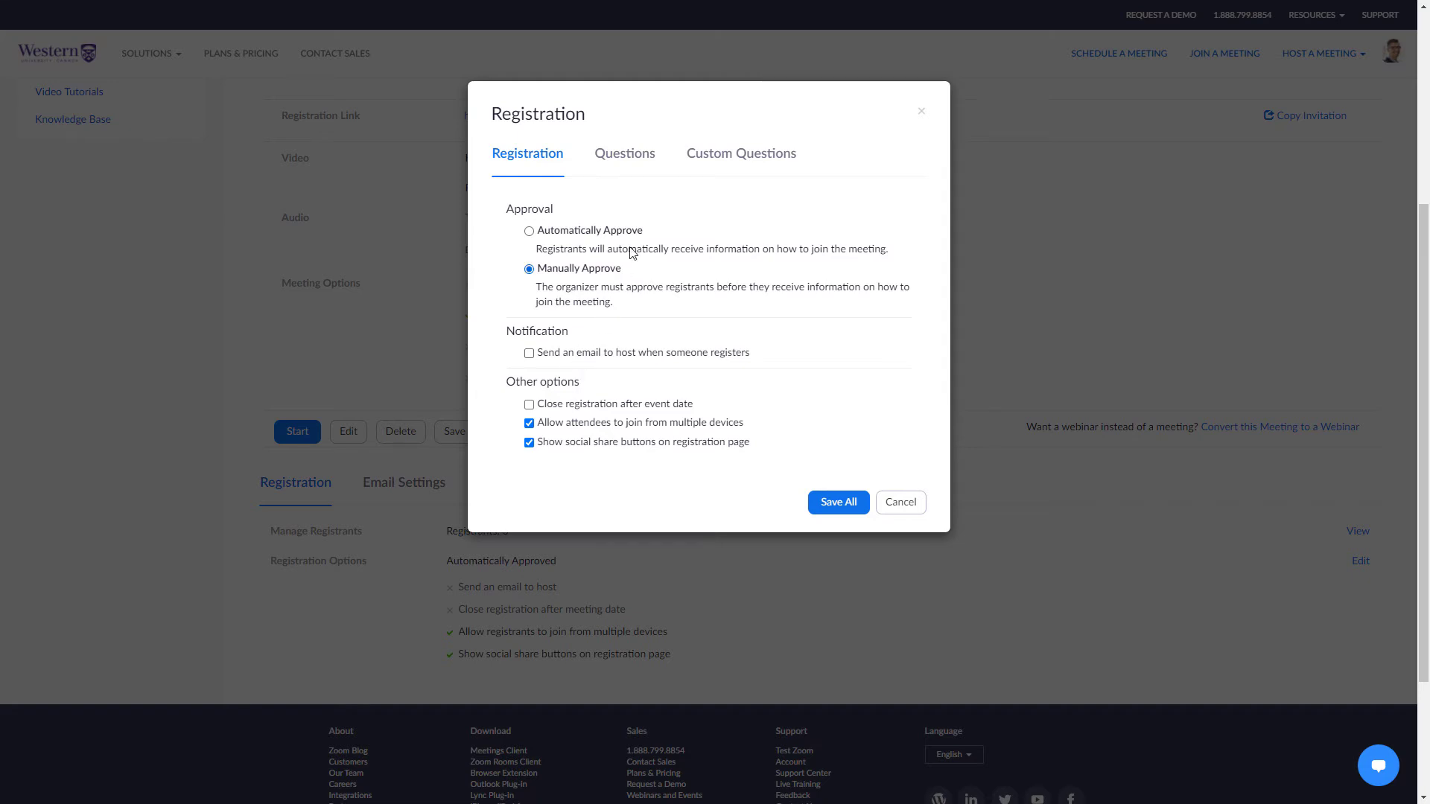
Show the Questions tab and toggle Phone and Organization required on, then back off.
click(633, 158)
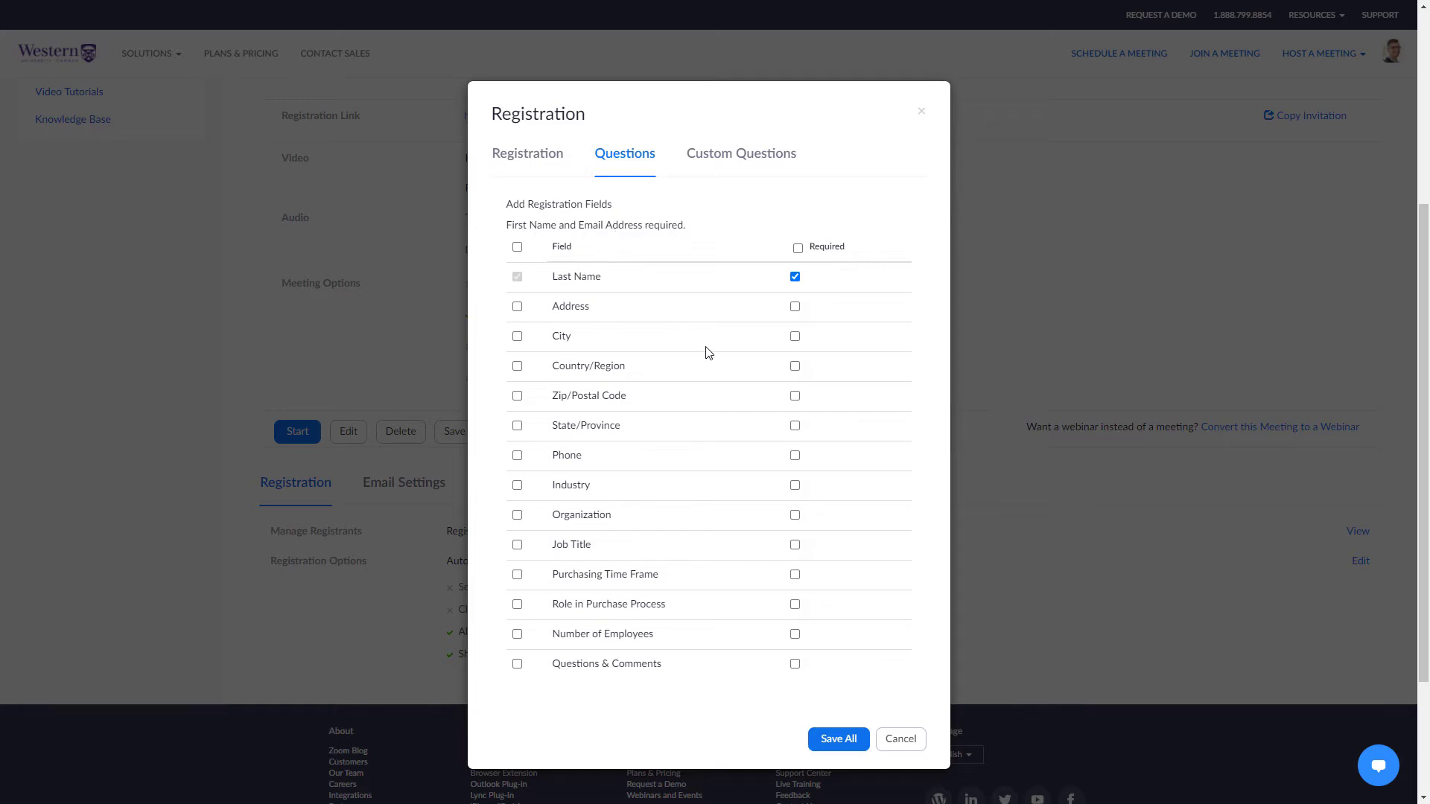
click(794, 455)
click(795, 515)
click(795, 514)
click(794, 455)
Start a new custom question, then save all the registration settings.
click(737, 164)
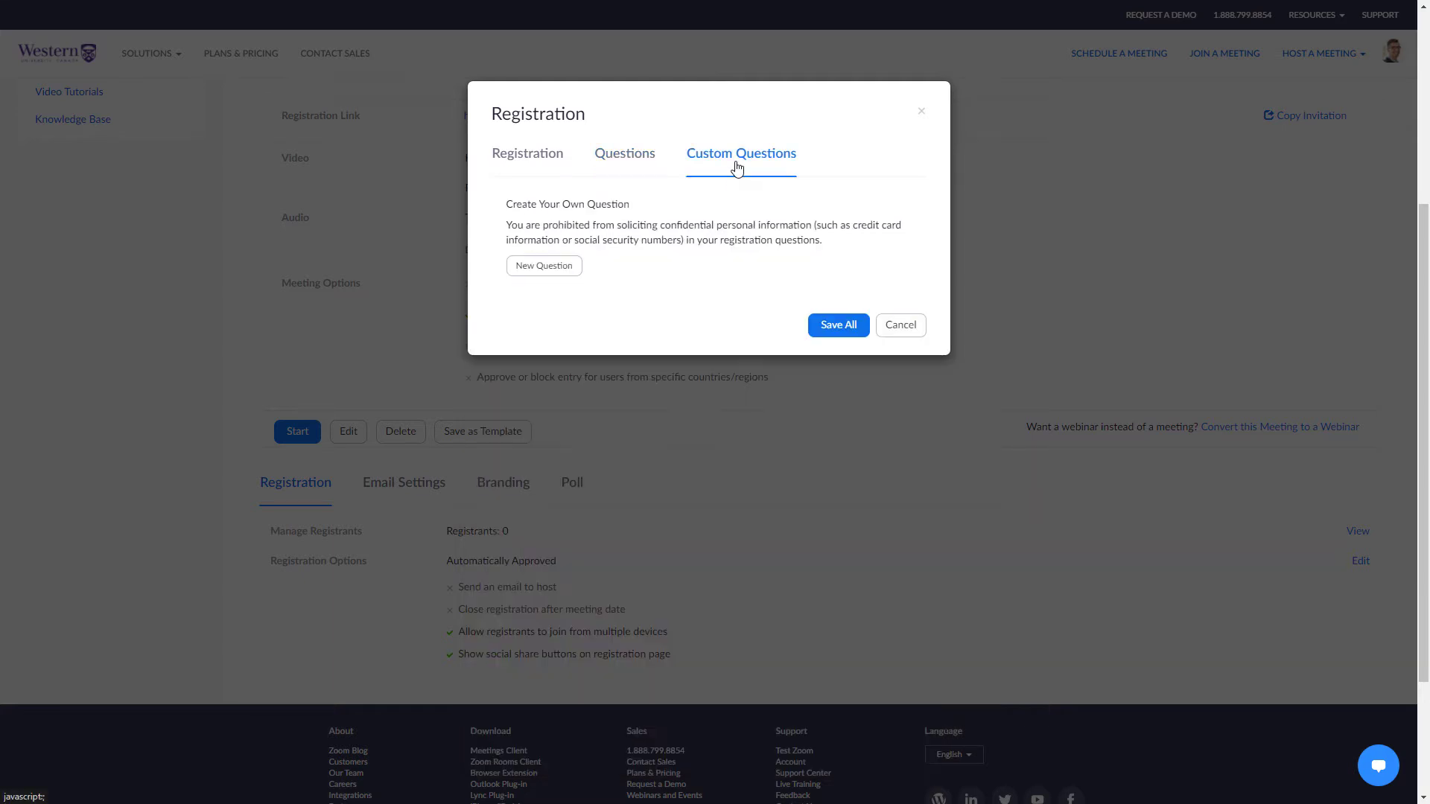
click(542, 266)
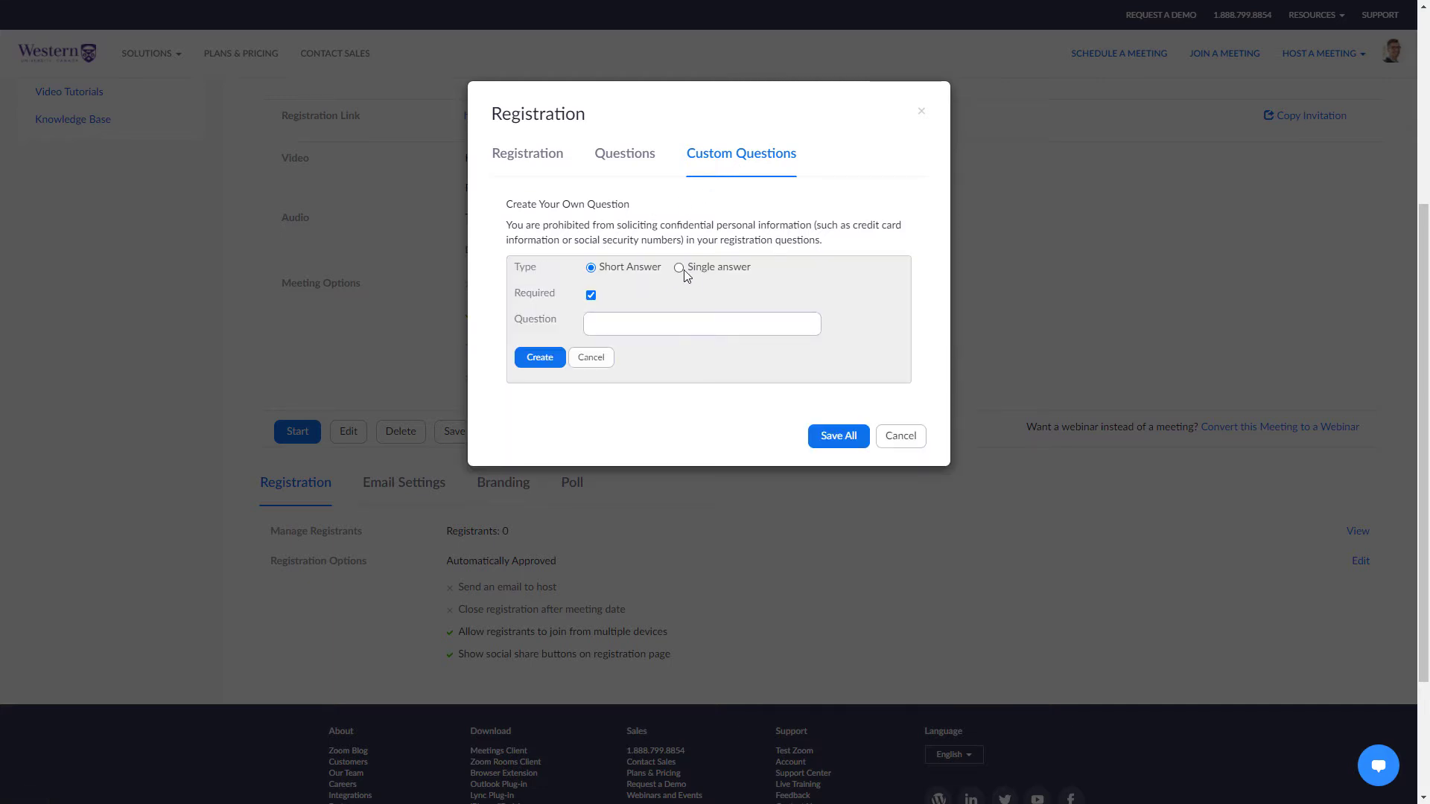
click(643, 330)
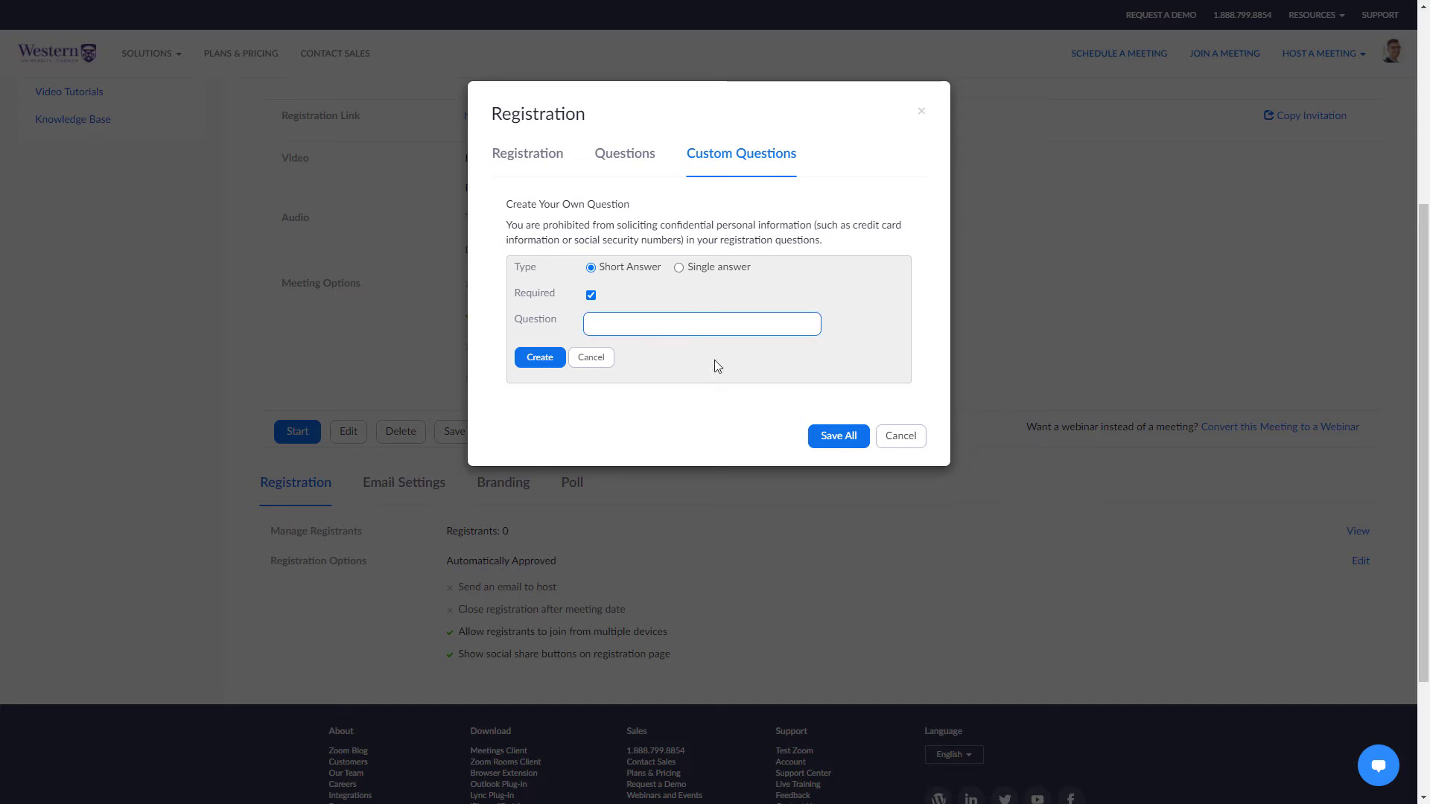
click(845, 445)
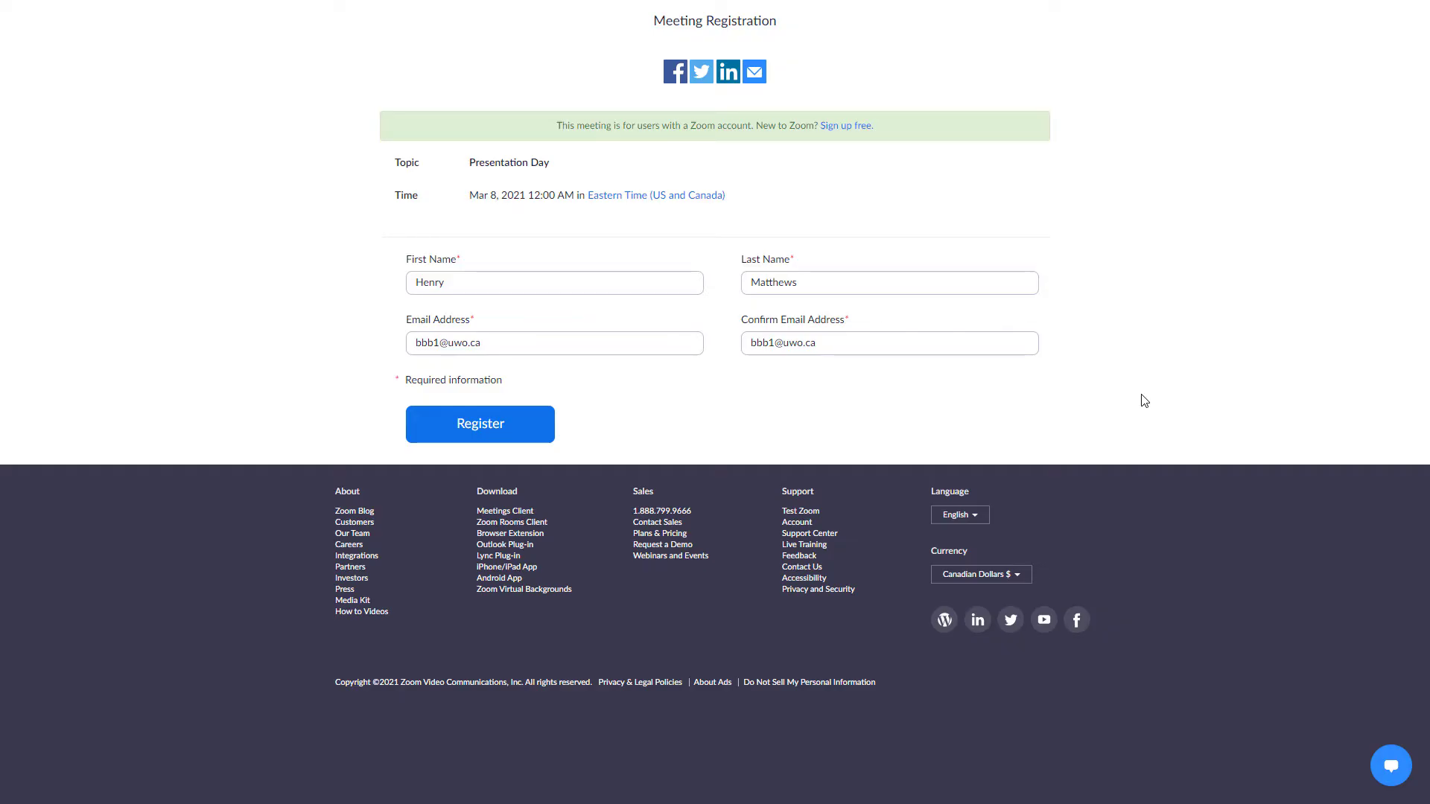
Submit the Presentation Day registration form, then approve the pending registrant under Manage Registrants.
click(519, 421)
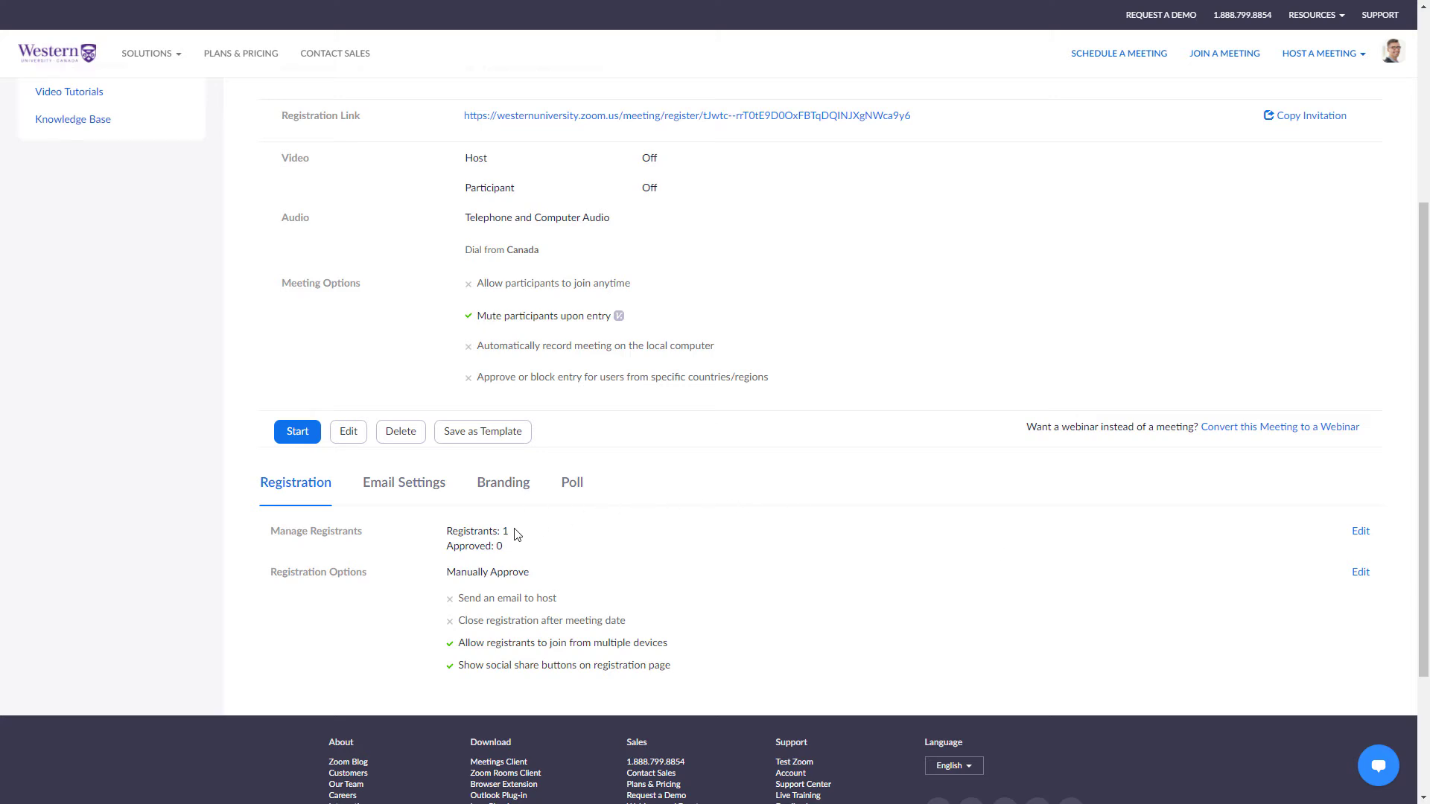
click(1359, 532)
click(487, 274)
click(511, 316)
scroll(1302, 598, up, 5)
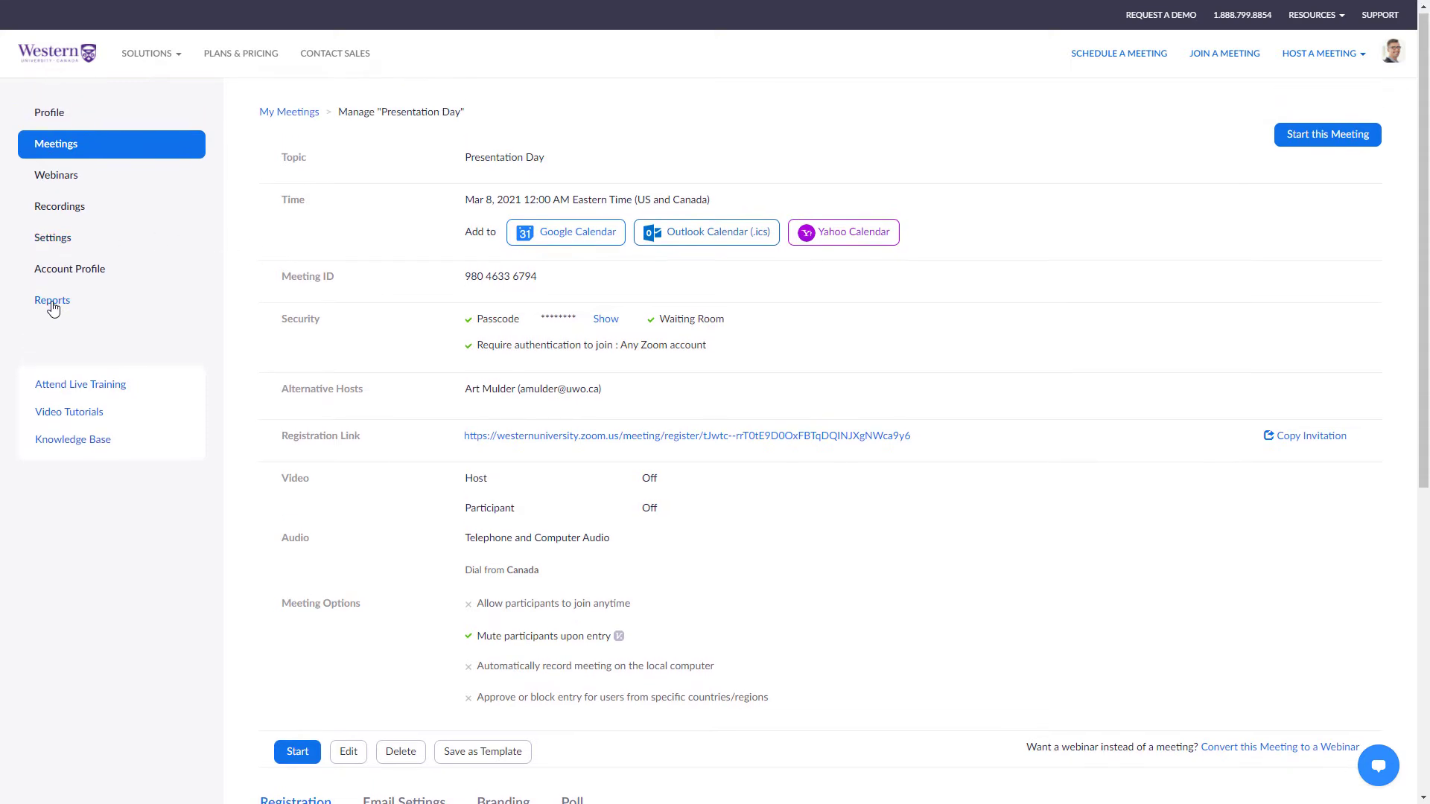
Generate the Presentation Day registration report for all registrants (03/05/2021–03/08/2021) and download it.
click(52, 303)
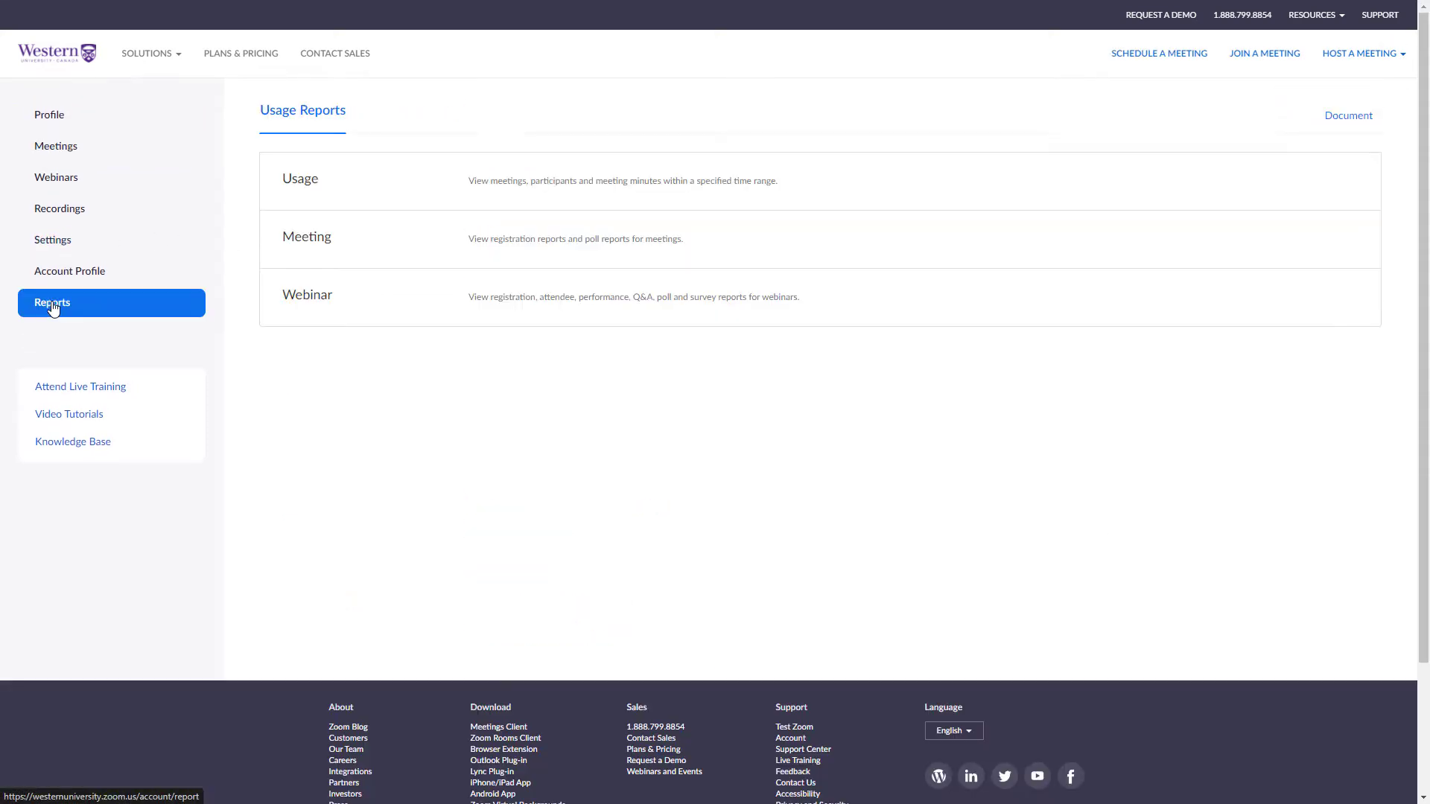
click(341, 253)
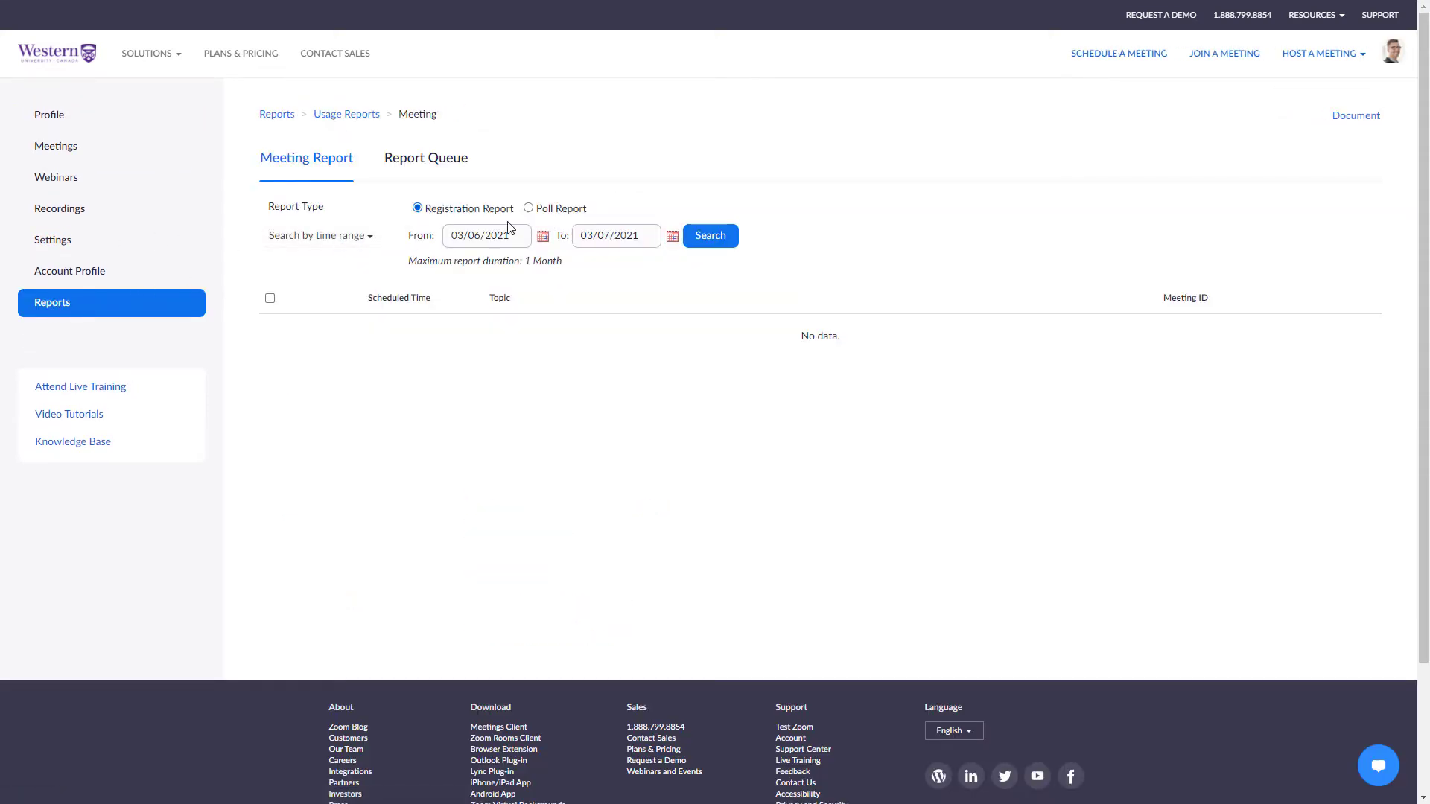
click(708, 237)
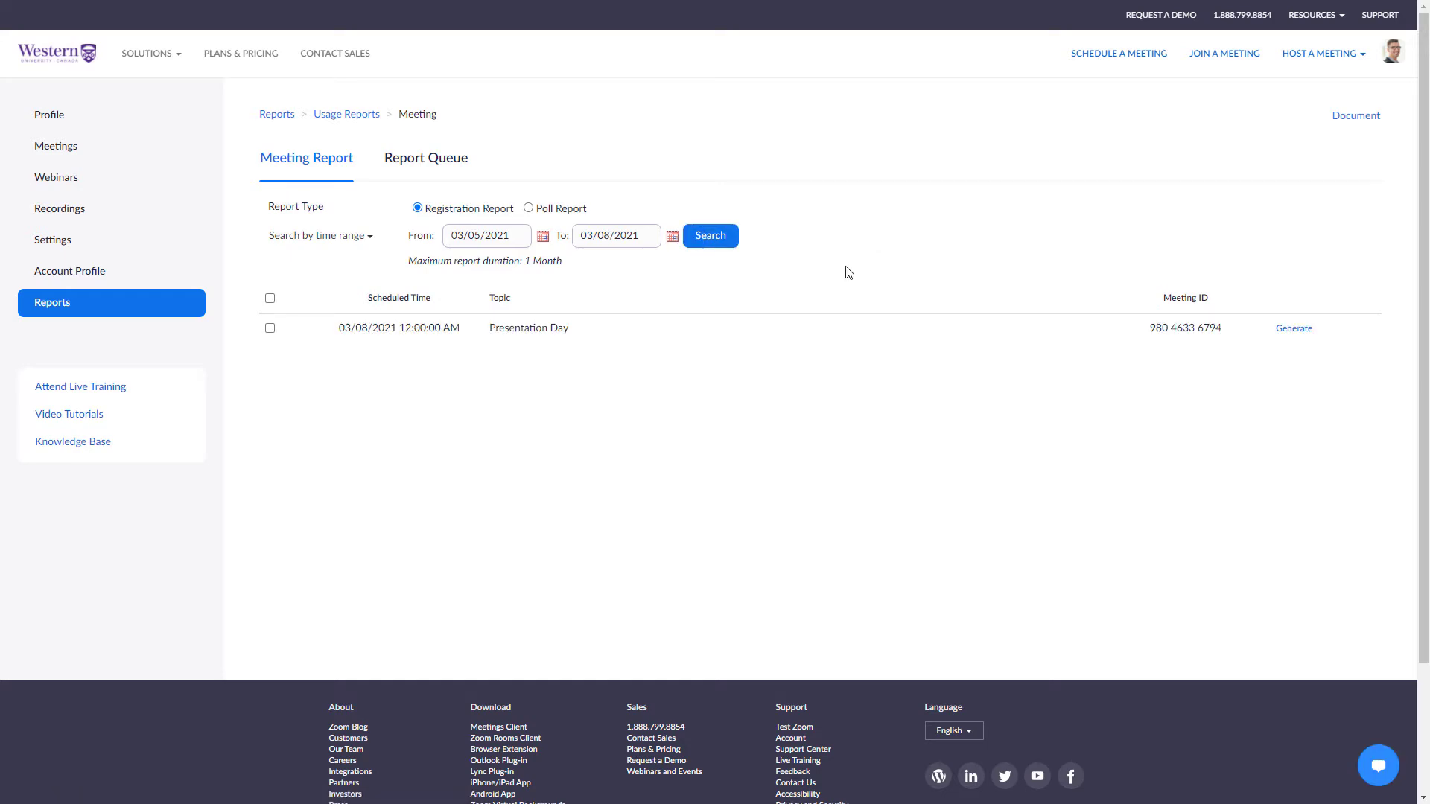
click(1294, 328)
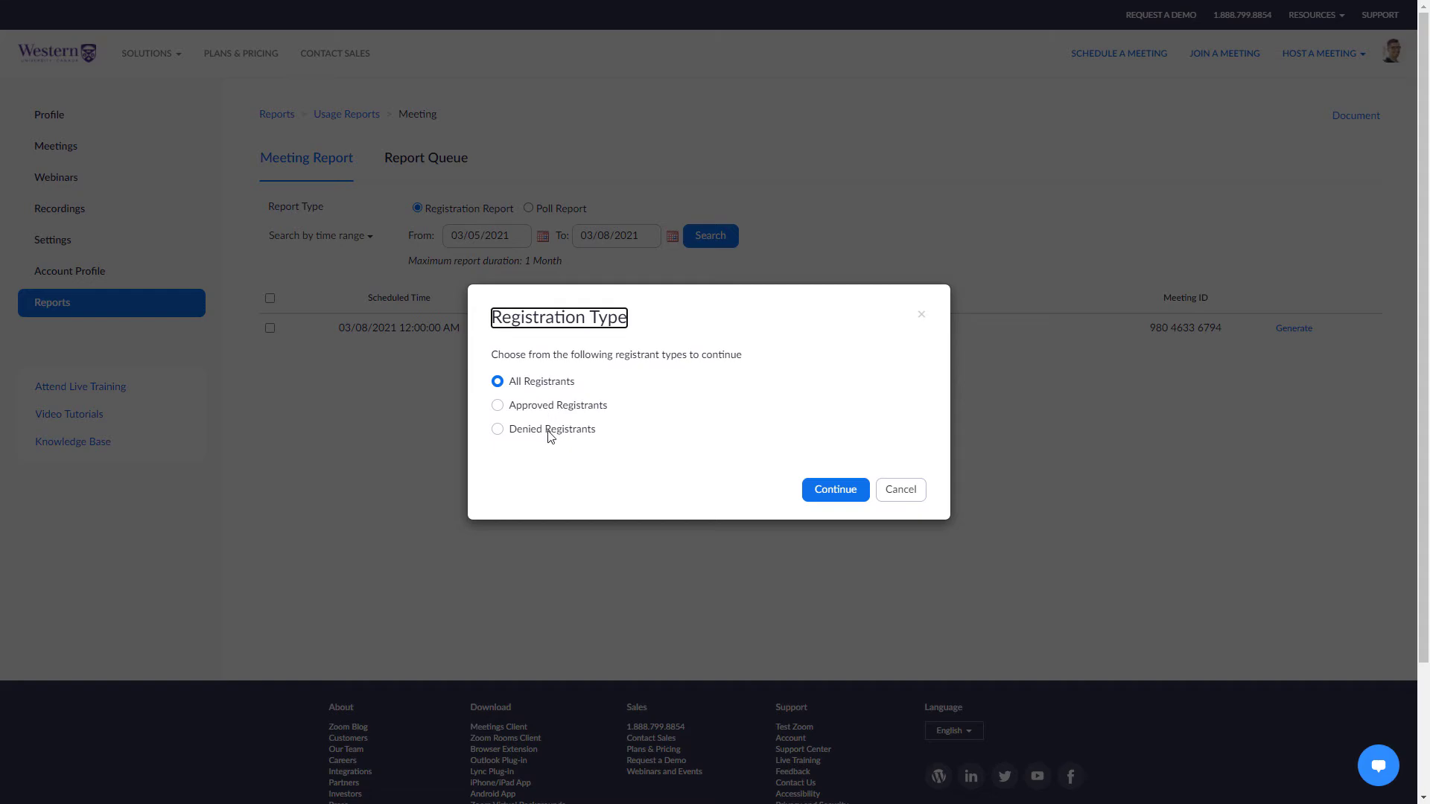
click(831, 492)
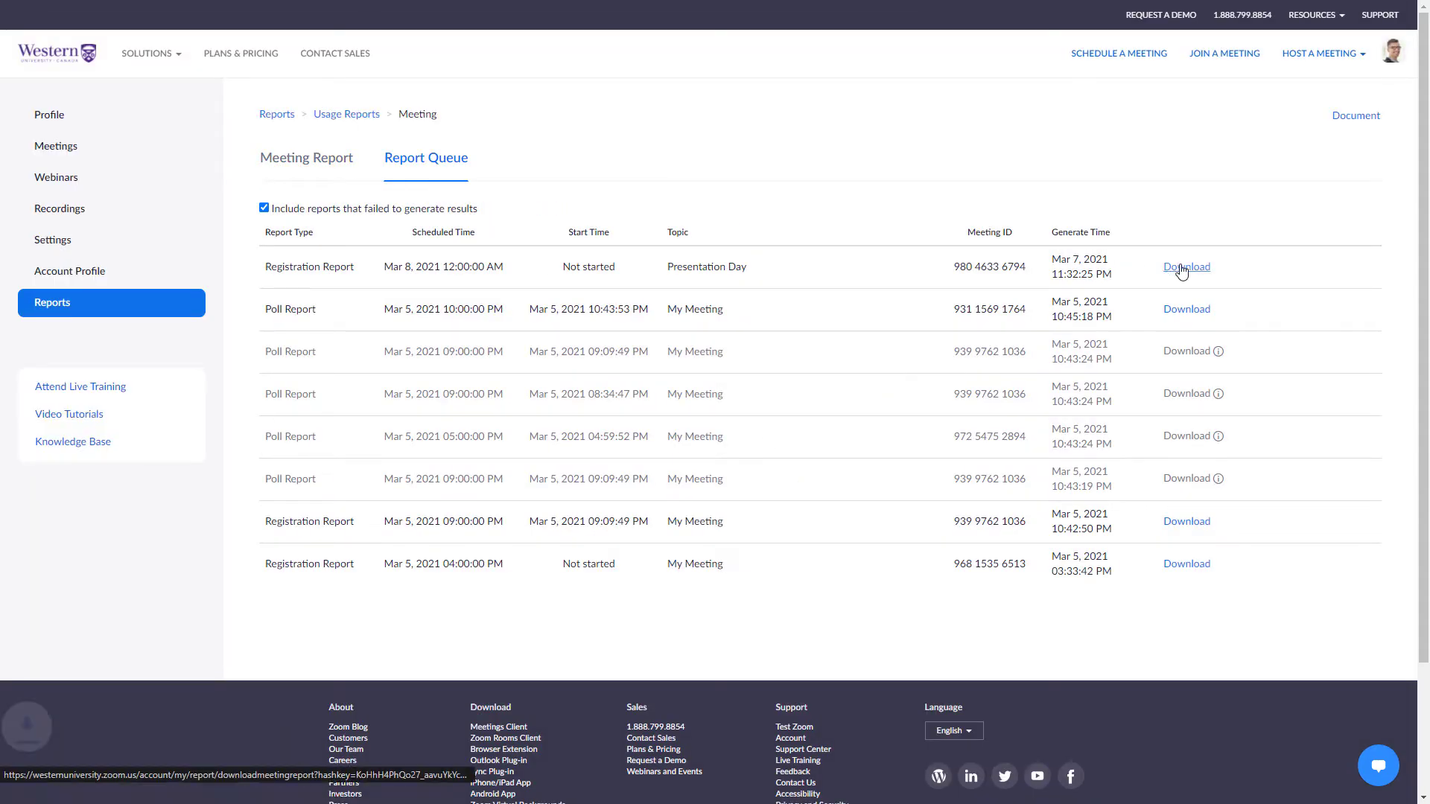
click(1184, 266)
Open the downloaded registration report in Excel and autofit columns A through D.
click(74, 777)
double_click(67, 161)
double_click(122, 161)
double_click(174, 161)
double_click(249, 160)
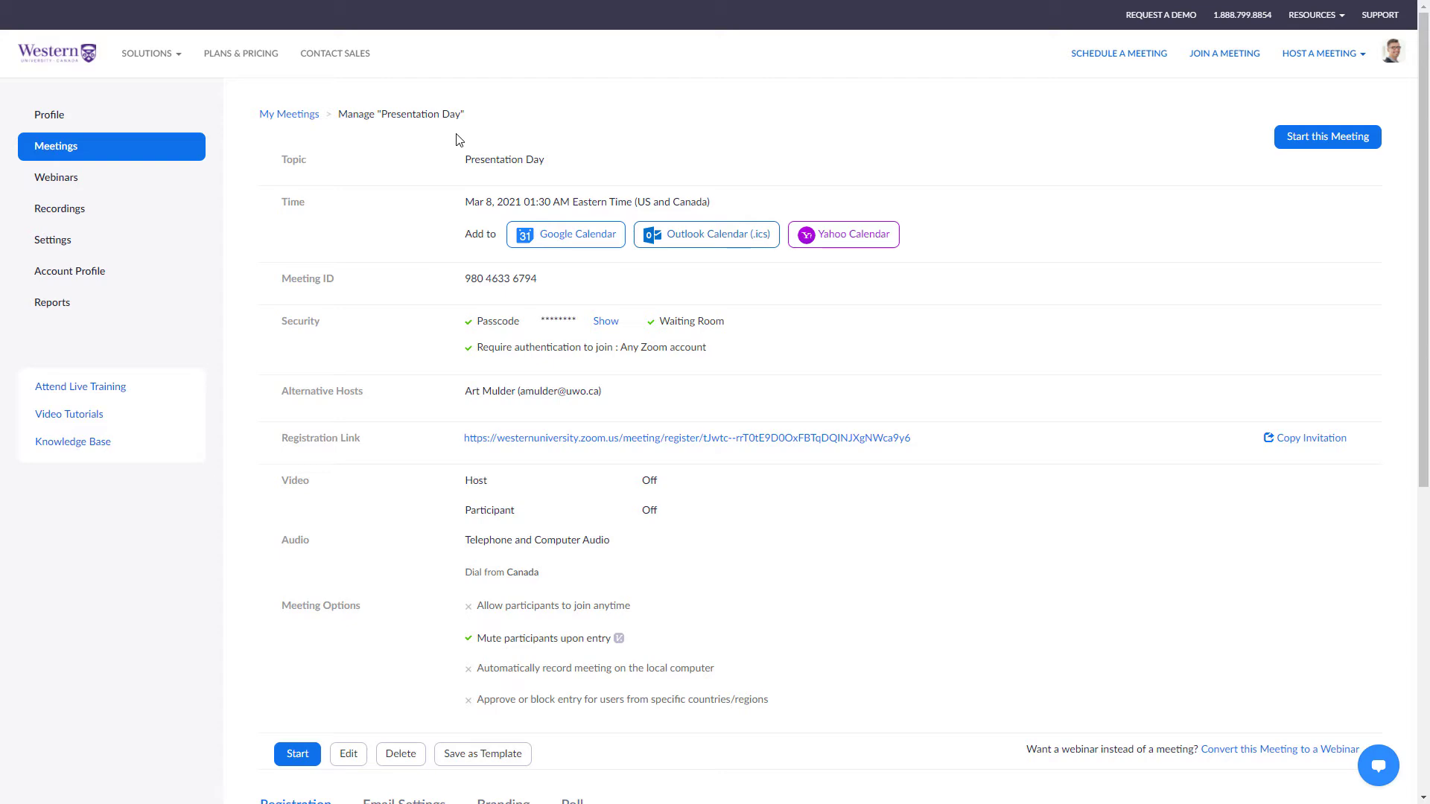
Open Presentation Day's details and review its Email Settings, Branding and Poll tabs.
click(148, 158)
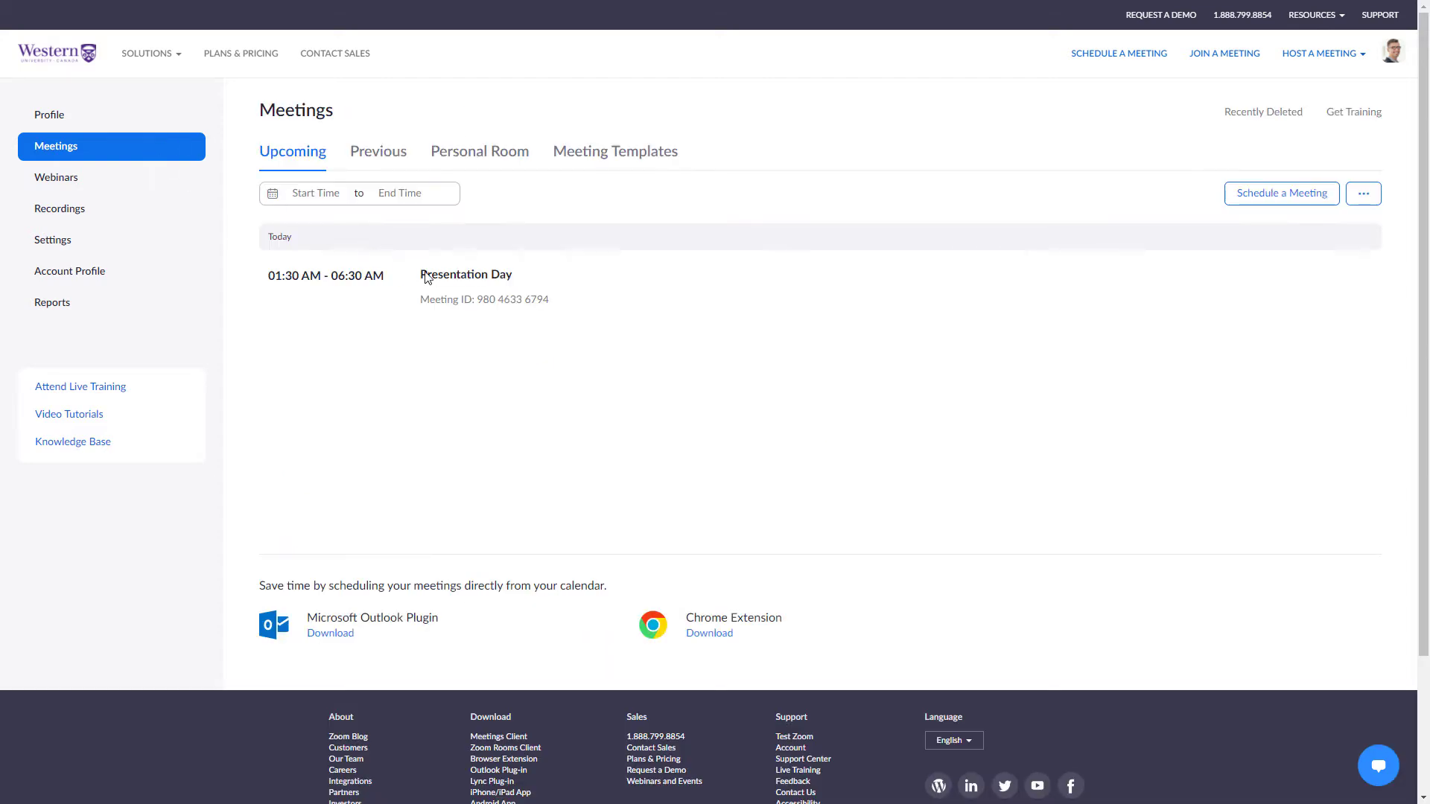
click(452, 278)
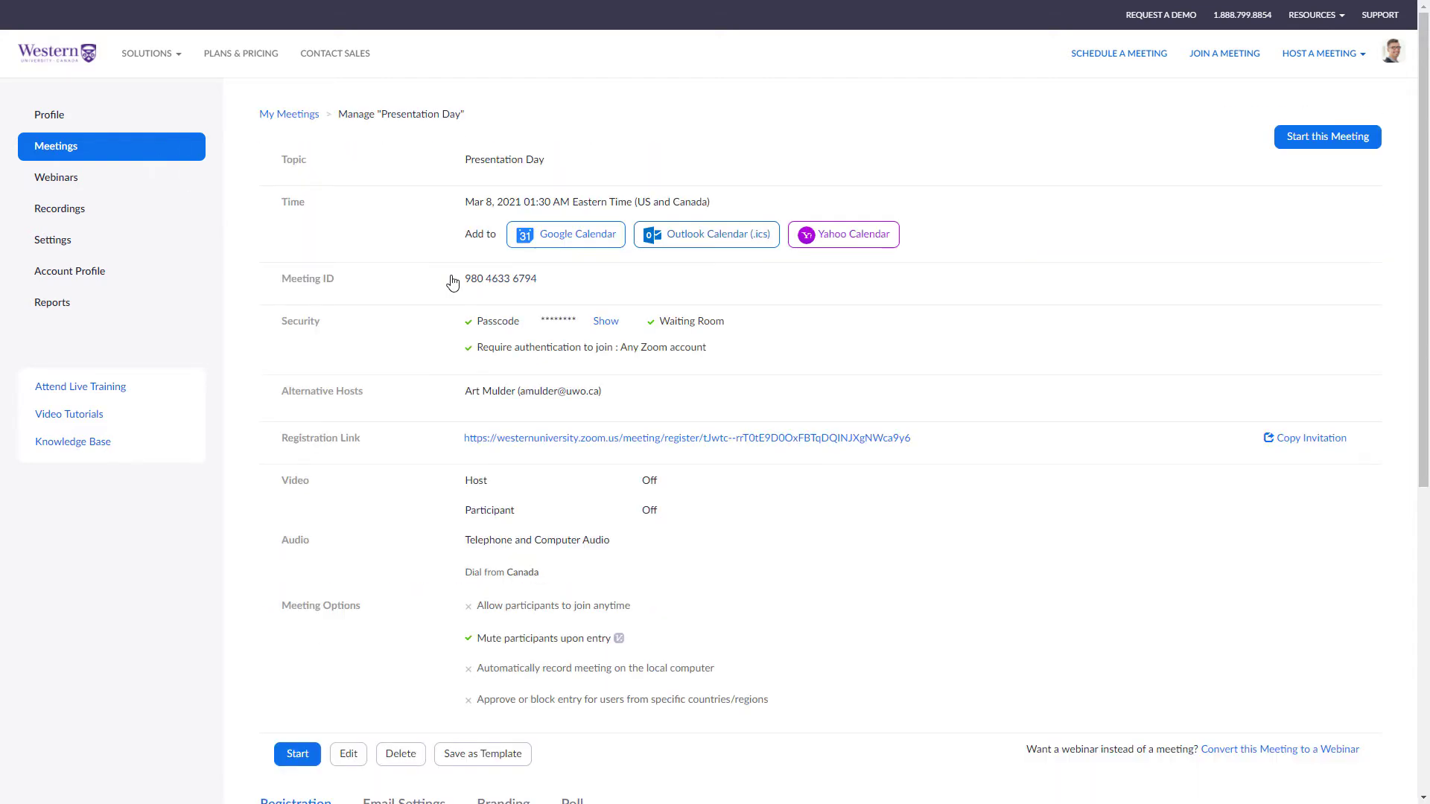
scroll(450, 281, down, 7)
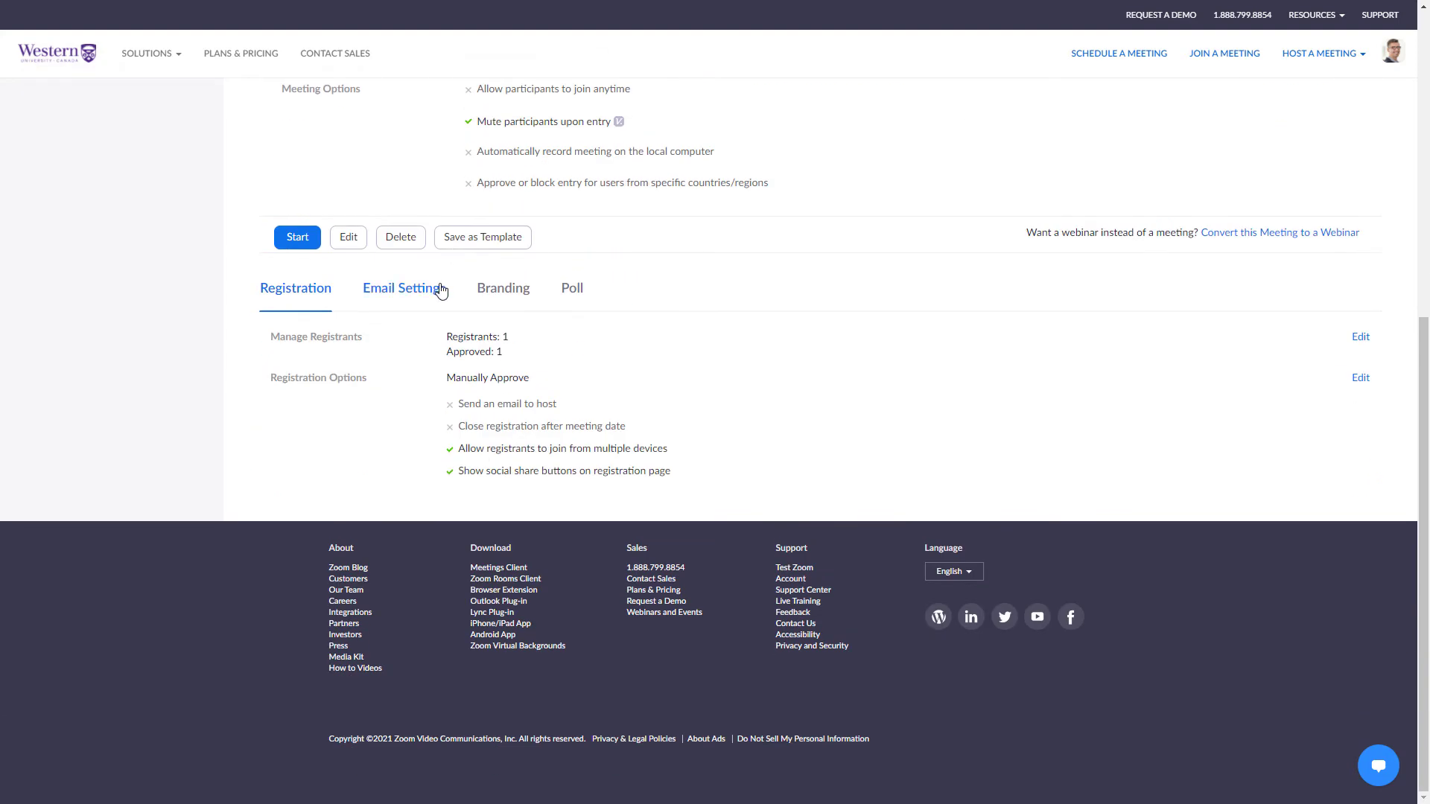
click(426, 291)
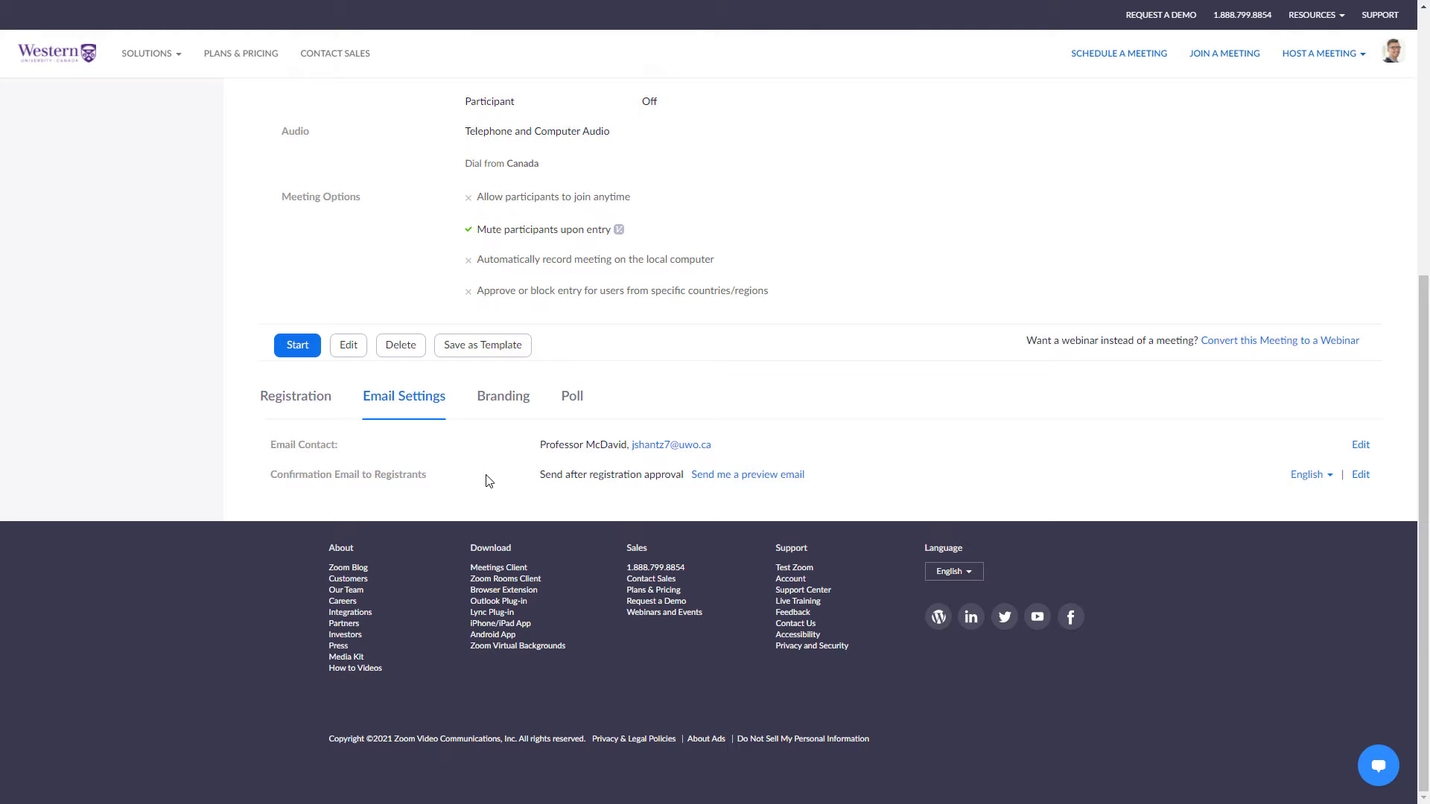
click(499, 402)
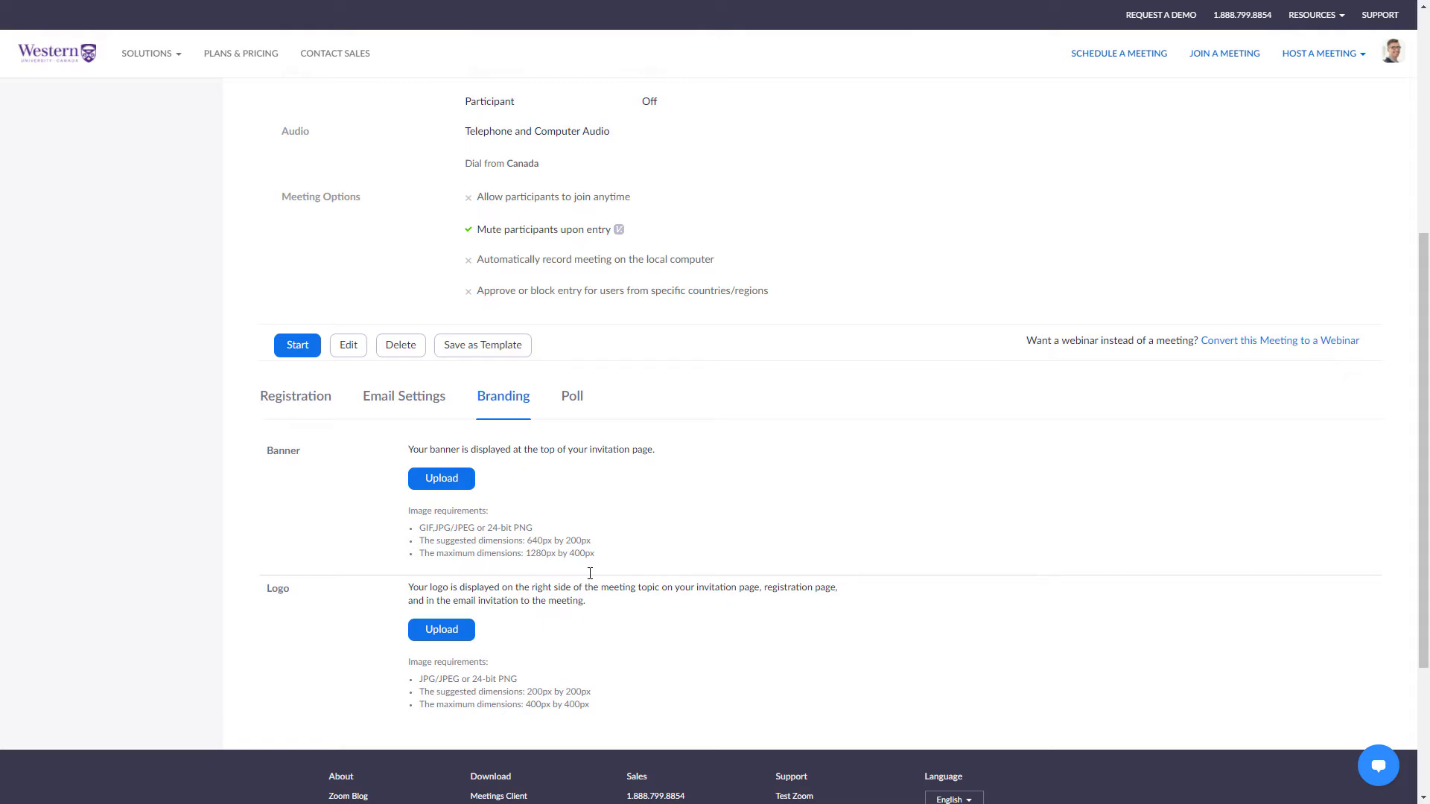
click(572, 397)
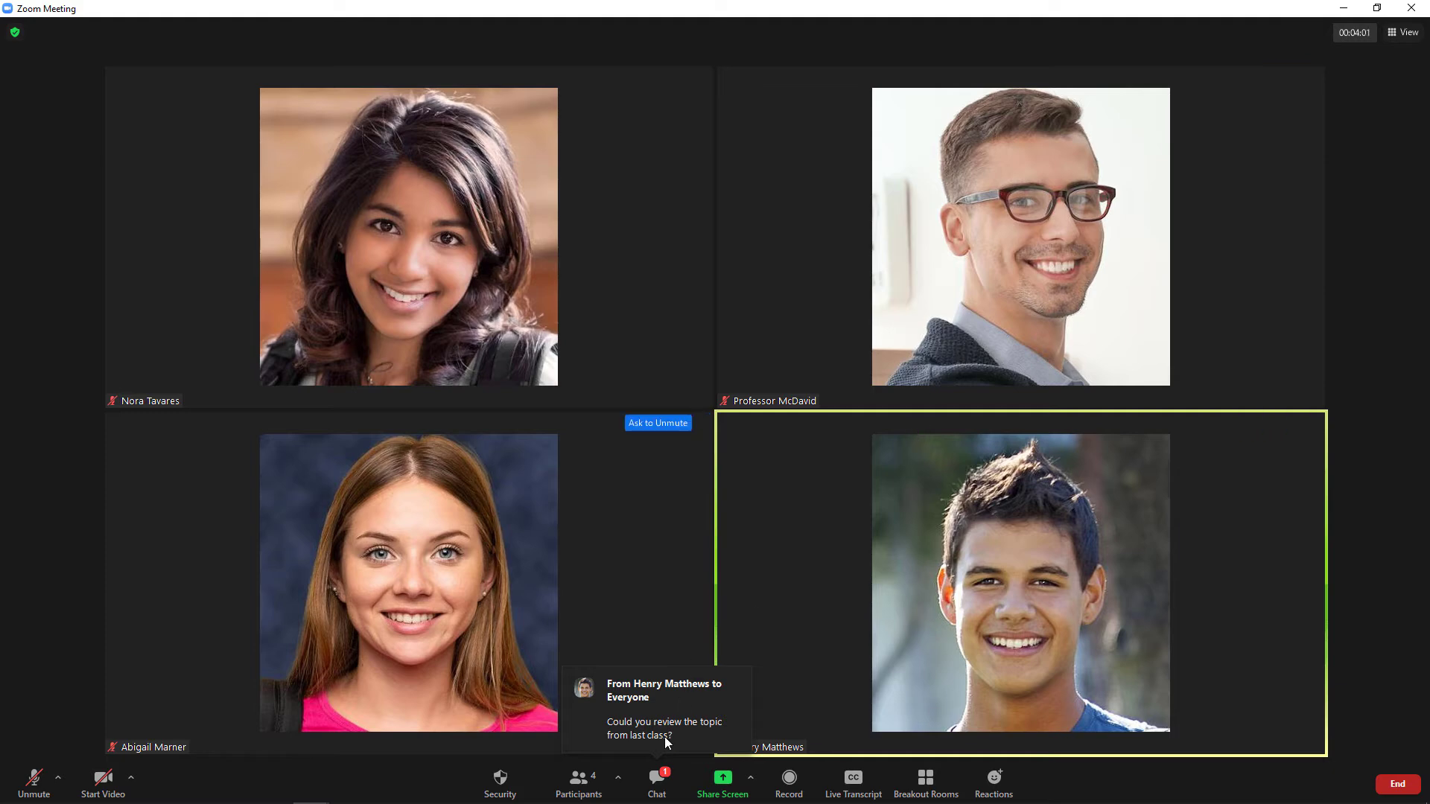
Send everyone the chat reply "We'll take it up at the end of class, if there's time.".
click(656, 782)
text(We'll take it up at the end of c)
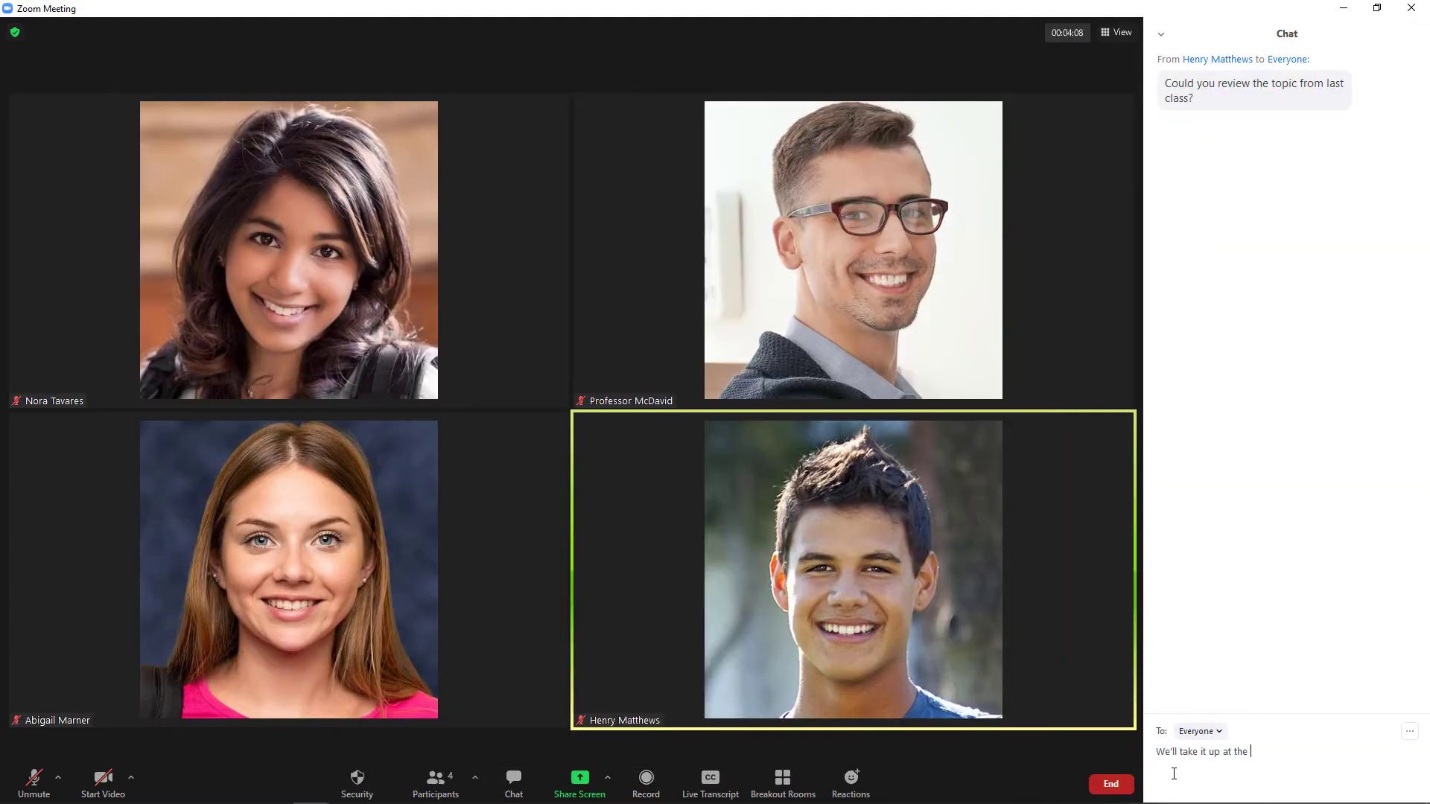
text(lass, if there's time.)
key(Return)
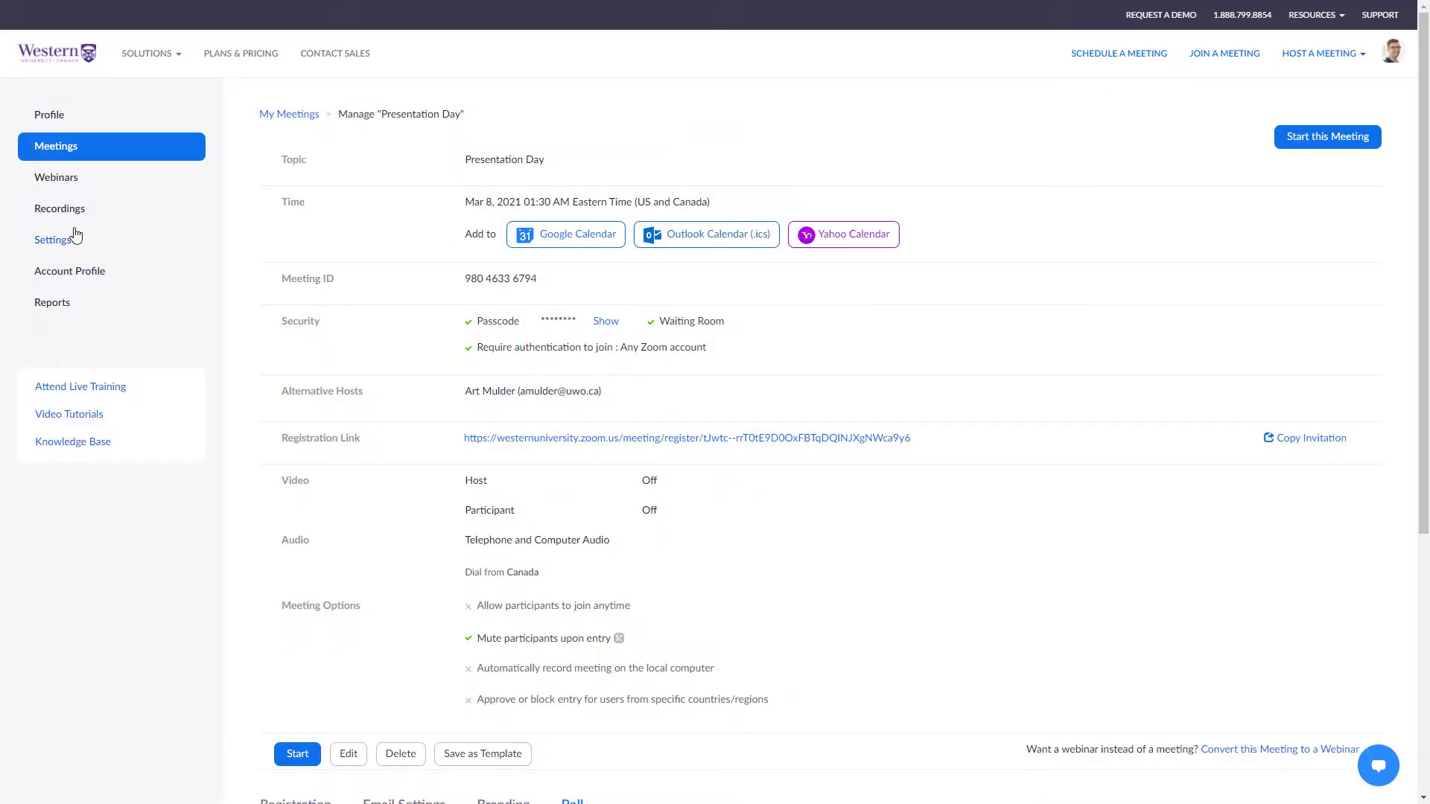
click(61, 239)
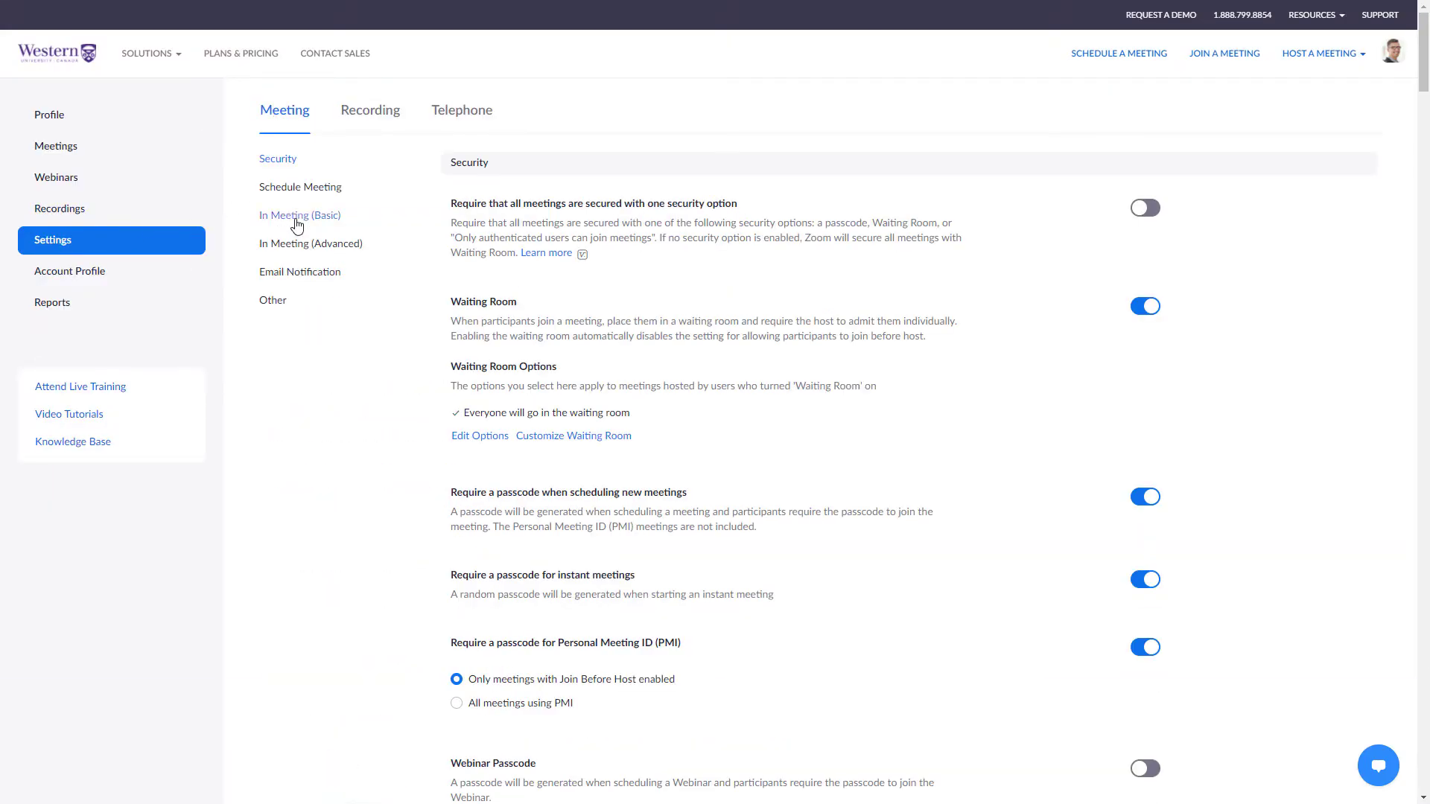
Turn on meeting chat in the basic In Meeting settings and confirm it.
click(297, 221)
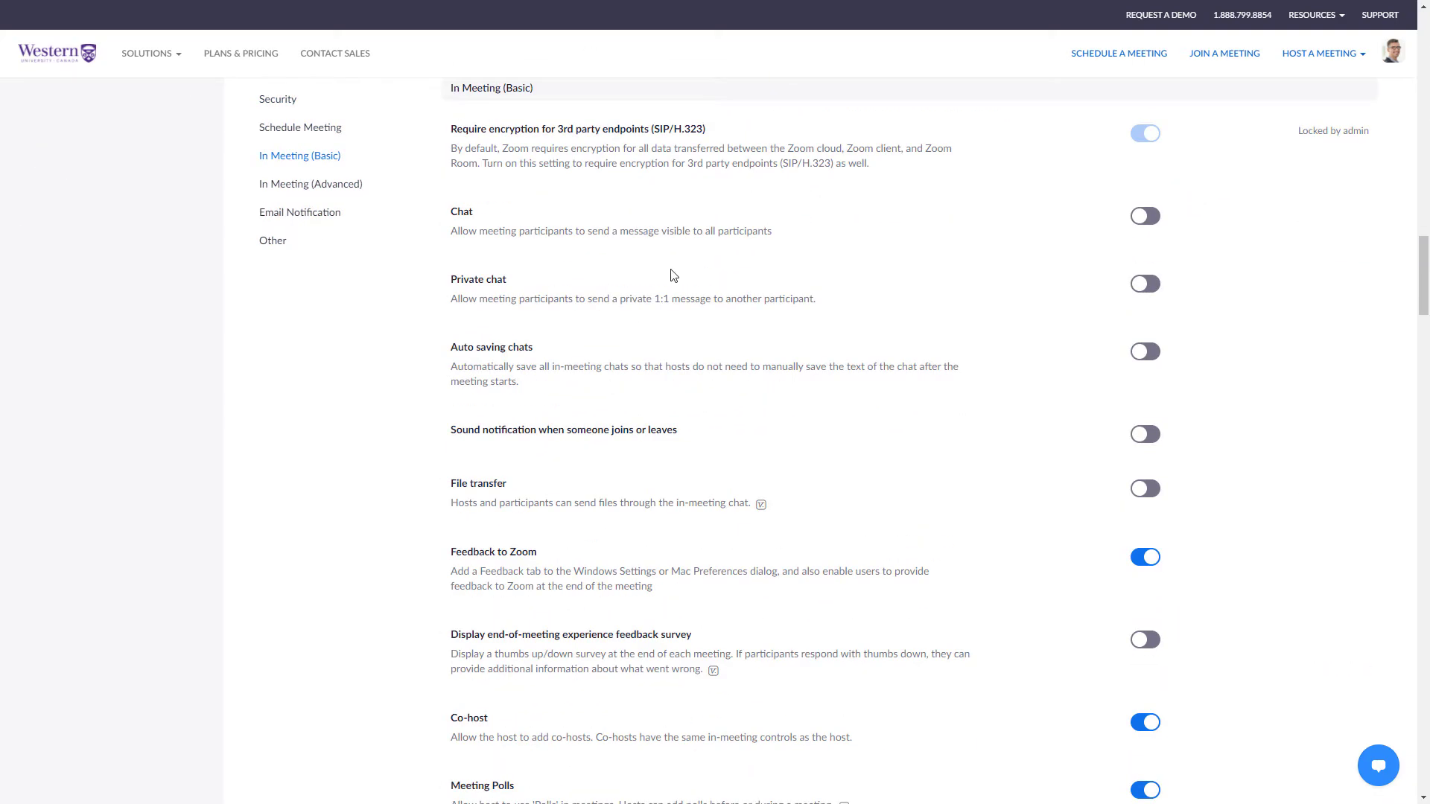
click(1141, 218)
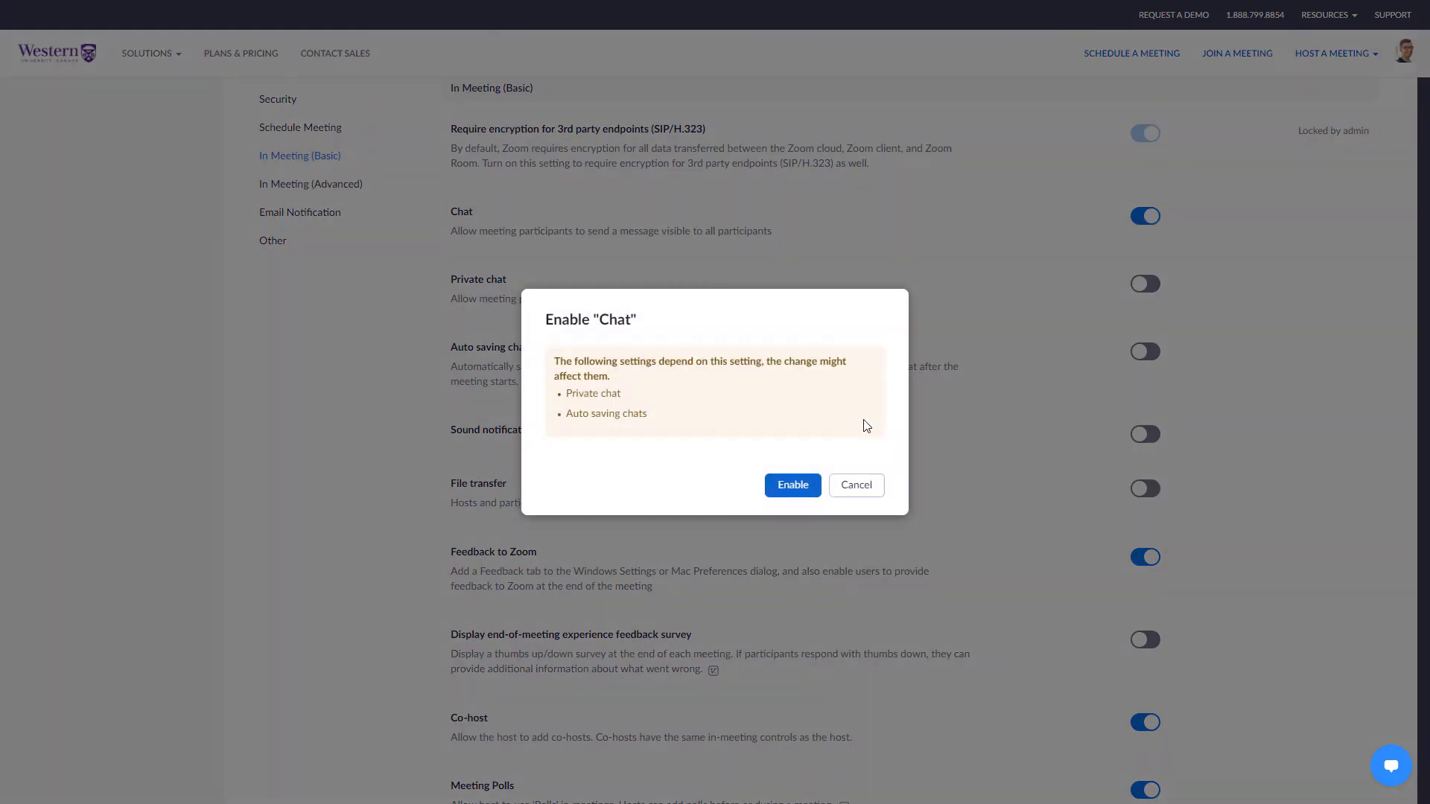
click(792, 487)
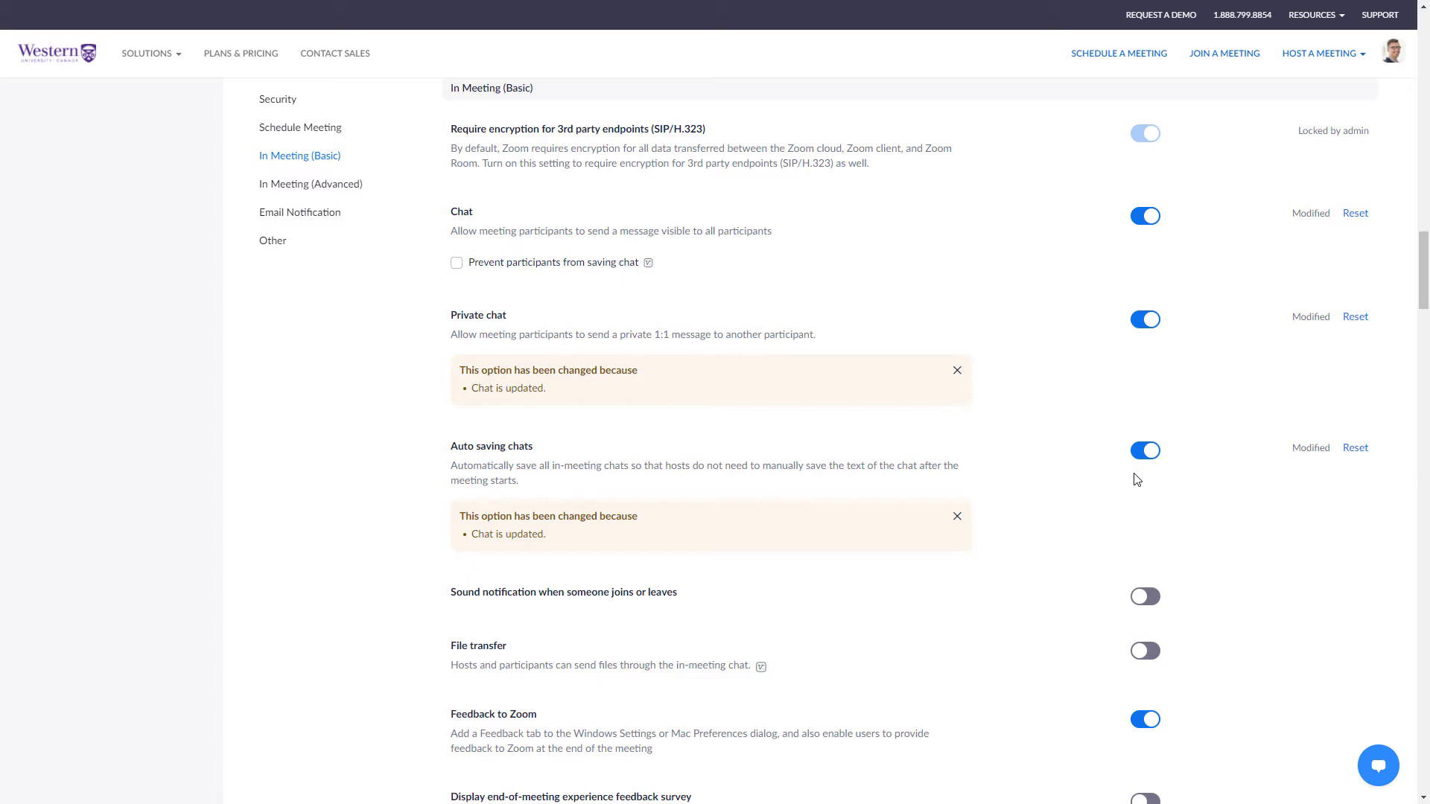
Enable Save Captions in the advanced In Meeting settings, then return to the page top.
click(276, 186)
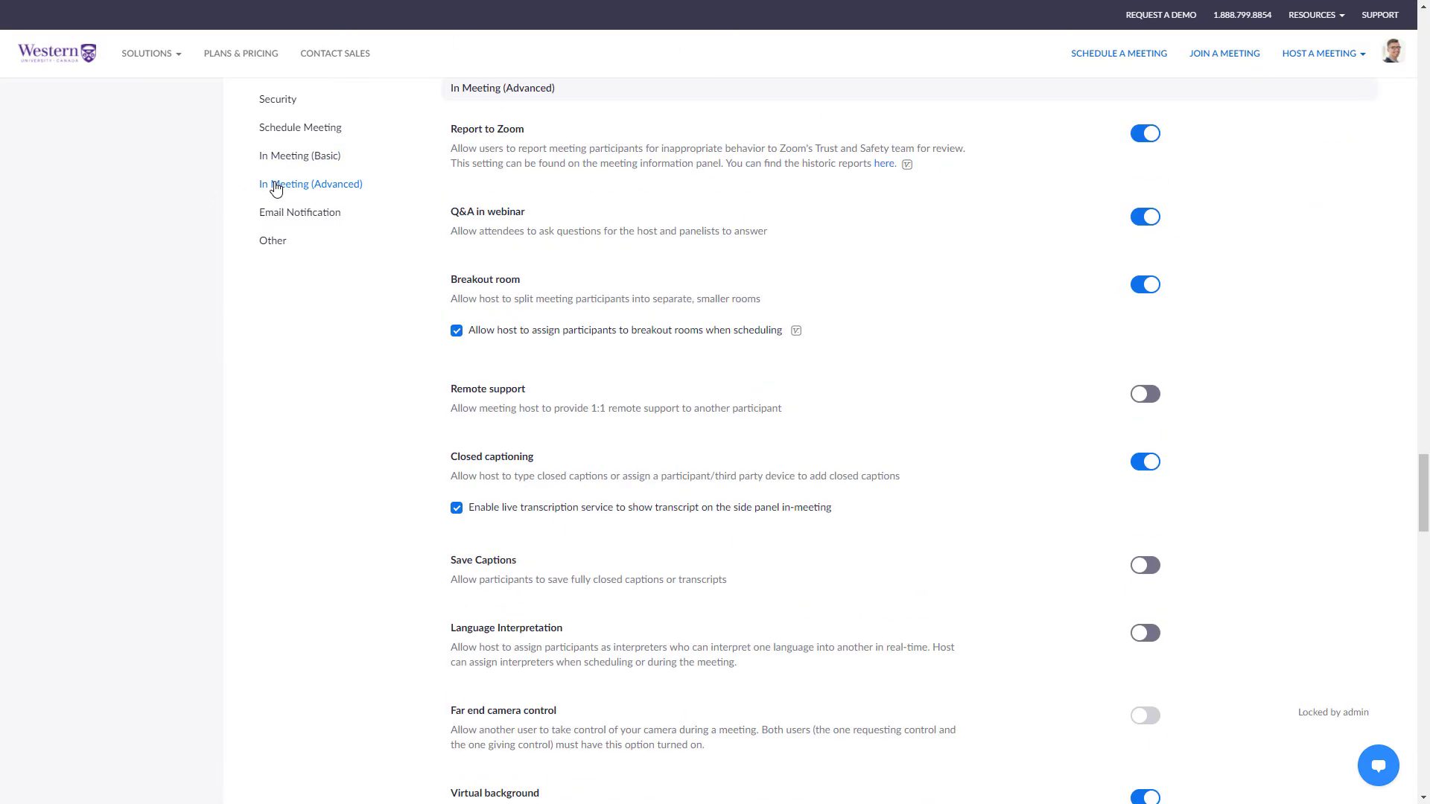
click(1145, 567)
key(Home)
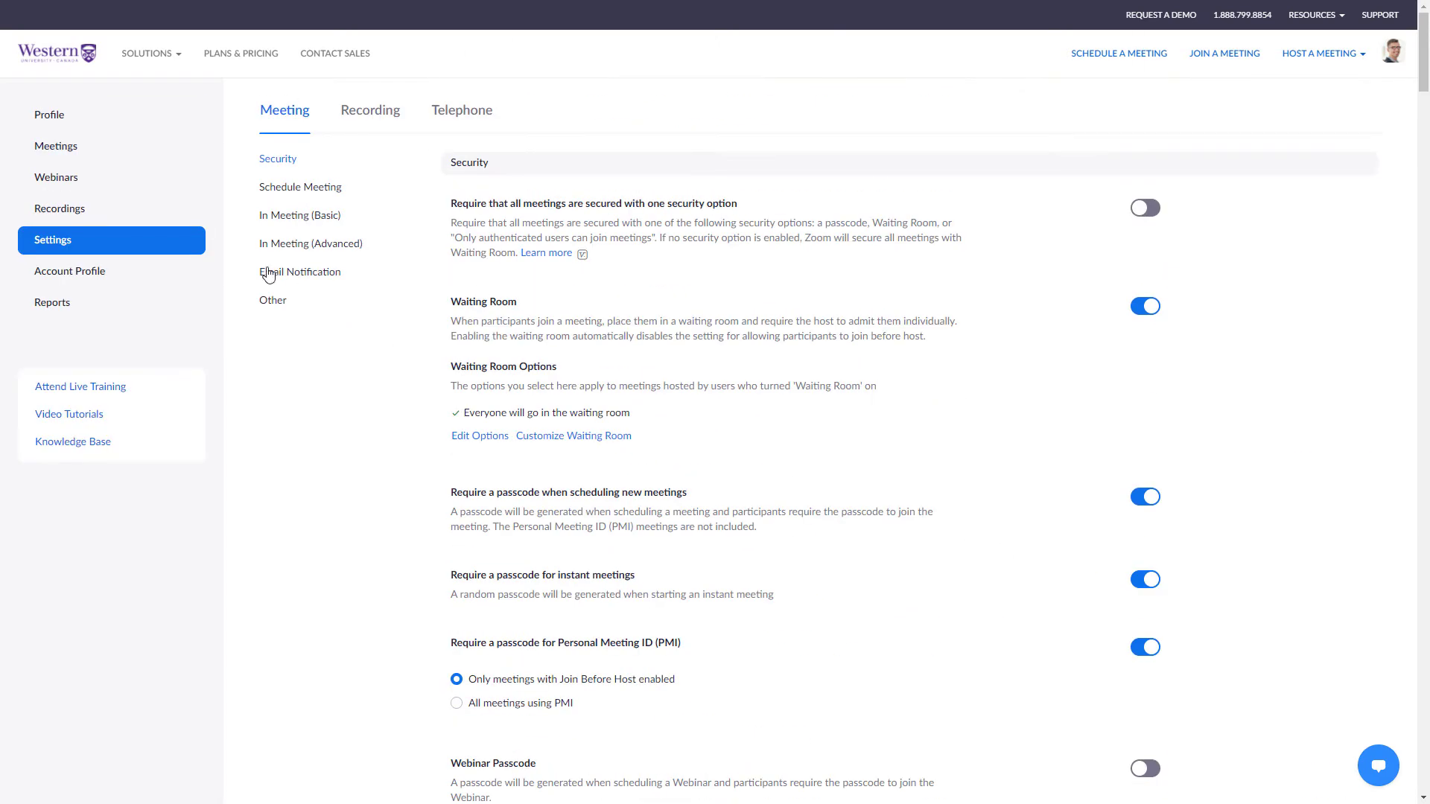
Edit the Presentation Day meeting and tick Breakout Room pre-assign.
click(77, 149)
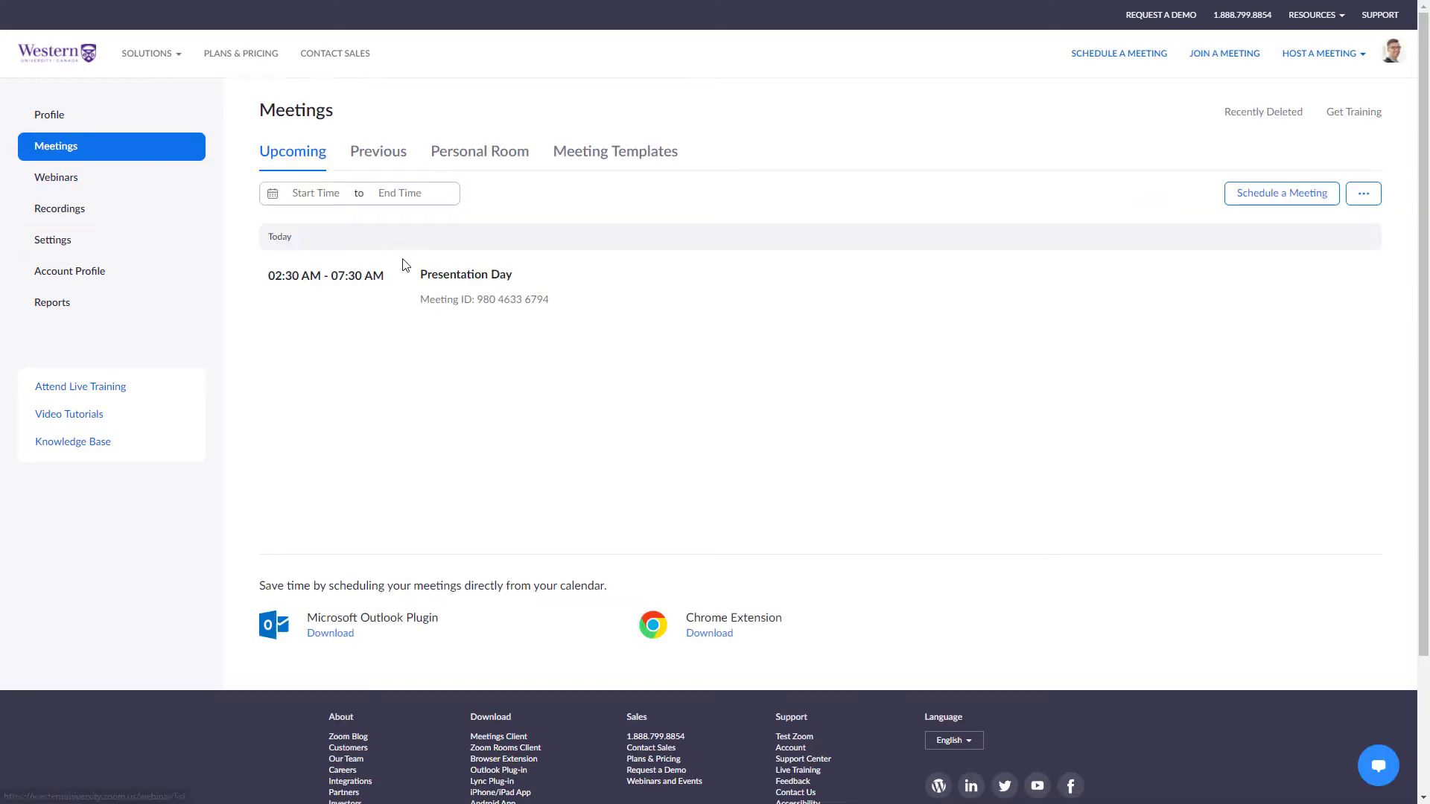
click(774, 280)
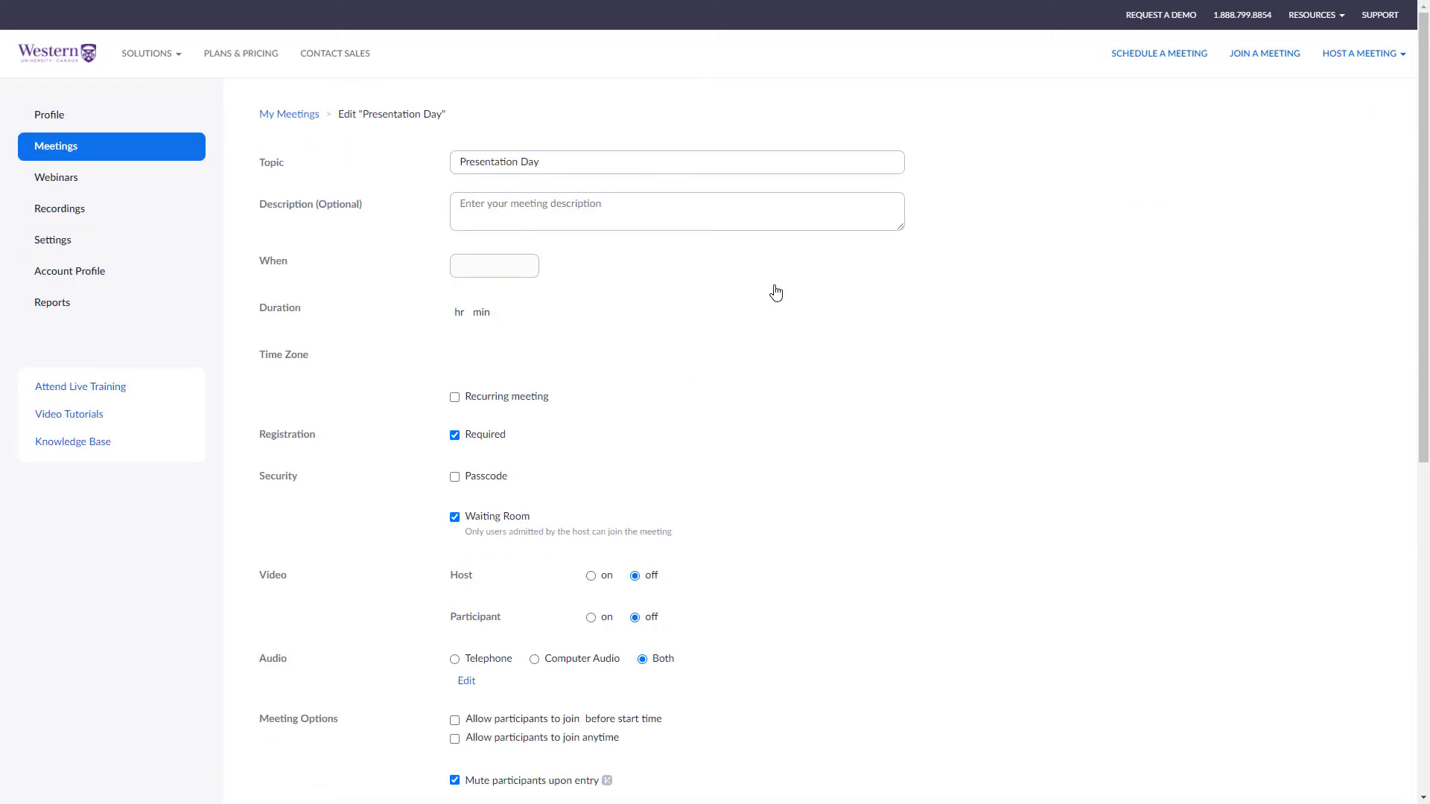
scroll(775, 292, down, 5)
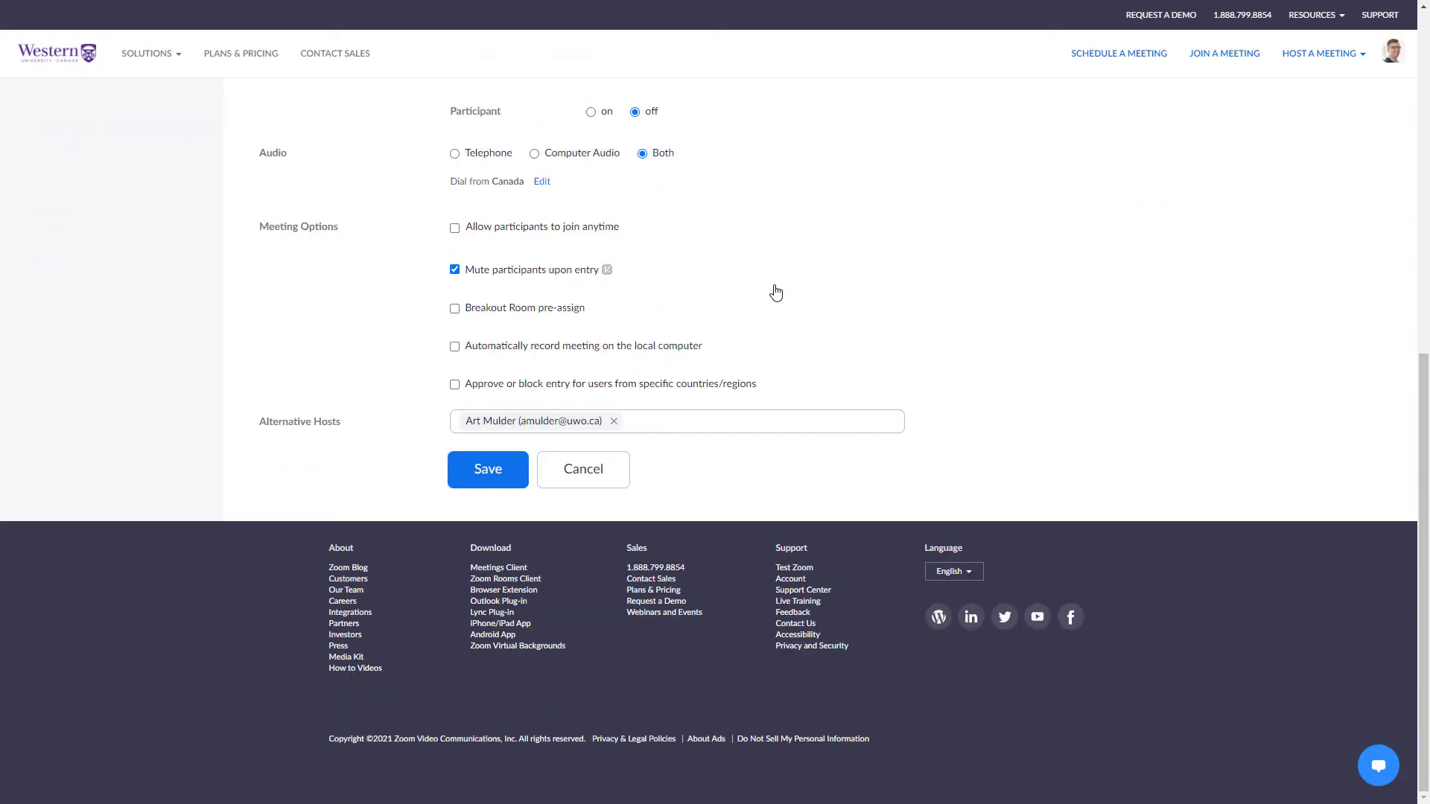
click(456, 311)
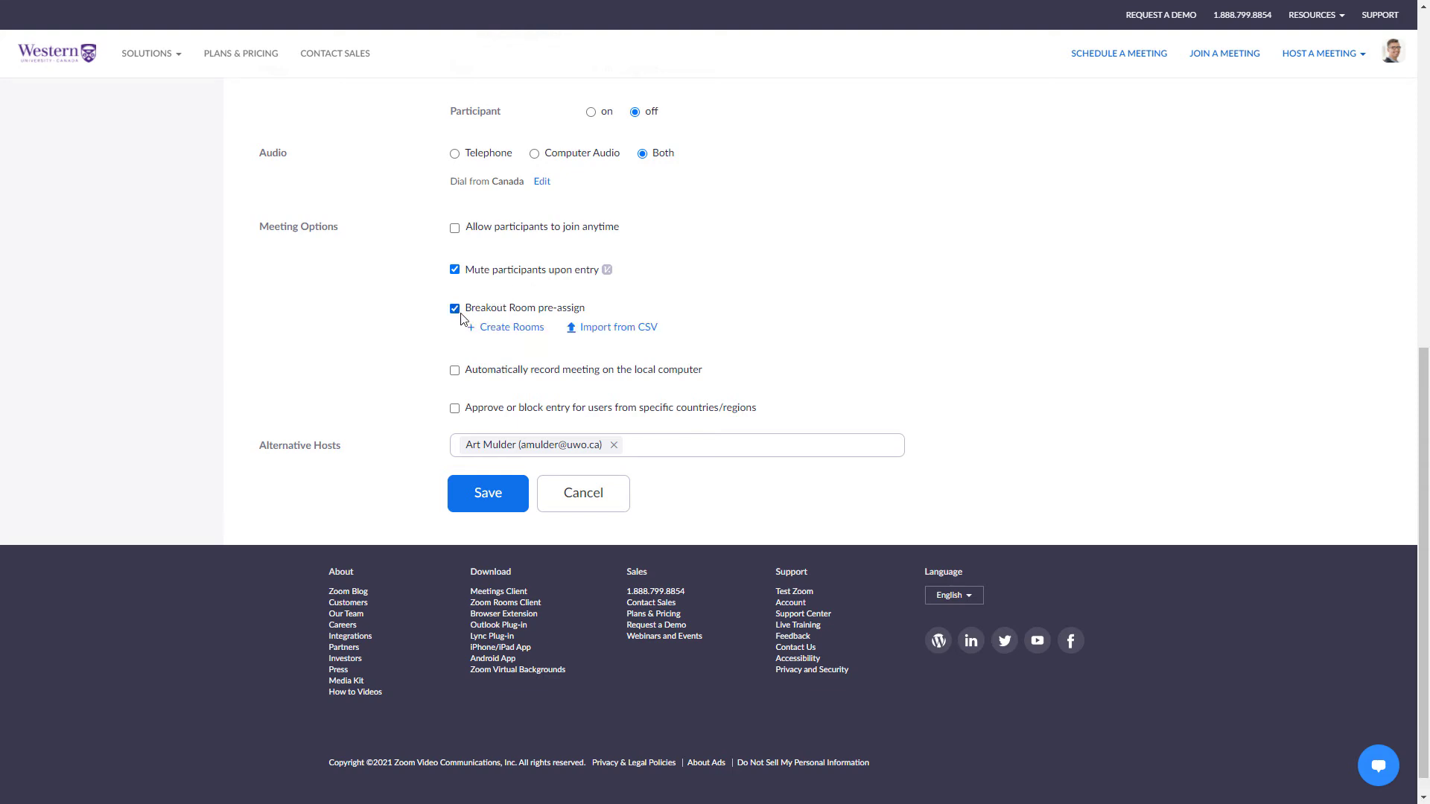
Manually add a breakout room and name it 'Room 1'.
click(502, 331)
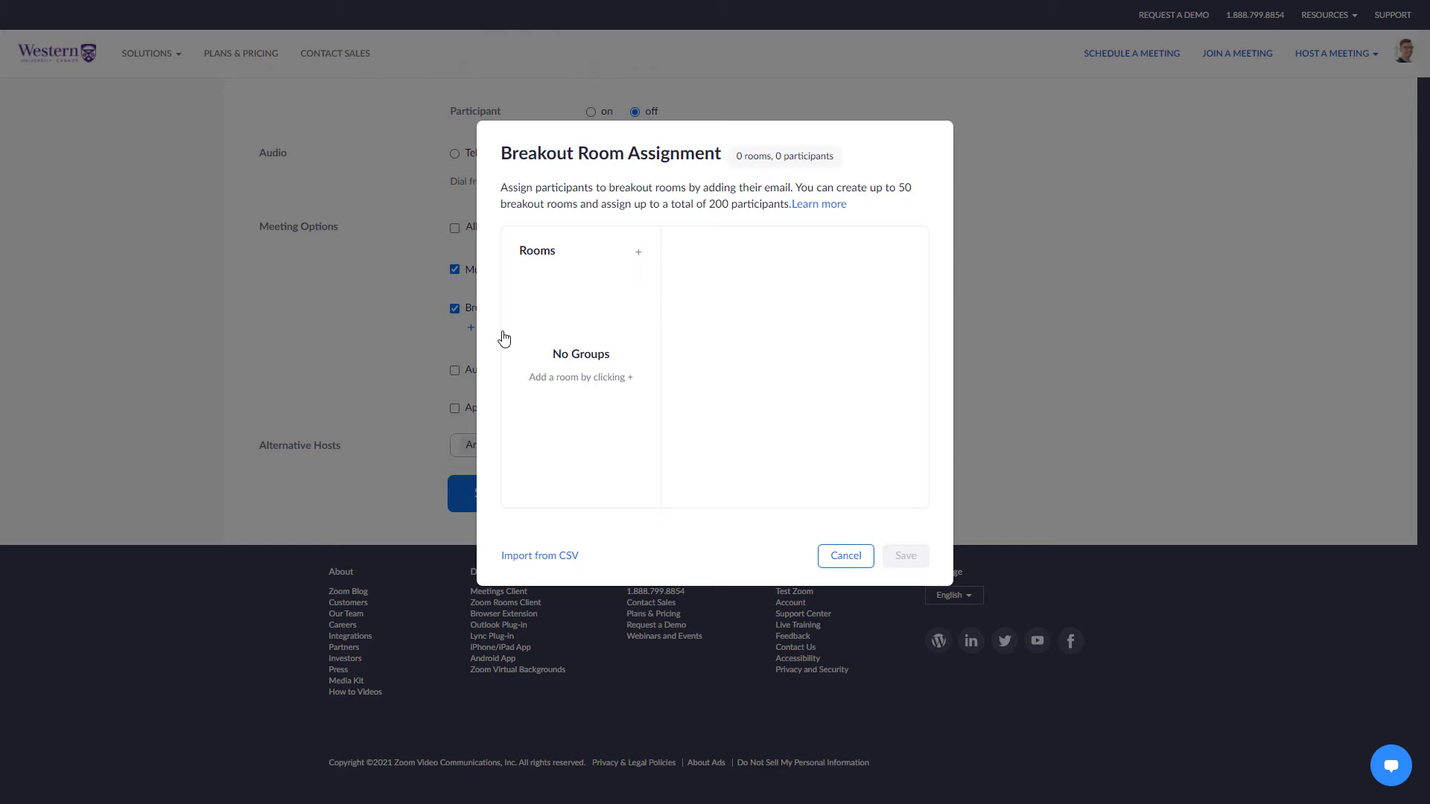
click(638, 253)
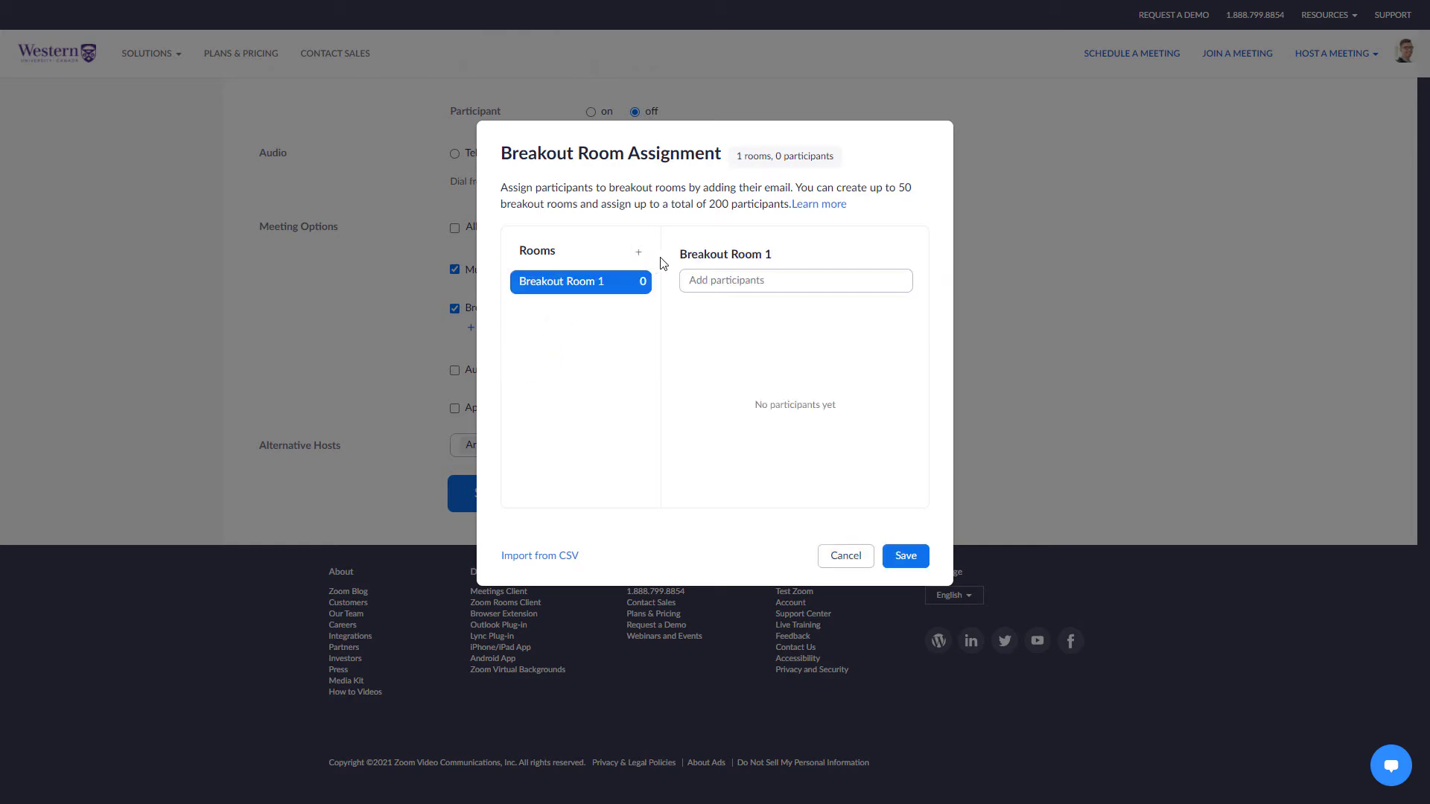
click(728, 255)
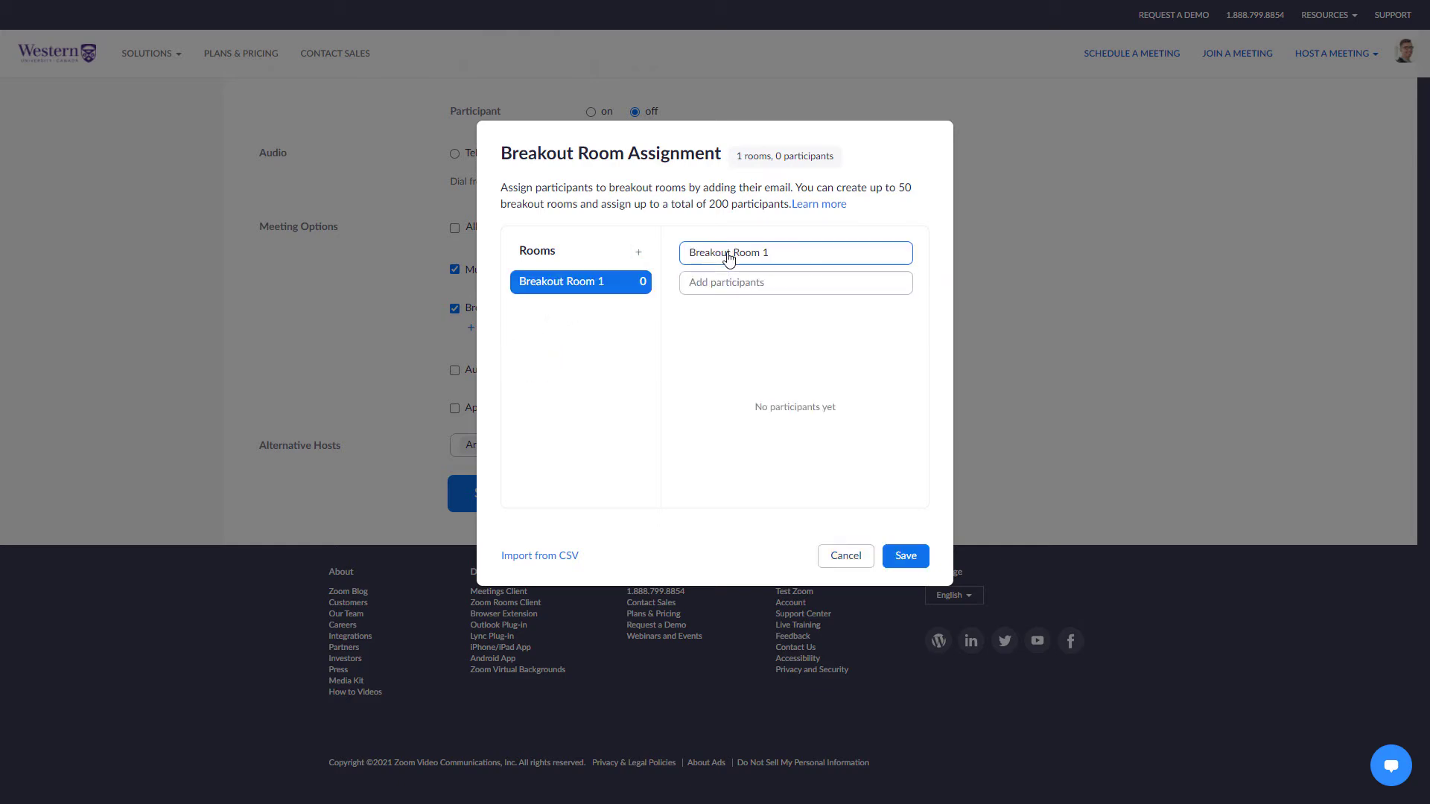
key(ctrl+a)
text(Room 1)
key(Return)
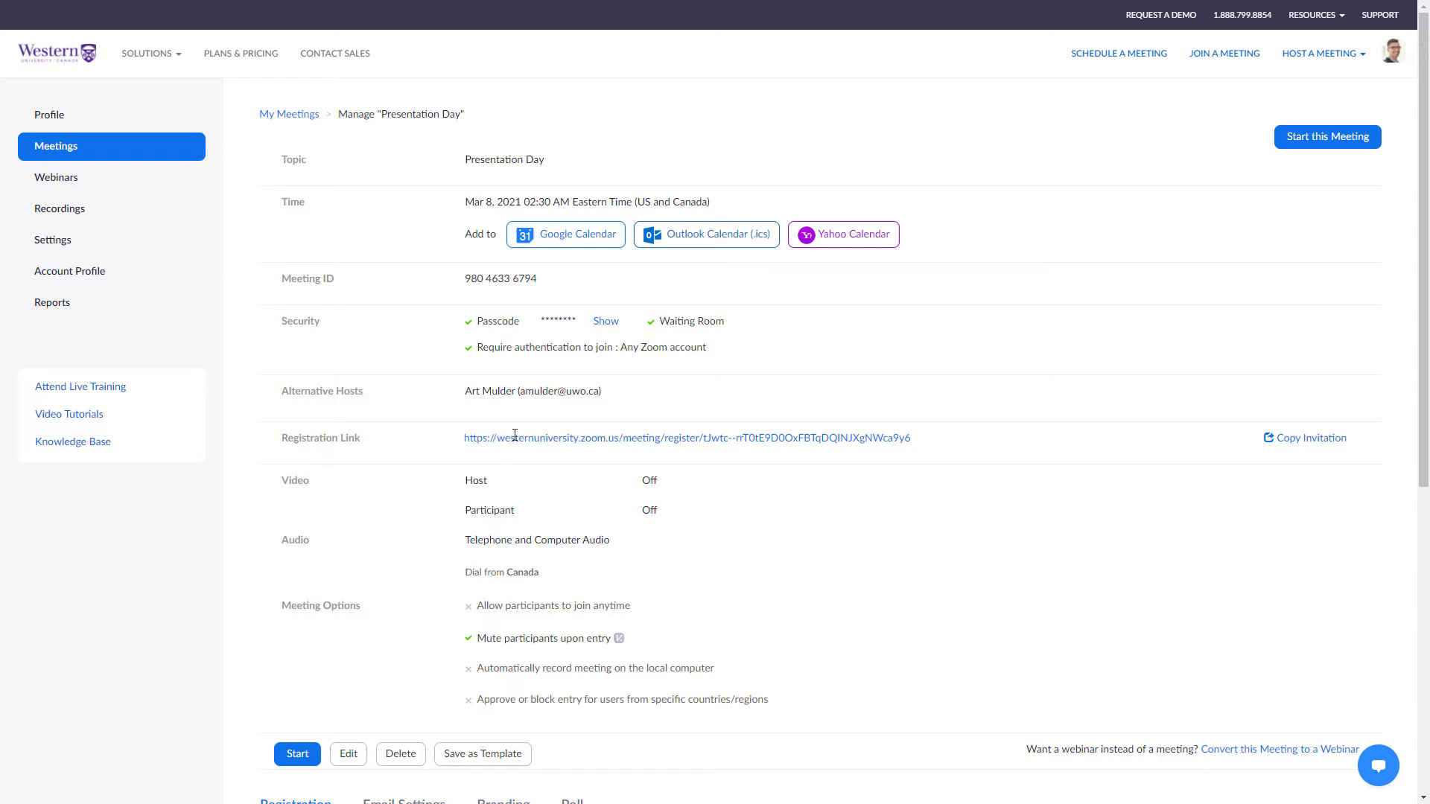
Recreate 'Room 1' in the assignment window, add a participant by e-mail, then remove them.
click(349, 755)
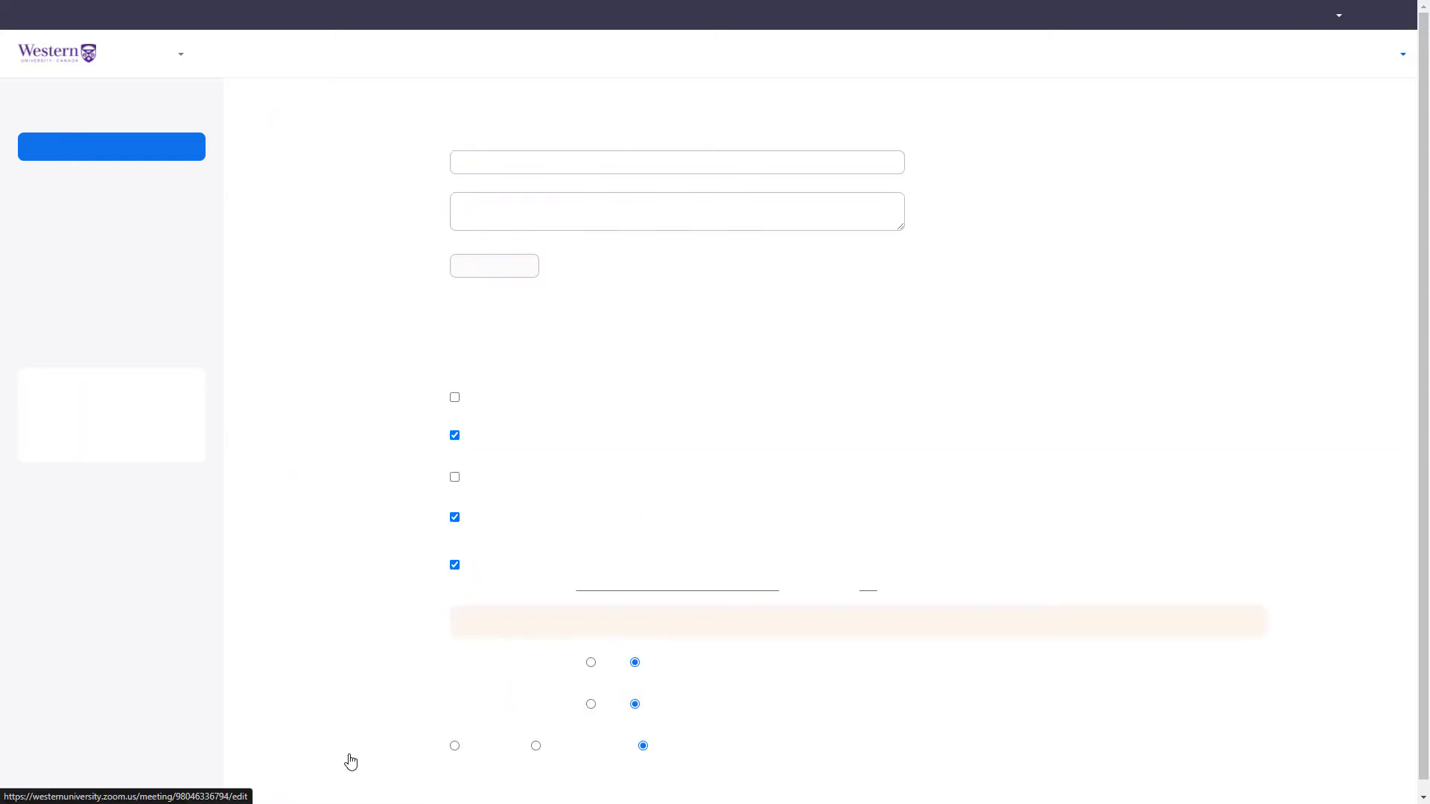
scroll(497, 671, down, 4)
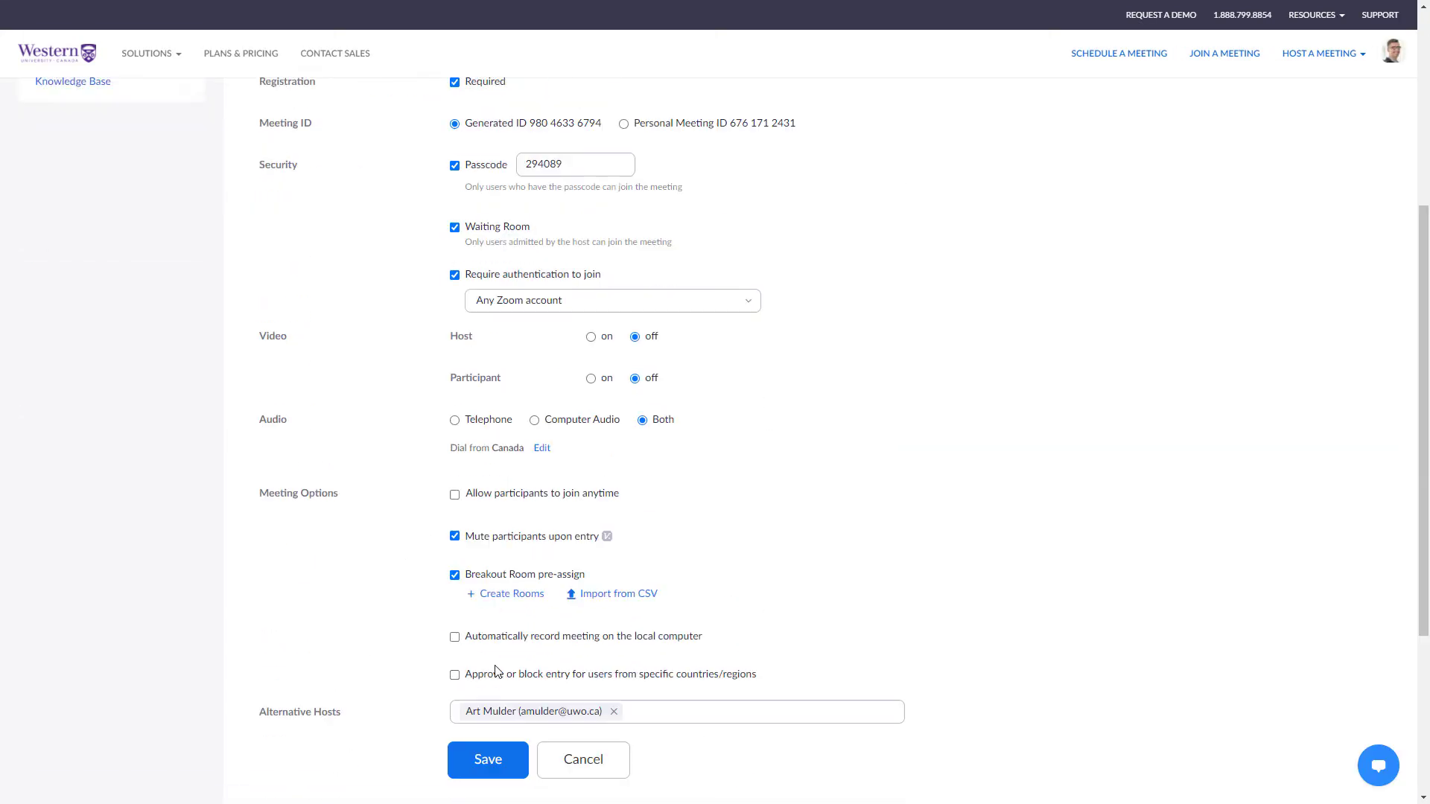
click(497, 590)
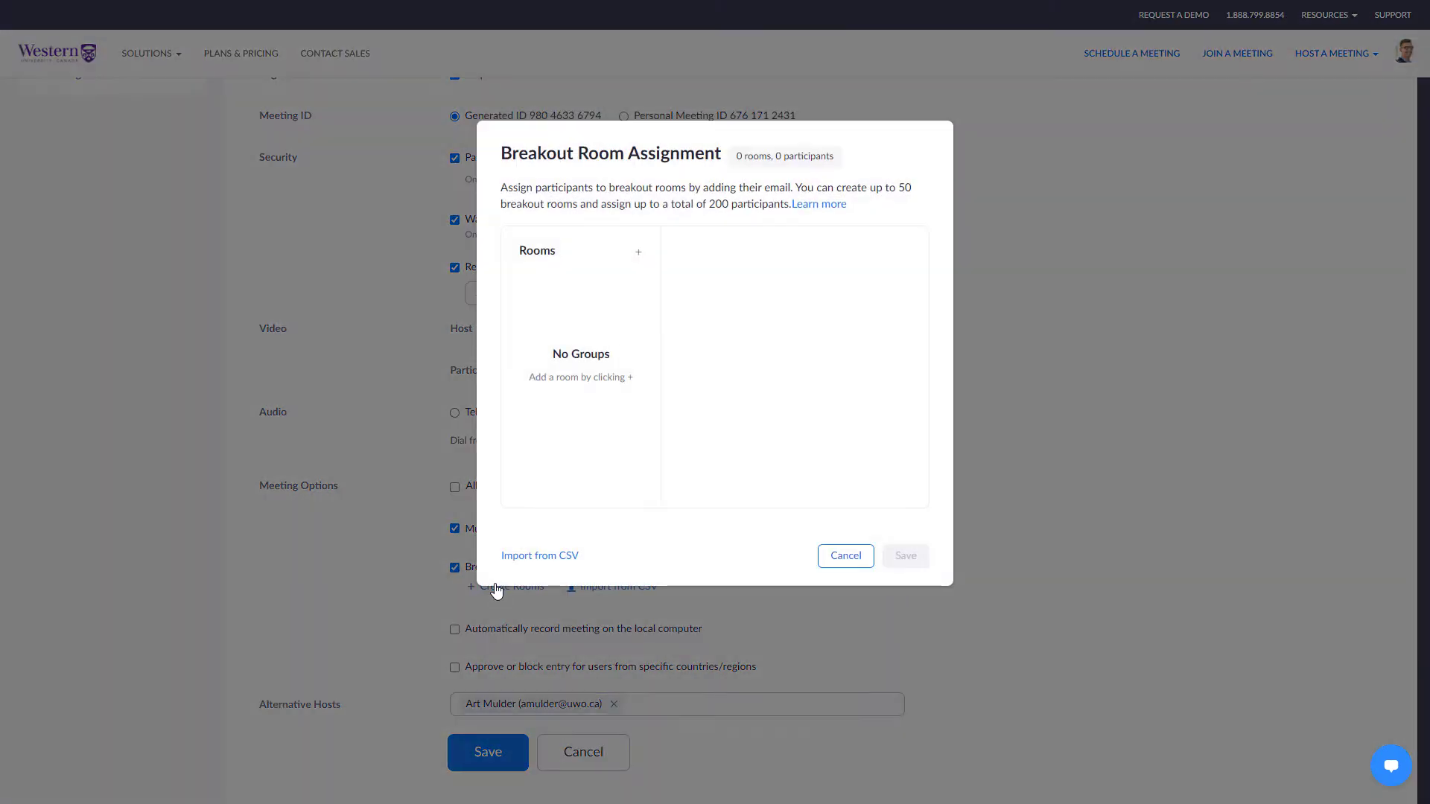
click(705, 254)
text(Room 1)
key(Return)
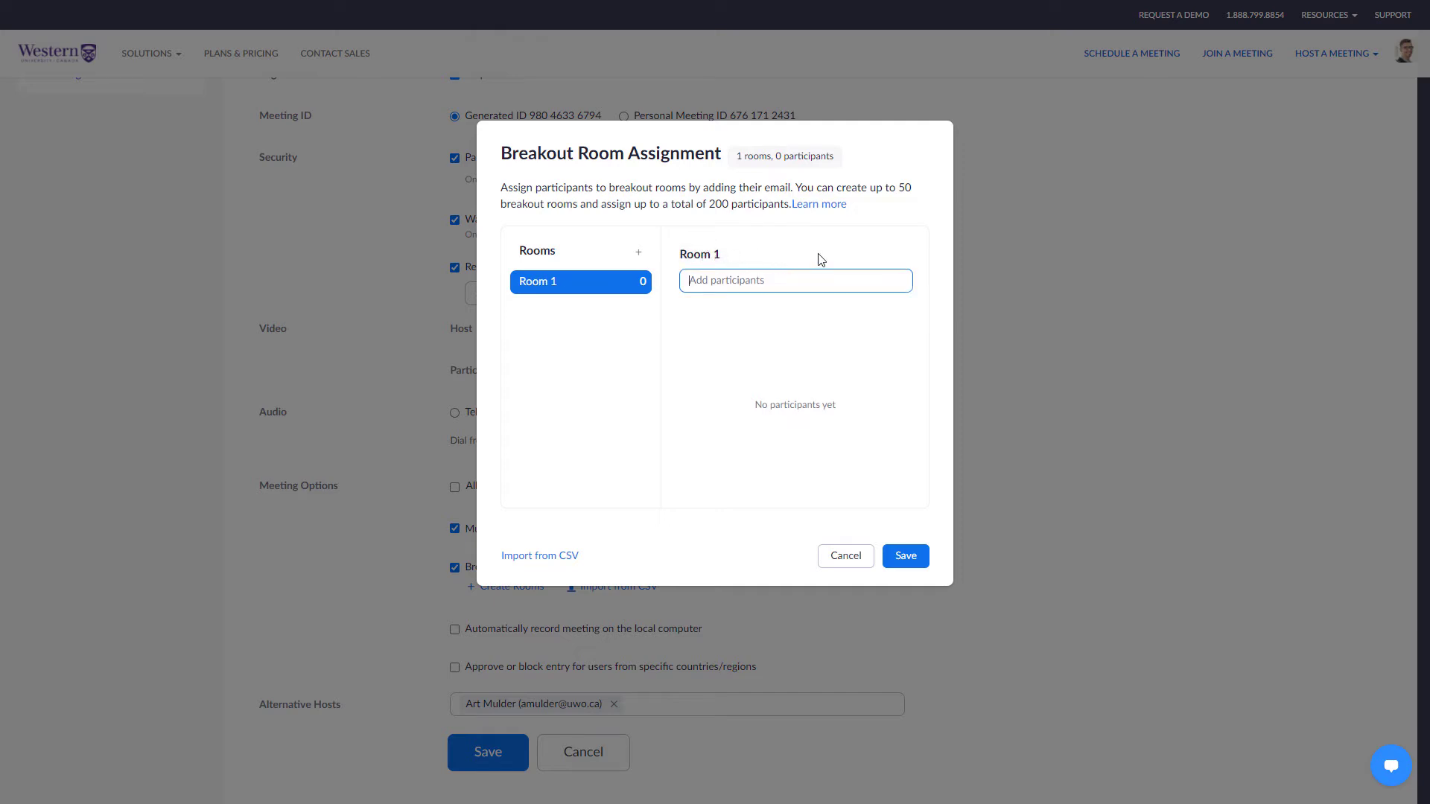
key(Return)
click(874, 323)
Download the breakout room CSV import template and open it.
click(546, 556)
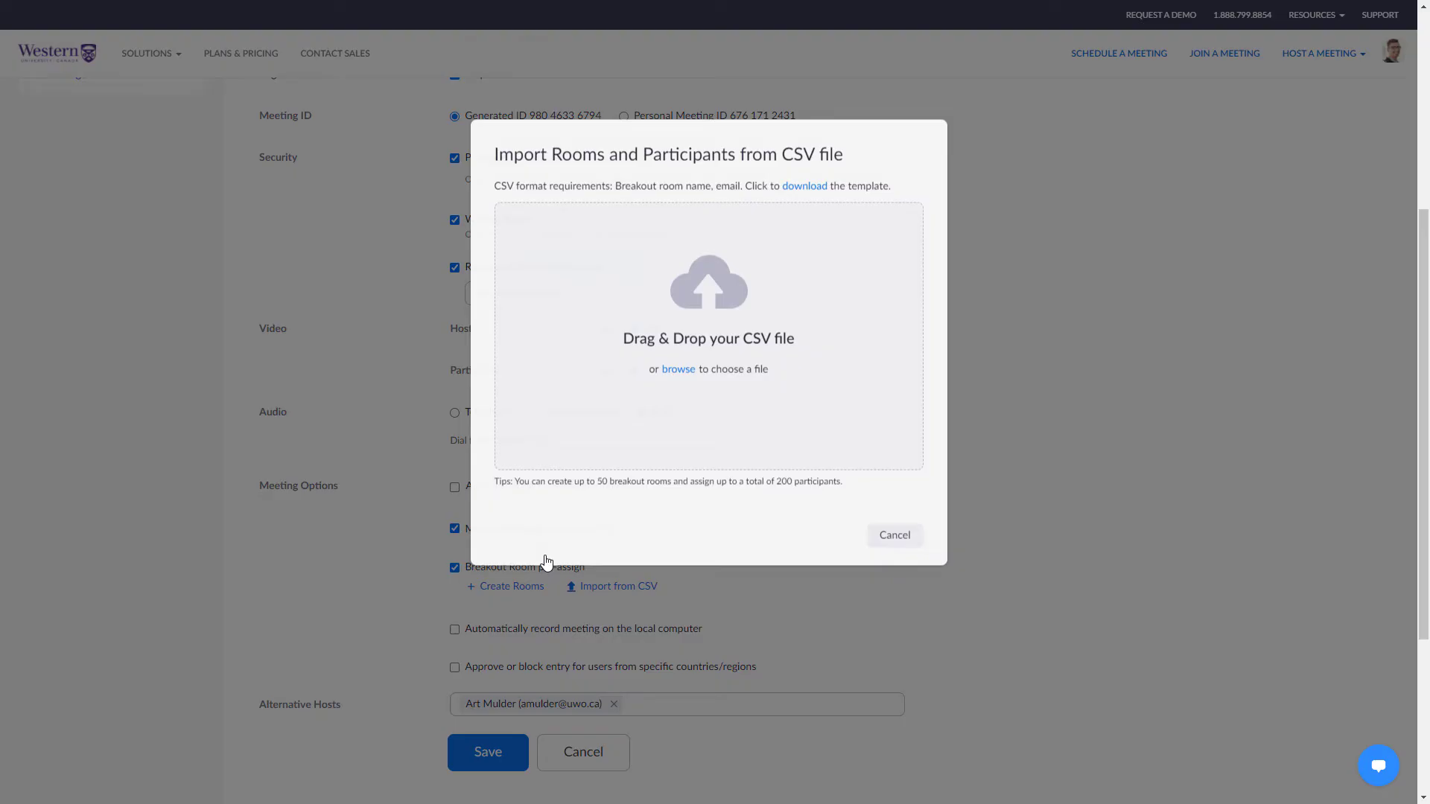
click(821, 195)
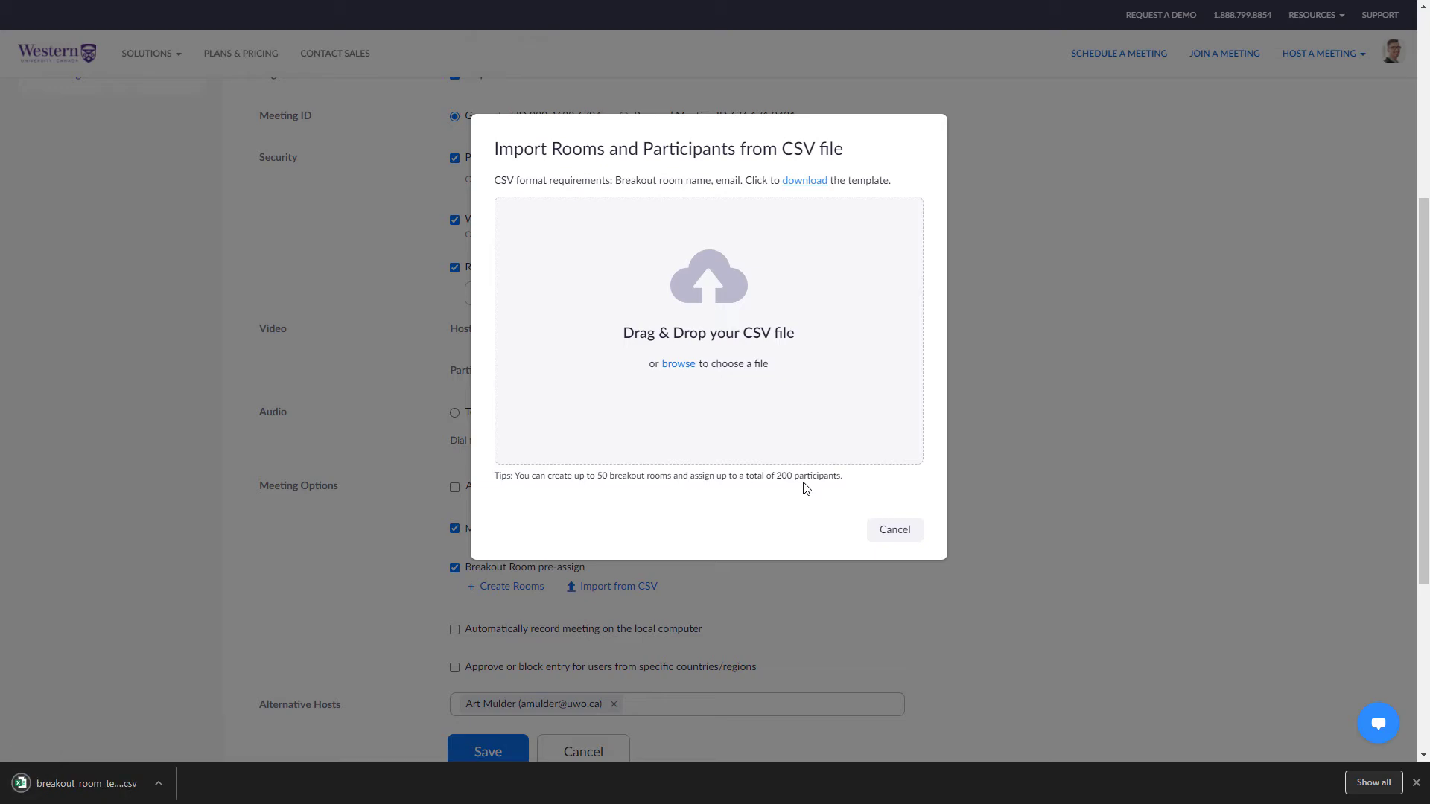
click(92, 769)
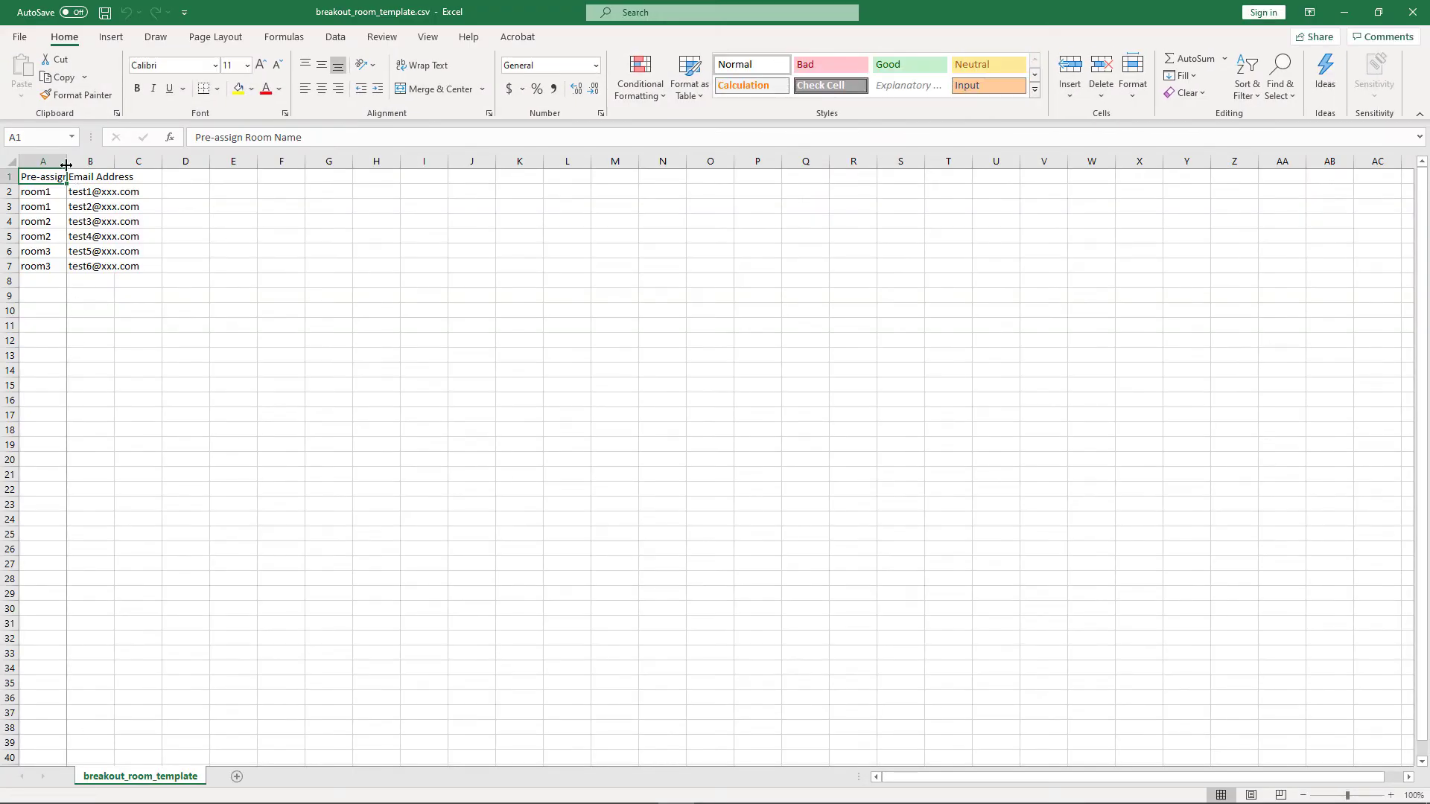
Autofit columns A and B and paste the subject room names and participant e-mails into rows 2–8.
double_click(67, 161)
double_click(180, 157)
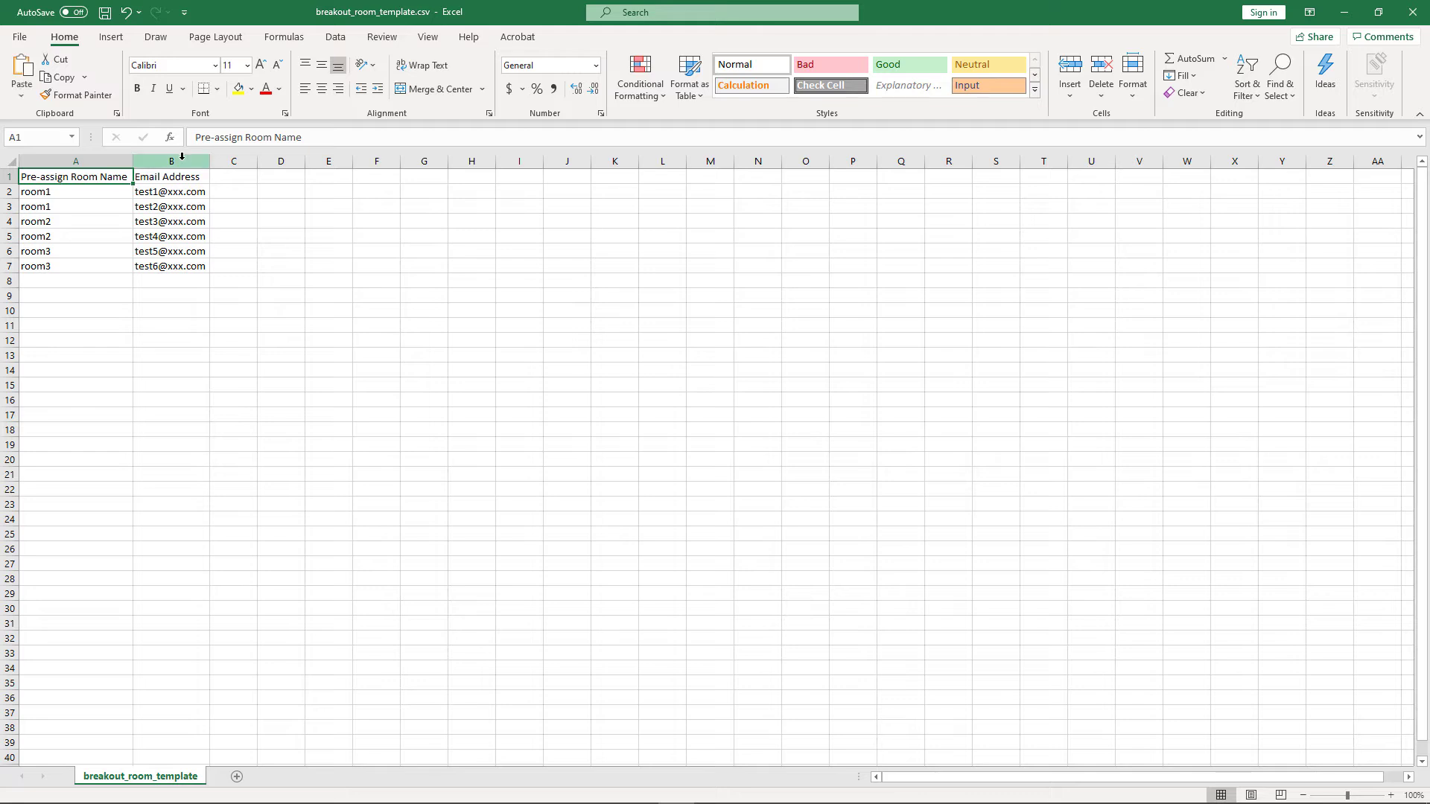
key(Down)
text(Biology/Chemistry Biology/Chemistry Computer Science Computer Science Earth Sciences Math/Stats Physics)
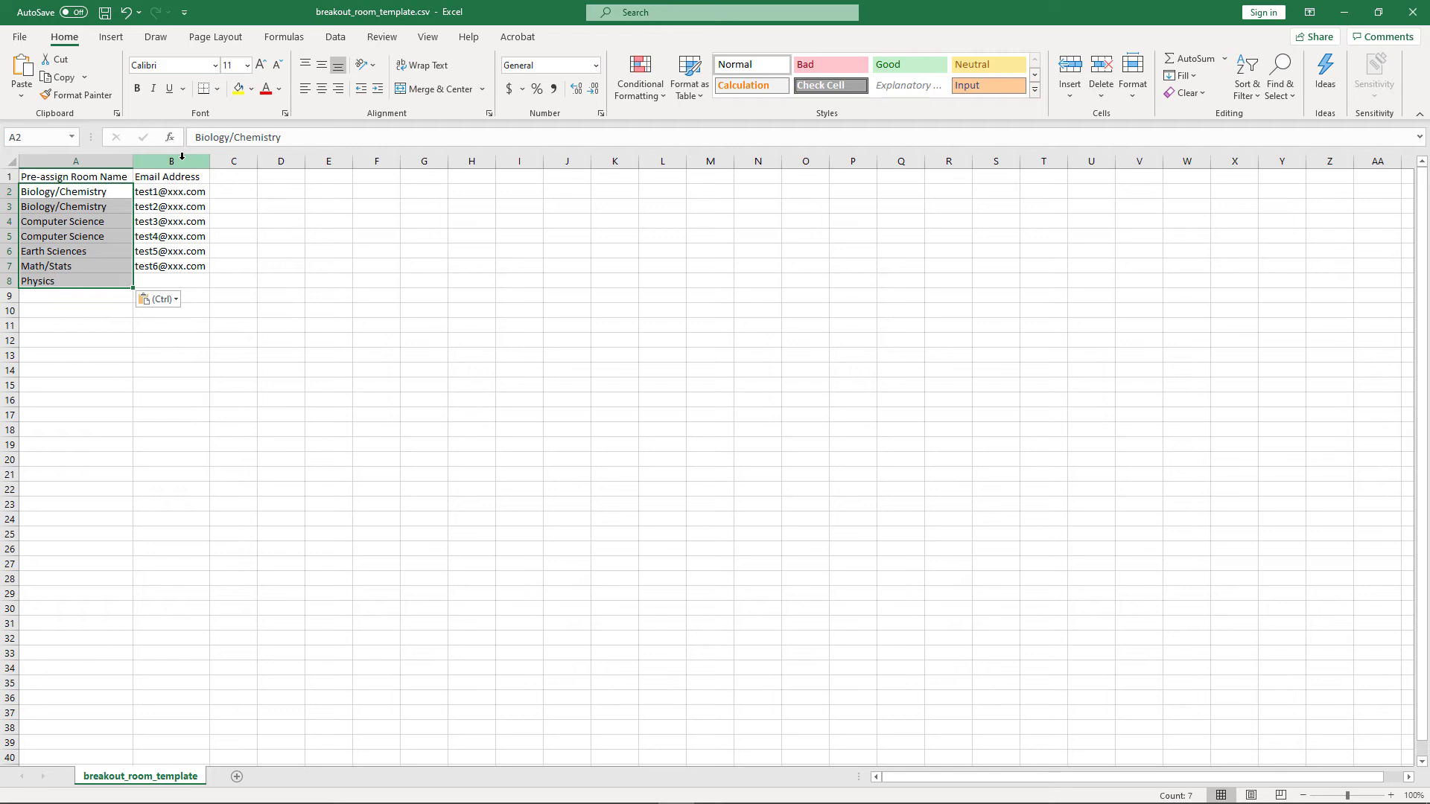
key(Right)
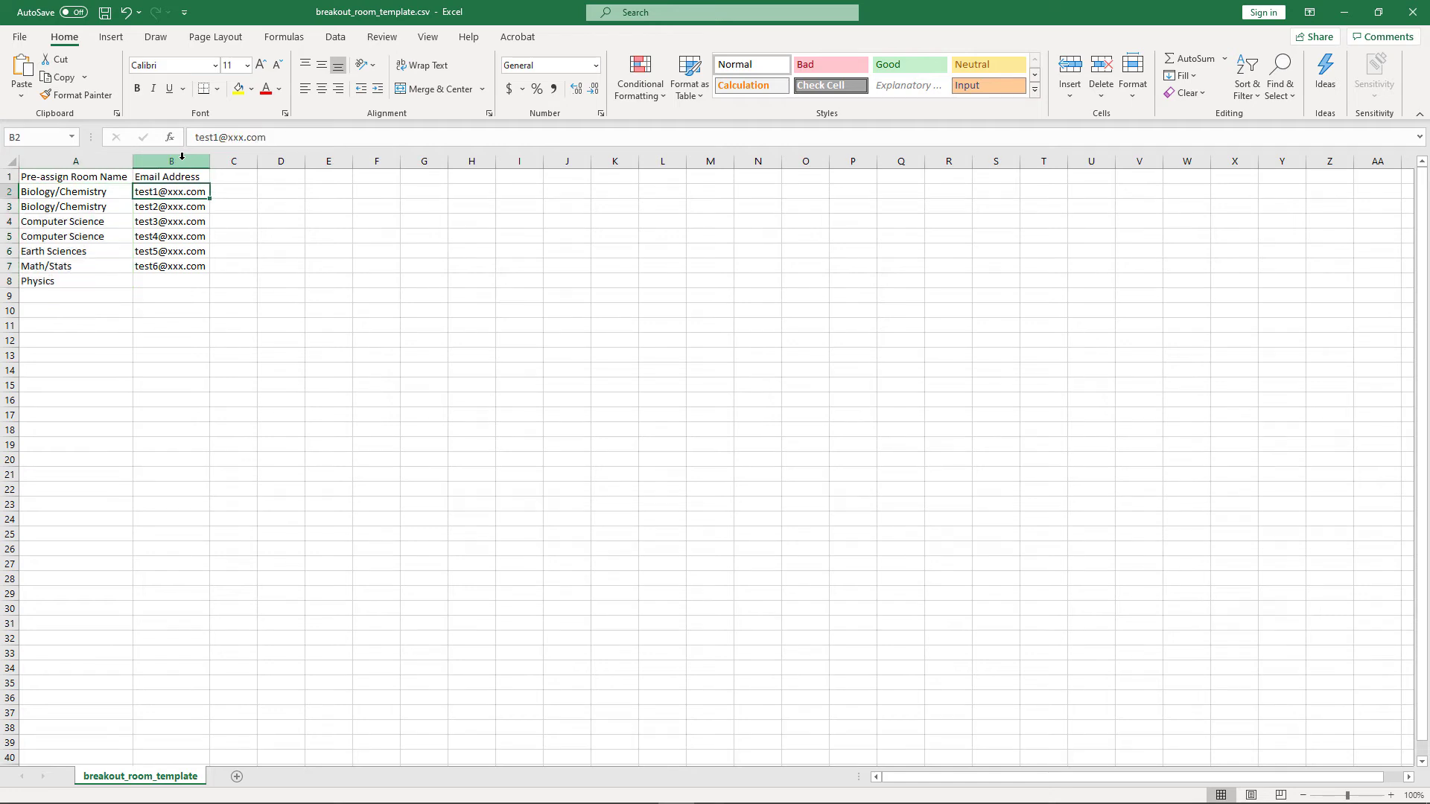
key(ctrl+v)
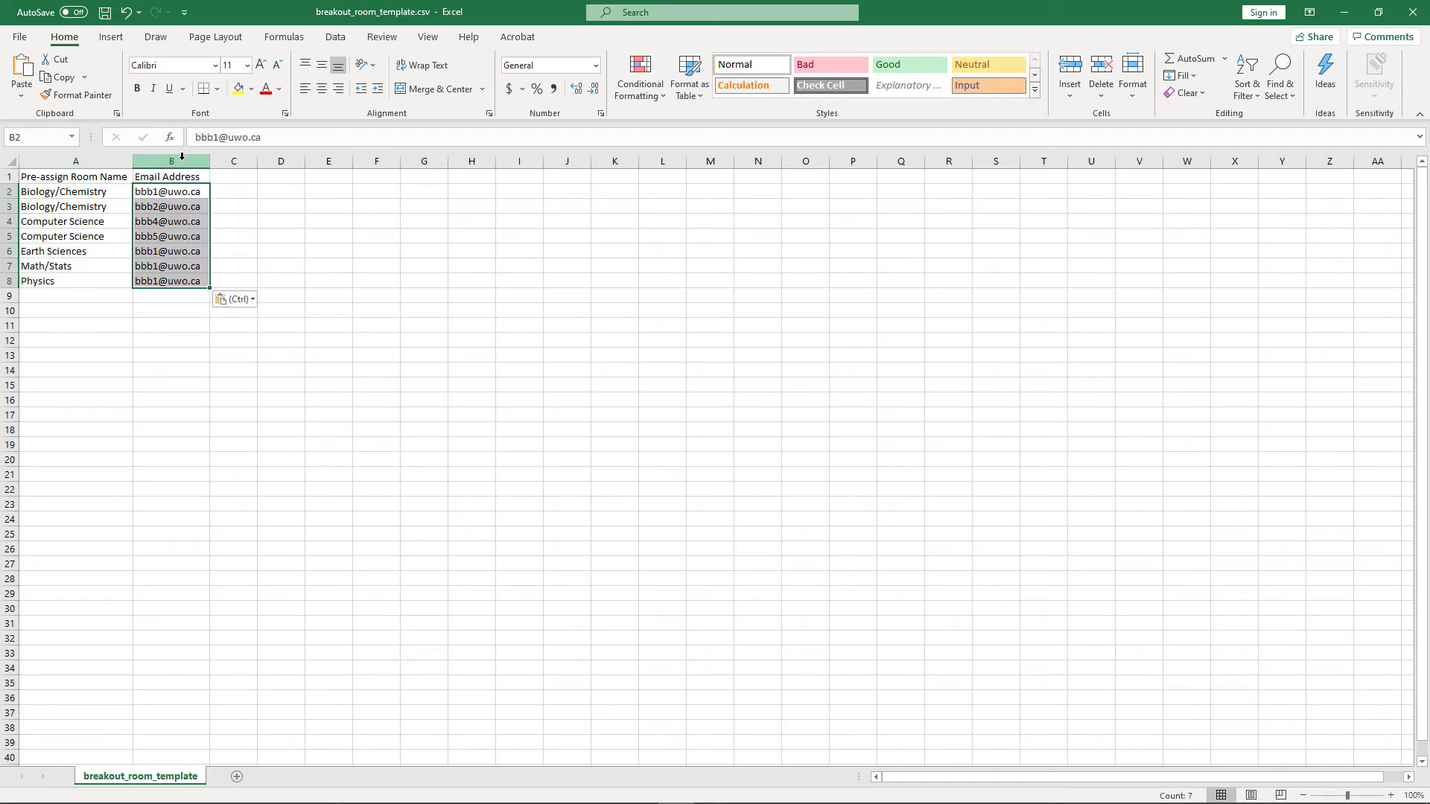
click(268, 234)
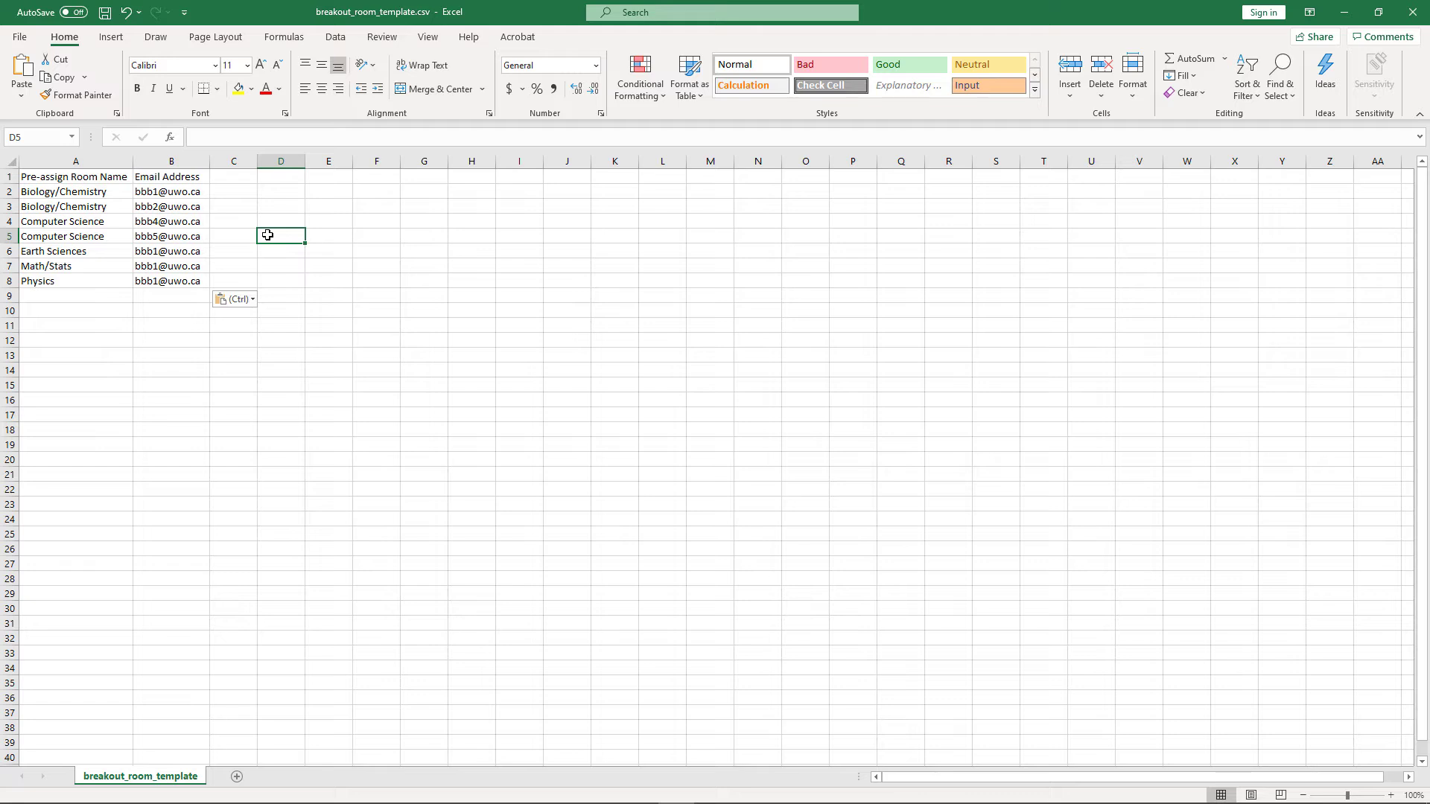
Check emails in B6:B8, save the CSV template, and switch back to Zoom's import dialog.
drag(165, 254, 160, 282)
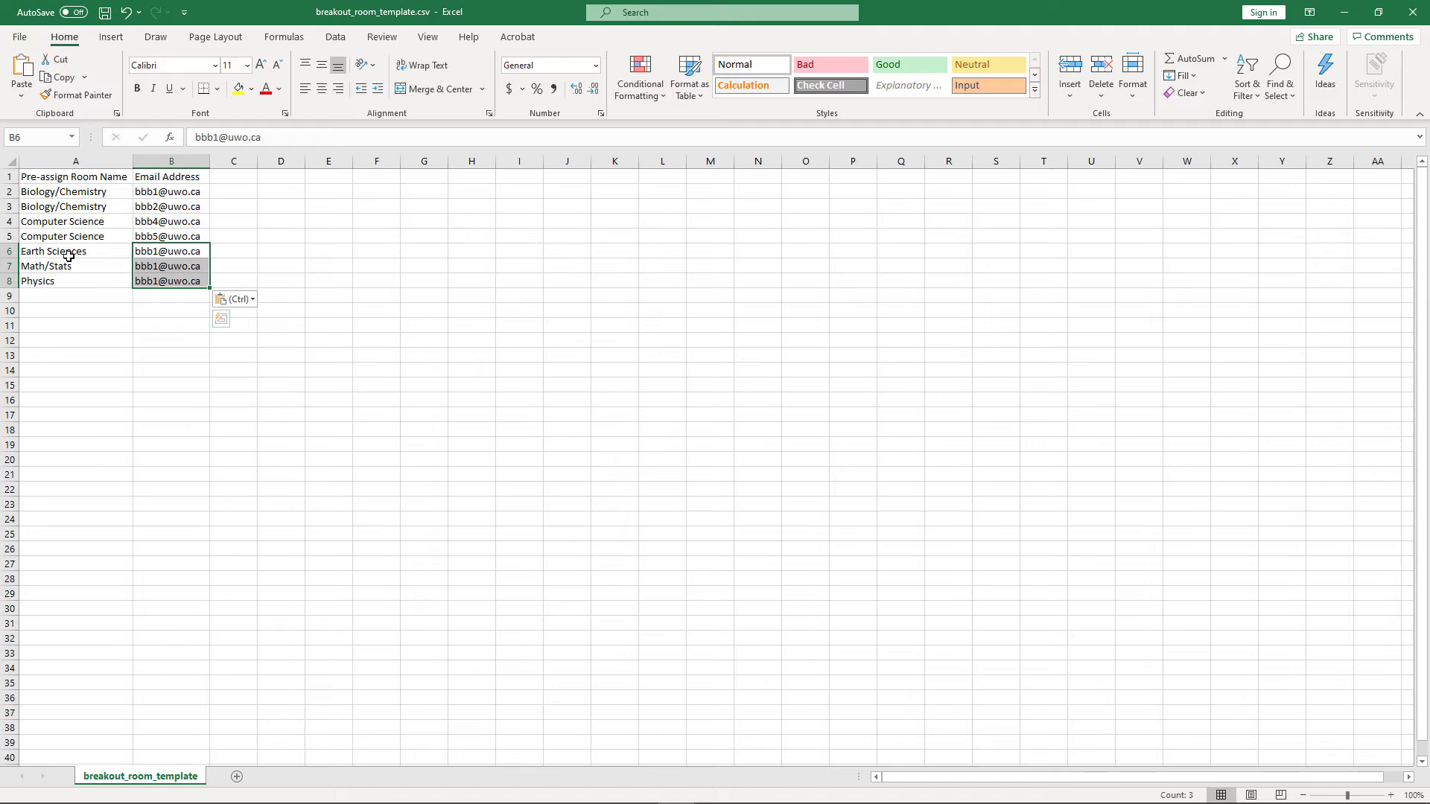
click(63, 304)
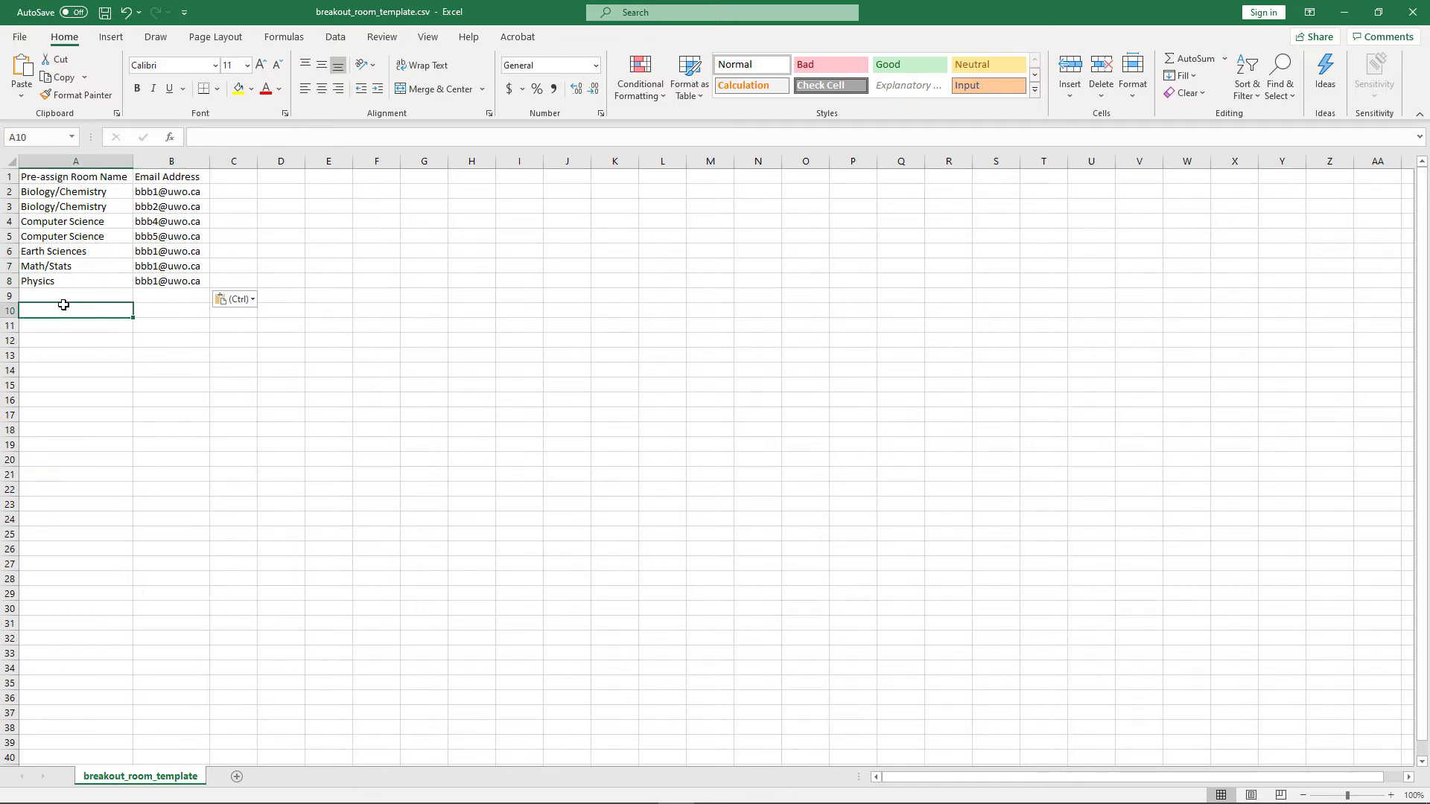
key(ctrl+s)
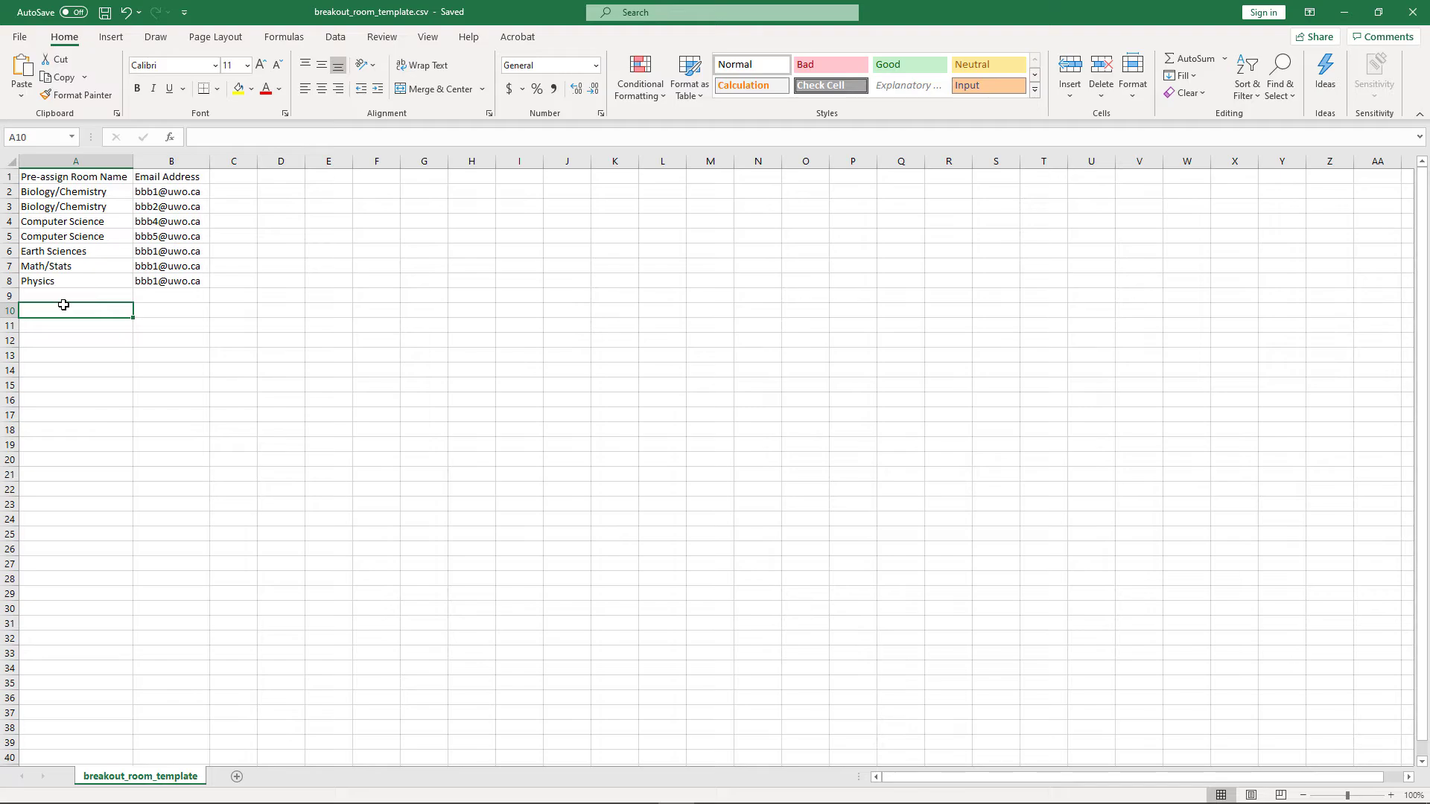
key(alt+Tab)
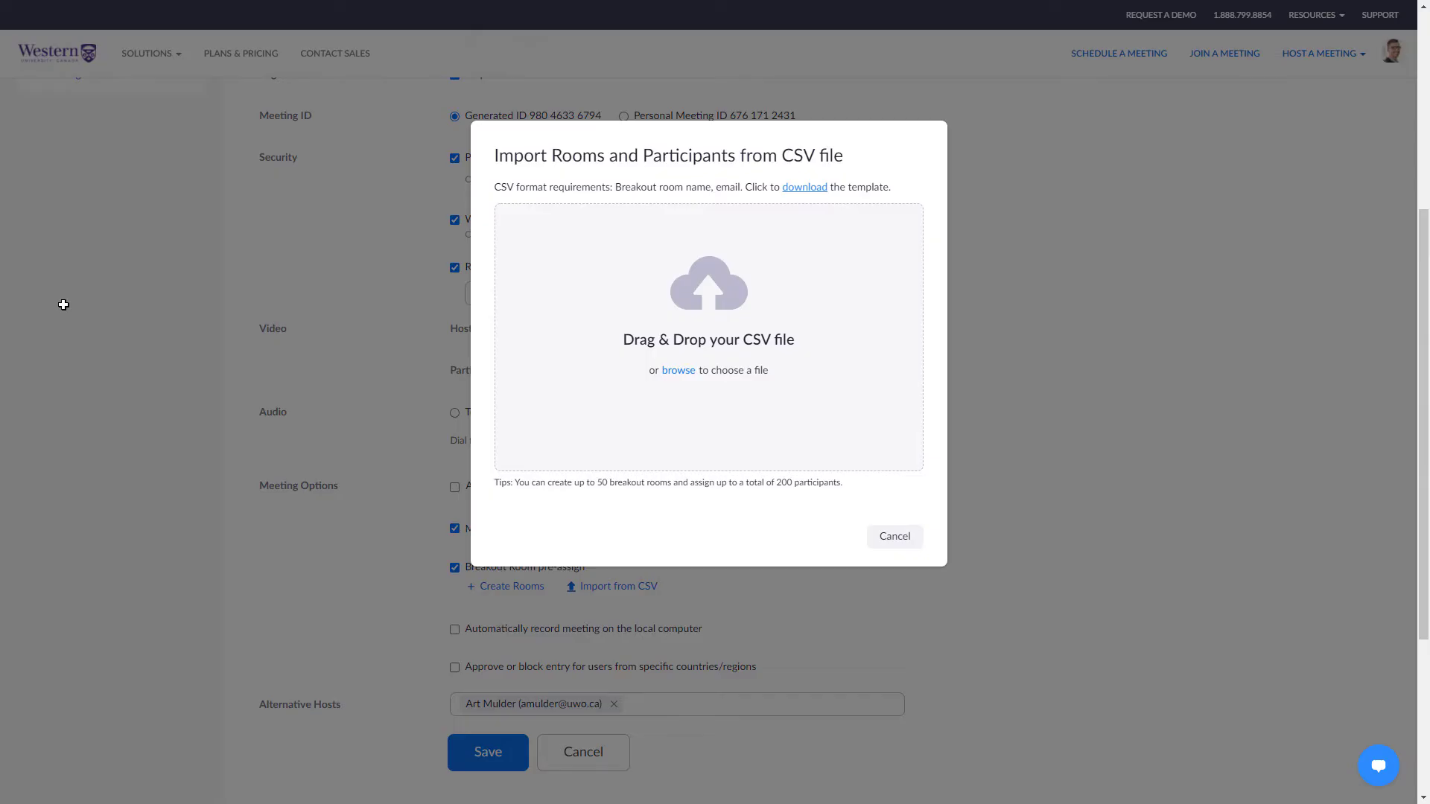
Import breakout_room_template.csv and remove the participants from Earth Sciences, Math/Stats and Physics.
click(665, 376)
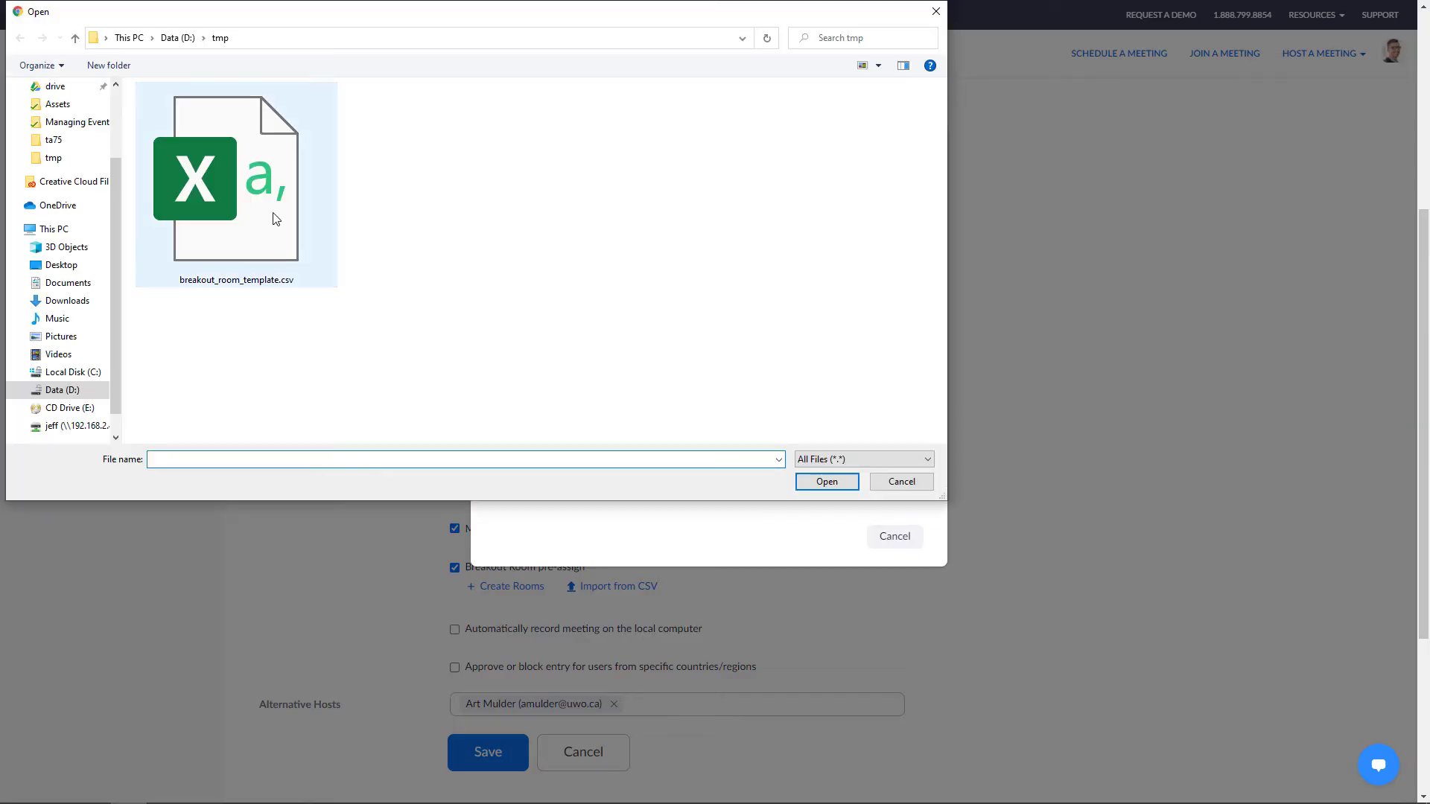
double_click(272, 213)
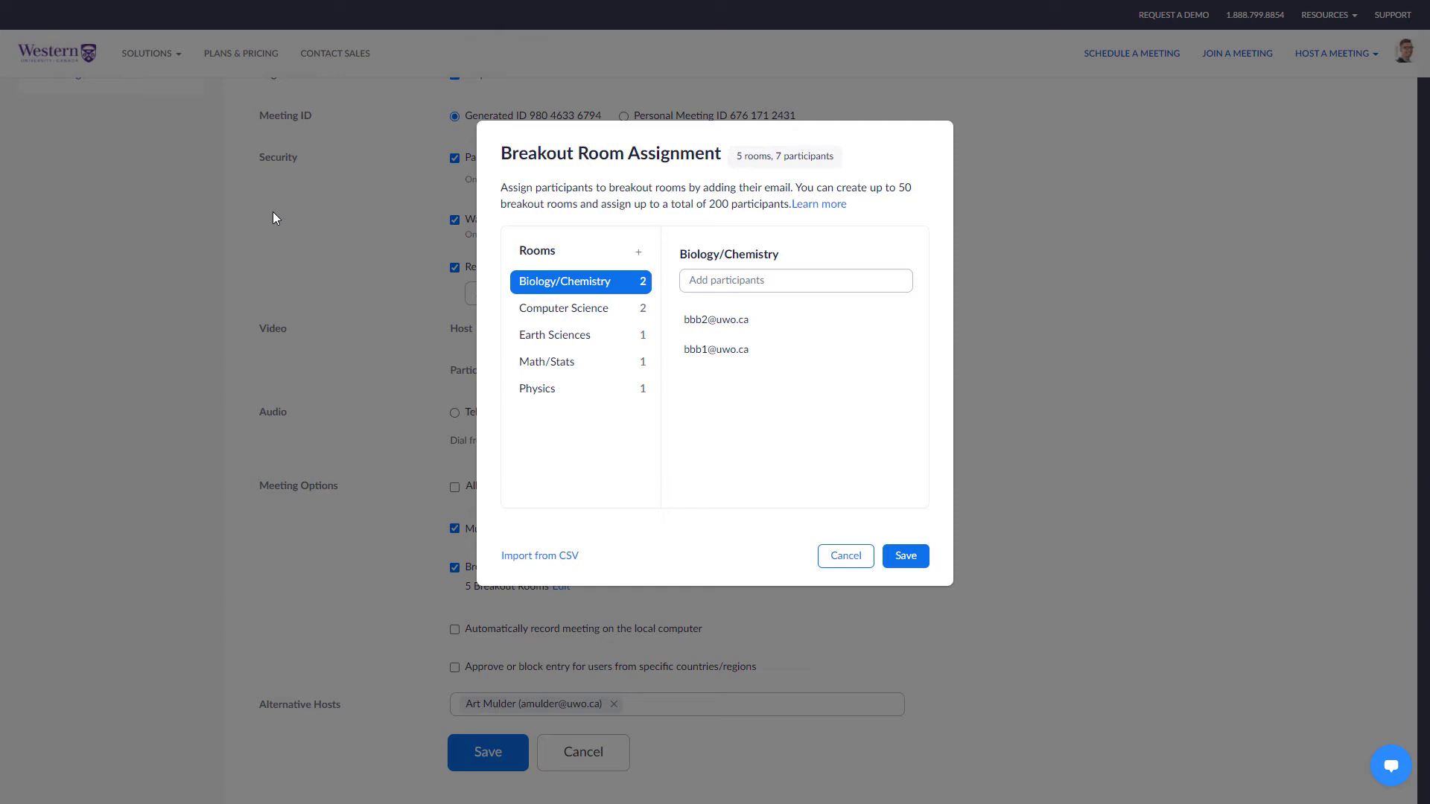
click(570, 336)
click(880, 323)
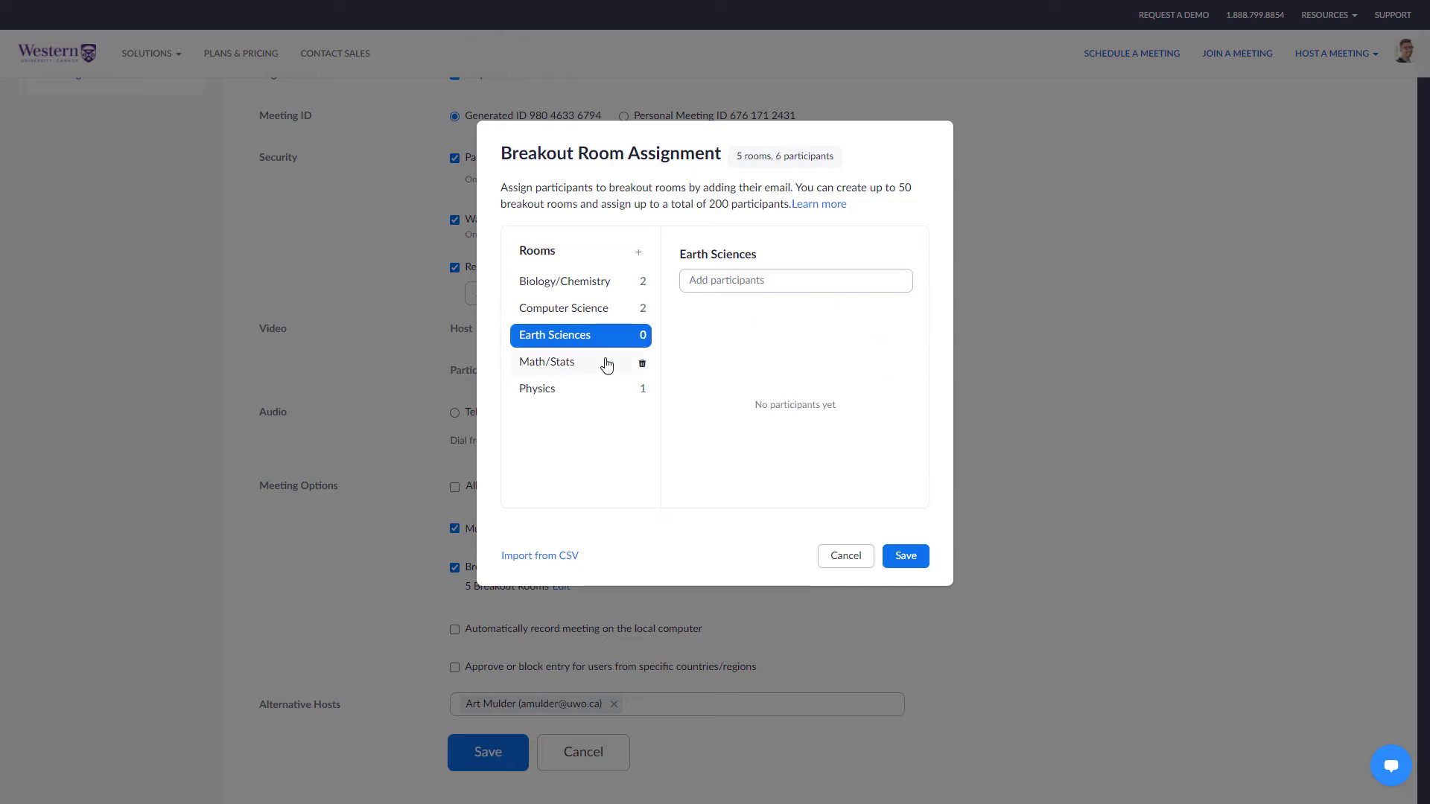
click(620, 369)
click(878, 322)
click(582, 388)
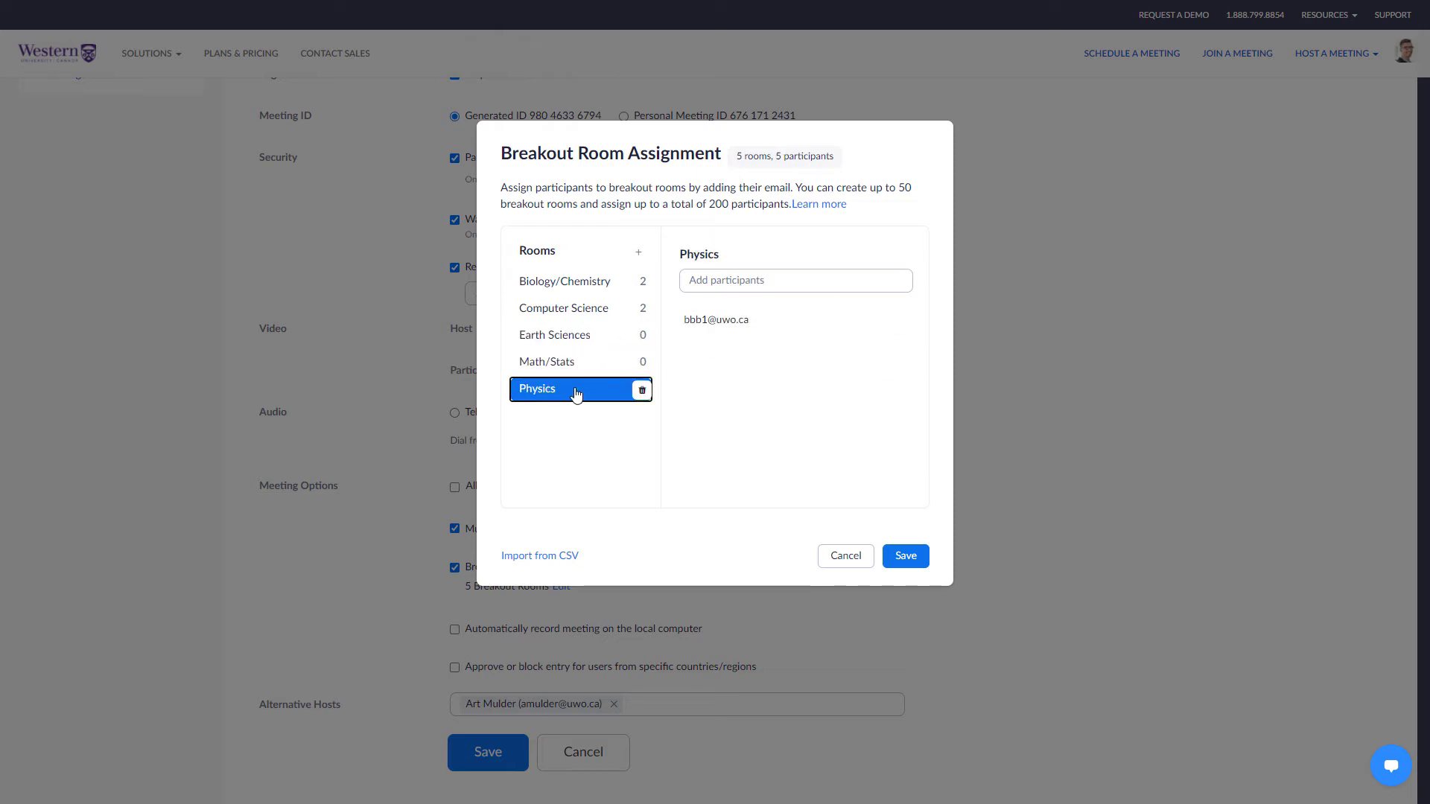
click(856, 321)
Check each room's assignees from Biology/Chemistry to Physics and save the assignments.
click(592, 286)
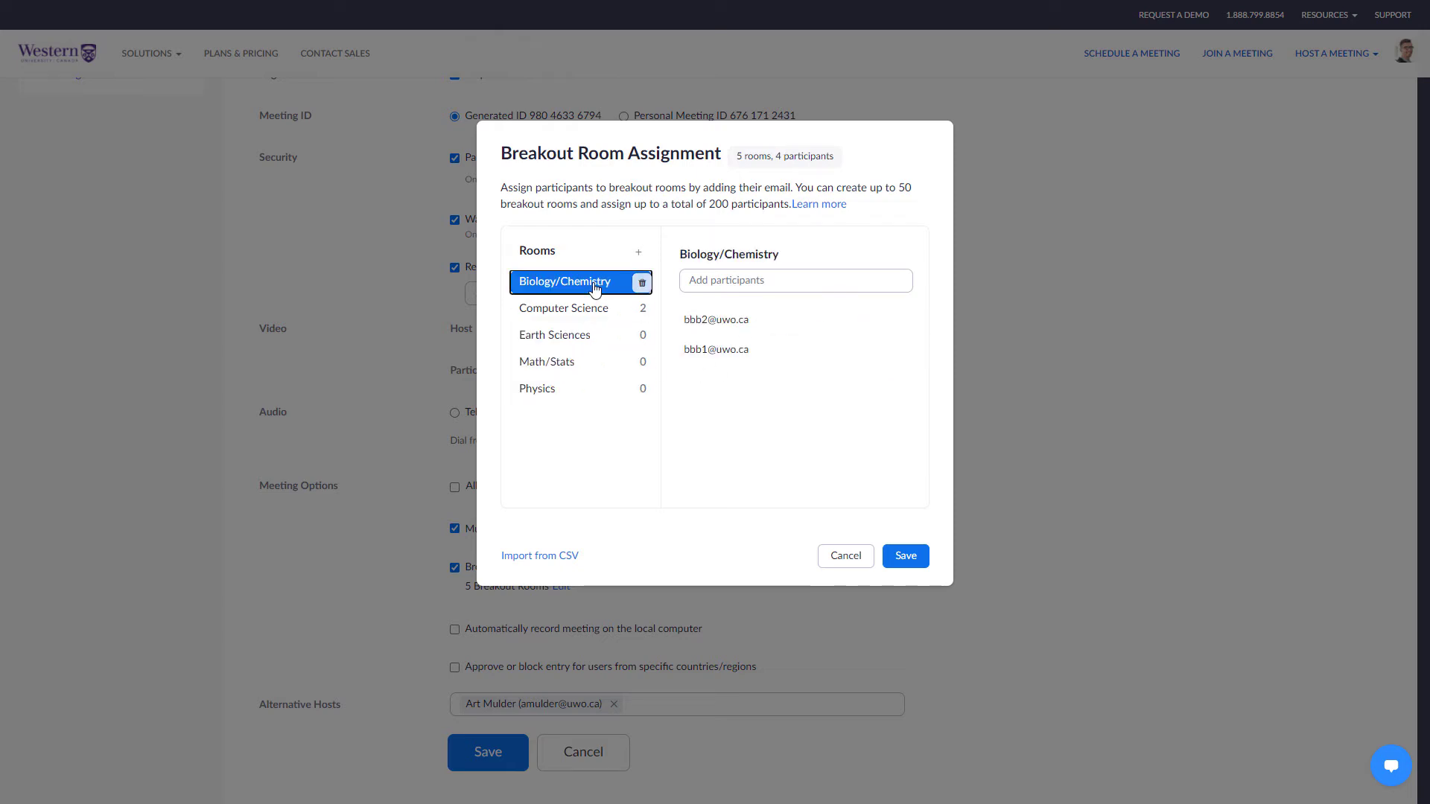
click(587, 308)
click(583, 335)
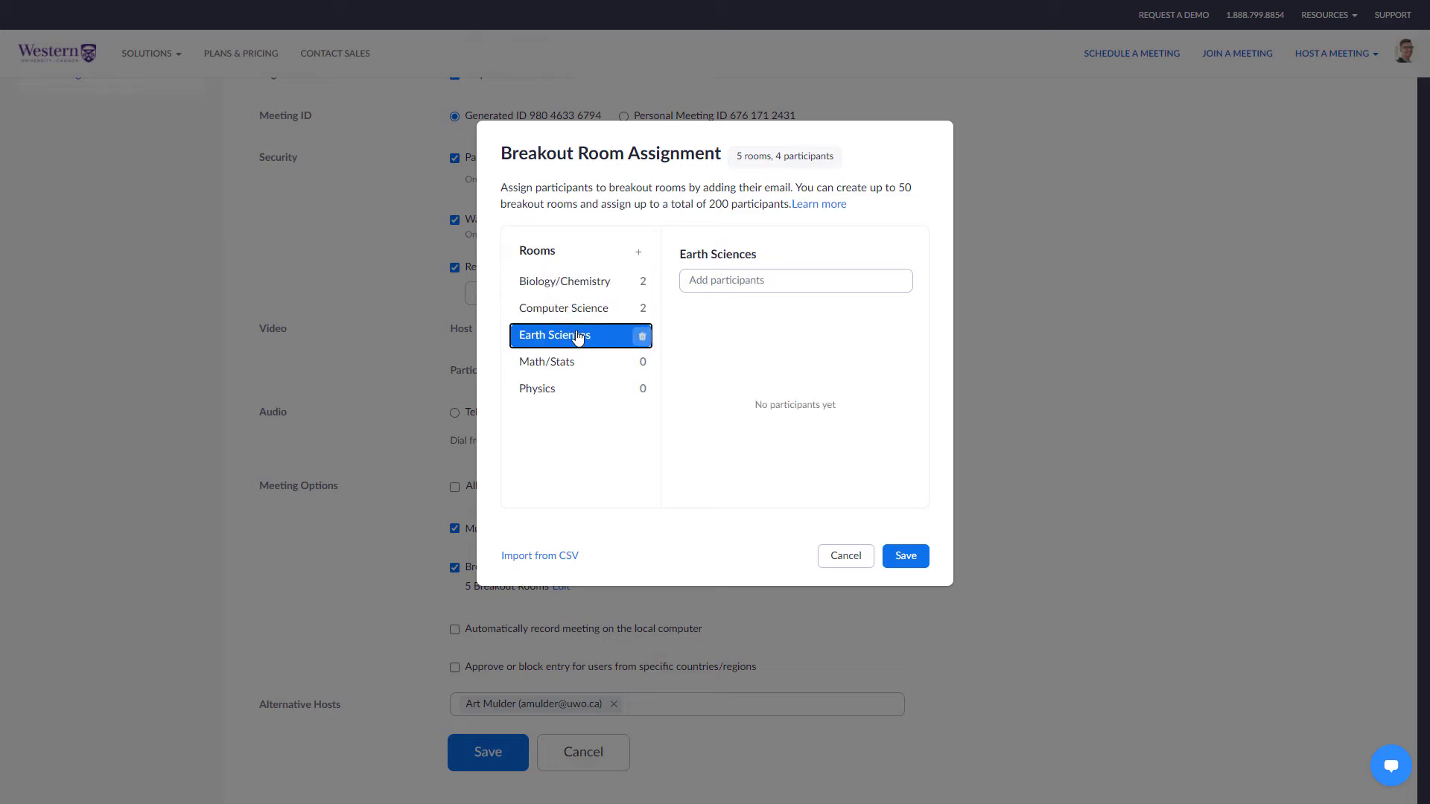
click(566, 363)
click(555, 390)
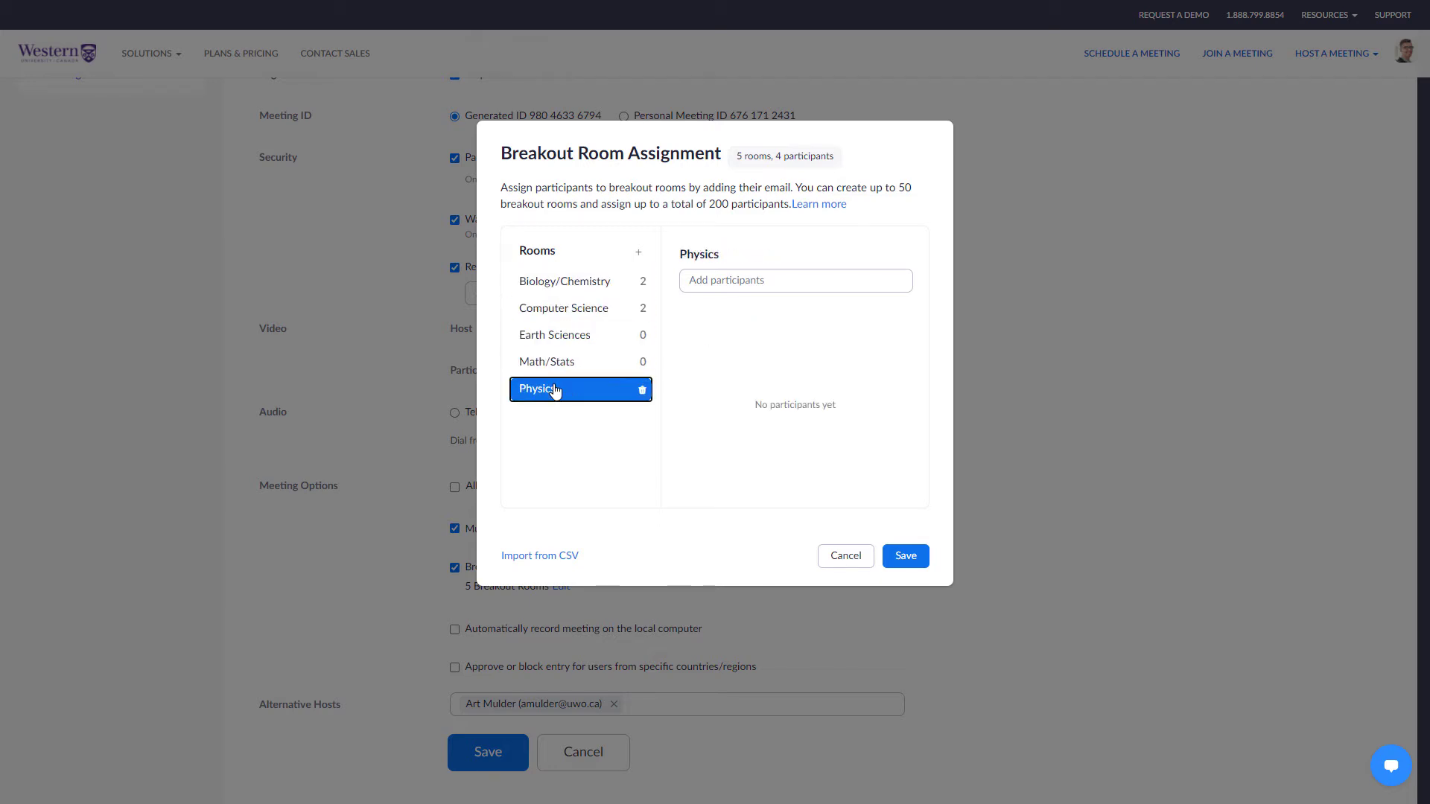
click(904, 556)
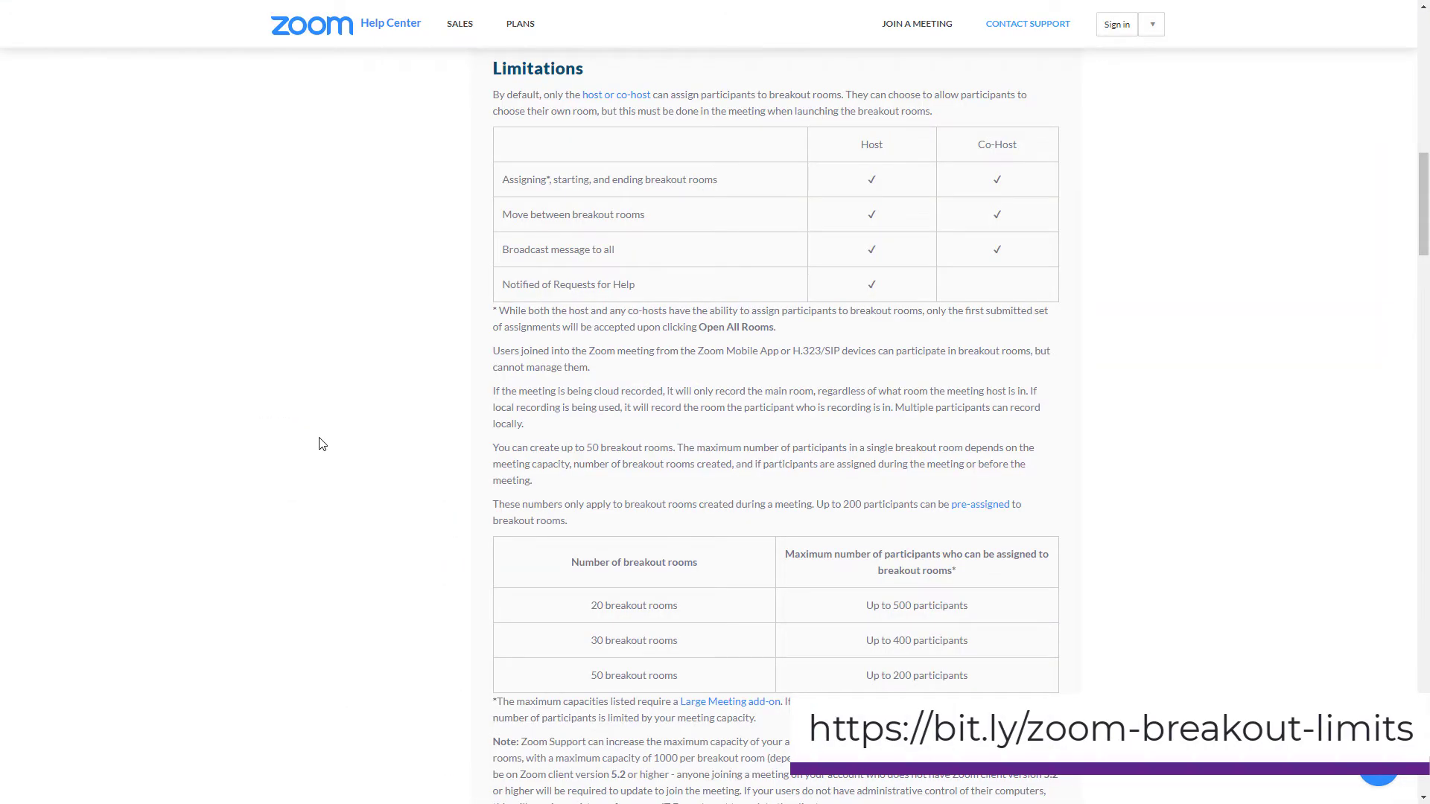
Highlight the 50 breakout rooms limit sentence and the 20 rooms / up to 500 participants row.
drag(493, 447, 675, 446)
click(680, 446)
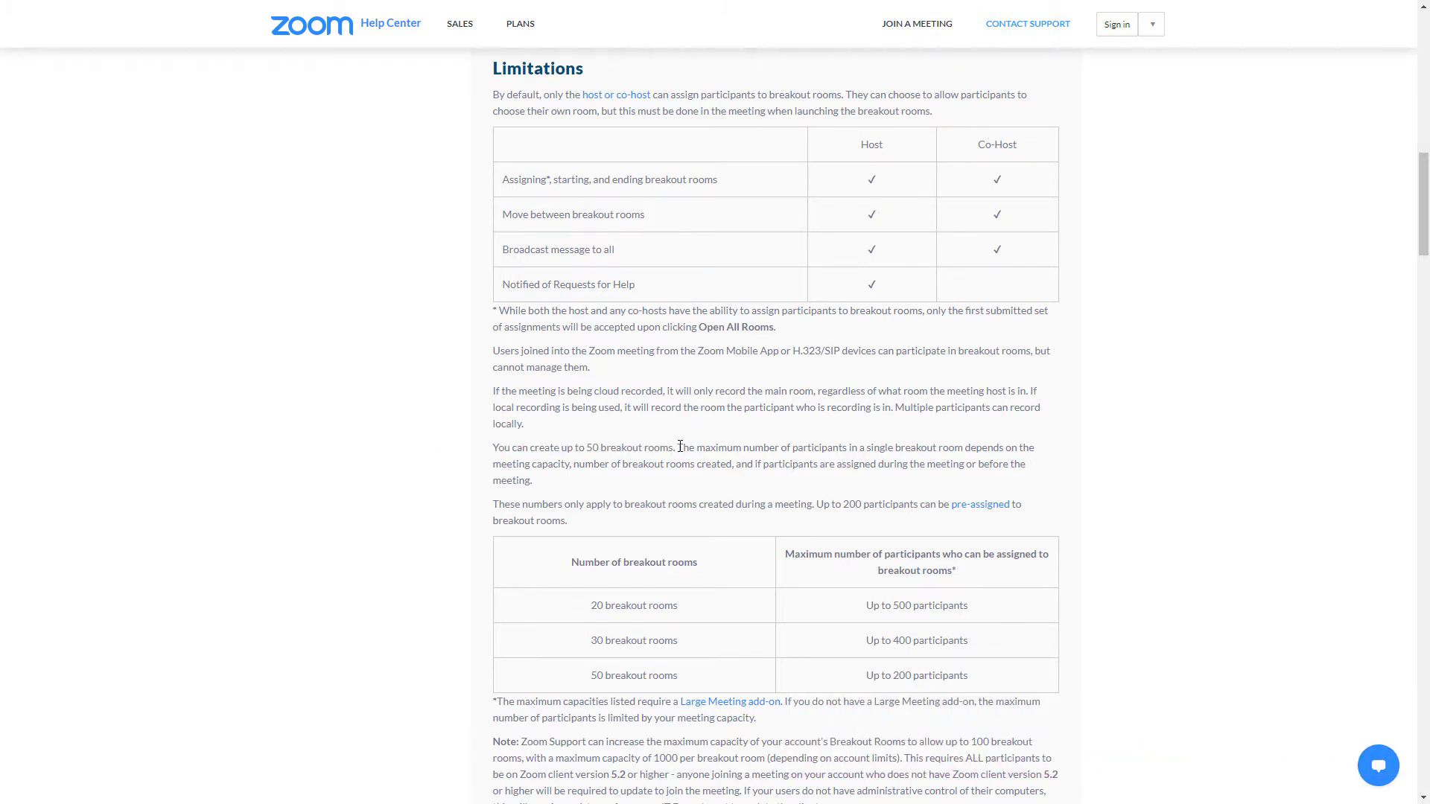
drag(589, 605, 691, 610)
click(691, 611)
drag(866, 606, 1002, 613)
click(1007, 611)
Highlight the 30 rooms / 400 participants and 50 rooms / 200 participants rows and the 200 pre-assigned limit.
drag(591, 642, 751, 654)
click(830, 648)
drag(865, 642, 995, 650)
click(1016, 649)
drag(589, 675, 711, 679)
click(712, 679)
drag(850, 688, 995, 682)
click(997, 684)
drag(817, 501, 1014, 505)
click(1098, 512)
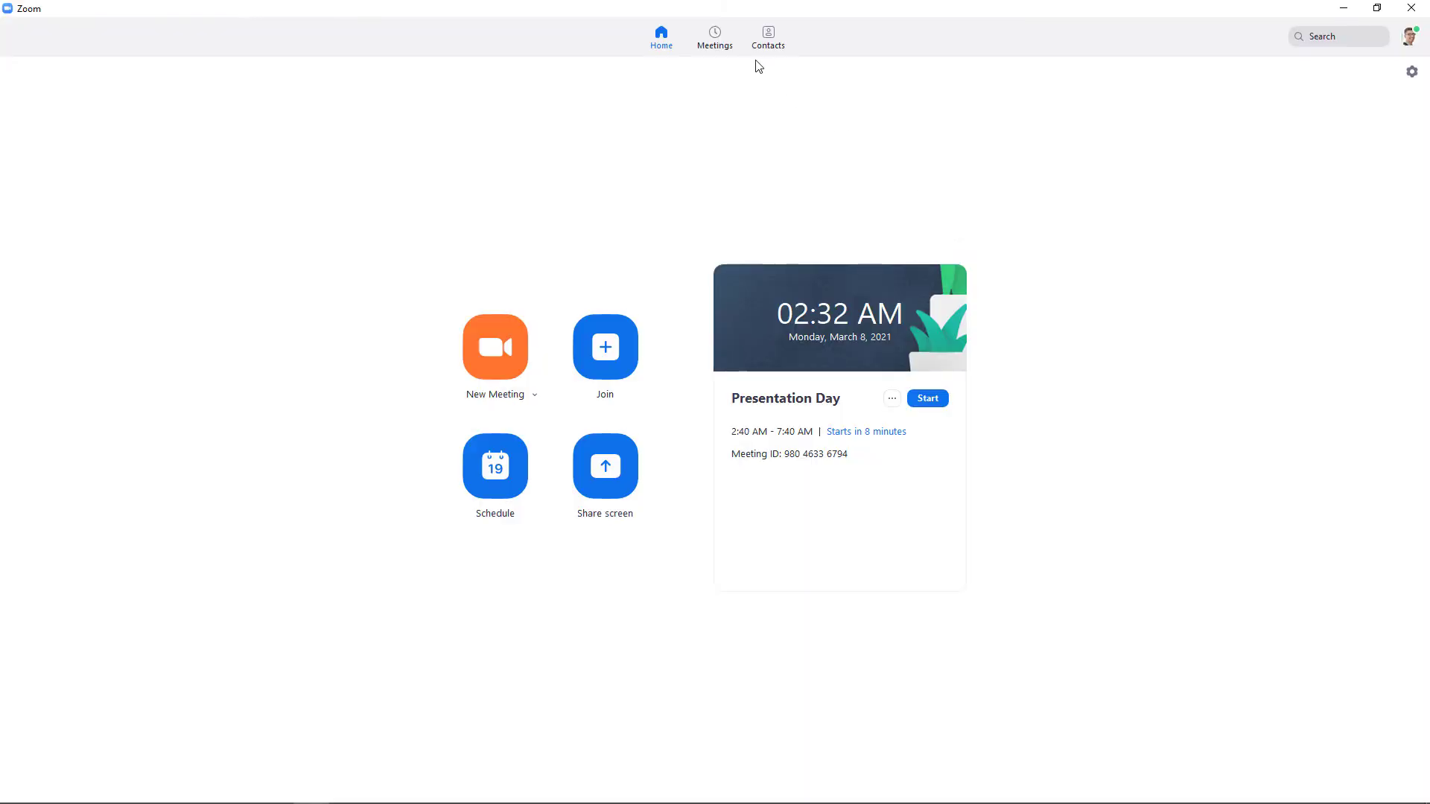
Start Presentation Day from its meeting details and allow the browser to open Zoom Meetings.
click(722, 43)
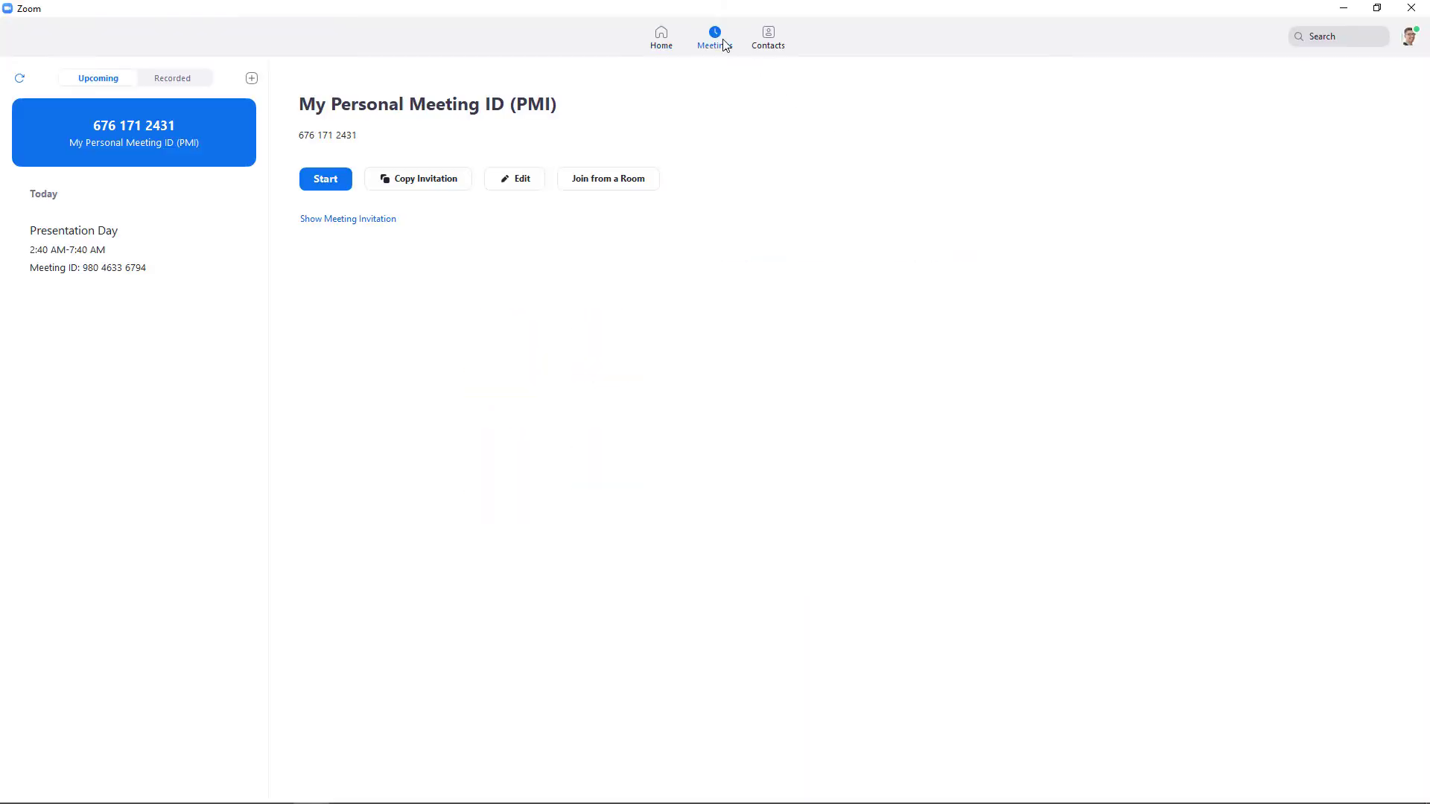
click(139, 259)
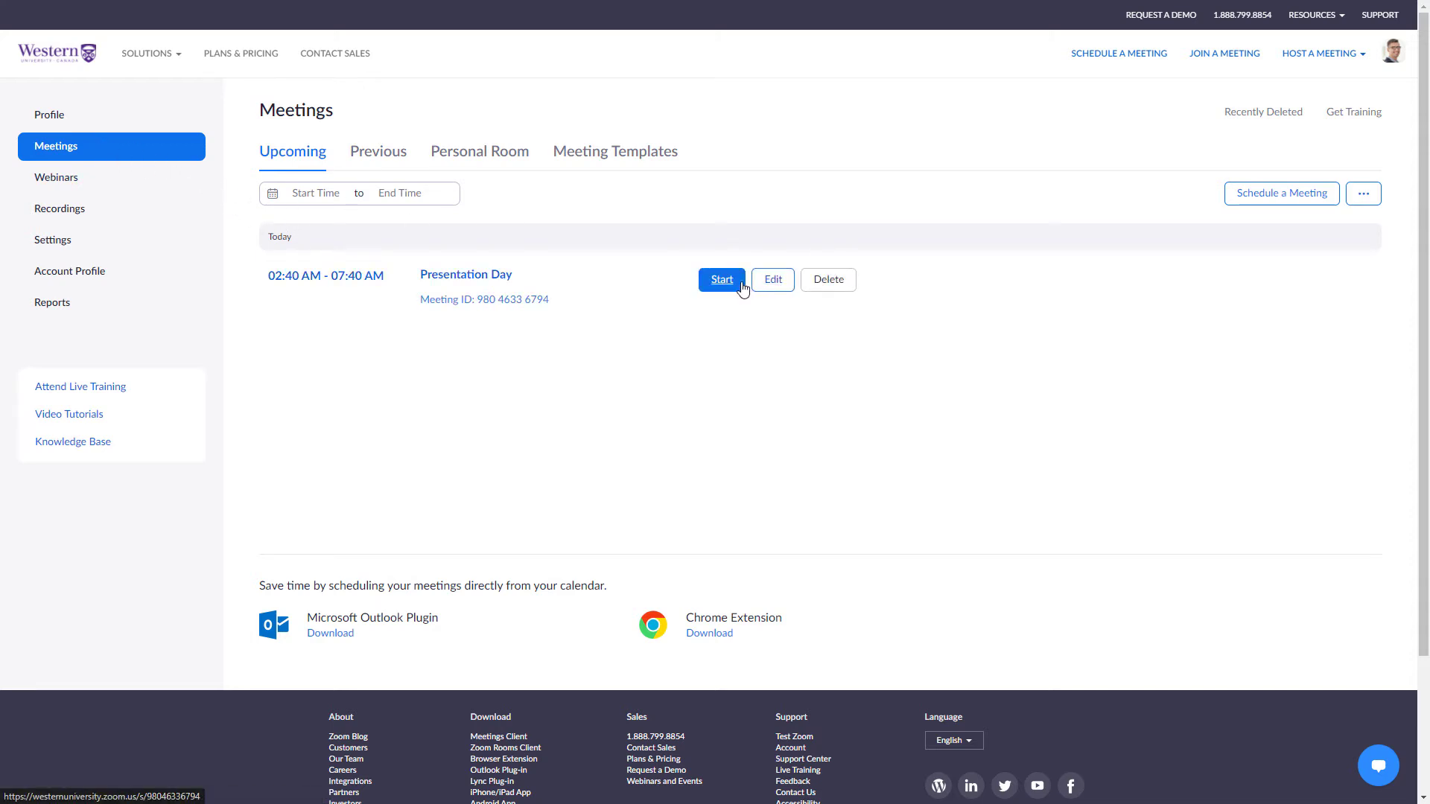
click(722, 280)
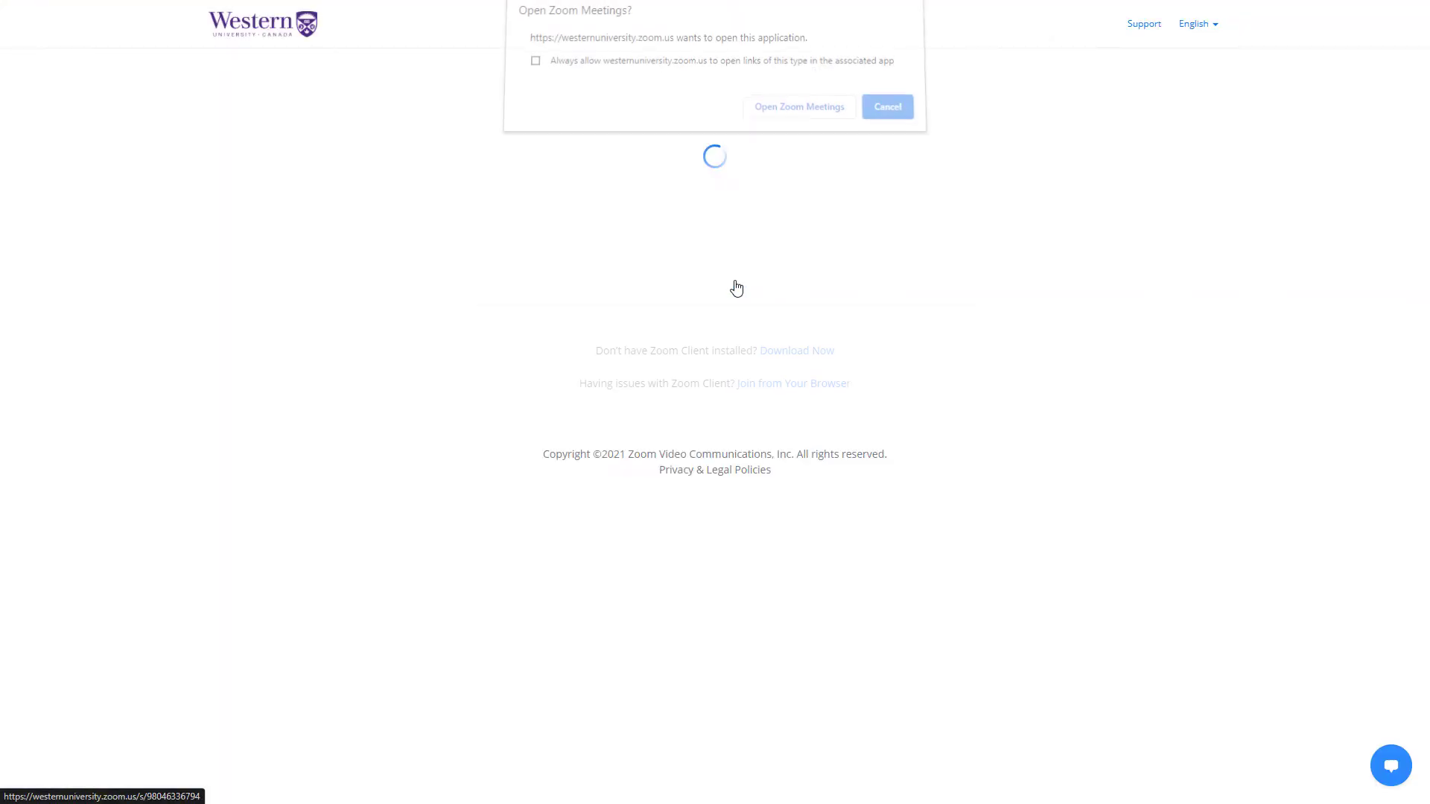
click(772, 113)
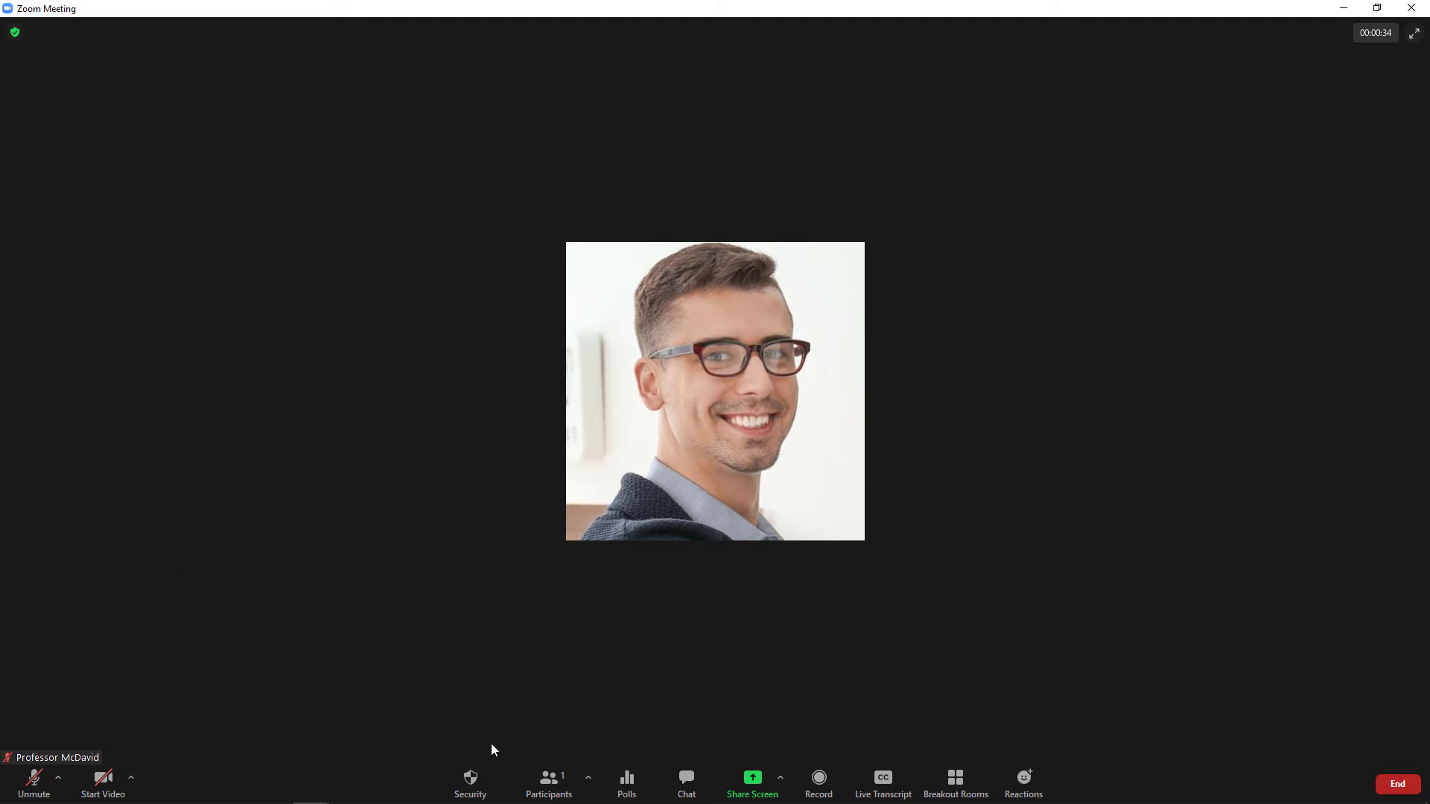
Show the participant list and turn off Allow Unmute and Allow Rename for participants.
click(549, 778)
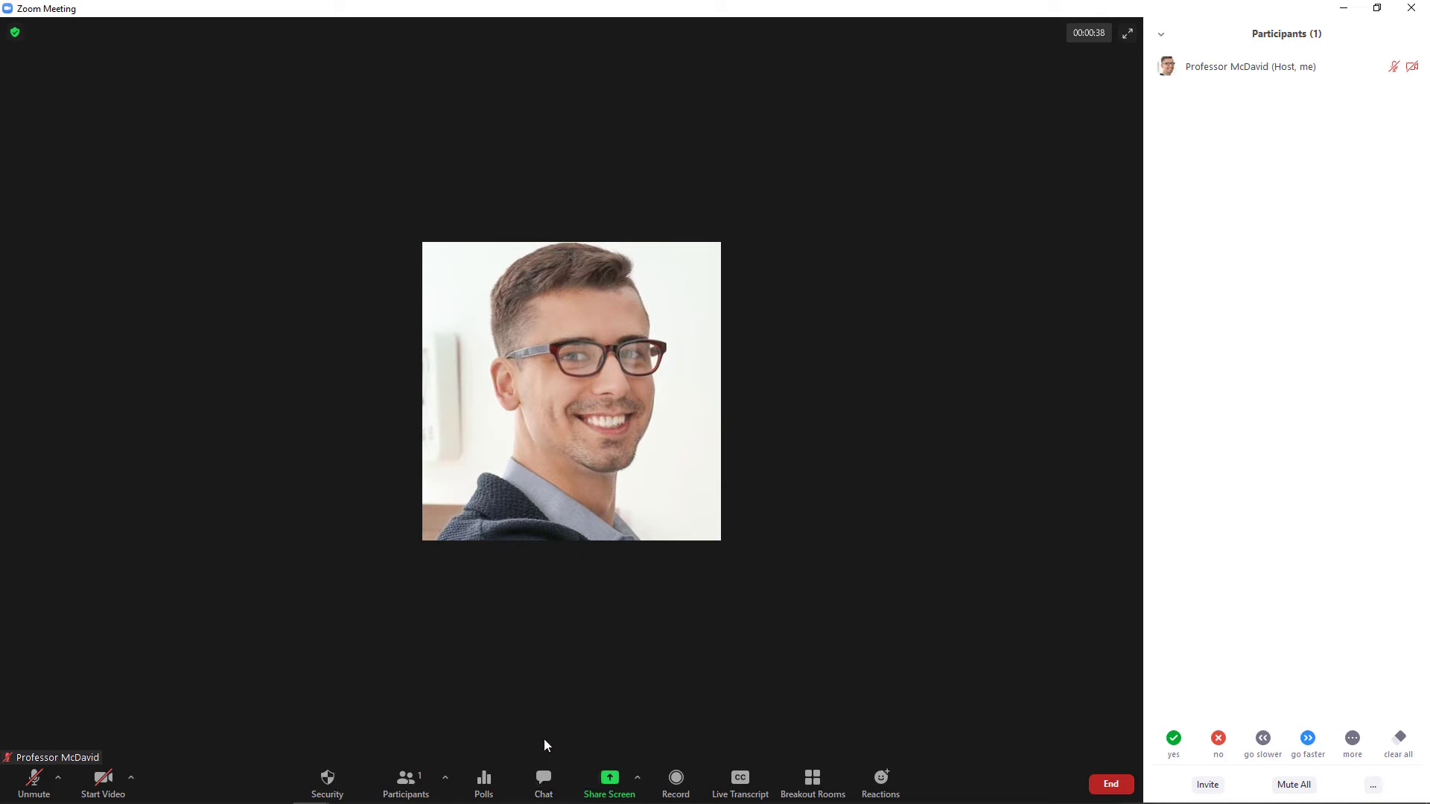
click(1372, 787)
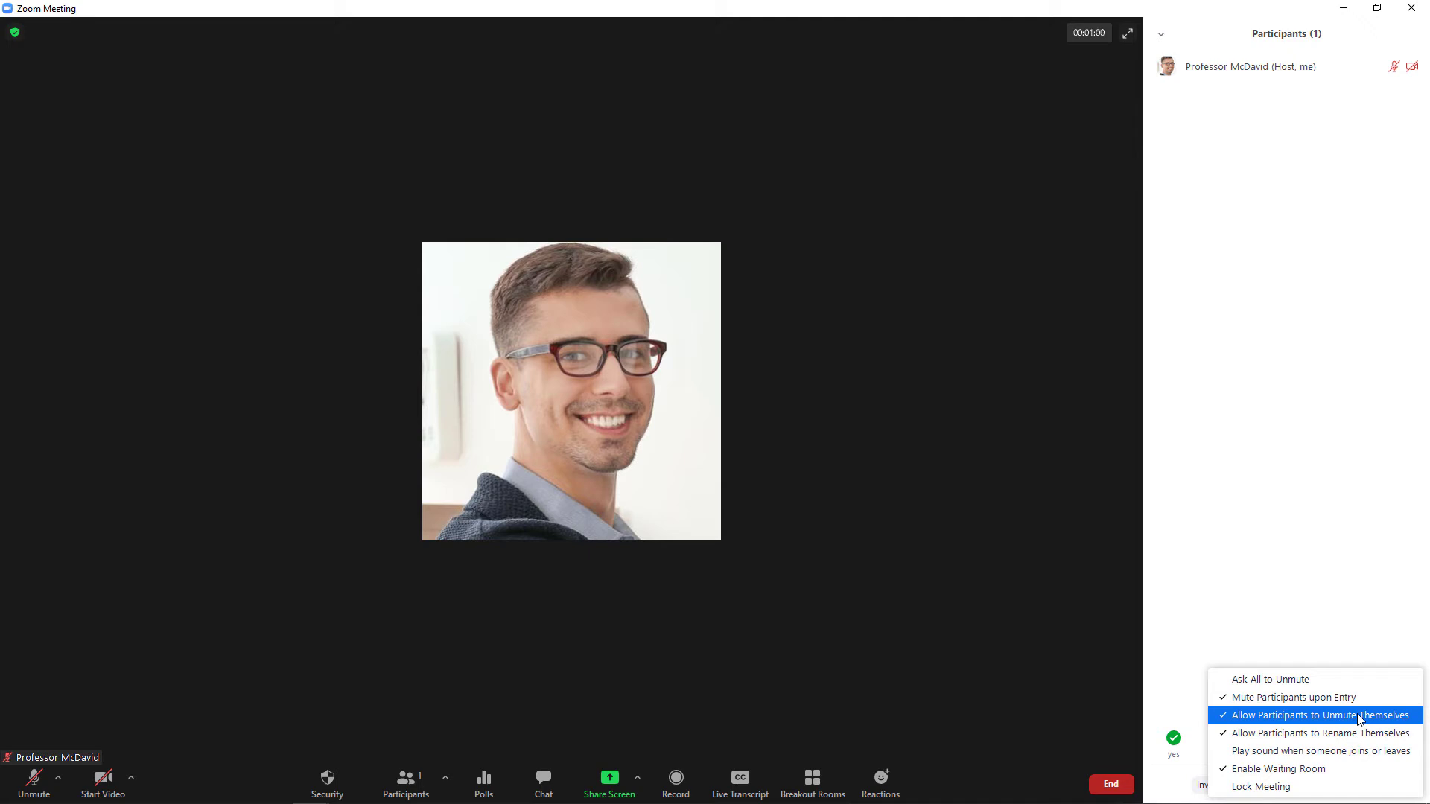
click(1360, 717)
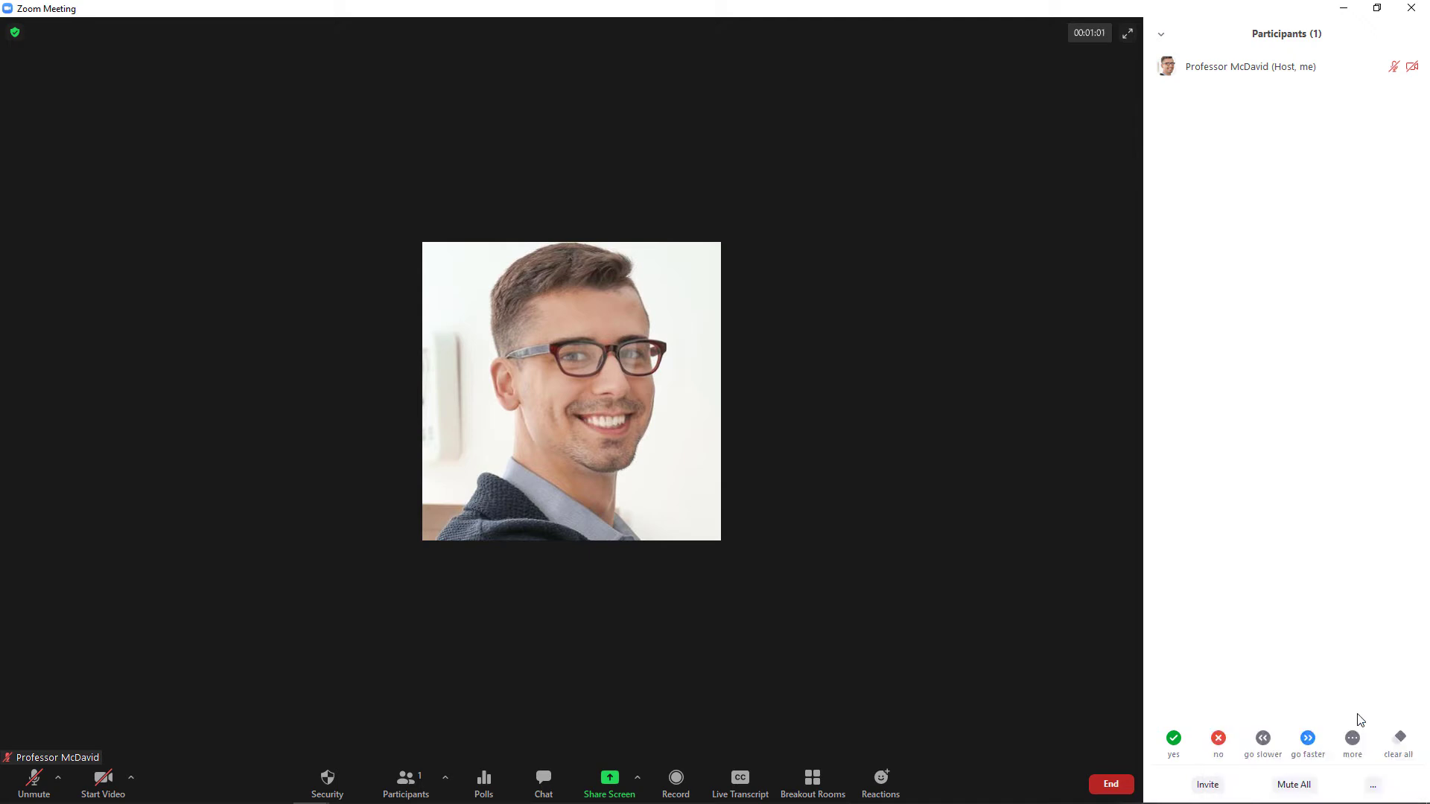
click(1368, 784)
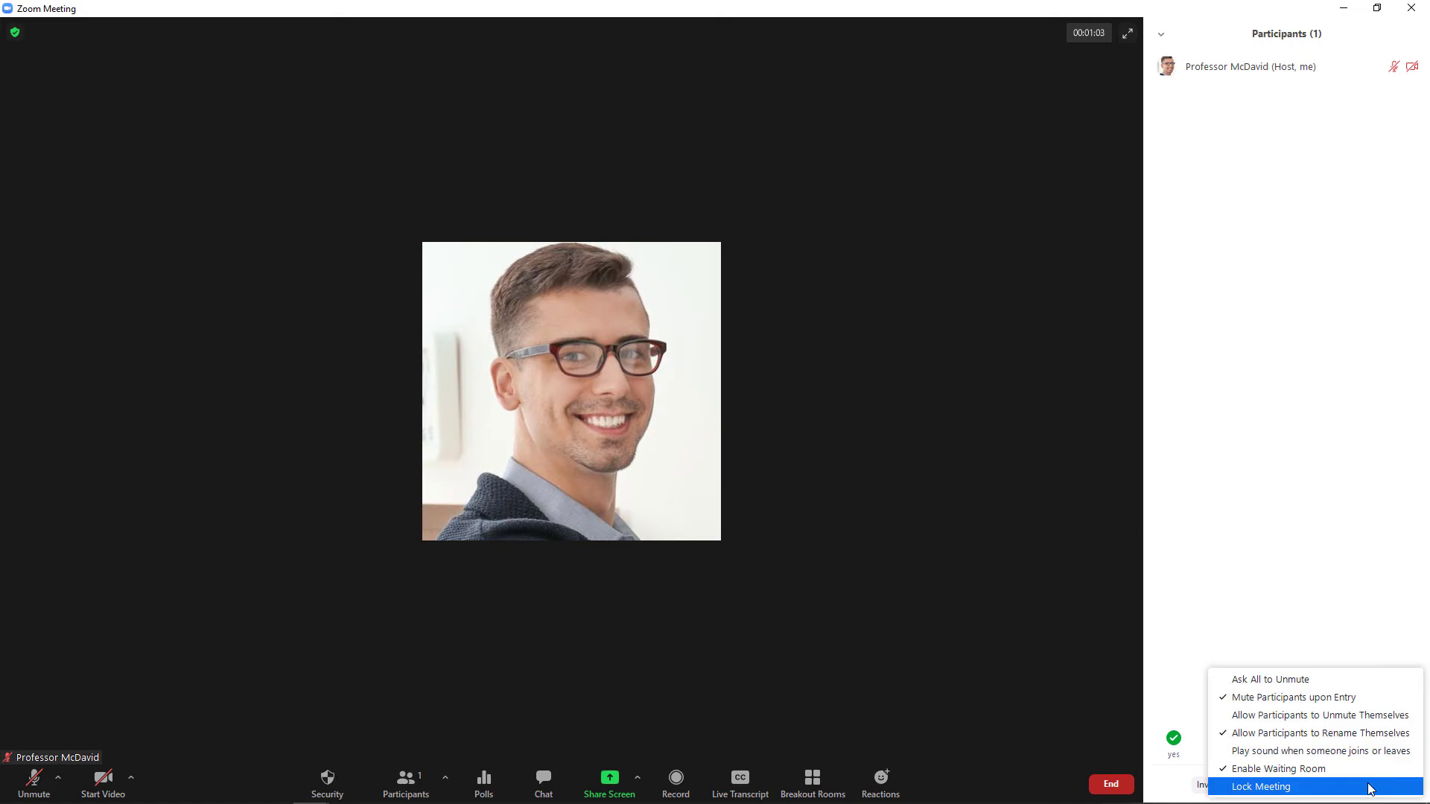
click(1369, 739)
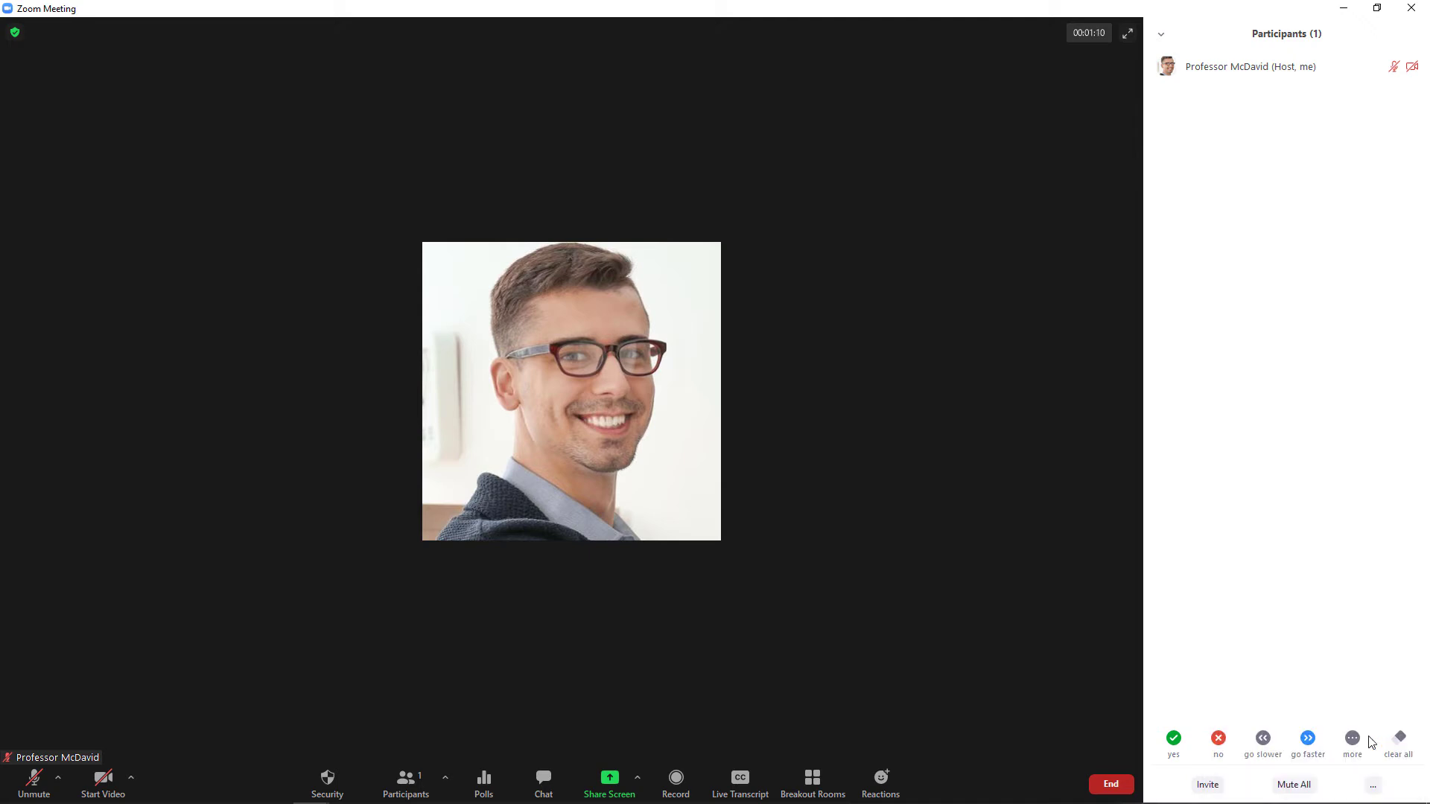
click(1376, 786)
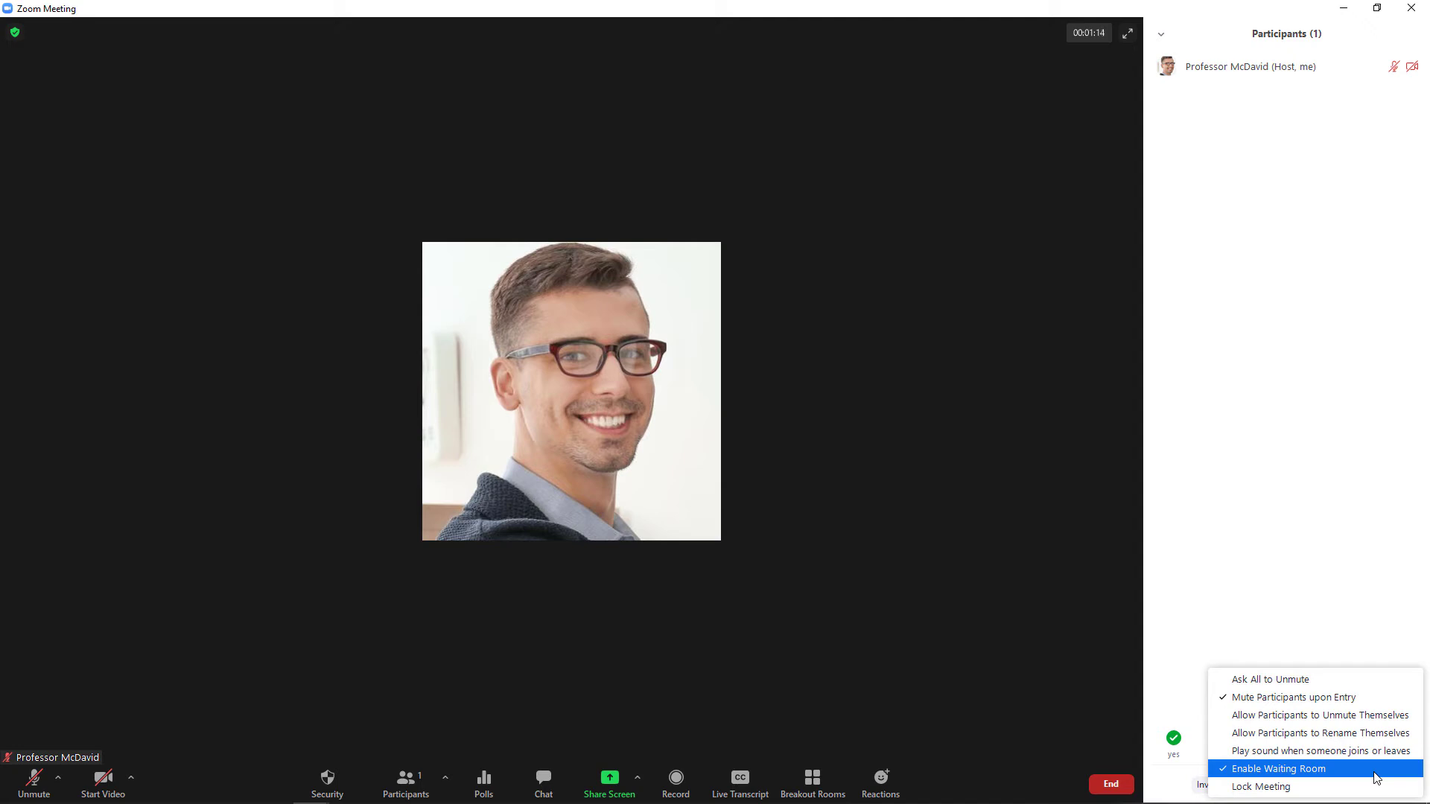
click(1169, 649)
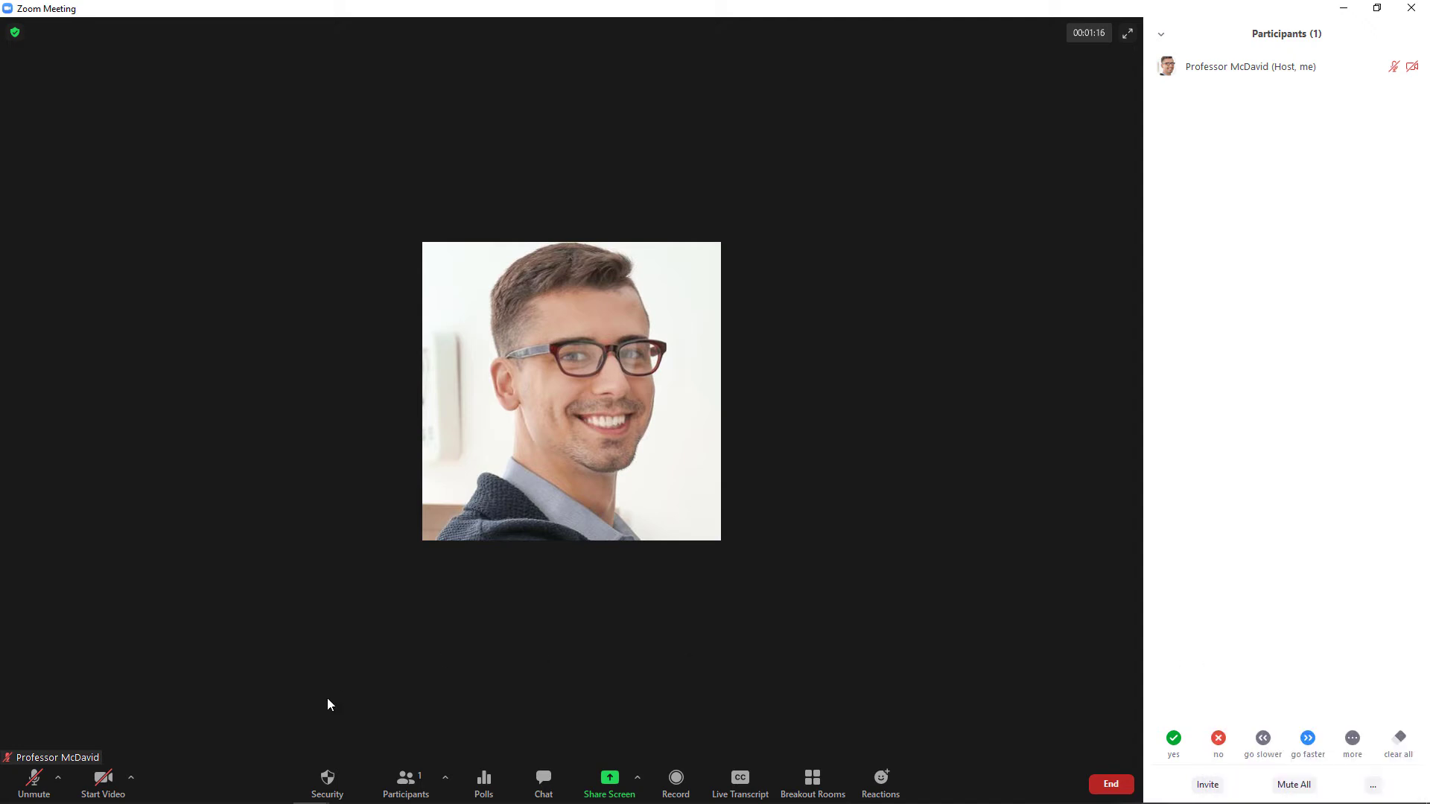
Uncheck Start Video in the Security menu so participants can't start their own video.
click(328, 783)
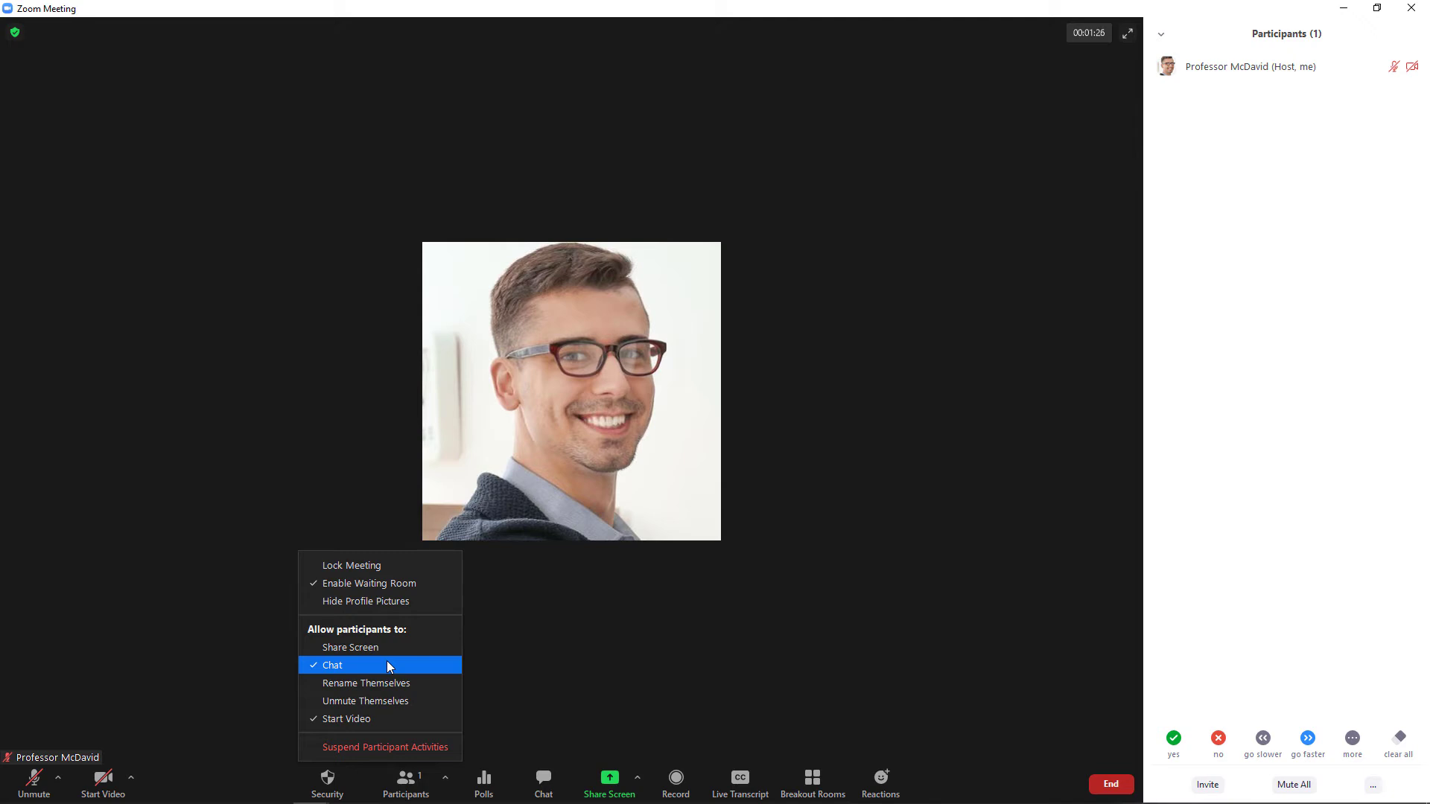
click(371, 719)
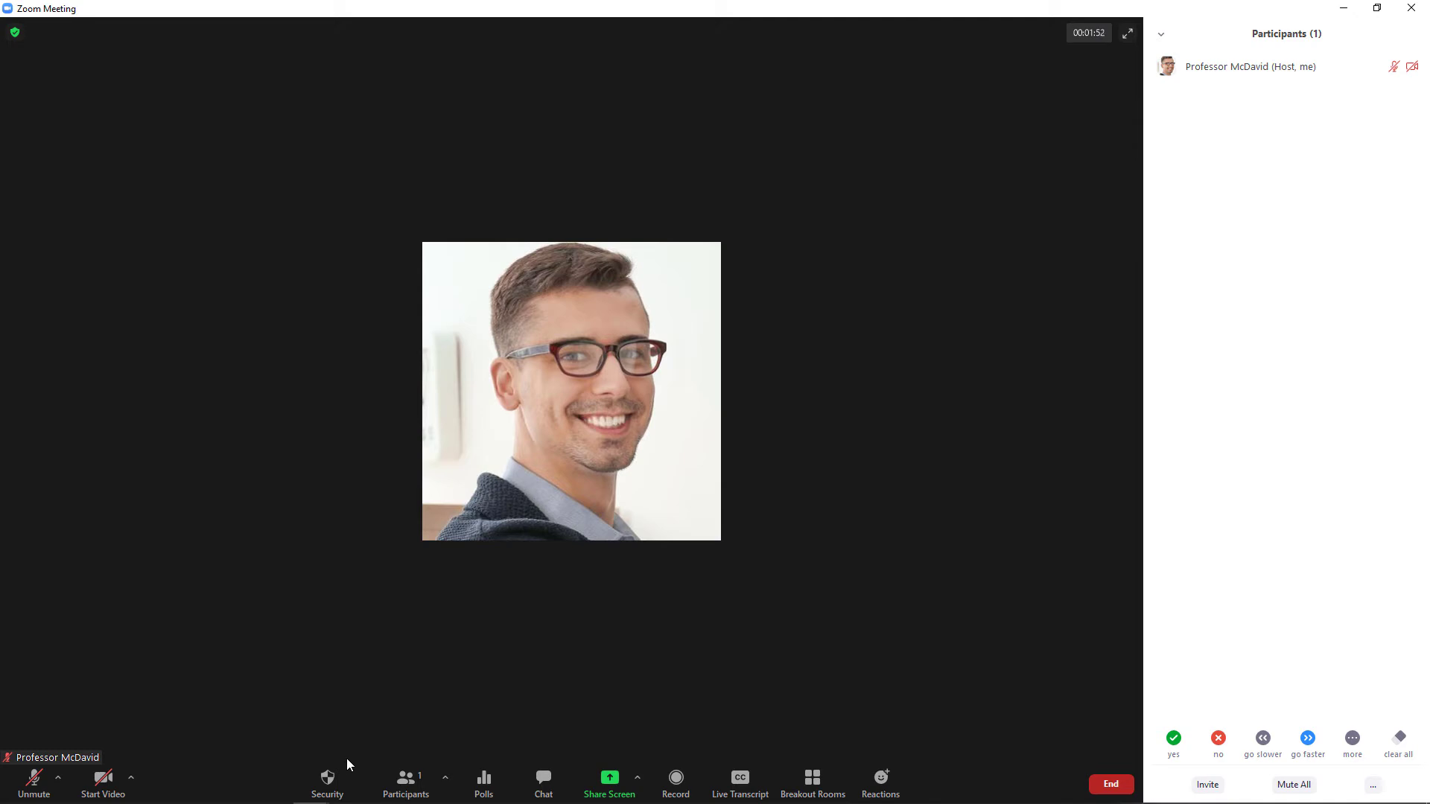
click(335, 783)
Record the meeting to this computer and enable Auto-Transcription under Live Transcript.
click(677, 778)
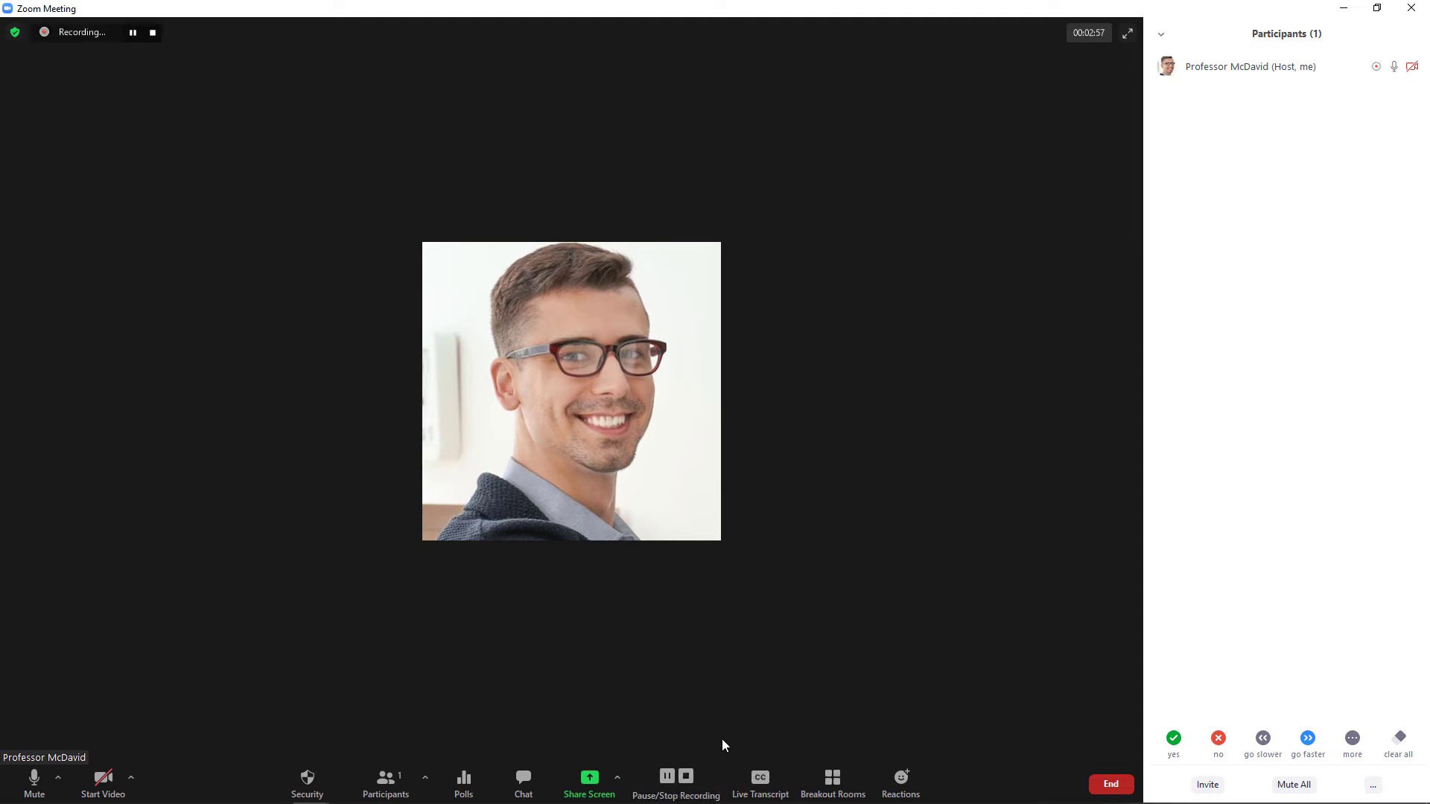
click(766, 787)
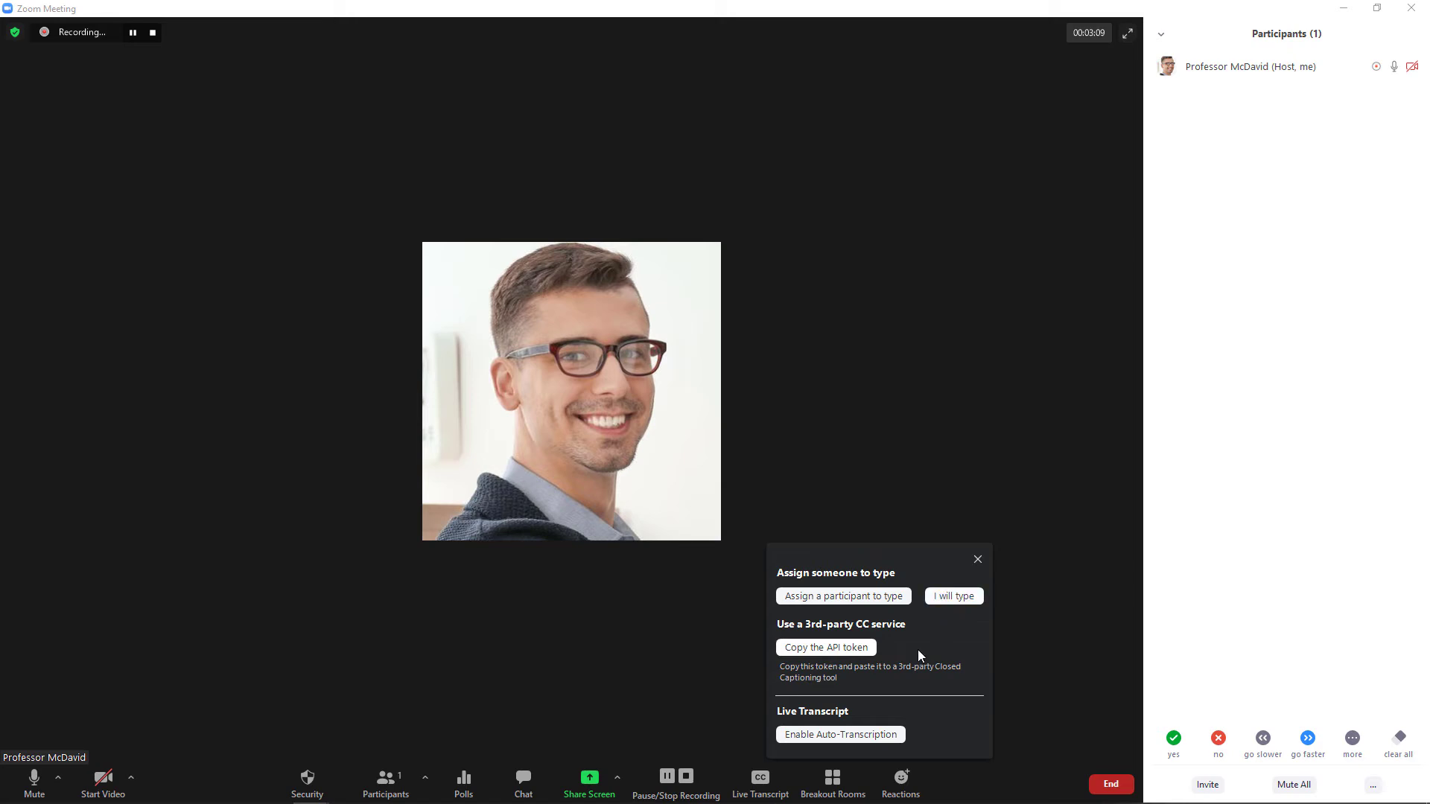
click(851, 735)
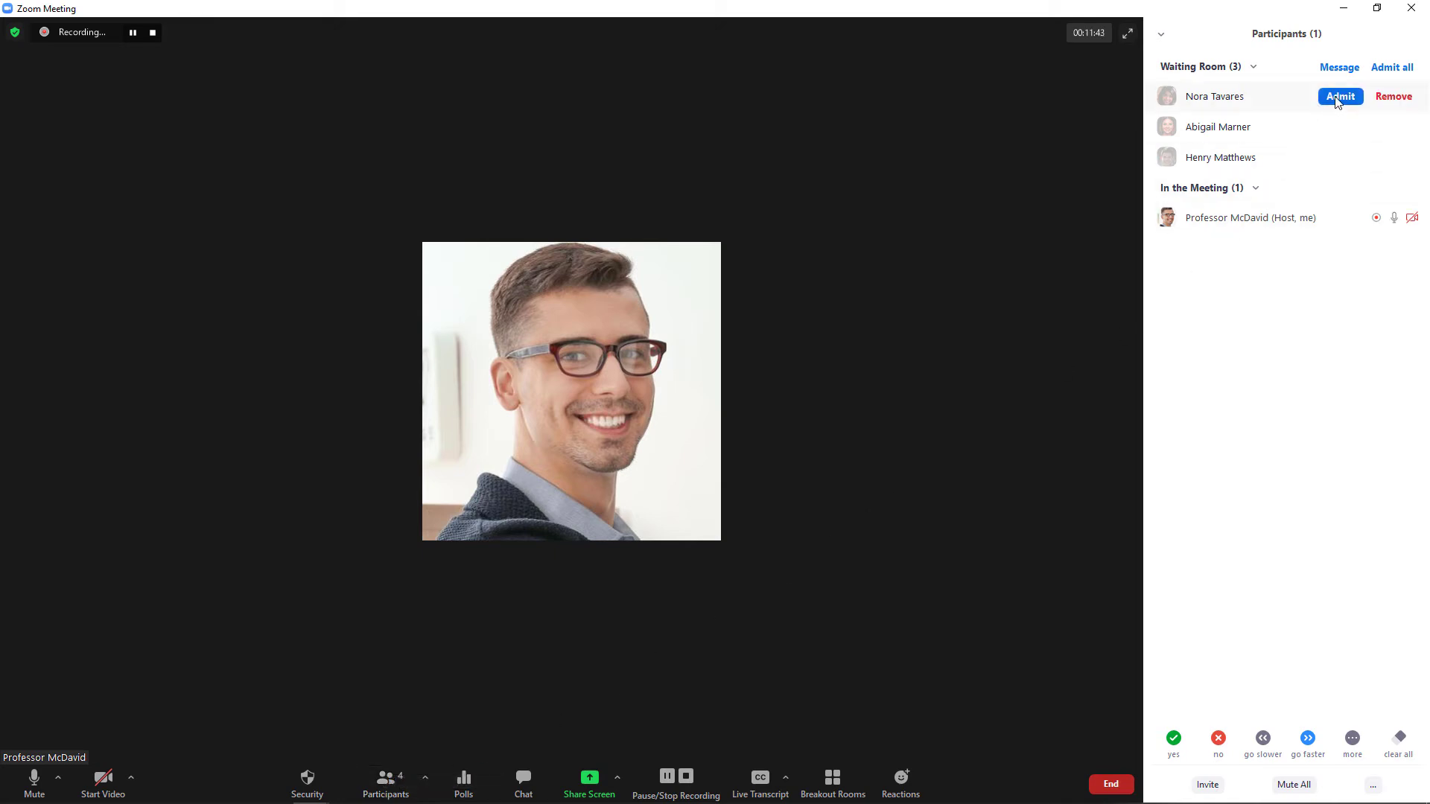
Admit all waiting participants and make one of them co-host.
click(1336, 102)
click(1391, 68)
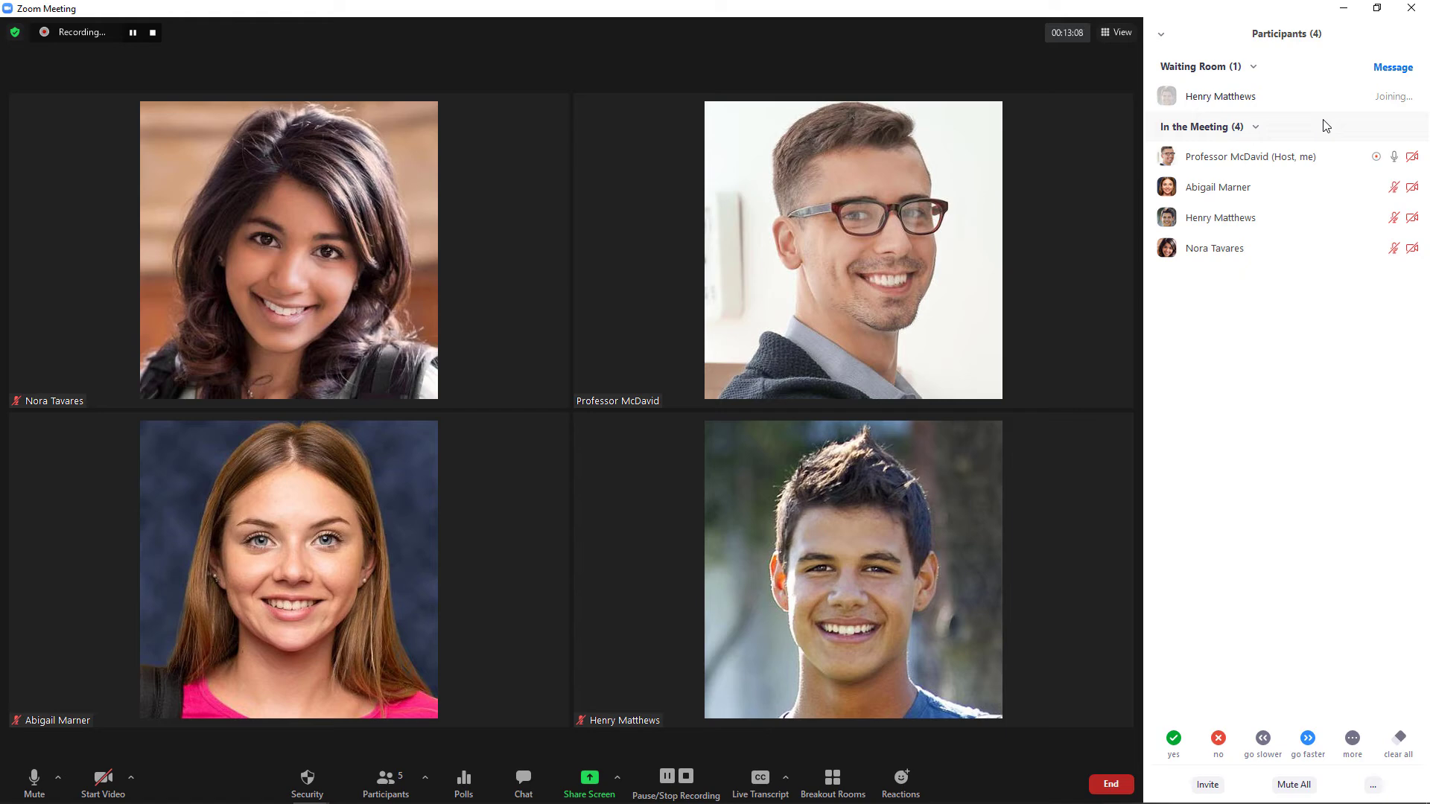
mouse_move(1304, 188)
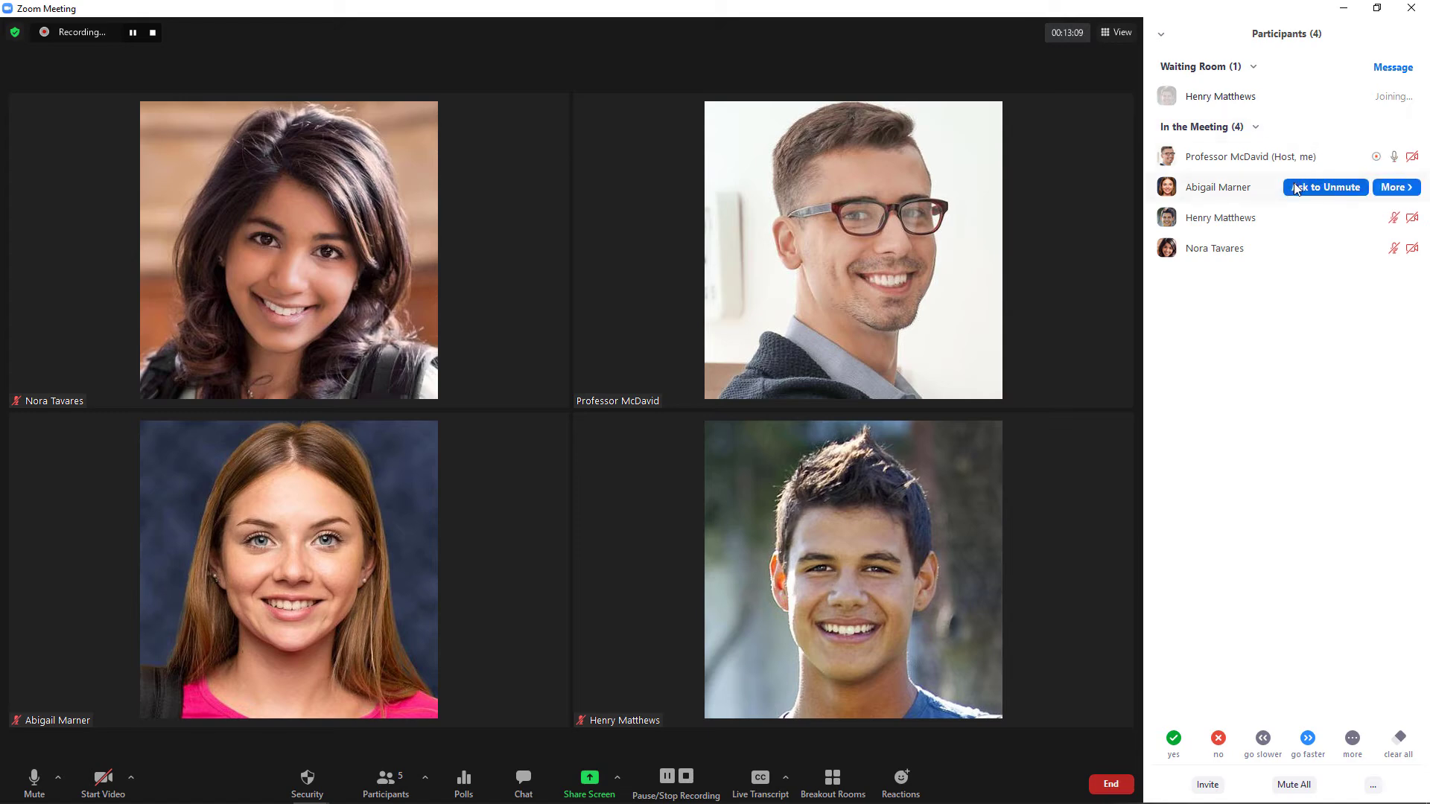
click(1385, 192)
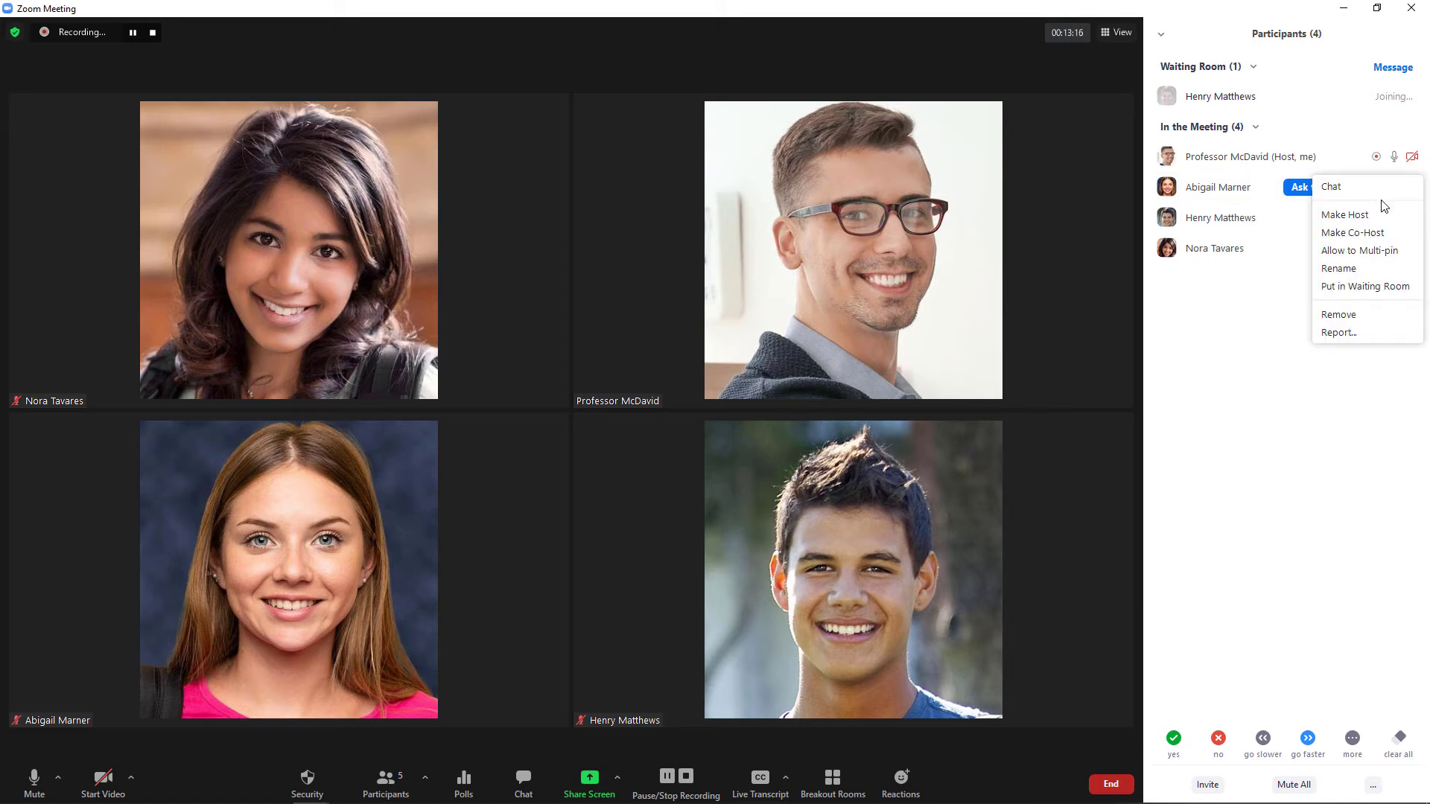
click(1378, 235)
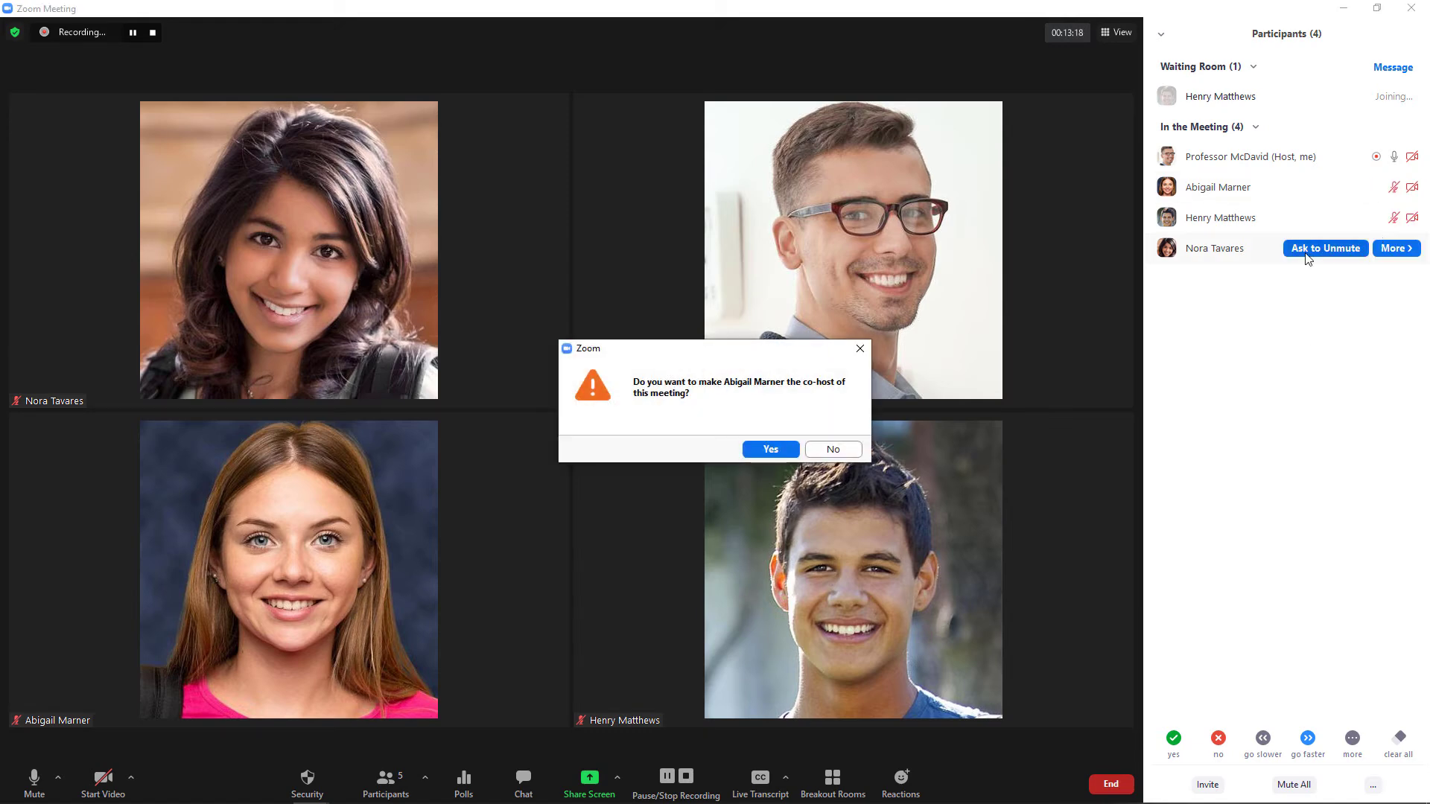
click(772, 450)
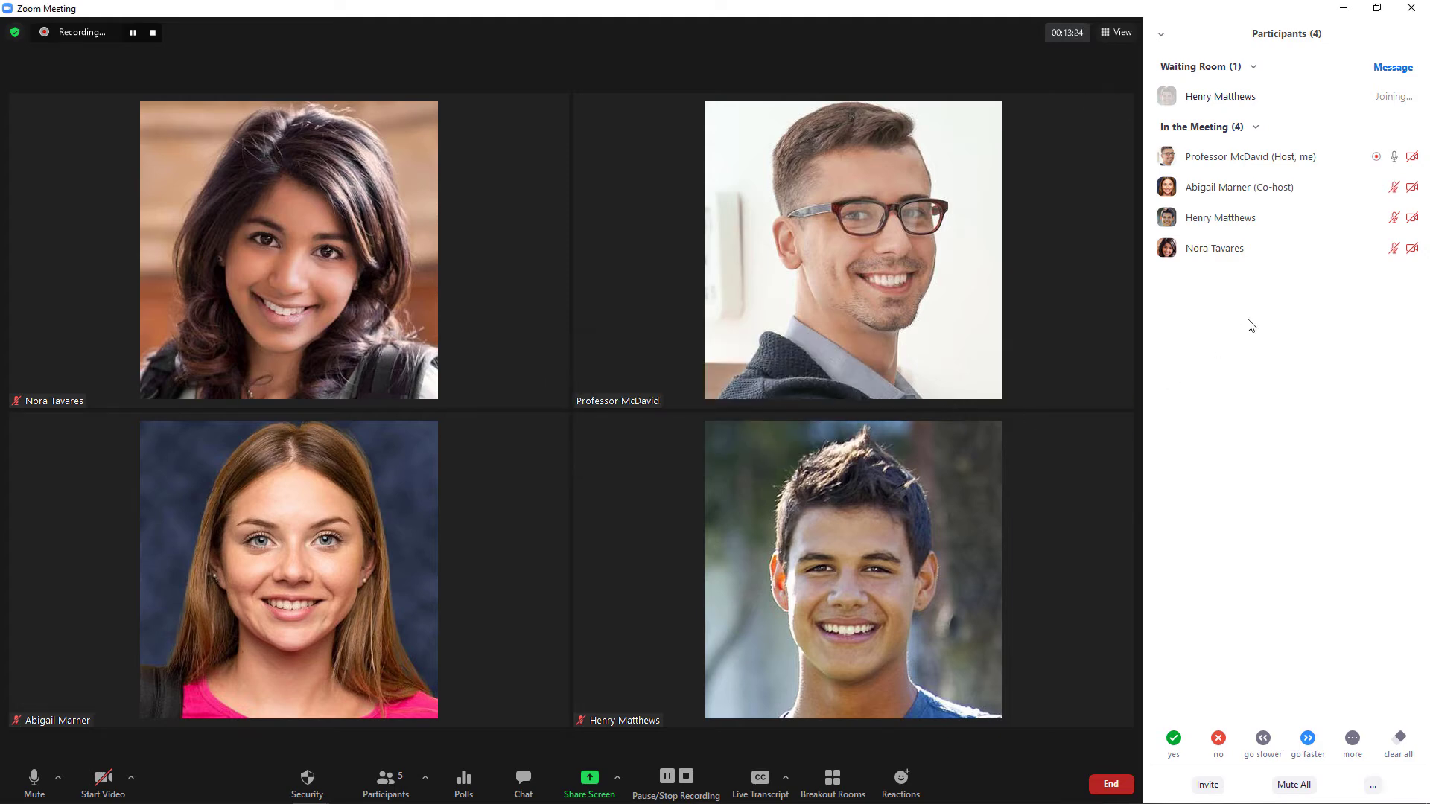
Withdraw that participant's co-host permission.
mouse_move(1329, 192)
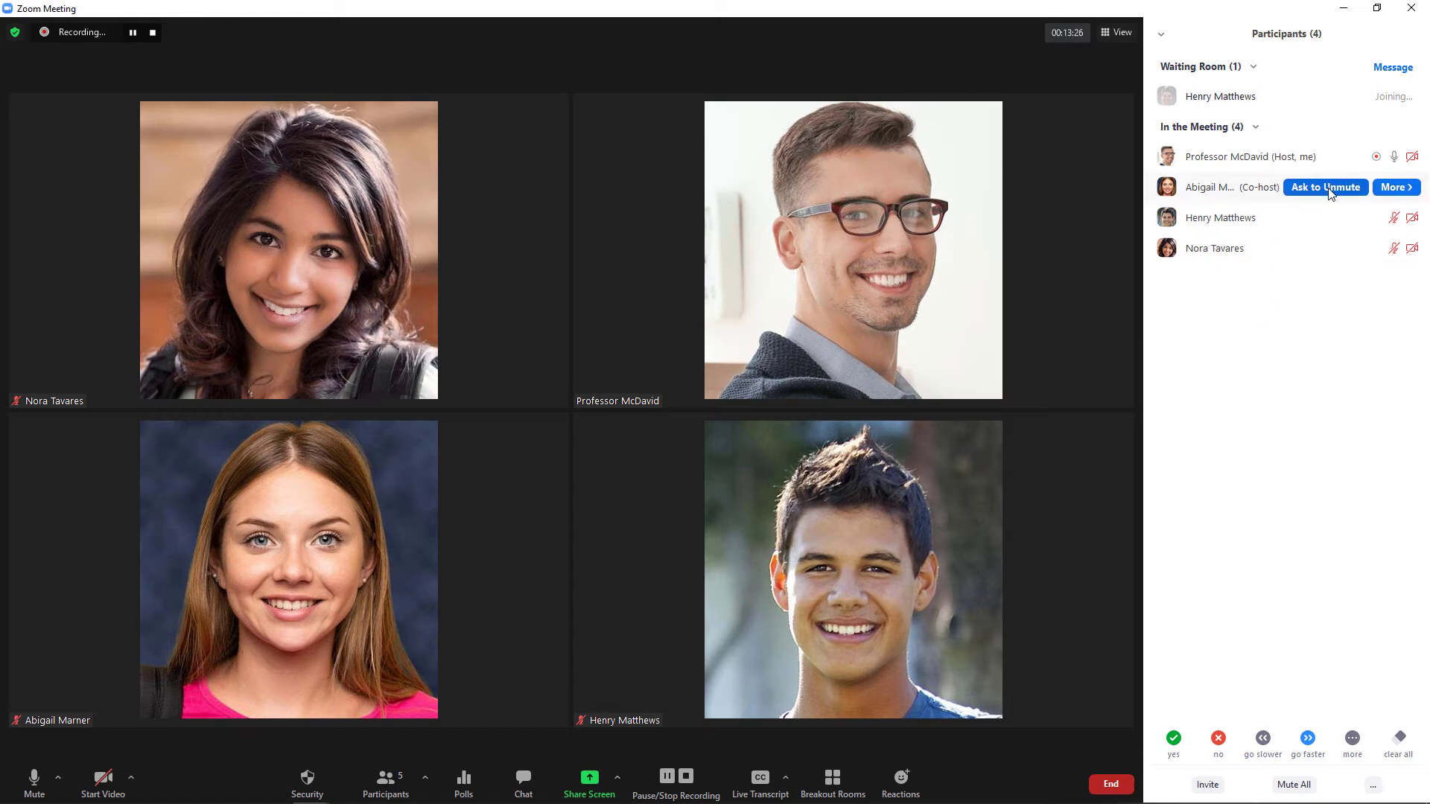
click(1391, 188)
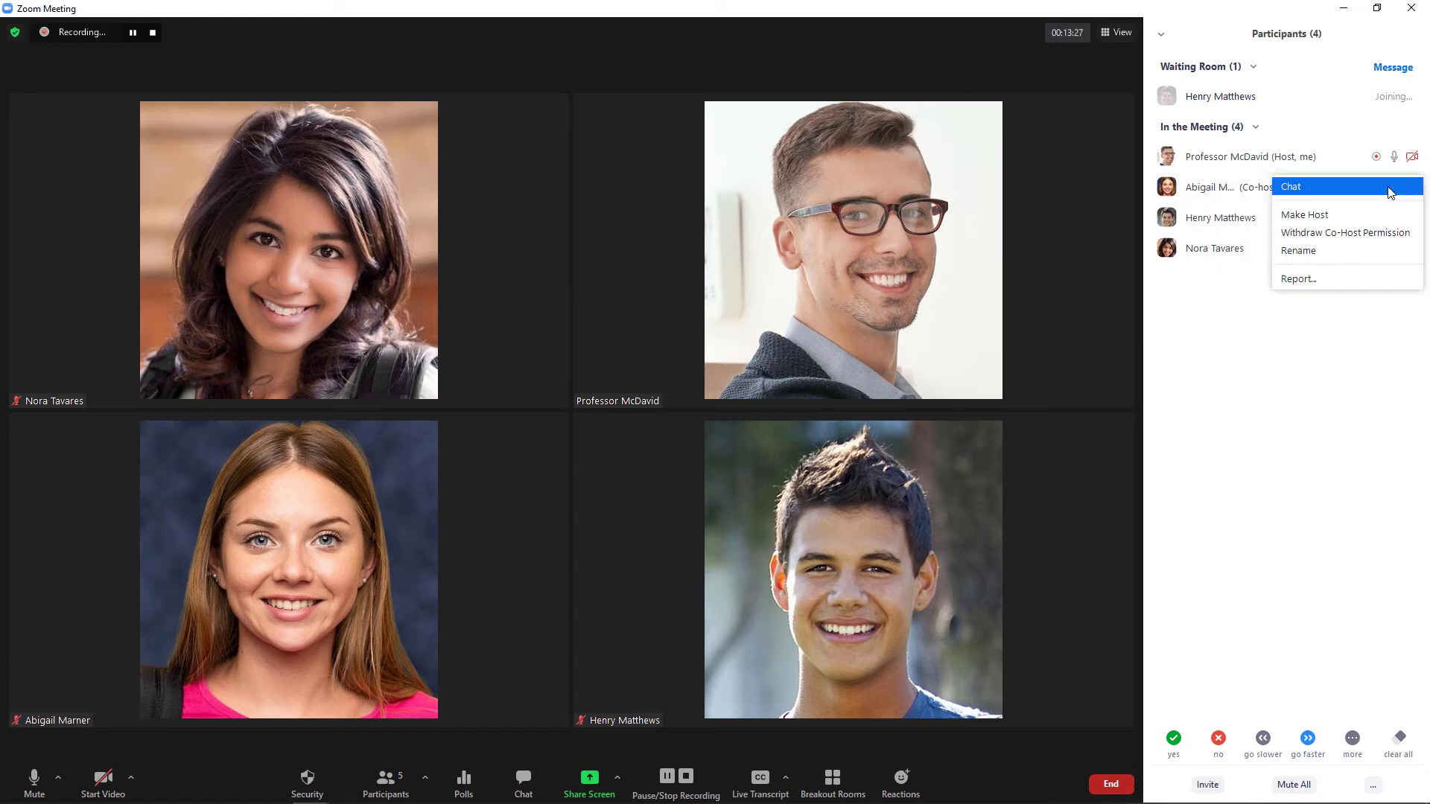
click(1367, 234)
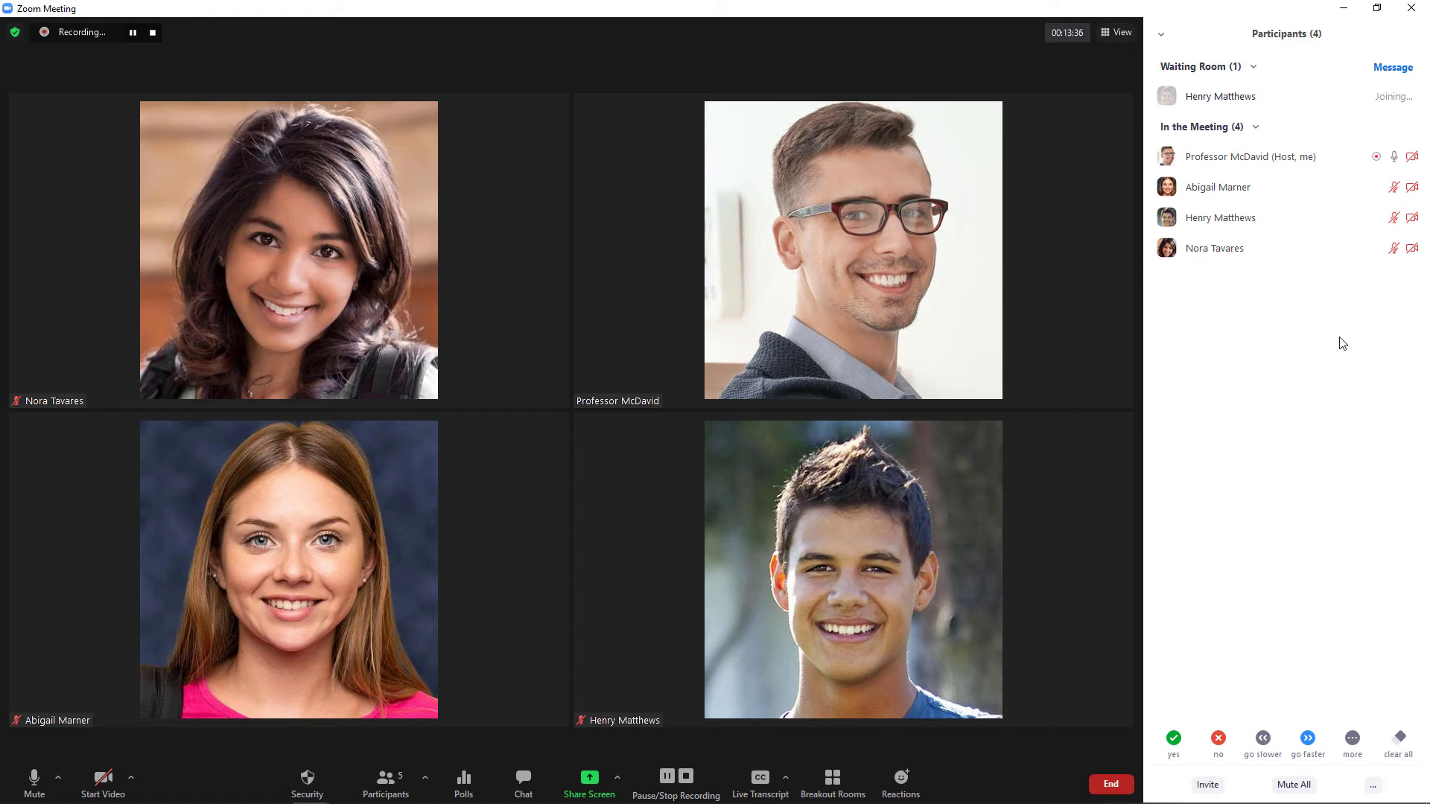
Ask the newly joined student to unmute, then answer the prompt on the iPad, leaving the mic muted.
mouse_move(1321, 218)
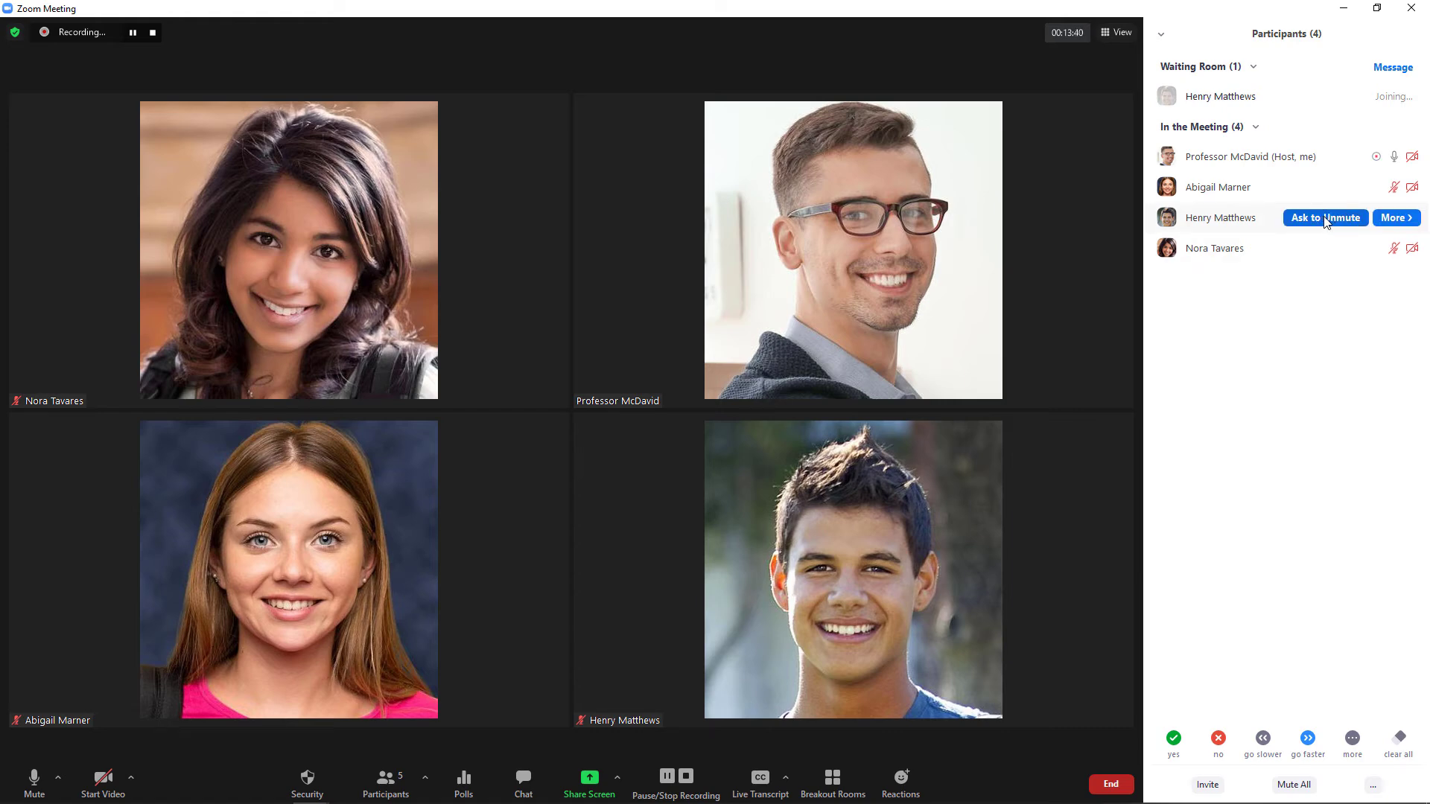
click(1325, 217)
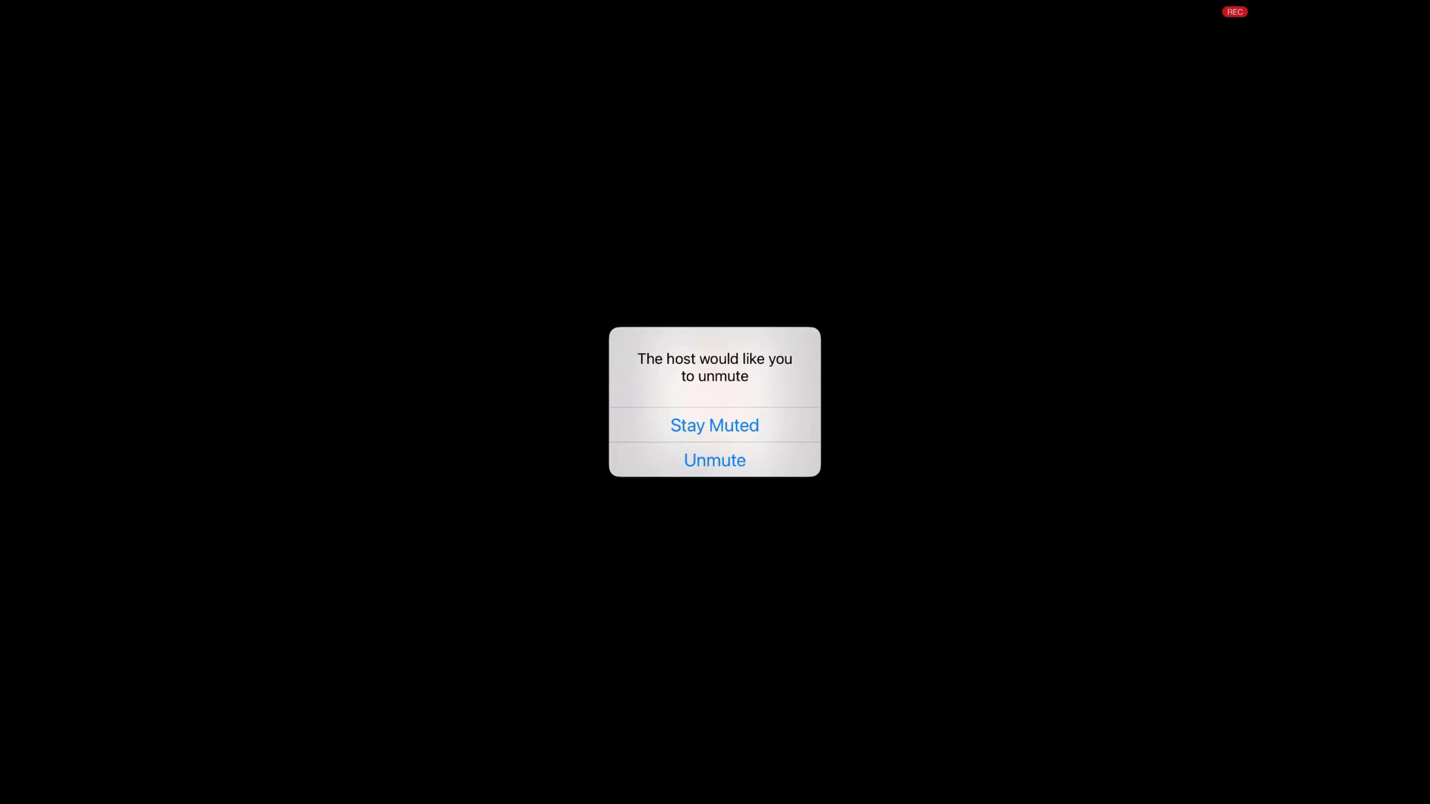
click(715, 460)
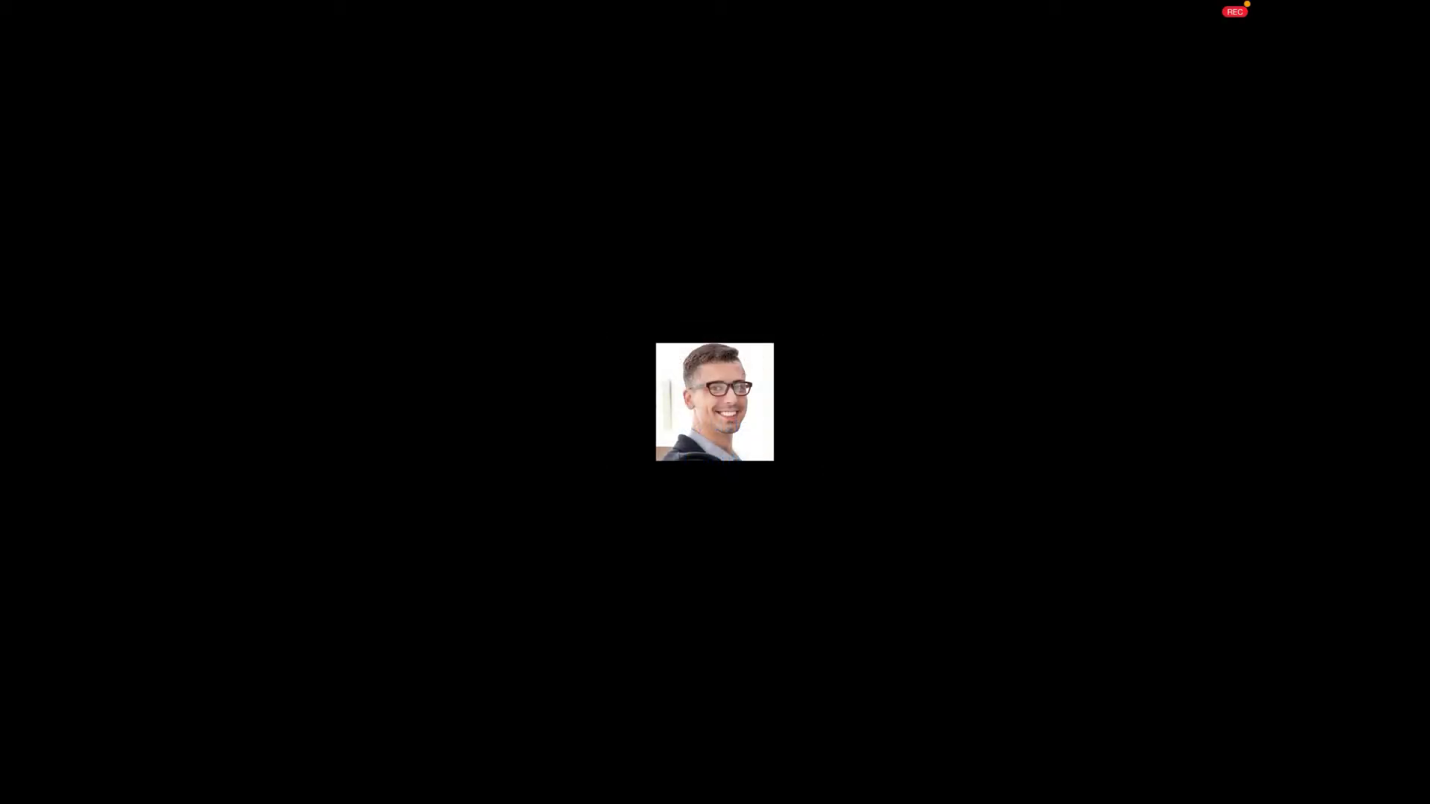
click(715, 403)
click(981, 35)
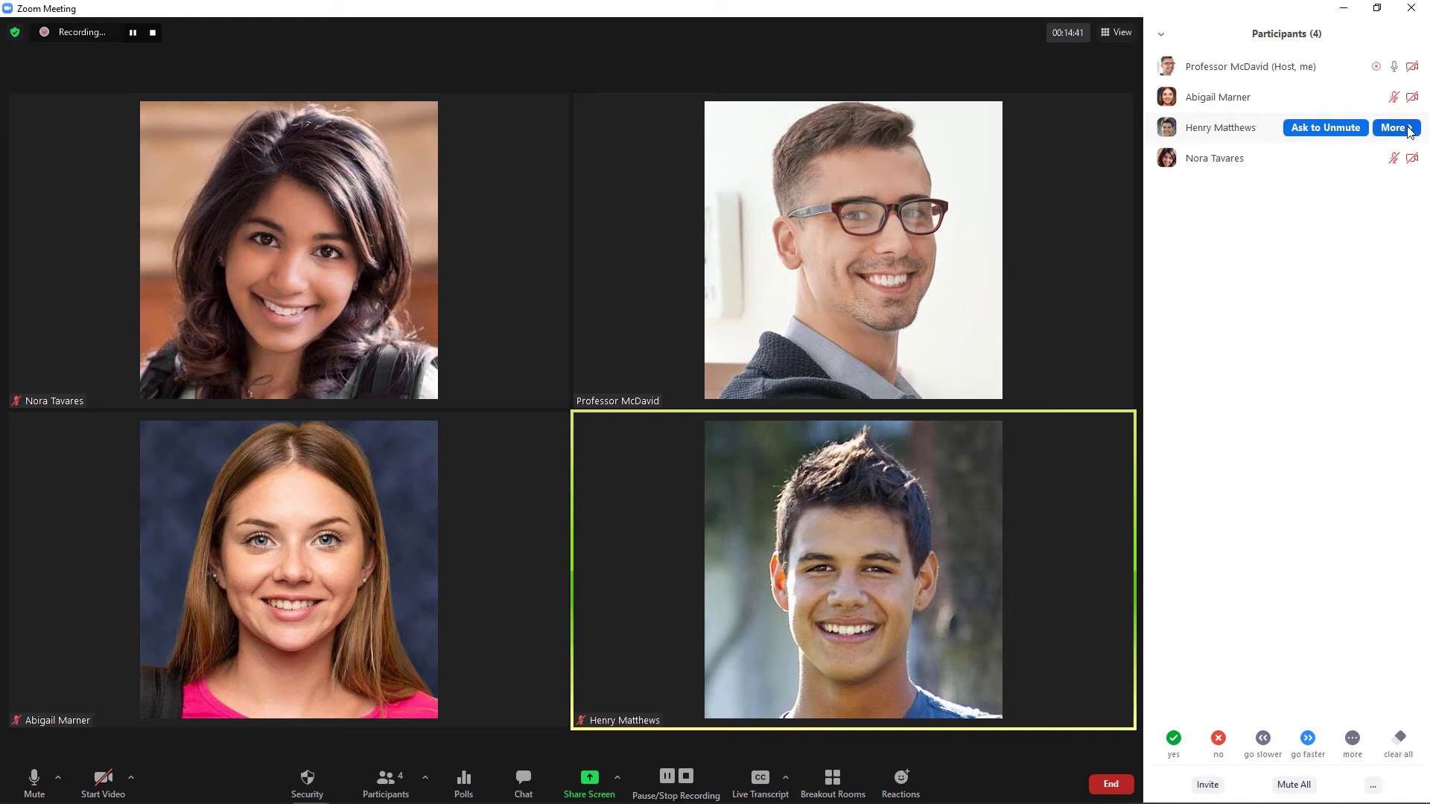
click(1406, 128)
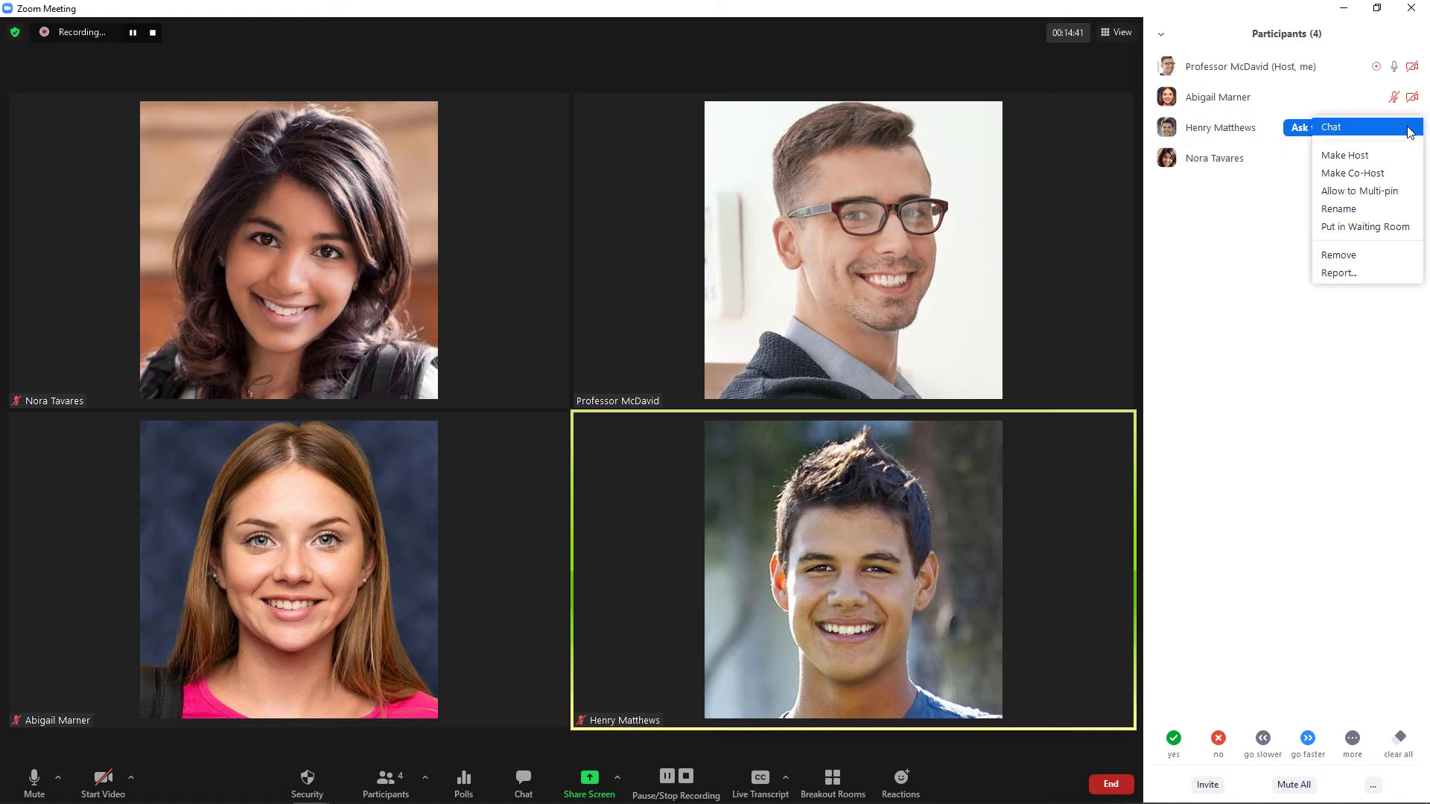
click(1359, 255)
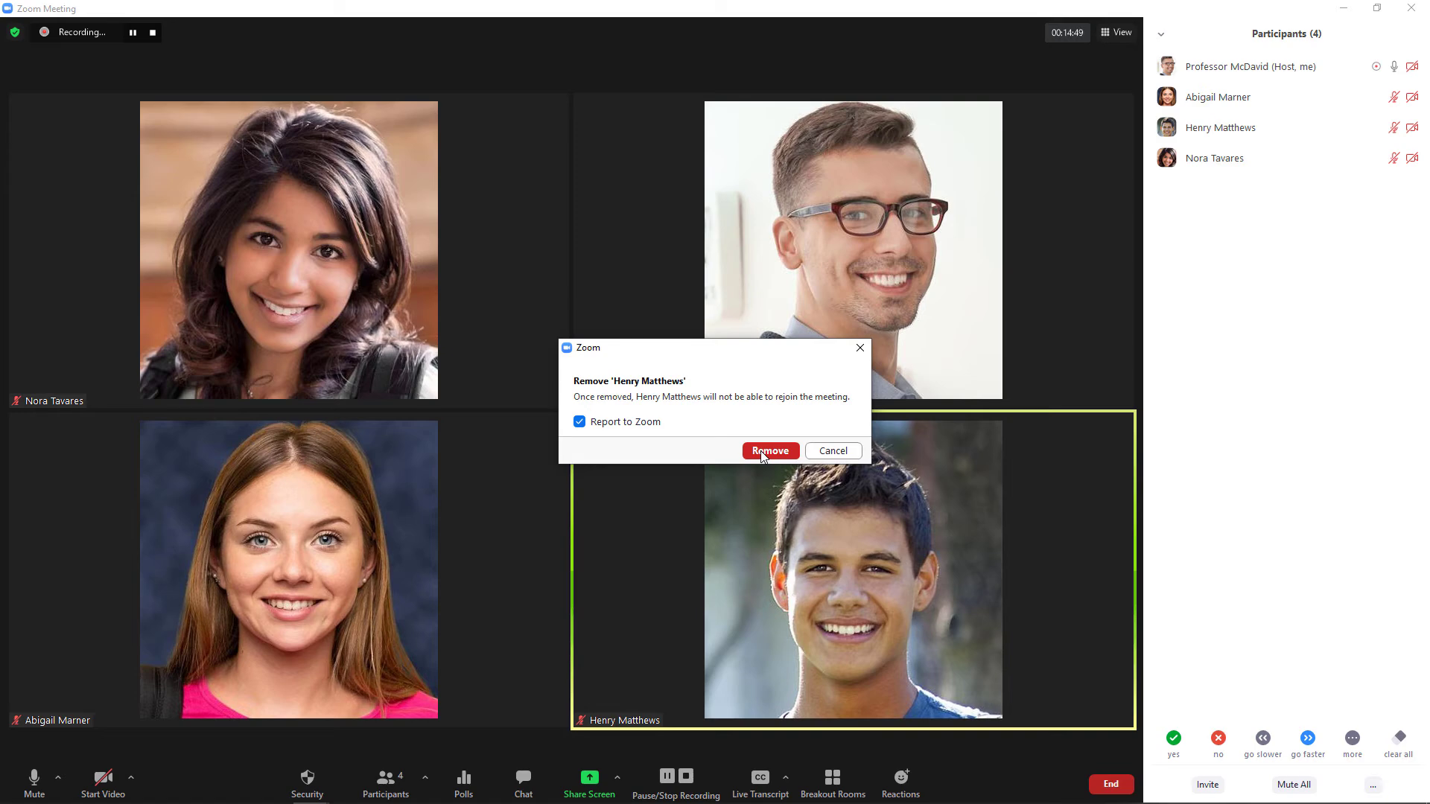
click(828, 452)
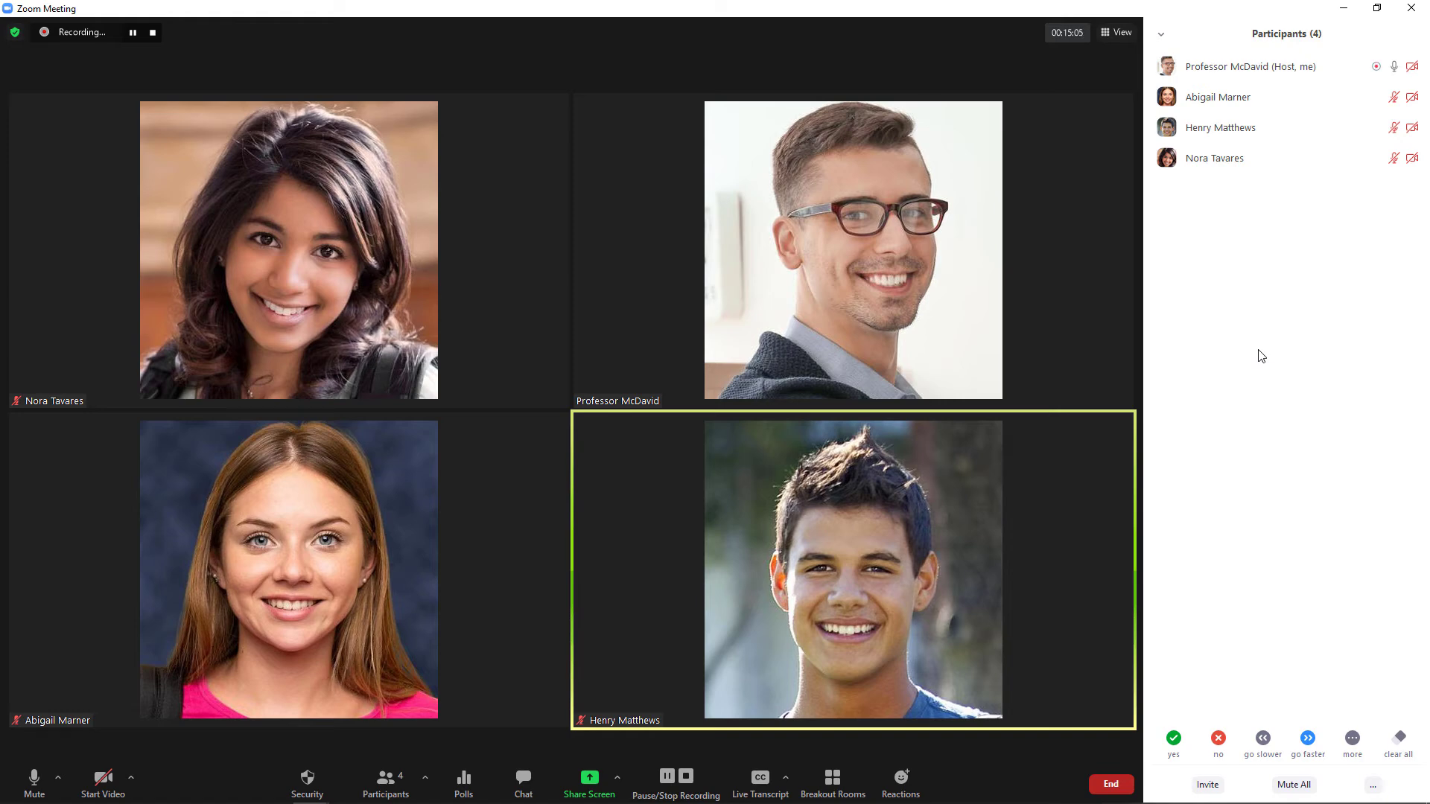
click(313, 776)
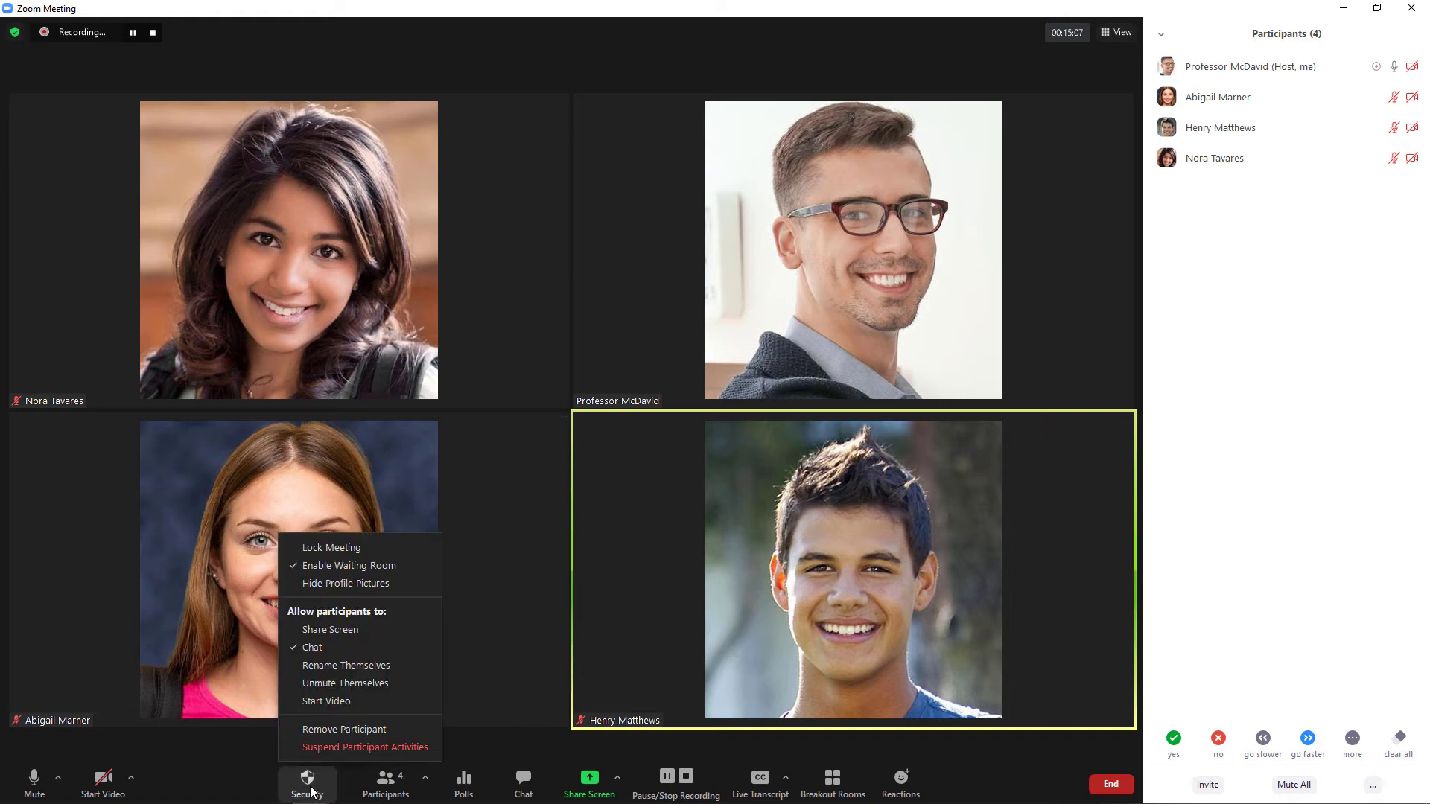
click(346, 550)
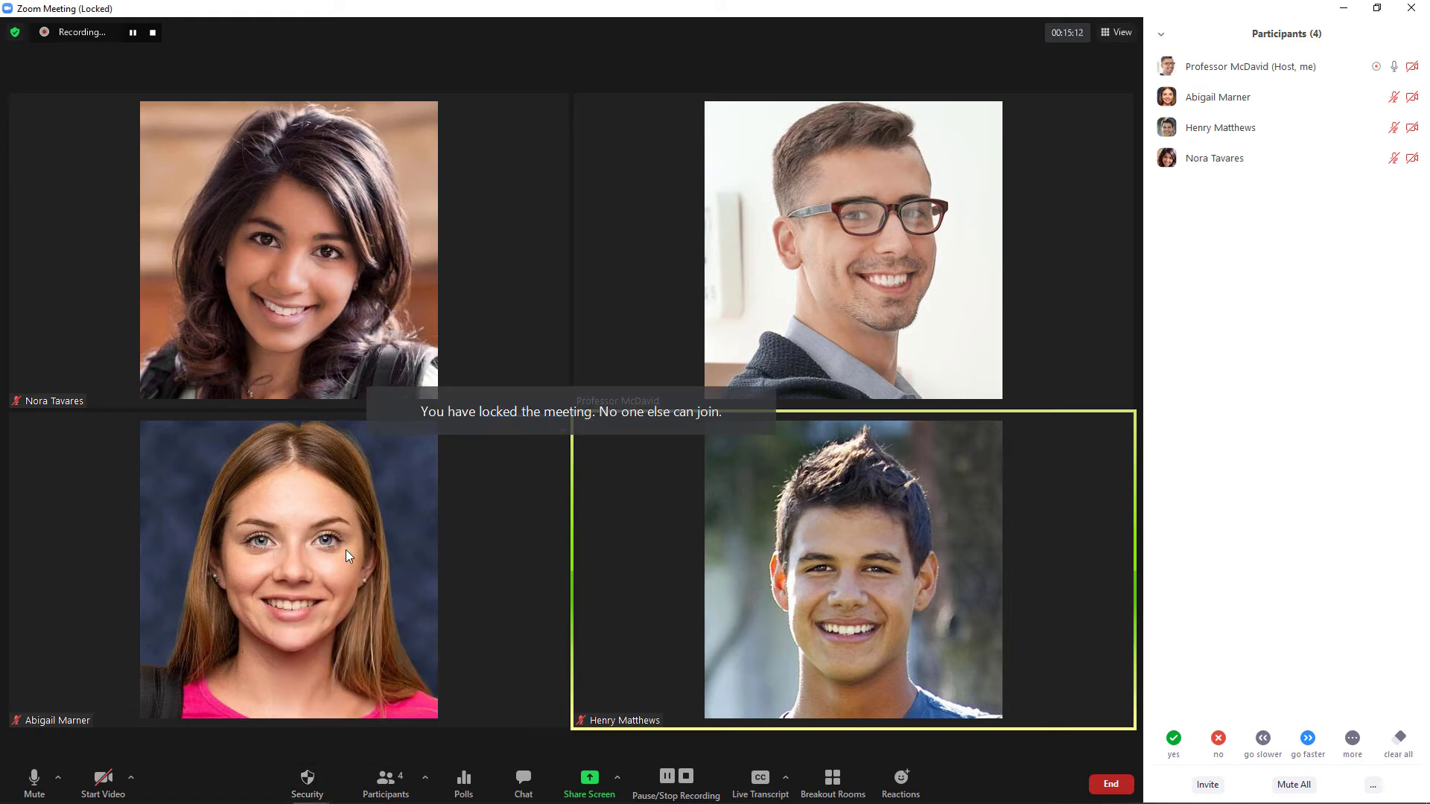
click(315, 781)
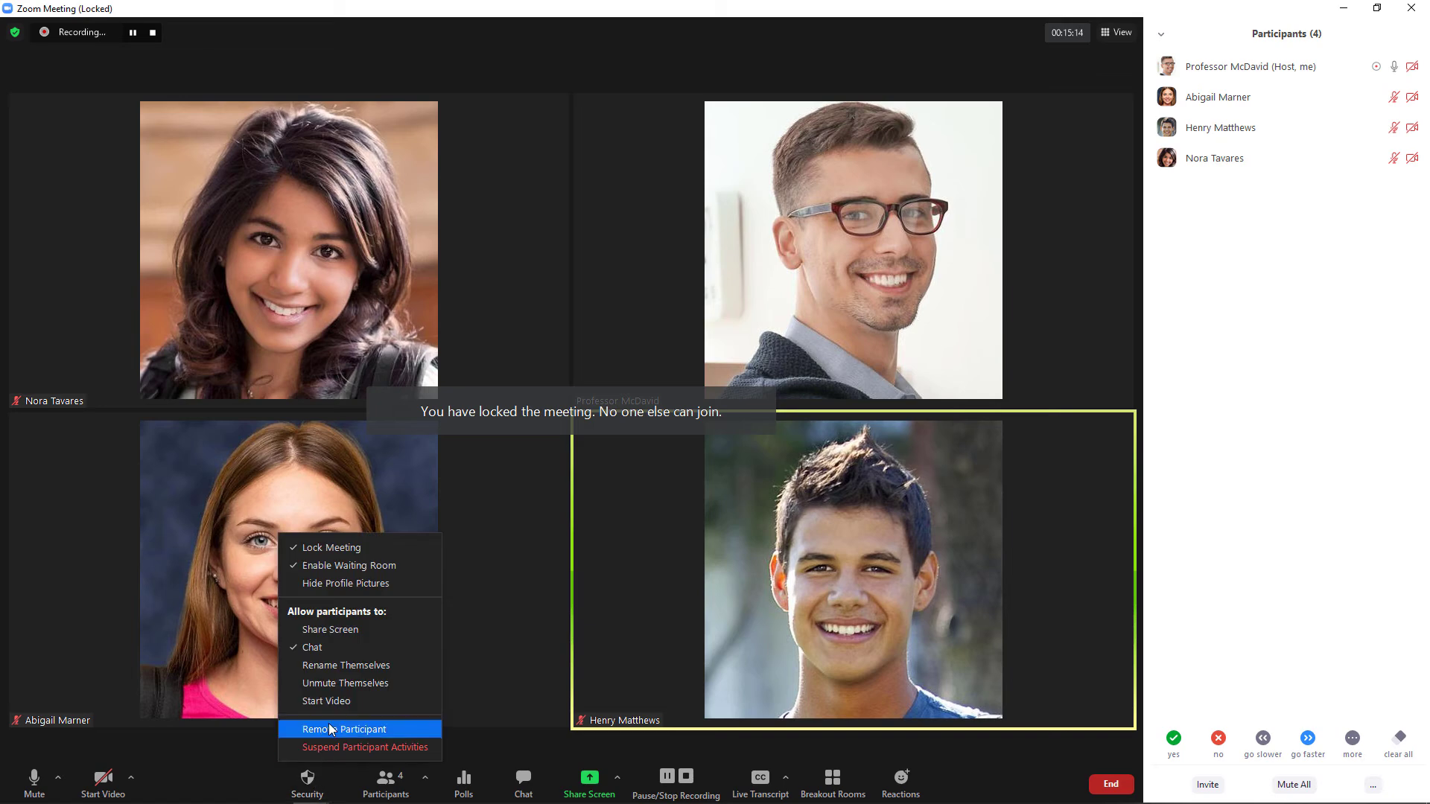
click(357, 549)
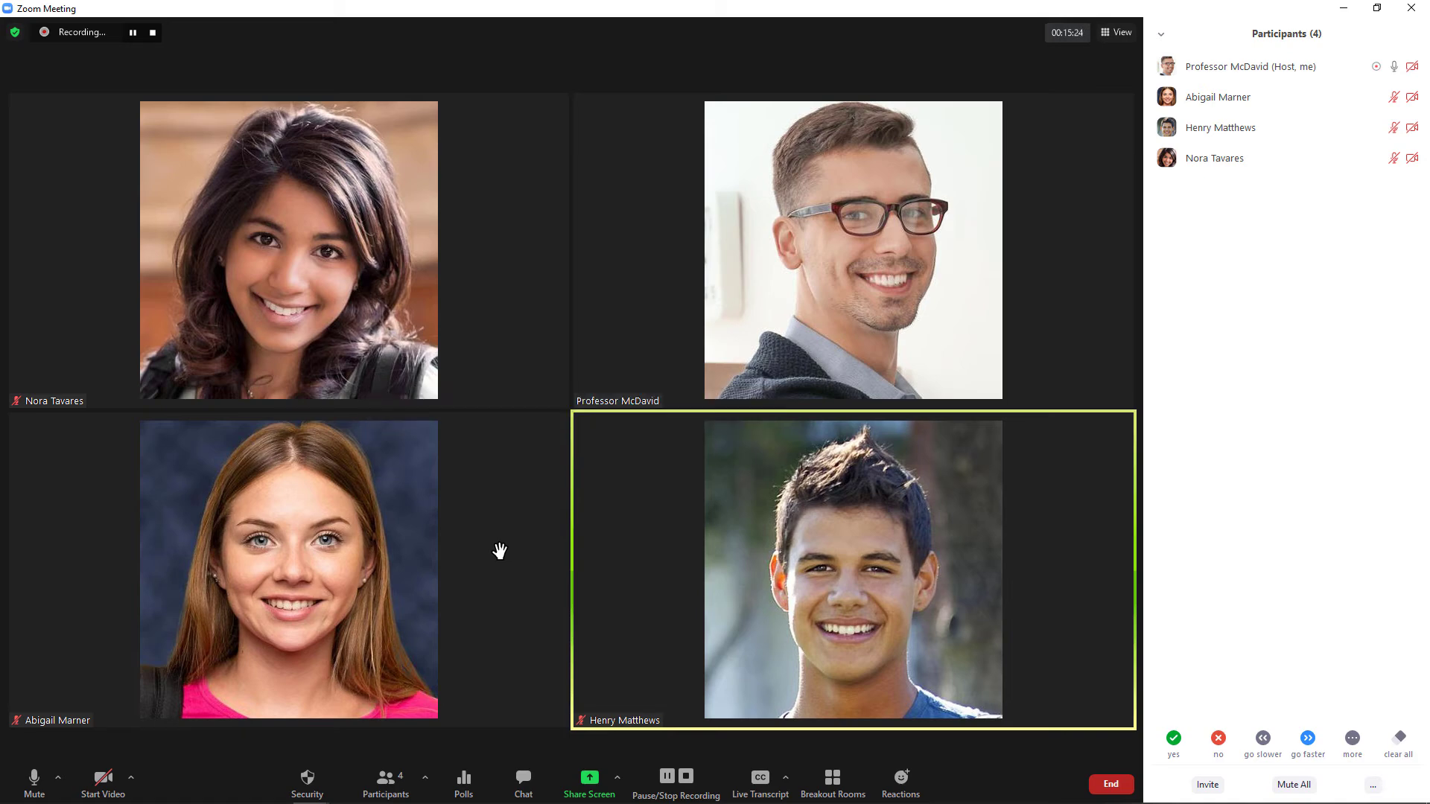
click(311, 785)
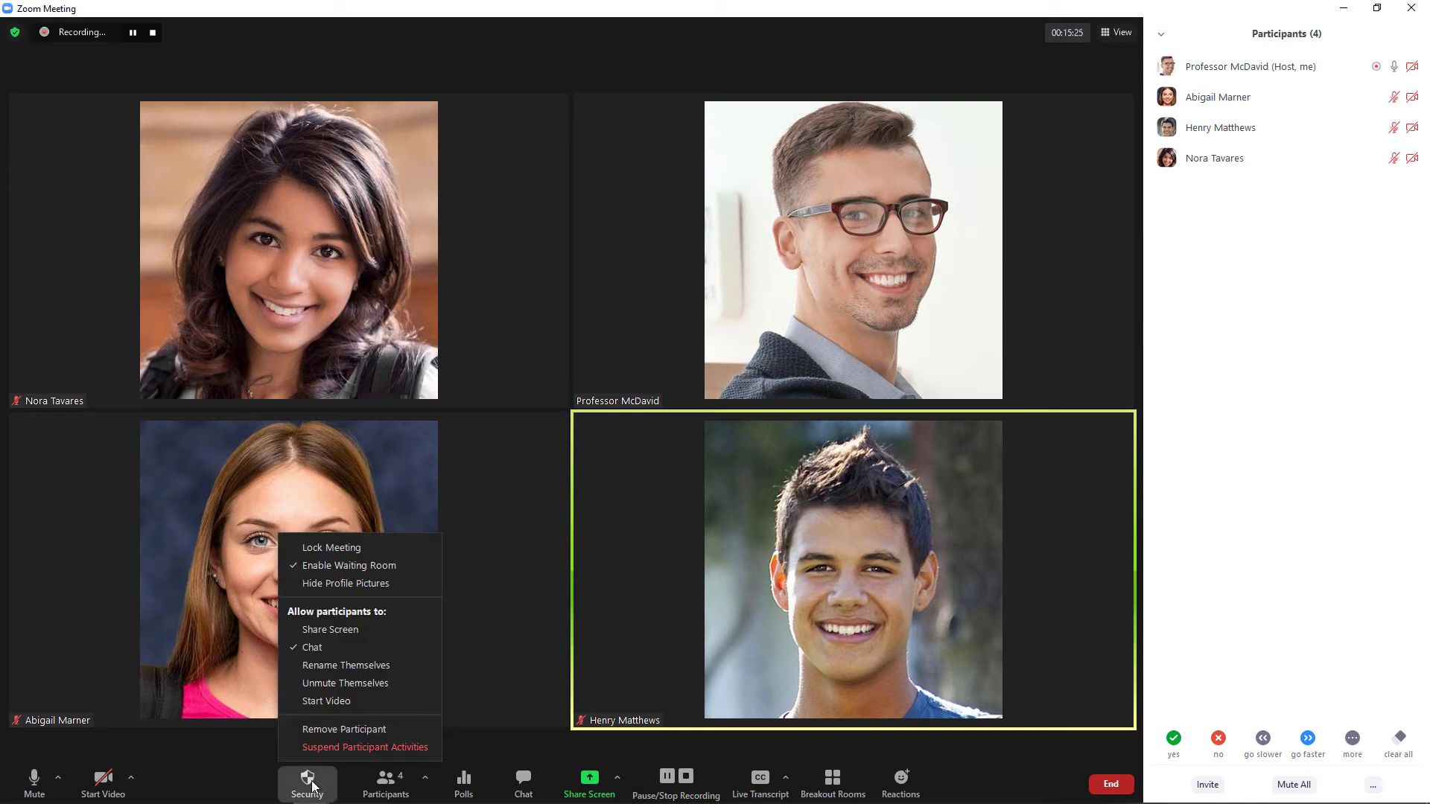
click(359, 746)
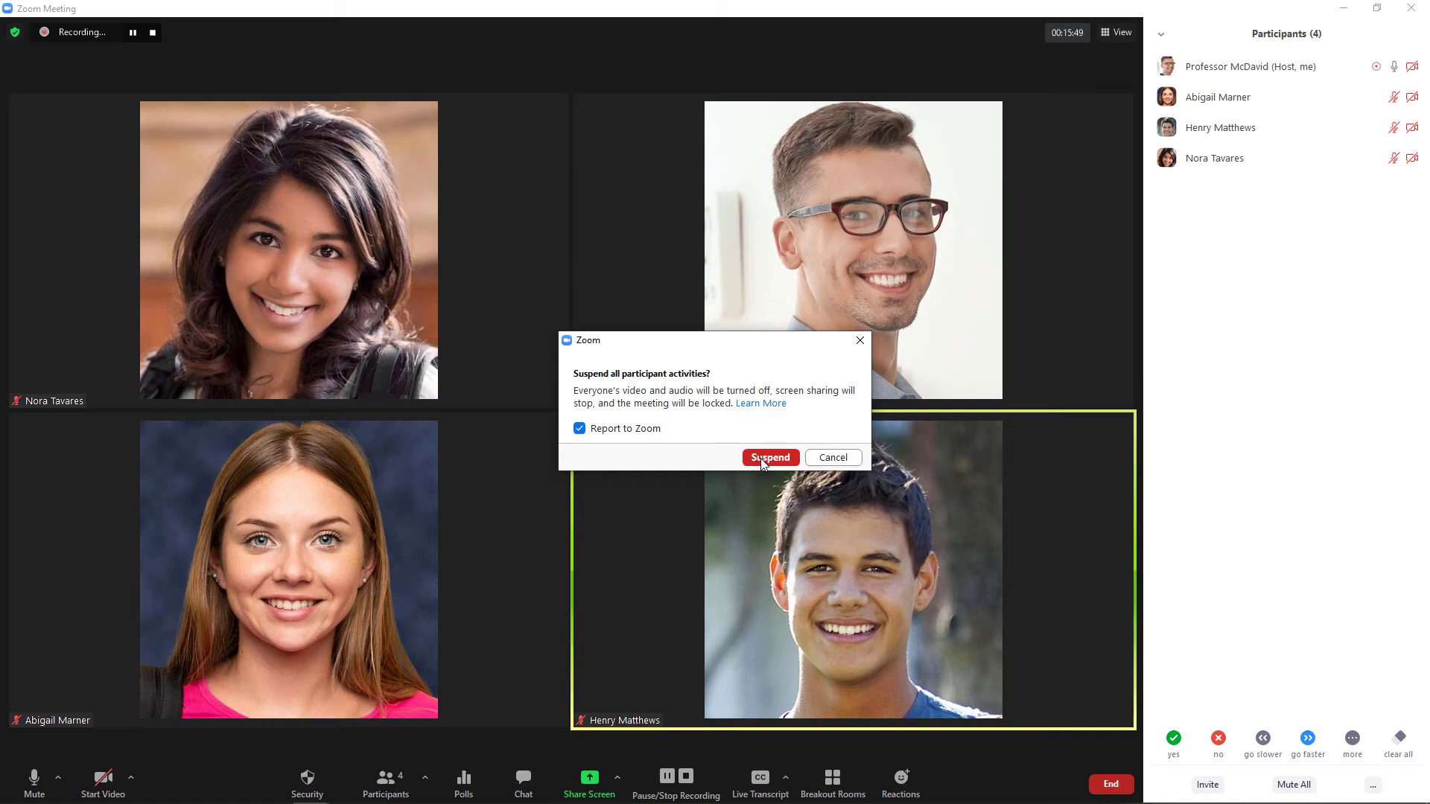
click(824, 462)
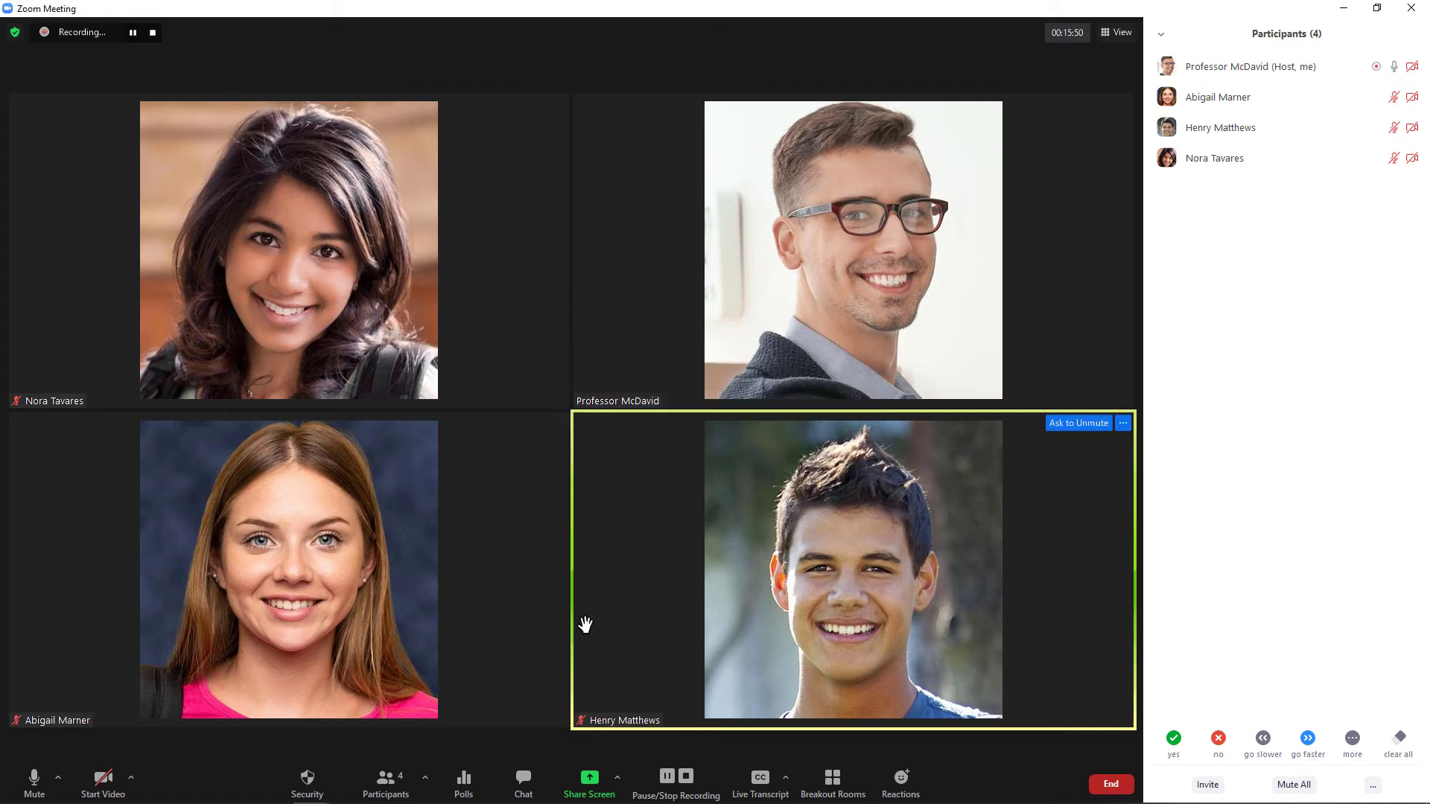
click(308, 793)
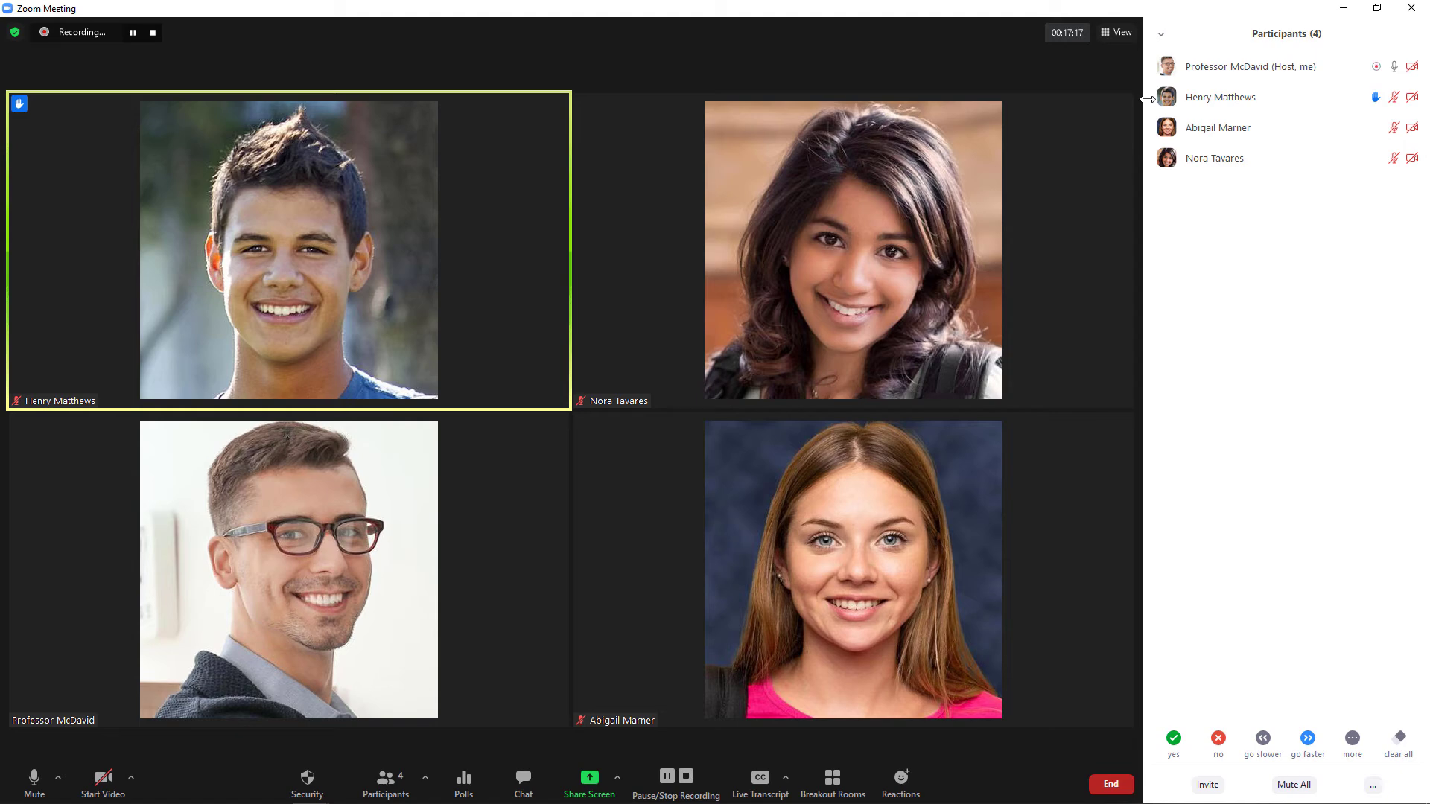
Ask the raised-hand student to unmute, mute them again, and lower their hand.
mouse_move(1179, 107)
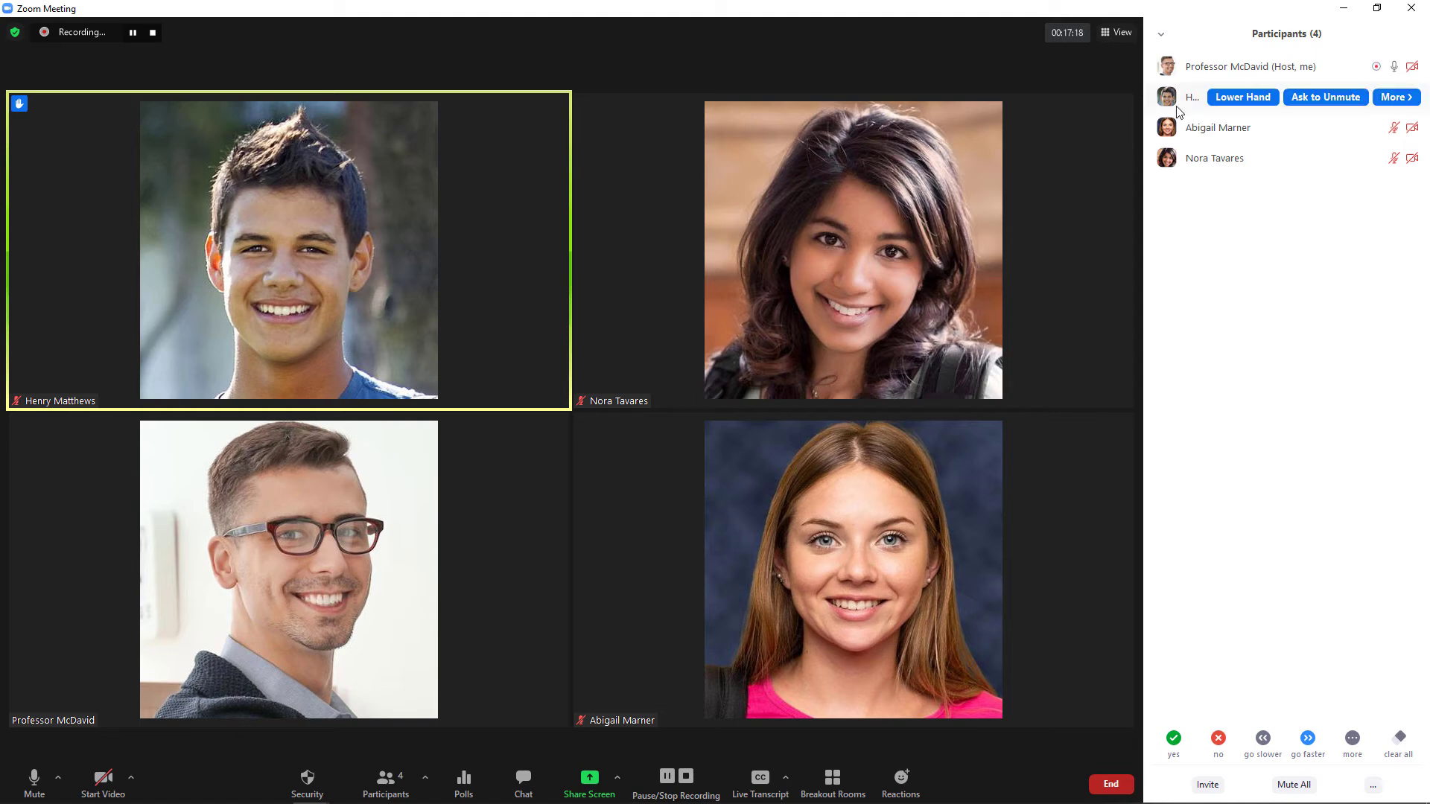
click(1329, 97)
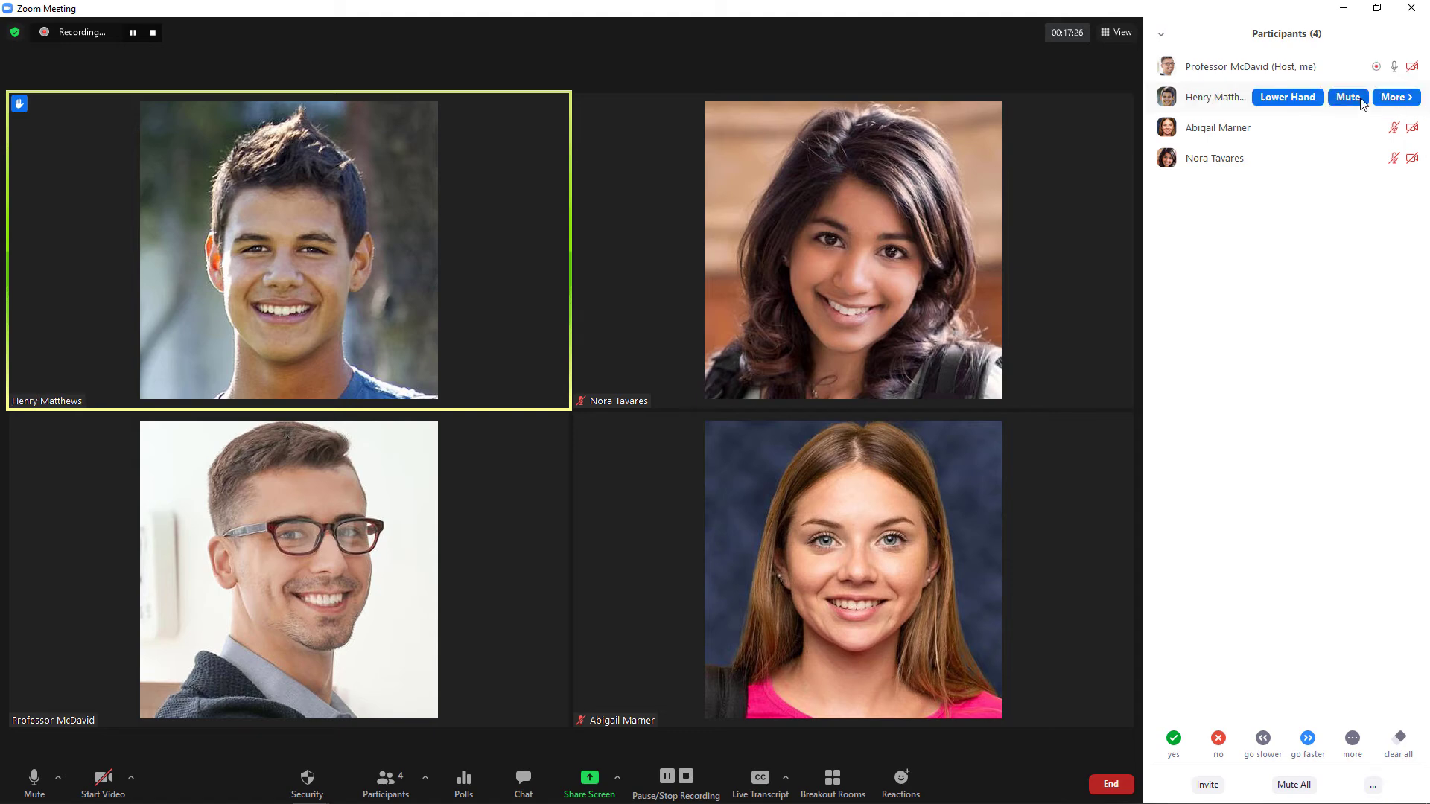
click(1346, 97)
click(1242, 98)
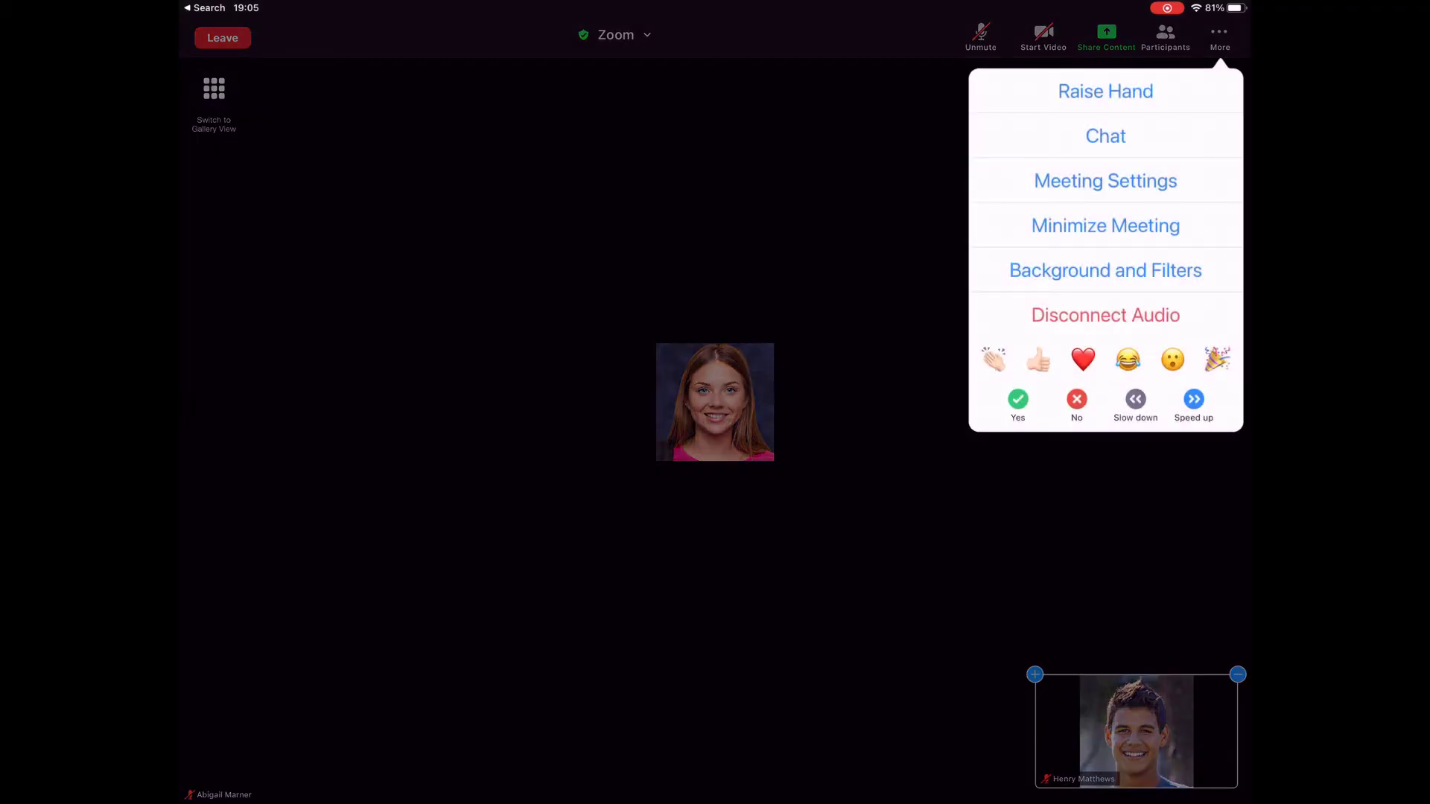
From the student's iPad, send everyone 'Could you review the topic from last class?' in chat.
click(1105, 136)
click(693, 628)
text(Cou)
text(ld )
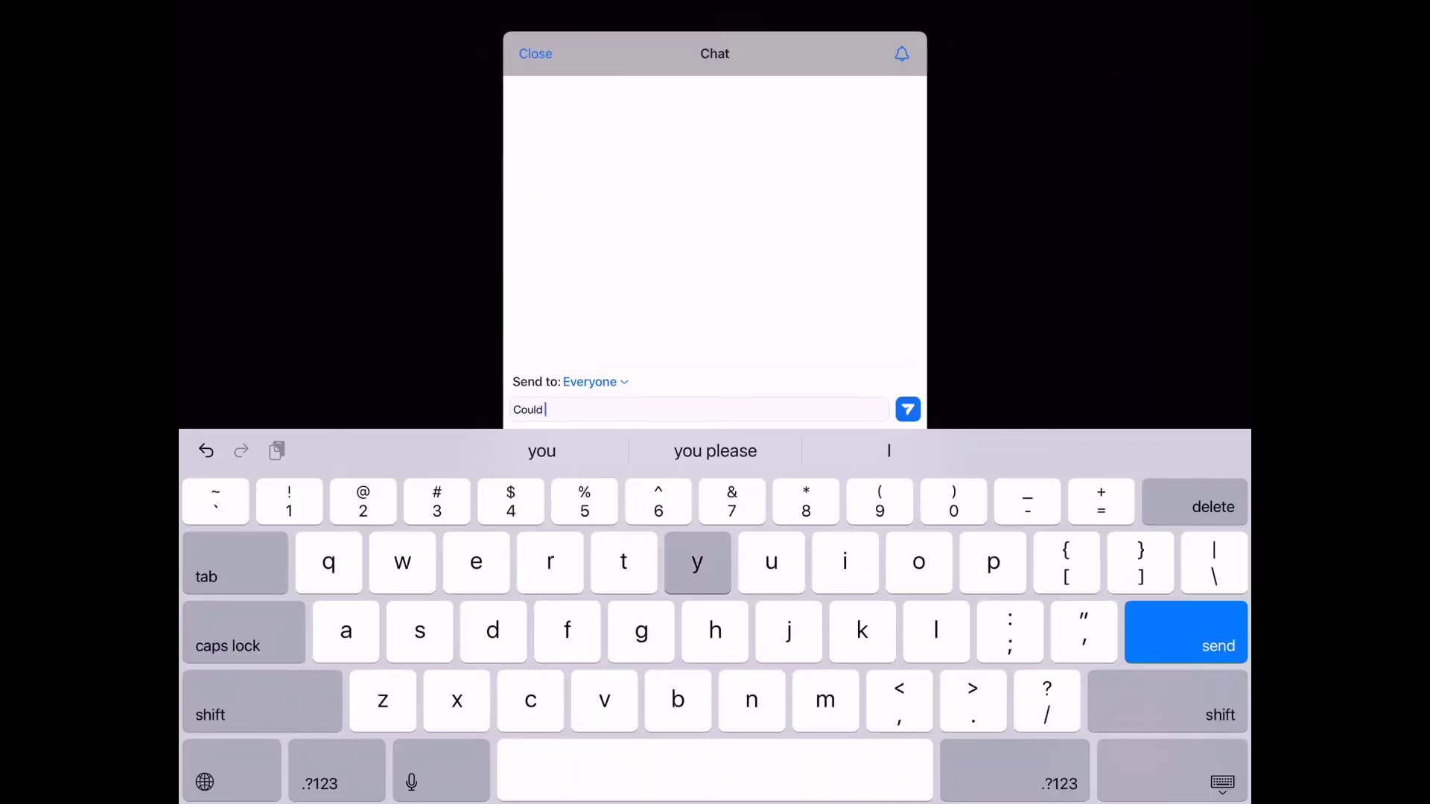
text(you review the topic from last class?)
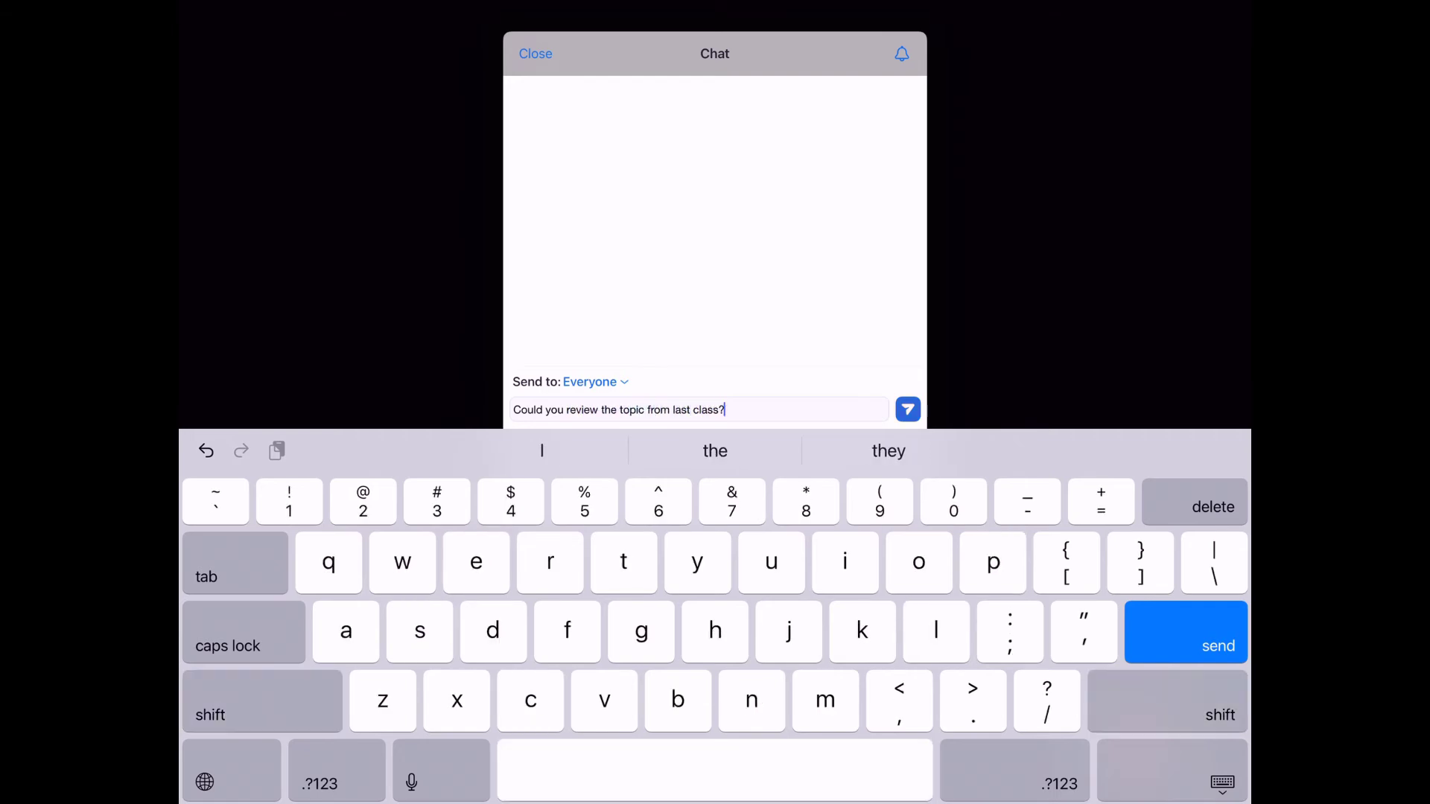
key(Return)
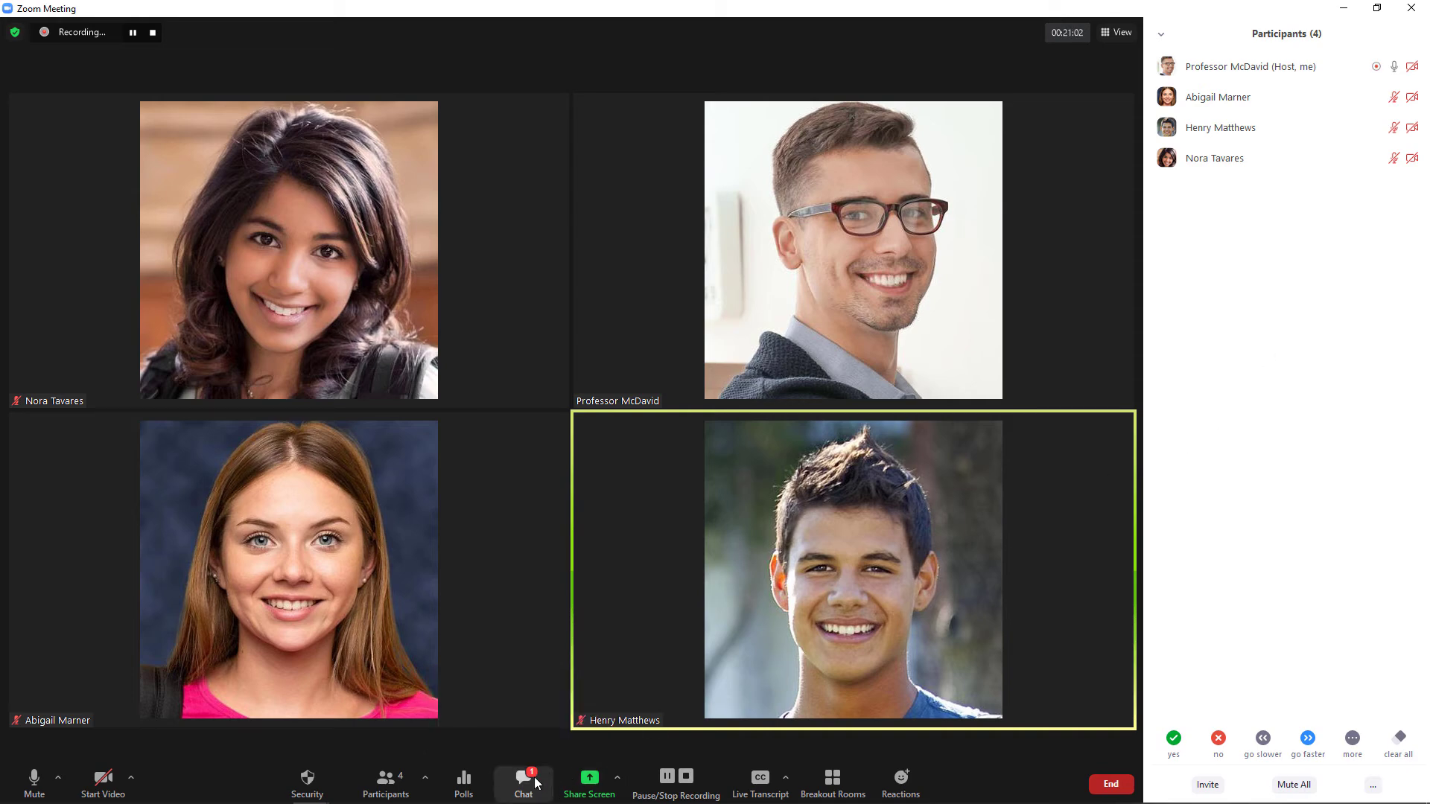
Reply to Everyone in chat: 'We'll take it up at the end of class, if there's time.'.
click(537, 781)
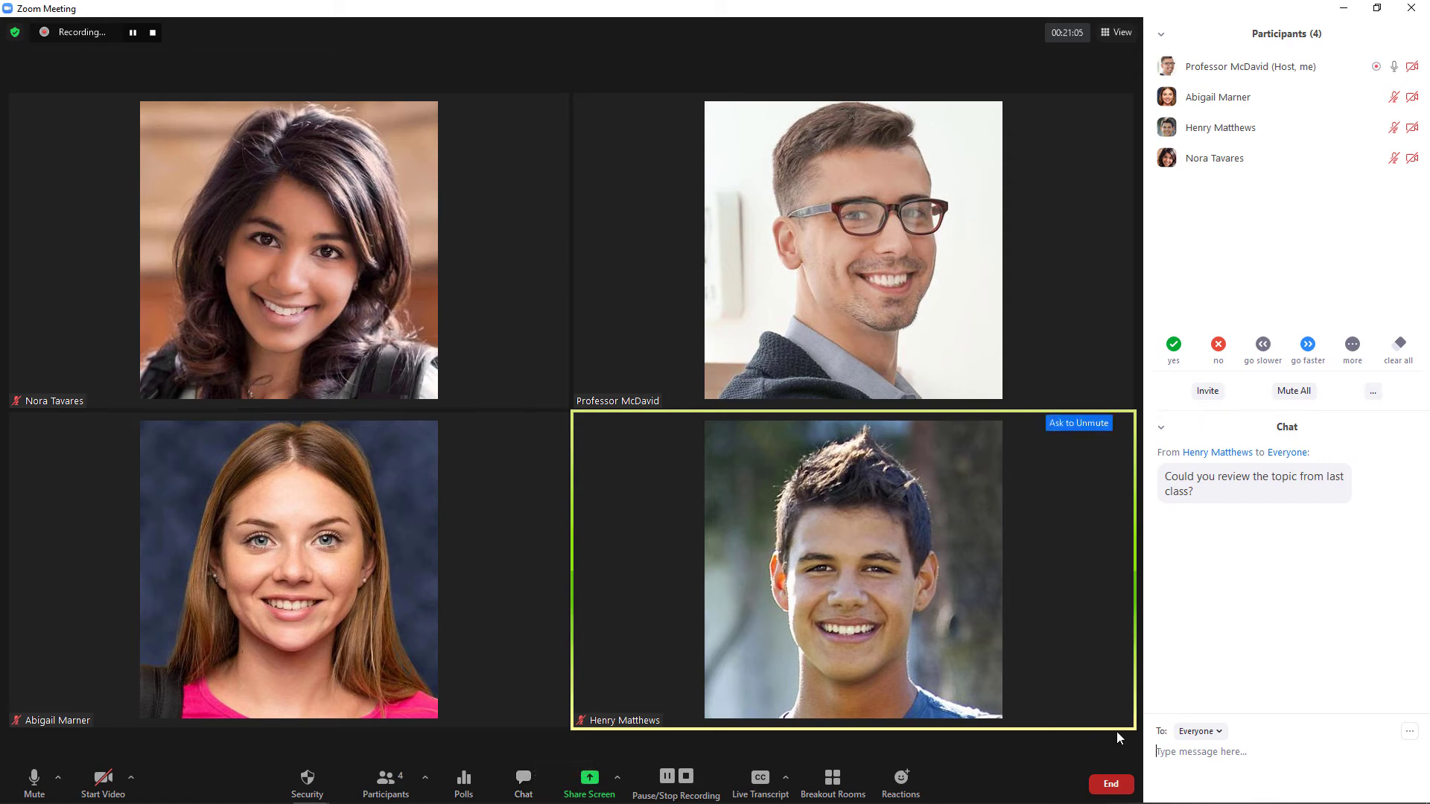
text(We'll take it up at the)
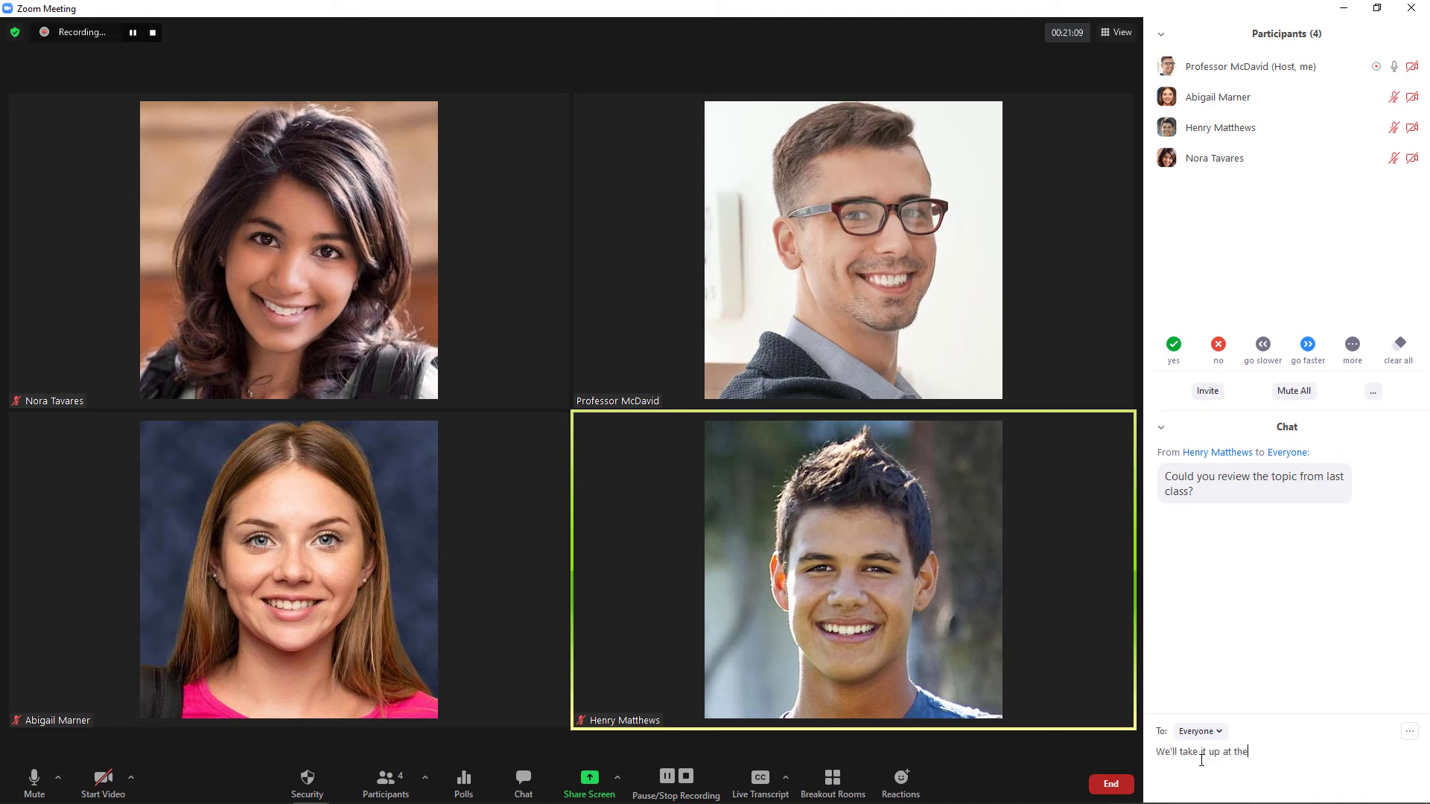
text( end of class, if there's time.)
click(1220, 731)
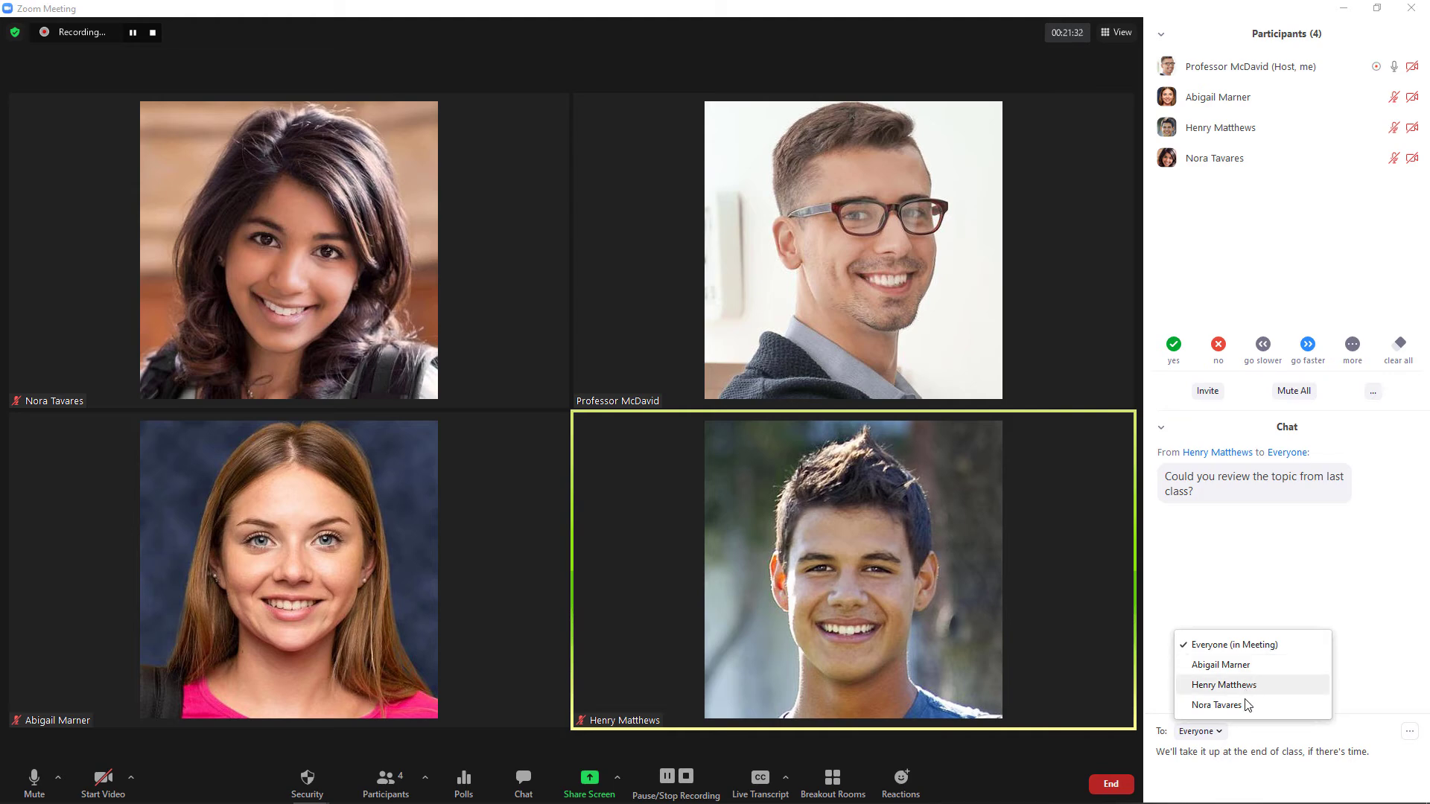
click(1257, 761)
key(Return)
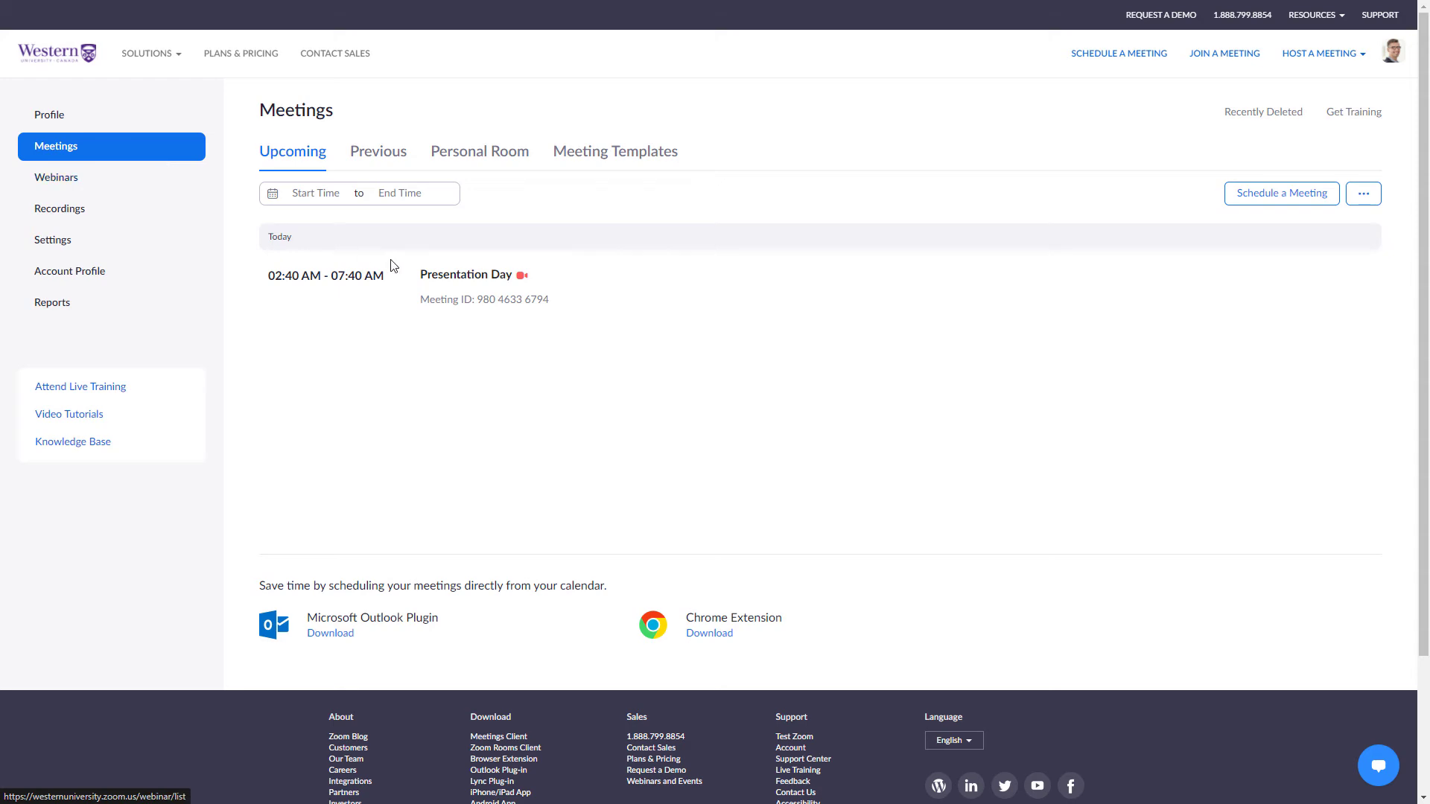
Open the Presentation Day meeting's polls in the web portal and start a new poll.
click(447, 276)
scroll(798, 332, down, 8)
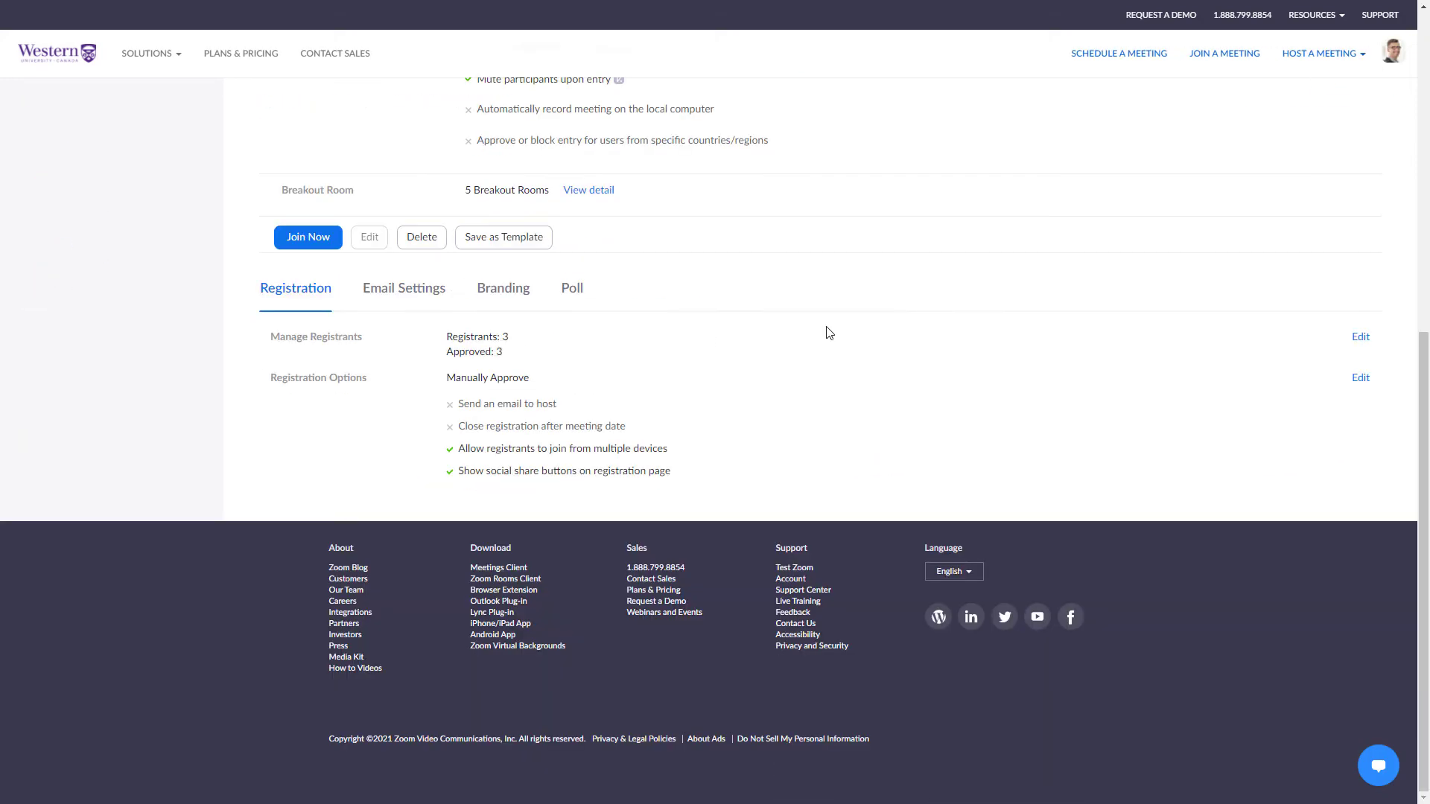
click(574, 289)
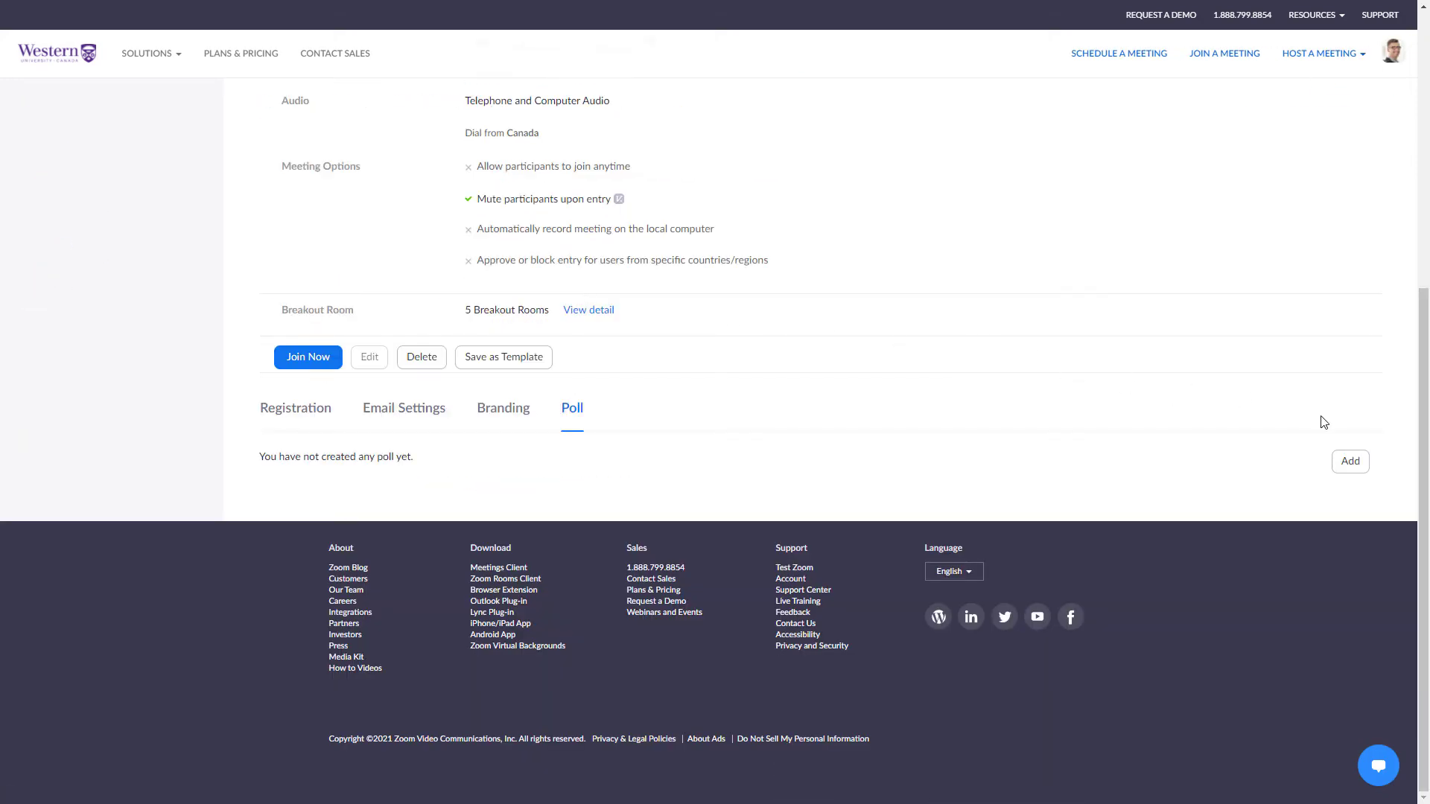
click(1350, 463)
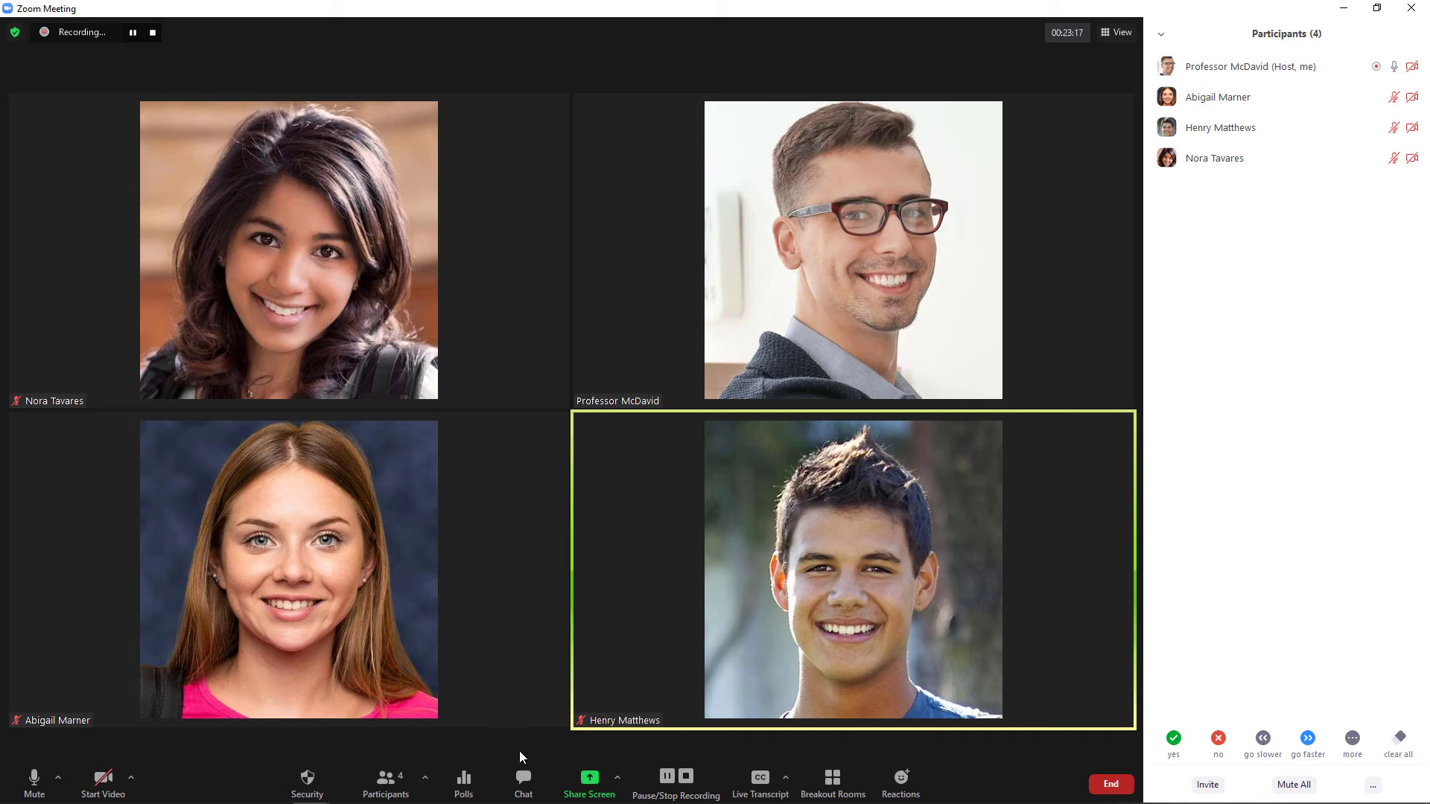
click(463, 778)
click(717, 432)
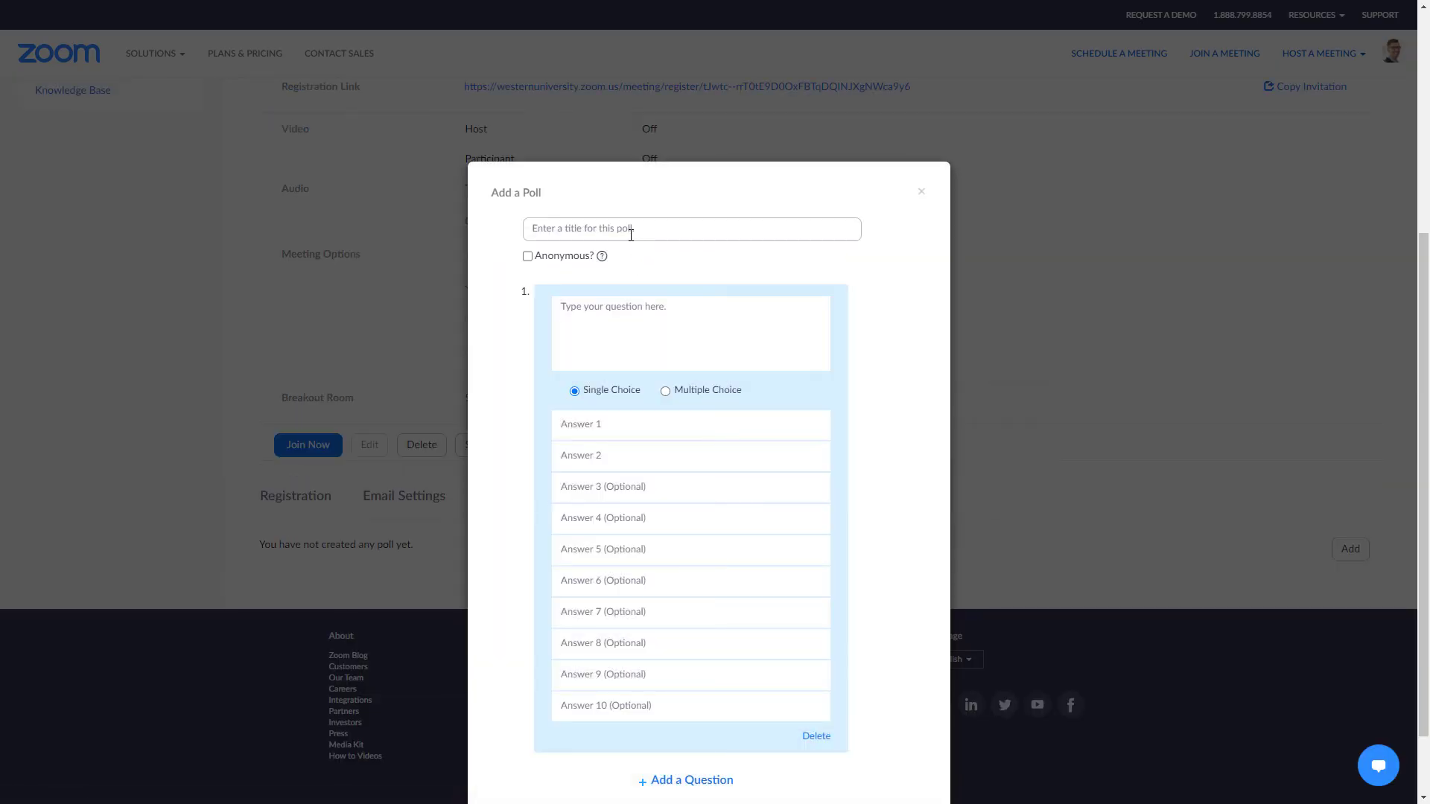
Save poll 'Test Your Knowledge #1': 'What colour is the sky?' with answers Red, Green, Blue, Purple.
click(630, 232)
text(Test Your Knowledge #1)
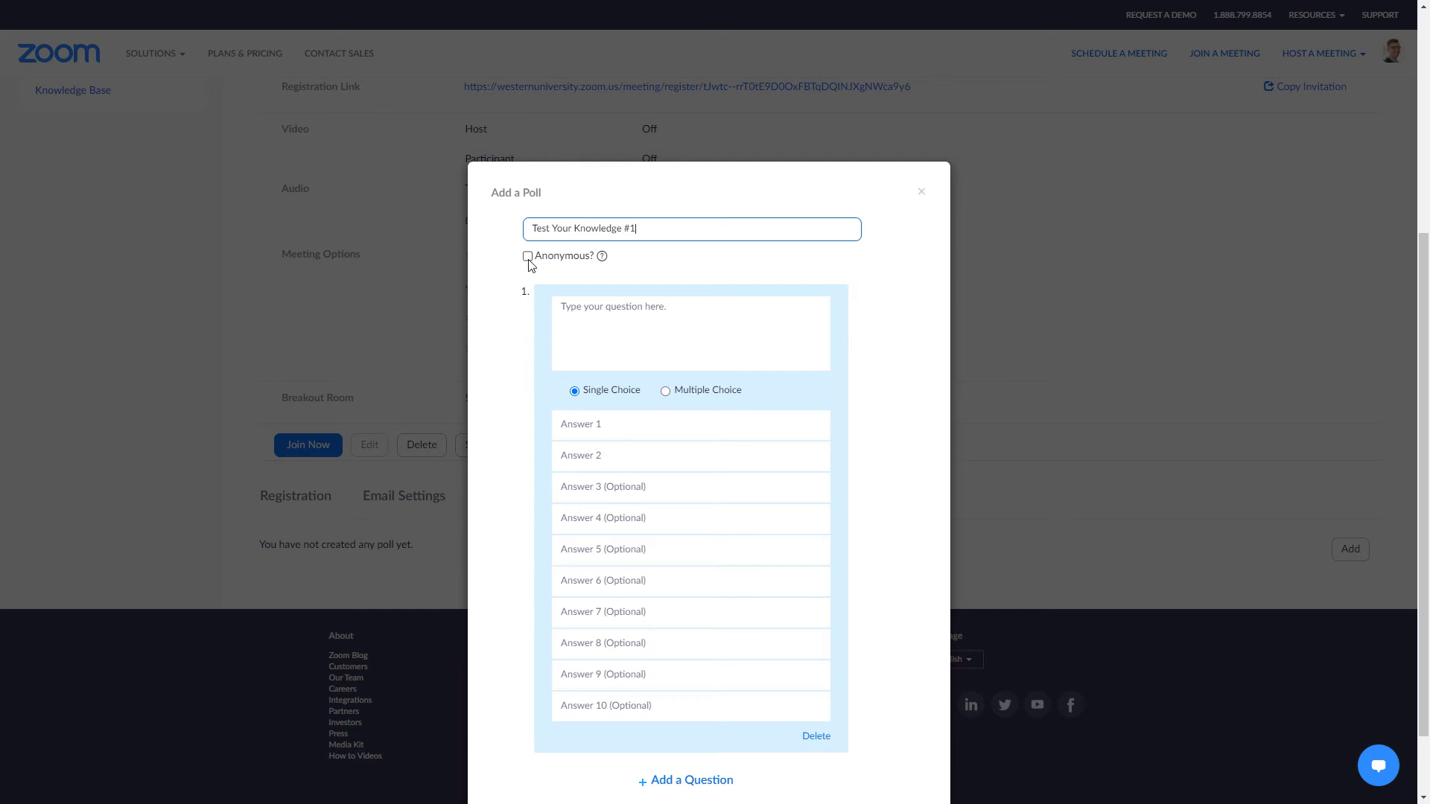
click(601, 324)
text(What colour is the sky?)
key(Tab)
text(Red)
key(Tab)
text(Green)
key(Tab)
text(Blue)
key(Tab)
text(Purple)
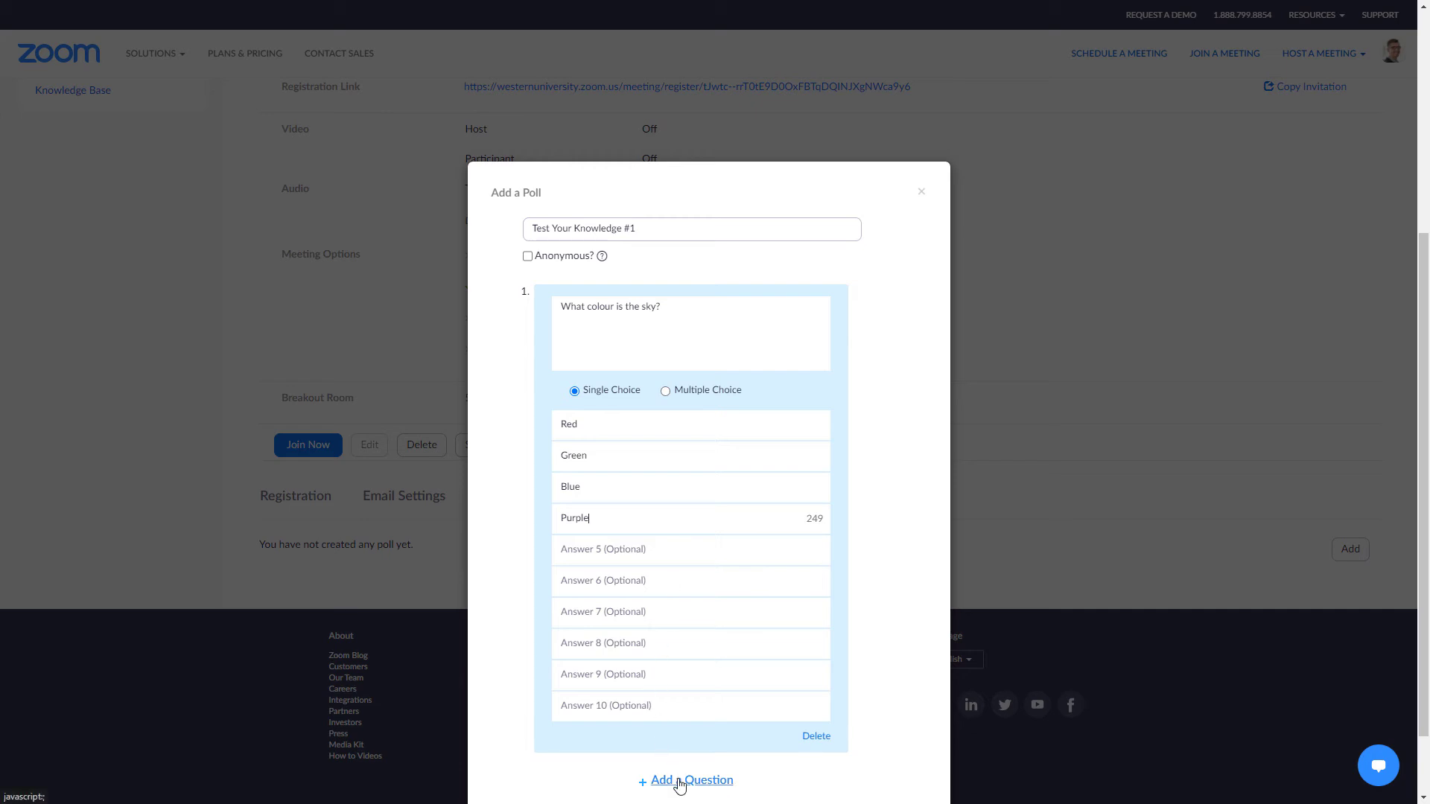
scroll(696, 778, down, 1)
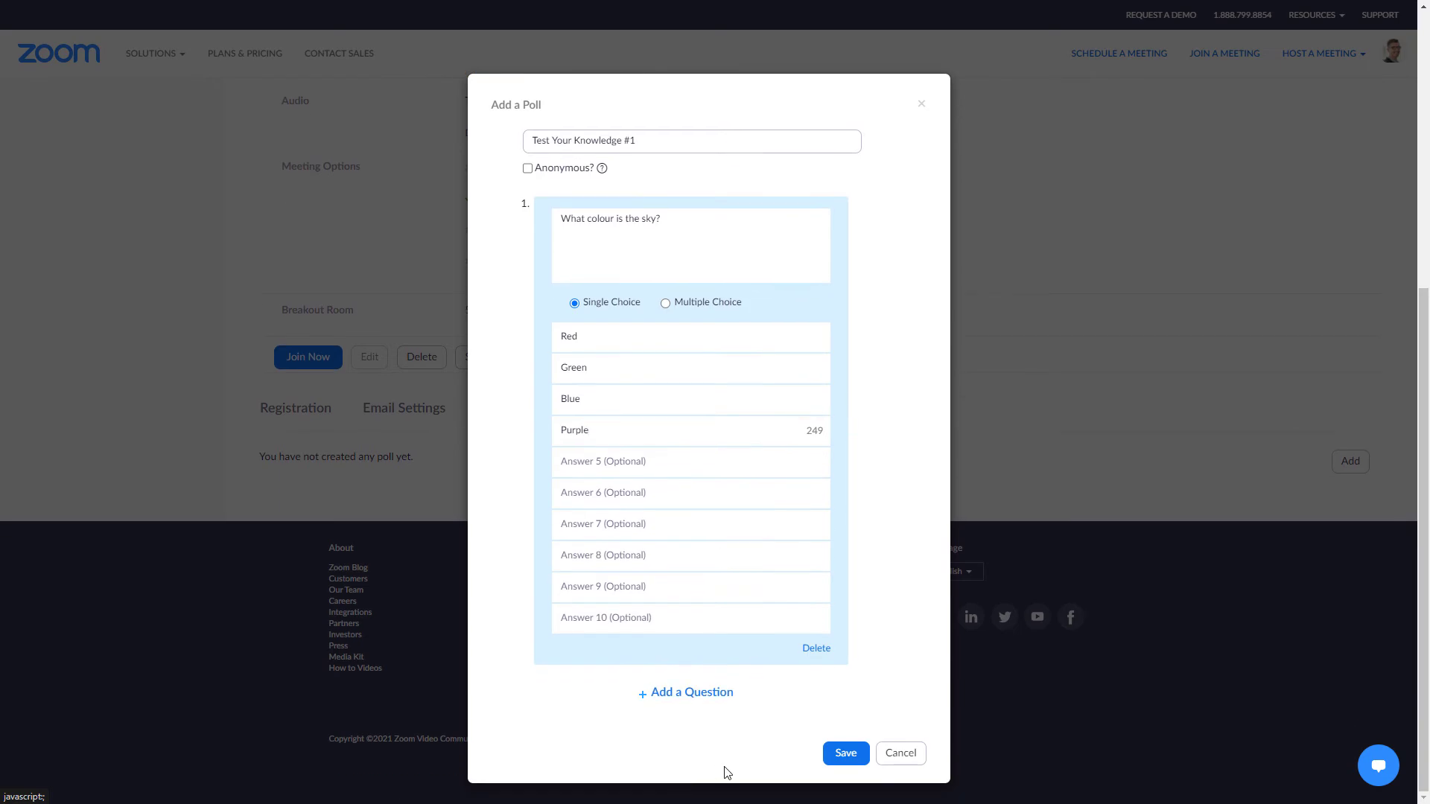
click(835, 758)
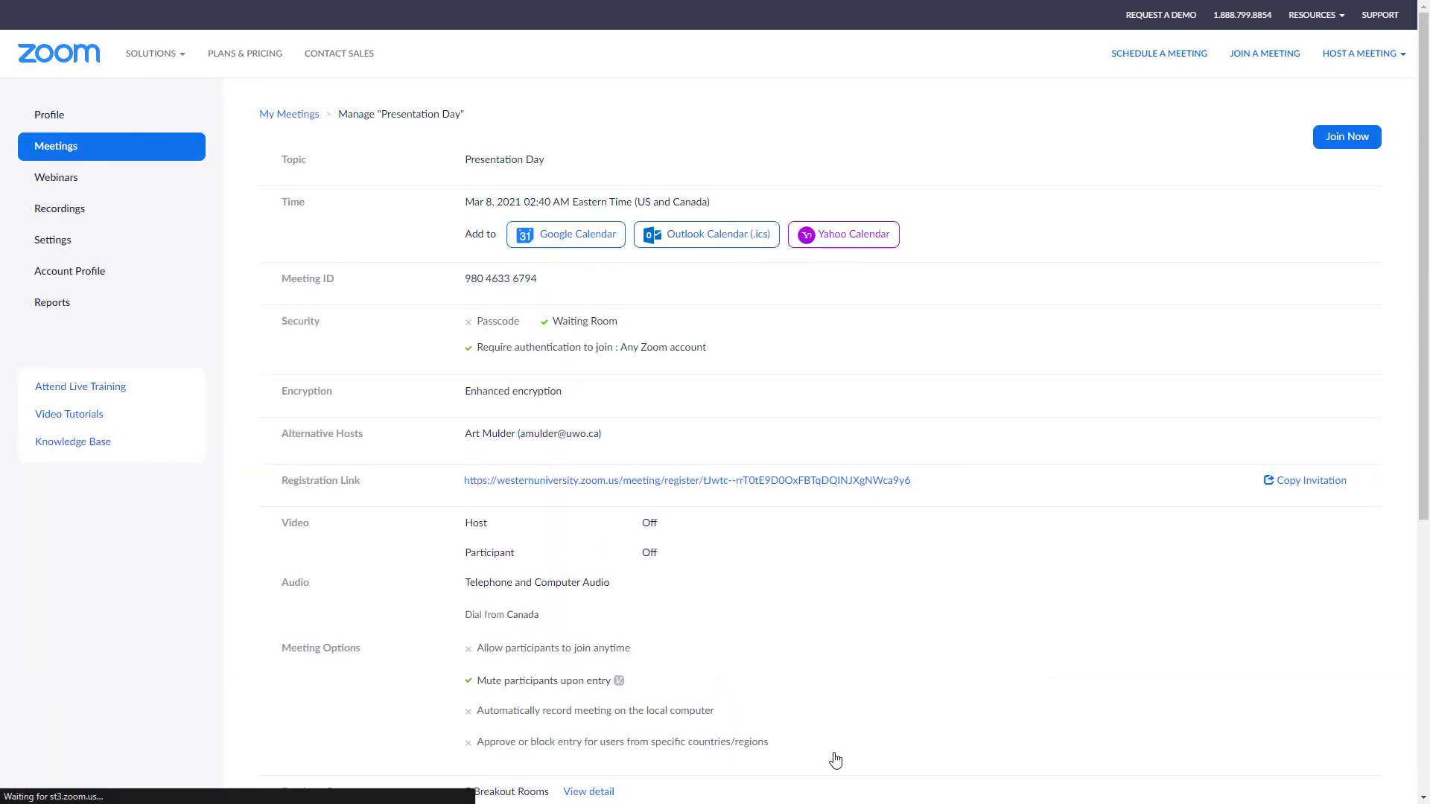
Add and save 'Test Your Knowledge #2' asking which colour features in Western's branding (Red/Green/Blue/Purple).
scroll(834, 753, down, 2)
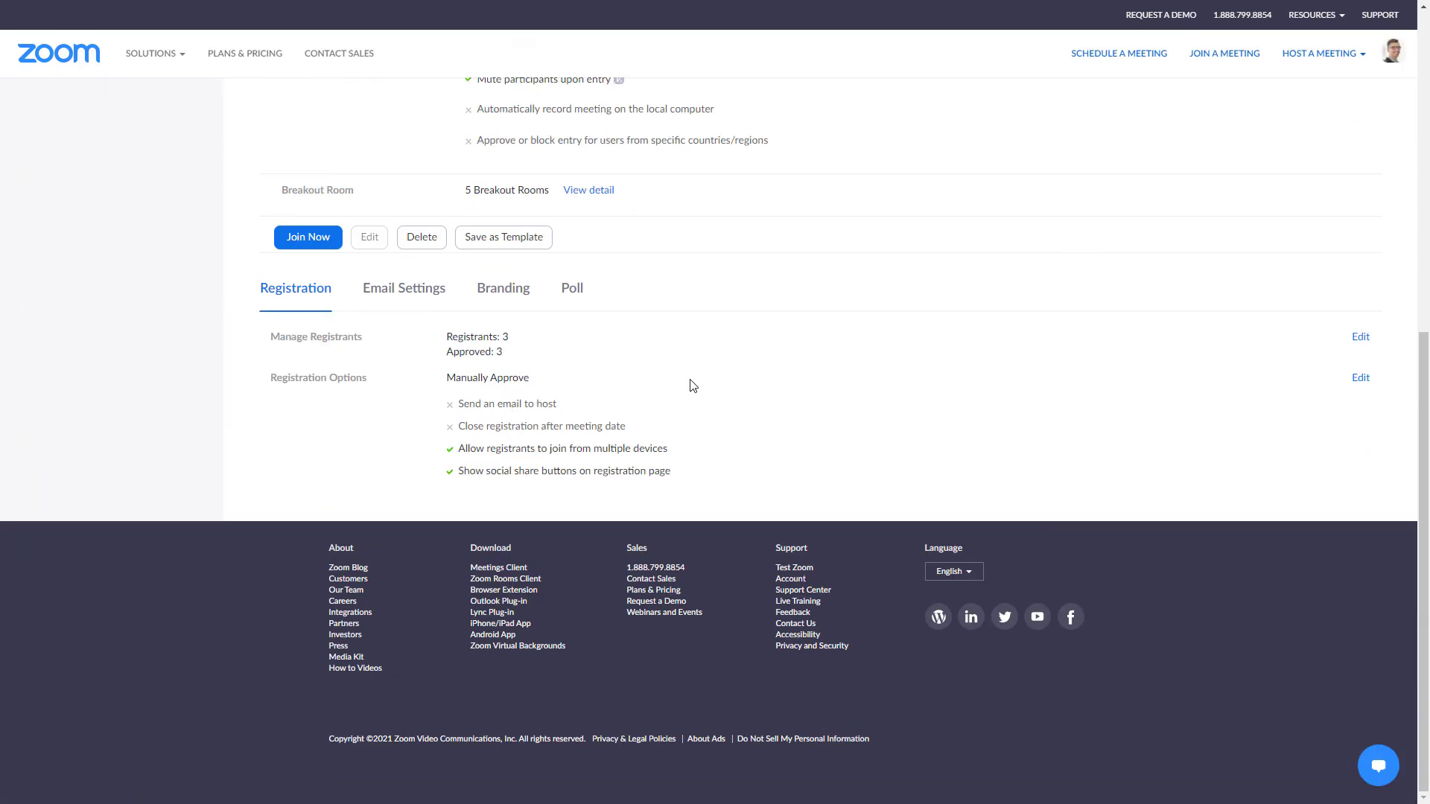
click(575, 291)
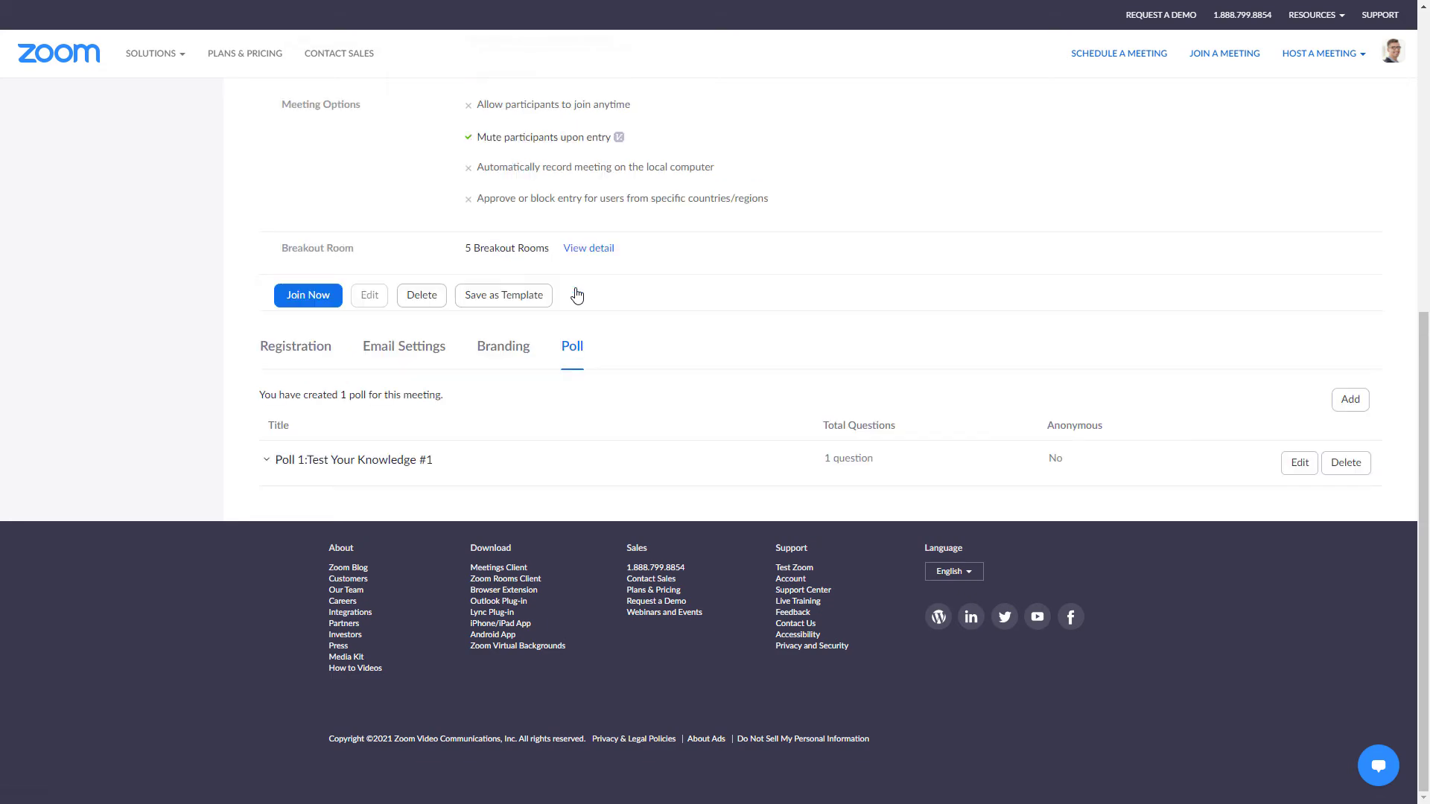
click(1350, 400)
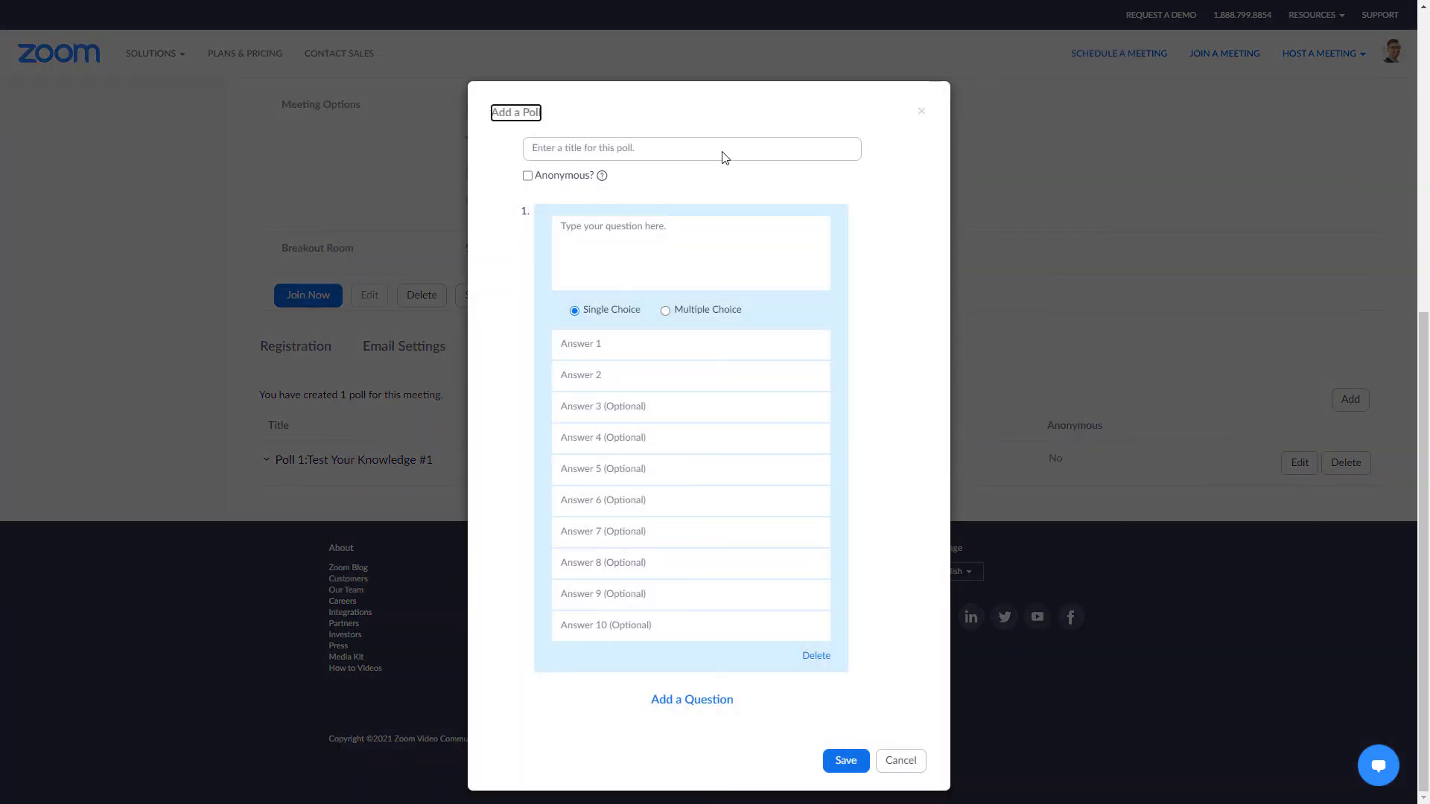
click(601, 152)
text(Test Your Kn)
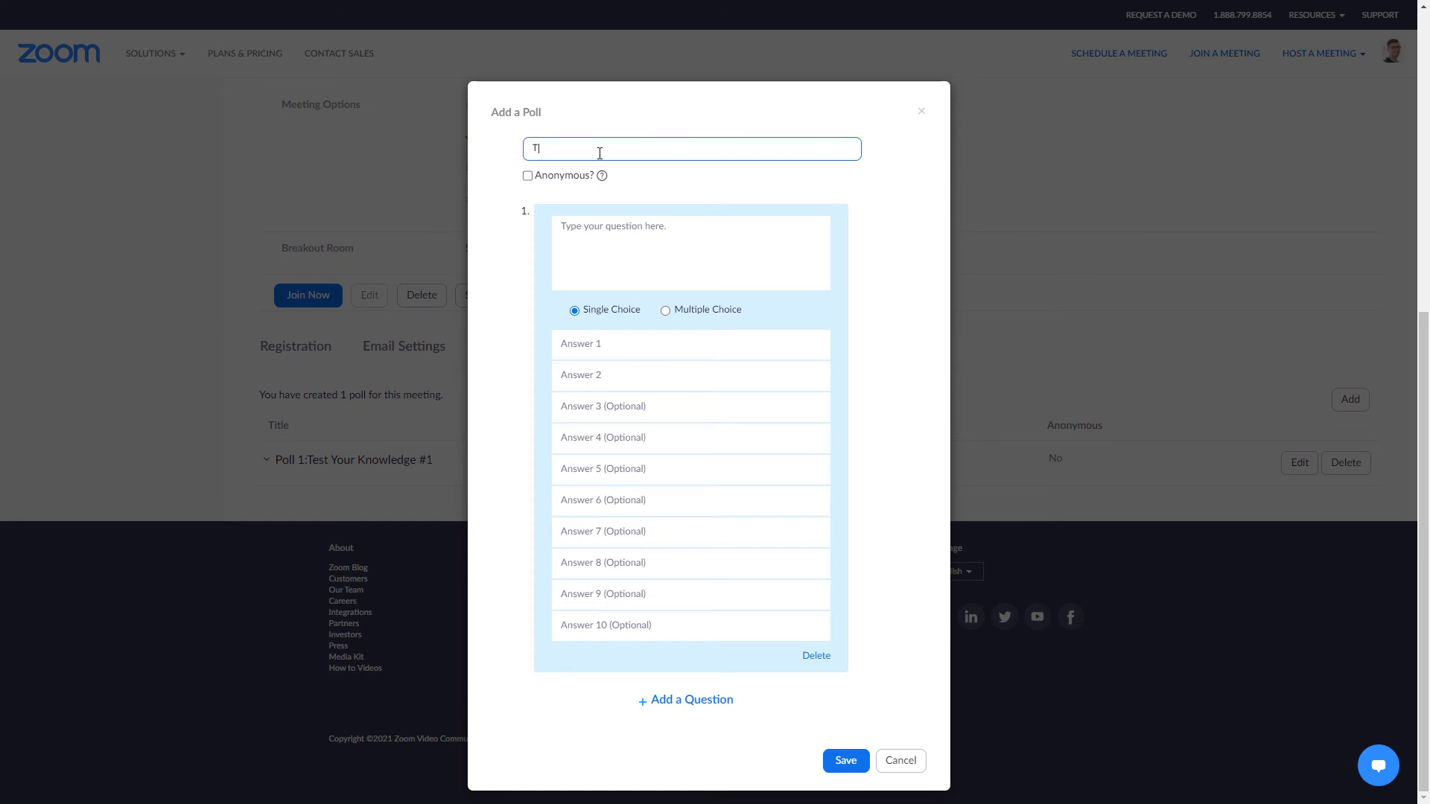
text(owledge #2)
key(Tab)
key(Tab)
text(What colour features prominently in Western's branding?)
key(Tab)
text(Red)
key(Tab)
text(Green)
key(Tab)
text(Blue	Purple)
click(846, 761)
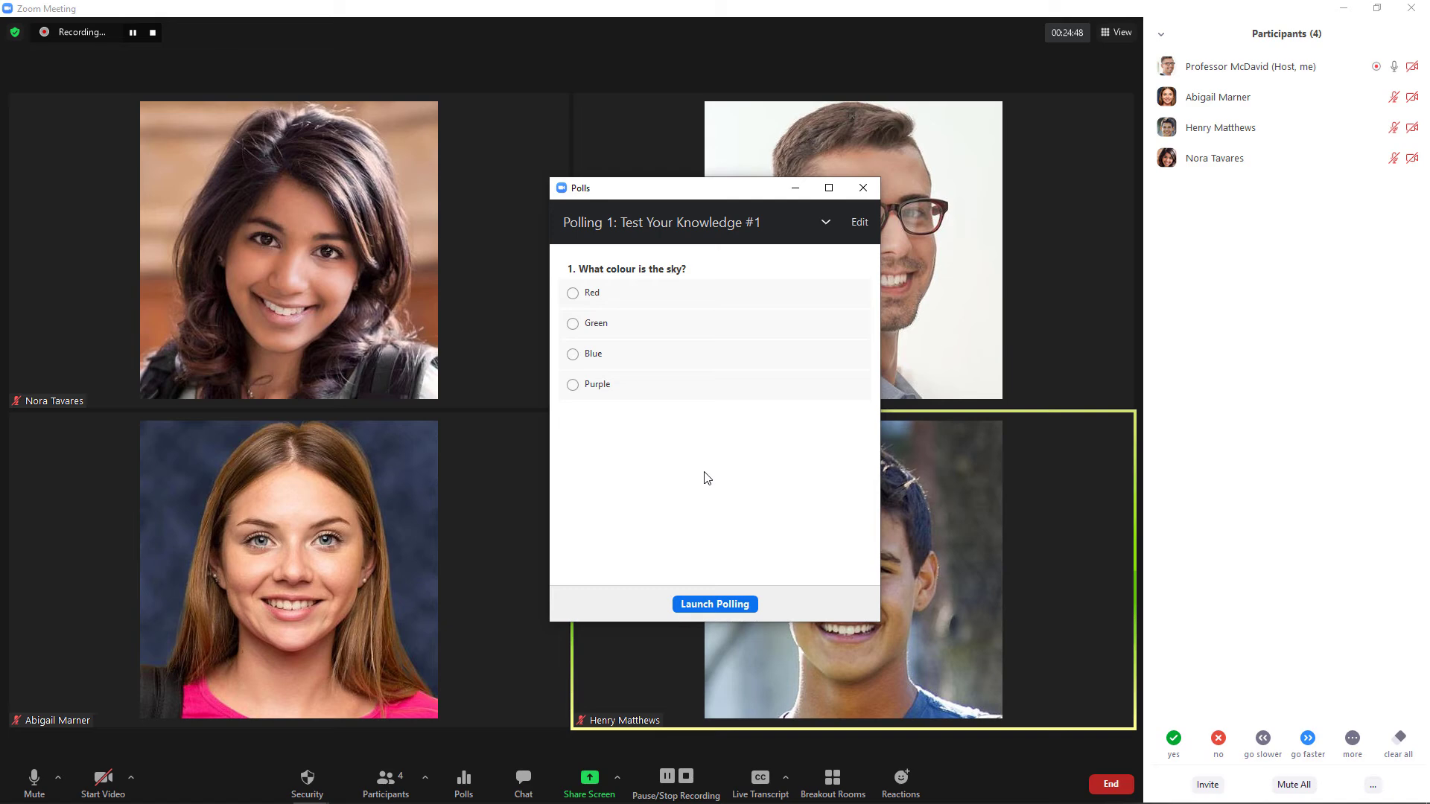
Launch Test Your Knowledge #1 and submit an attendee vote for Blue.
click(826, 222)
click(715, 604)
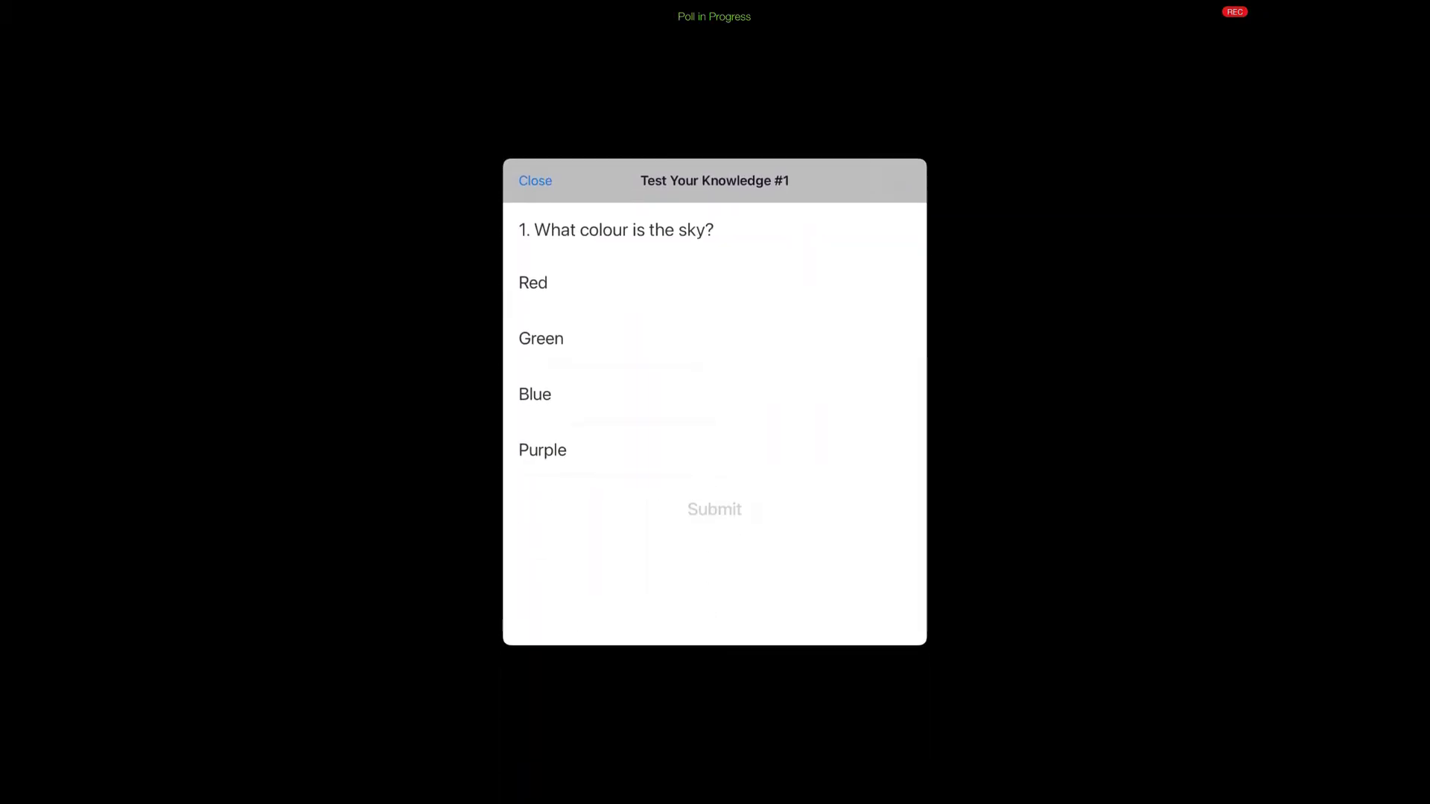
click(534, 394)
click(714, 509)
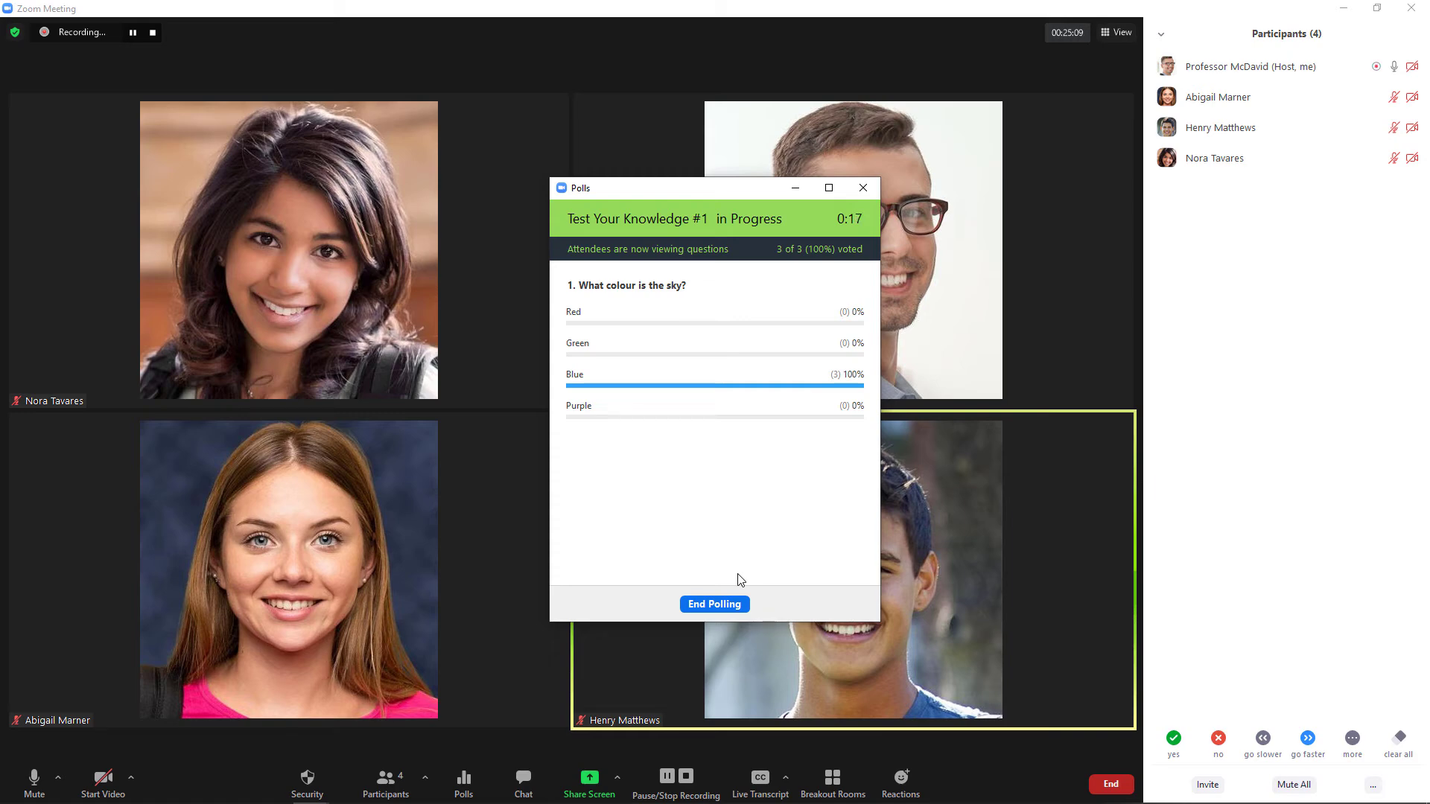
End the poll, share then stop sharing its results (Blue 100%), and reopen the poll list.
click(711, 606)
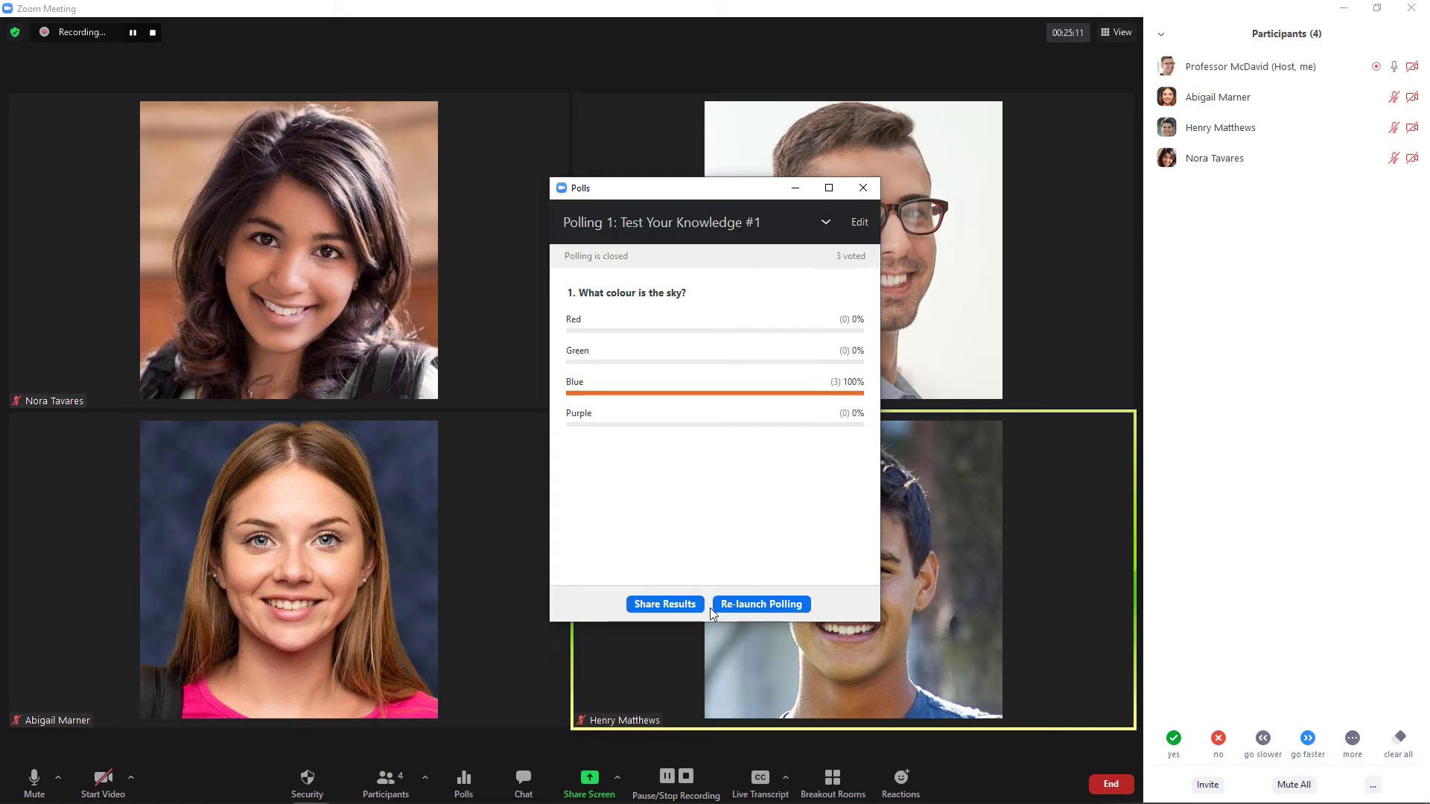
click(672, 606)
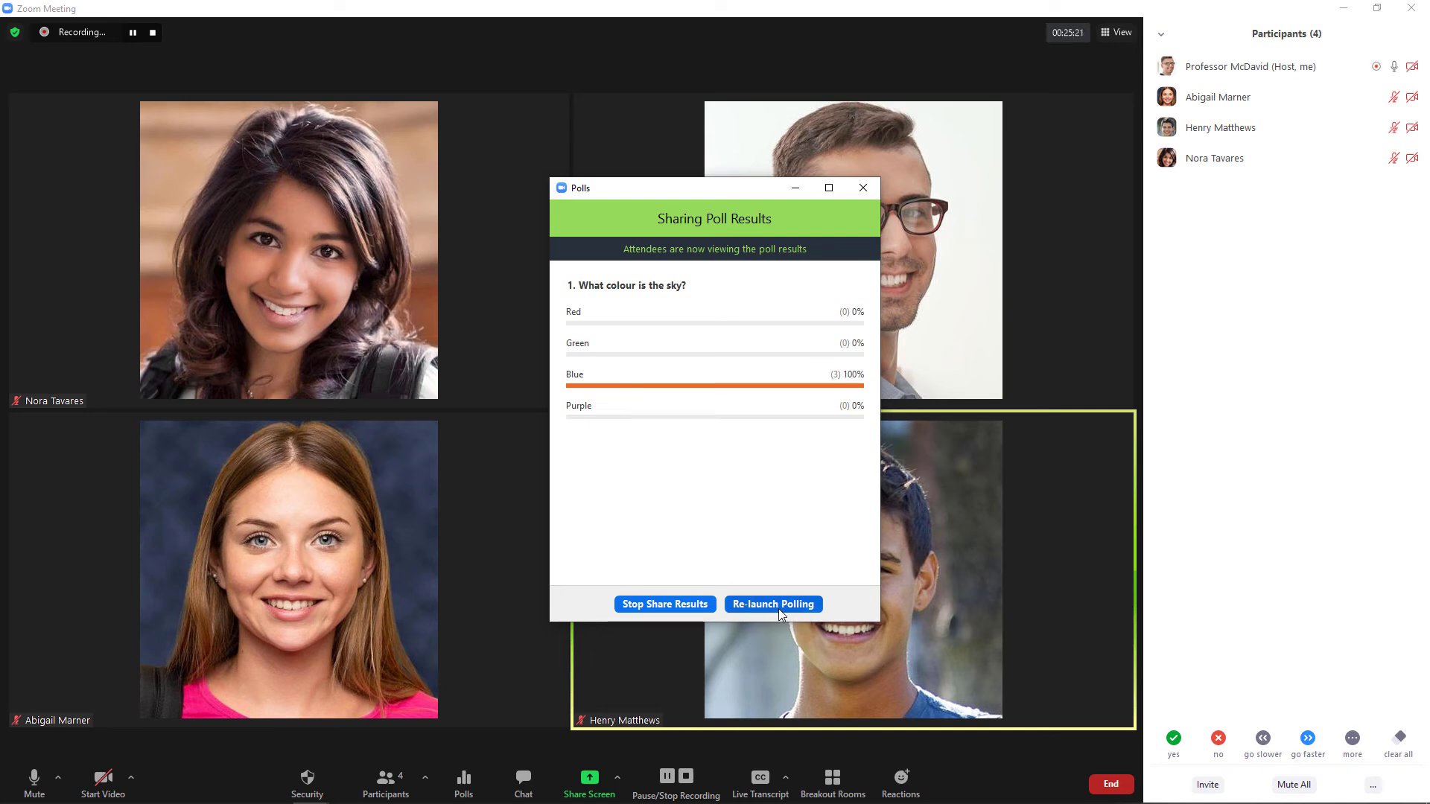
click(673, 608)
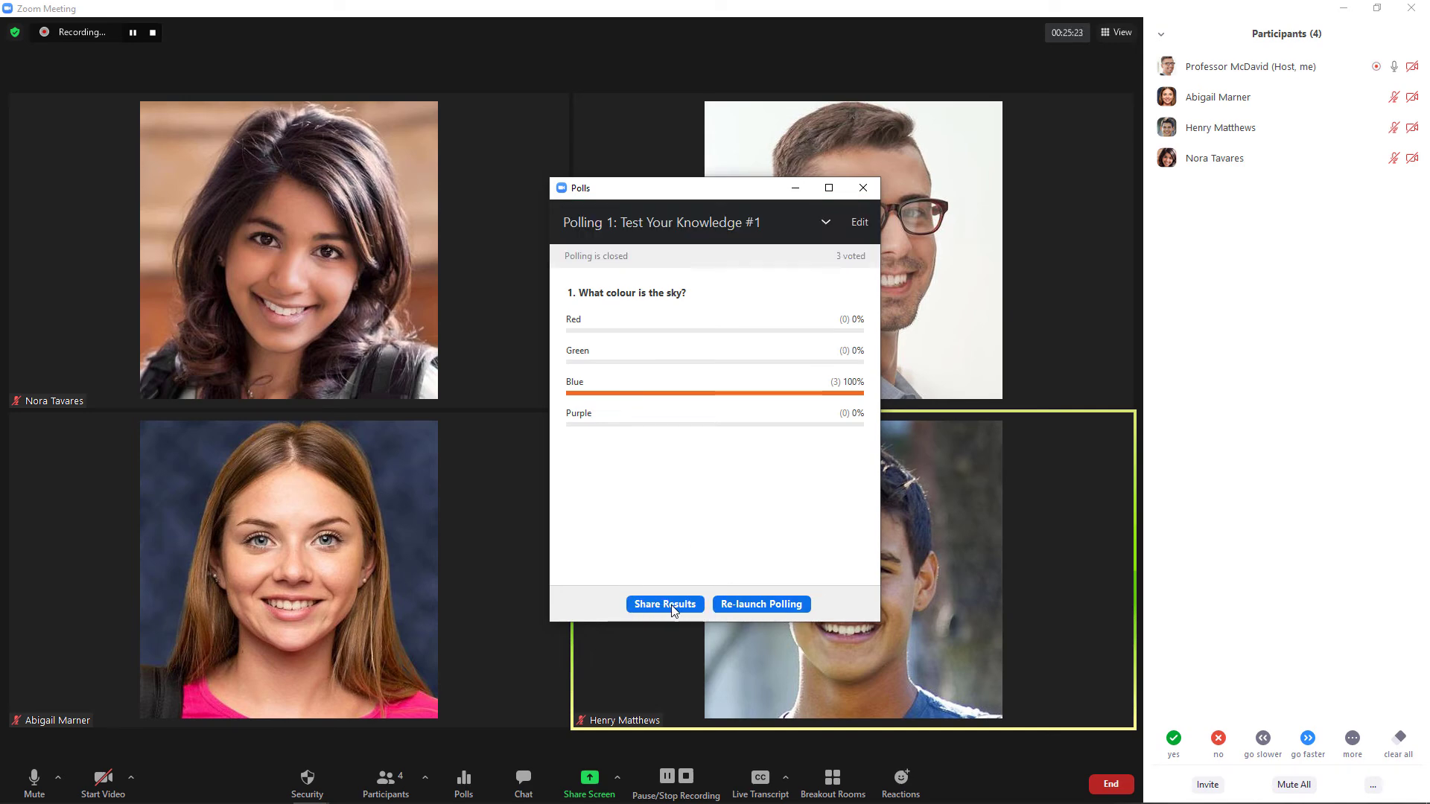
click(861, 188)
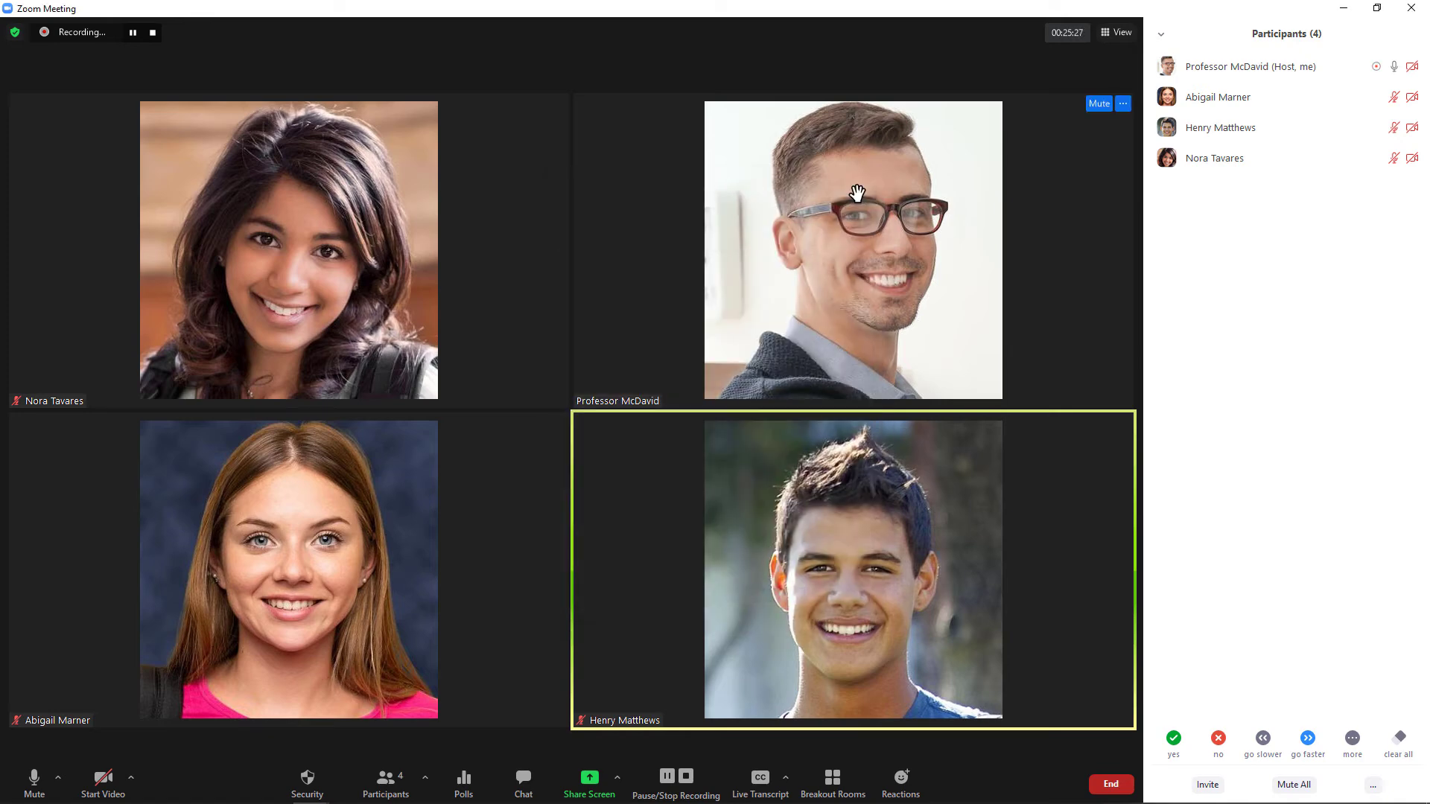
click(464, 780)
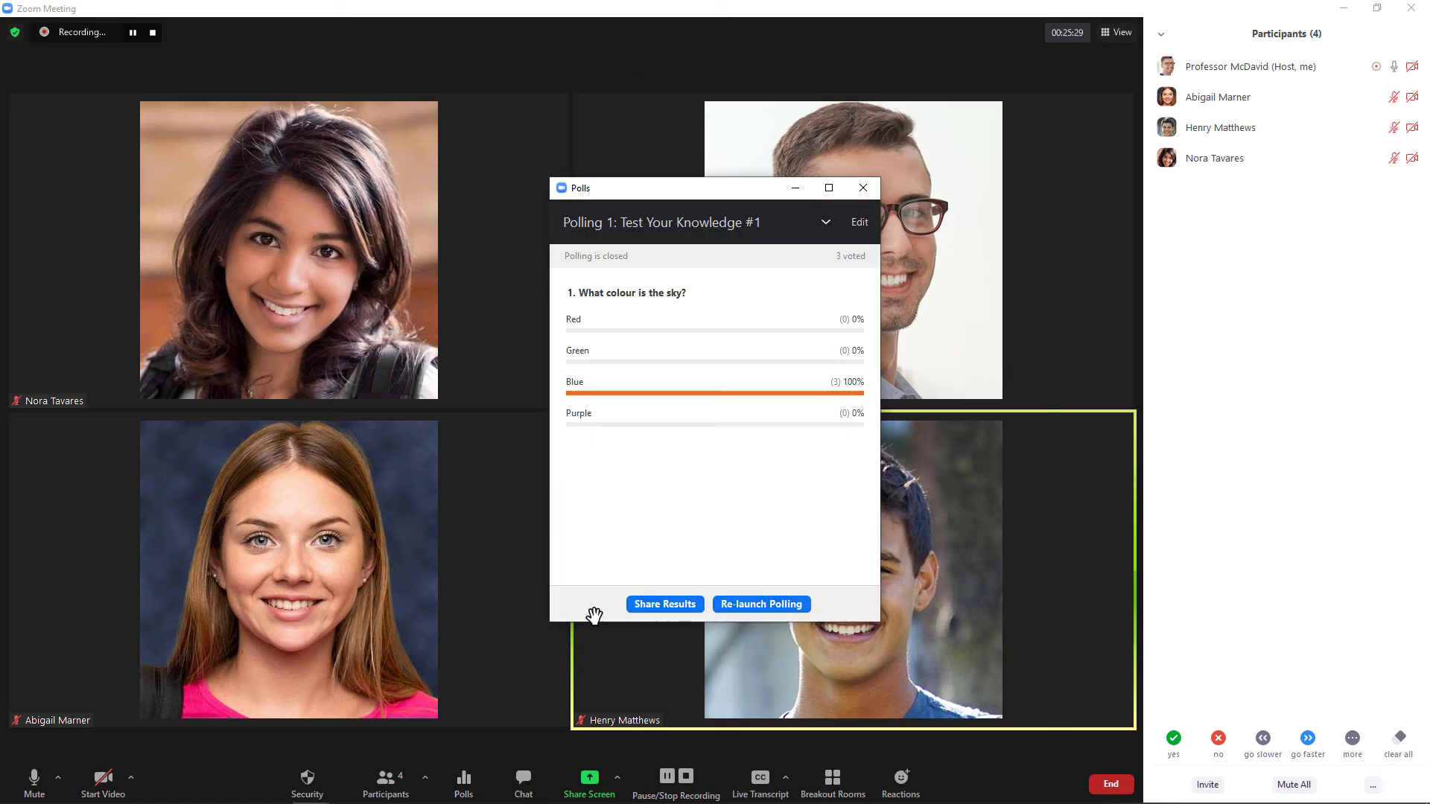
click(825, 221)
Launch Test Your Knowledge #2, end it after all three vote Purple, and close Polls.
click(739, 268)
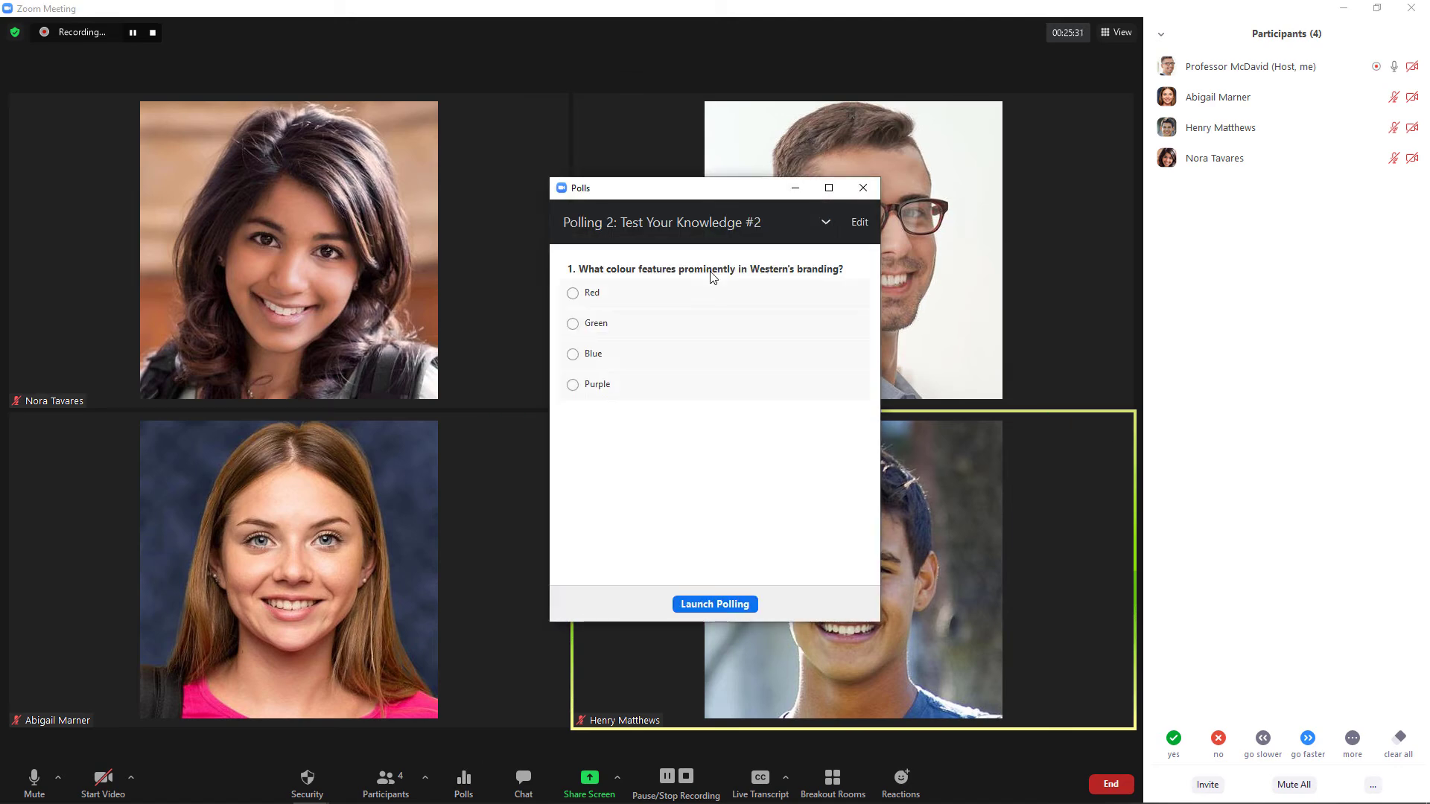
click(717, 605)
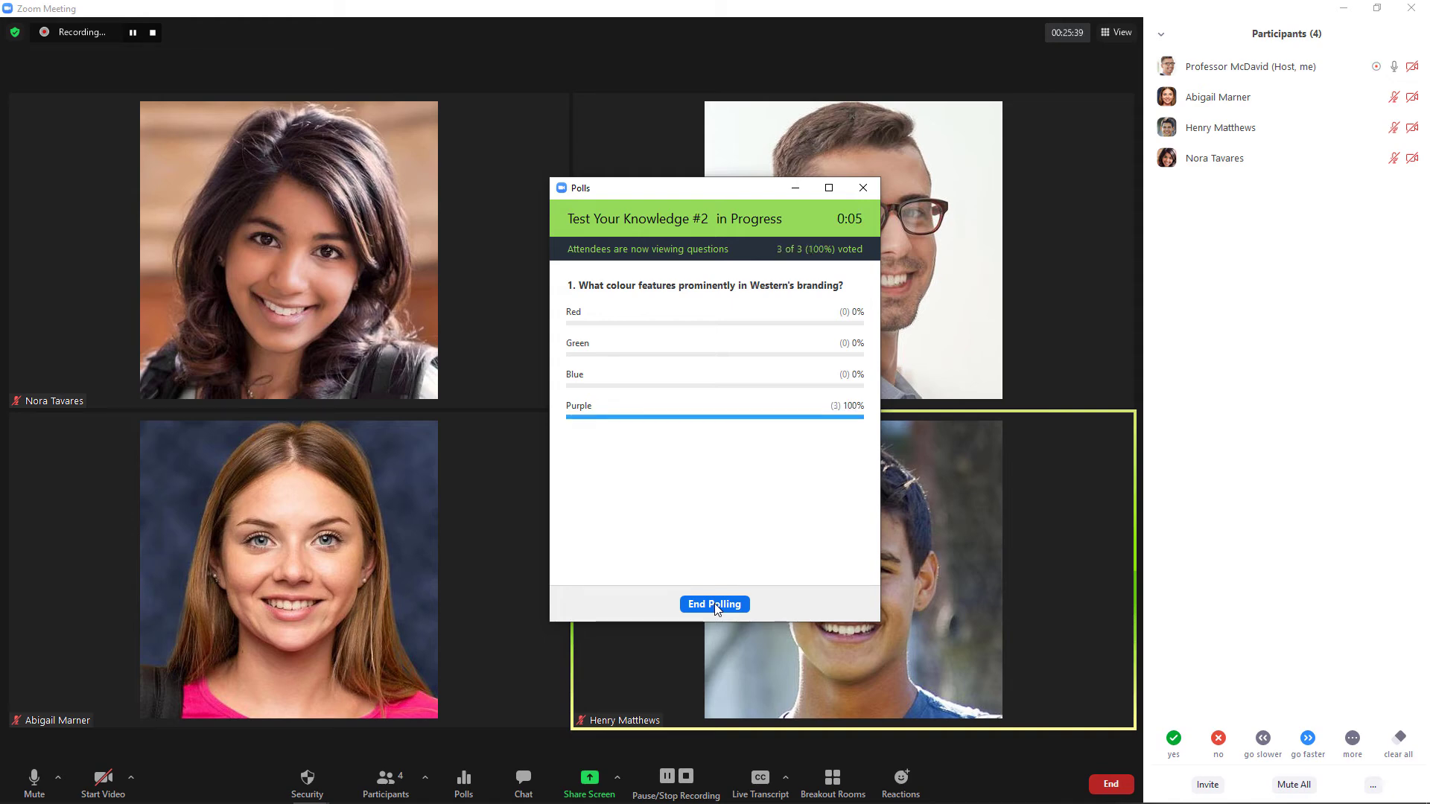
click(715, 604)
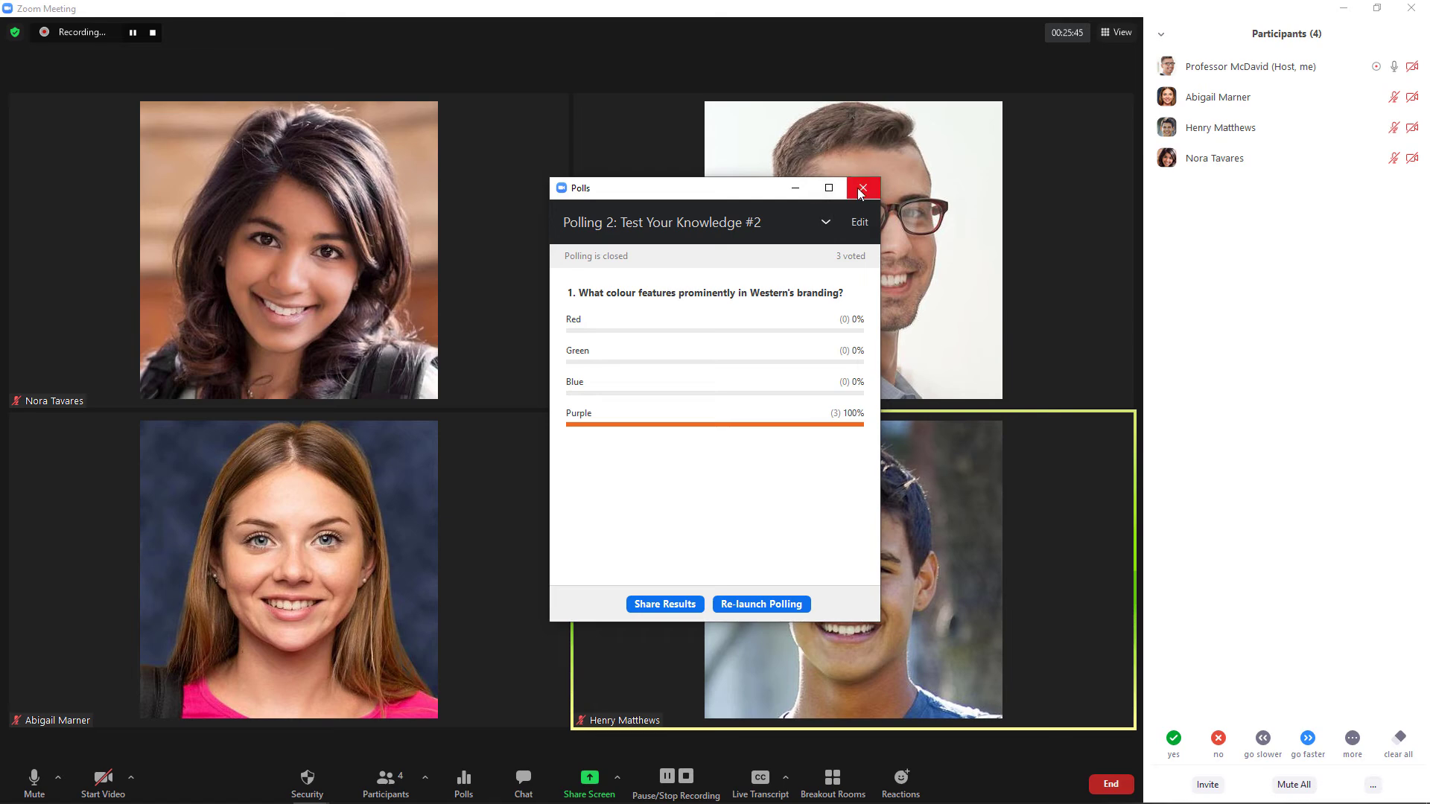
click(863, 187)
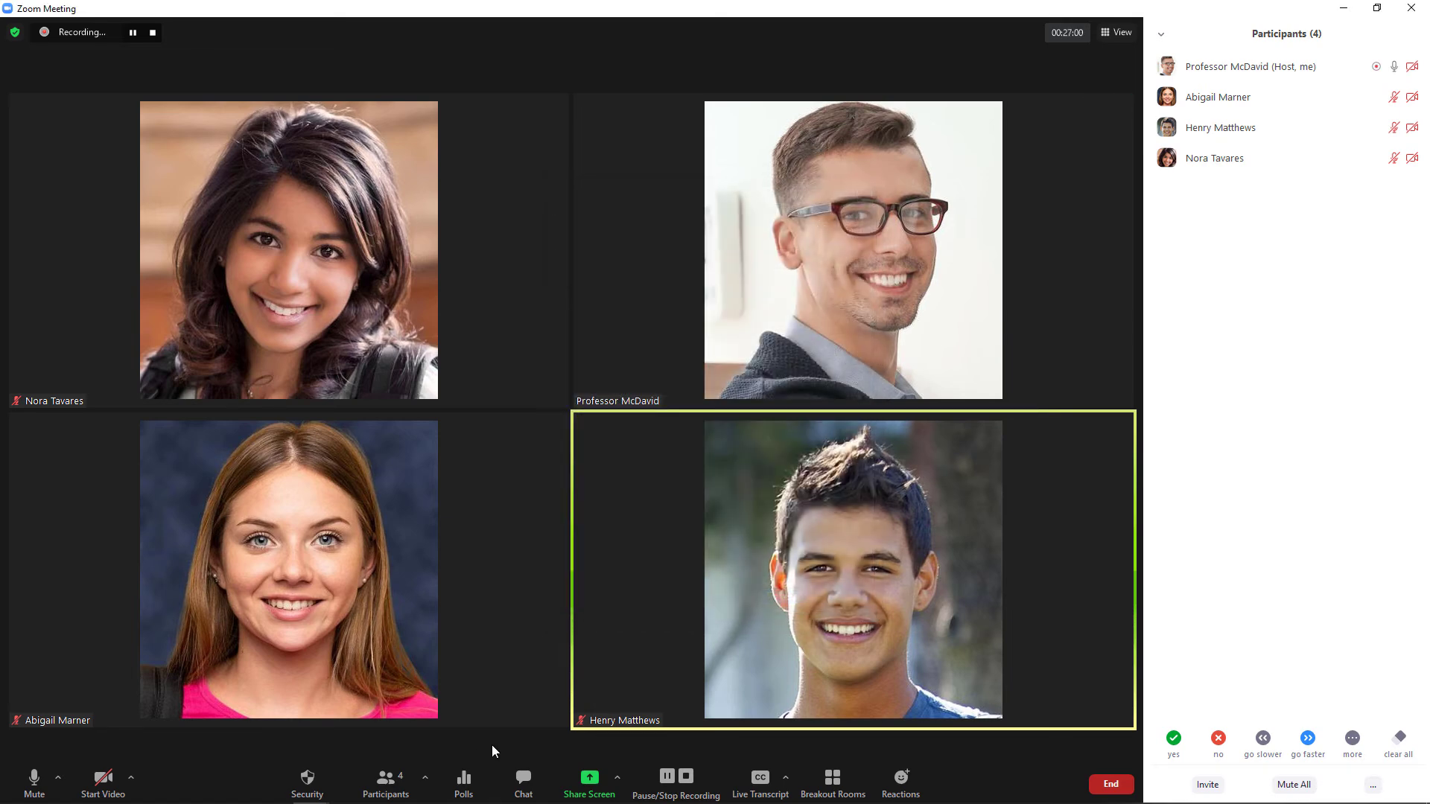
Open Breakout Rooms and recreate all rooms as five automatically assigned rooms.
click(823, 780)
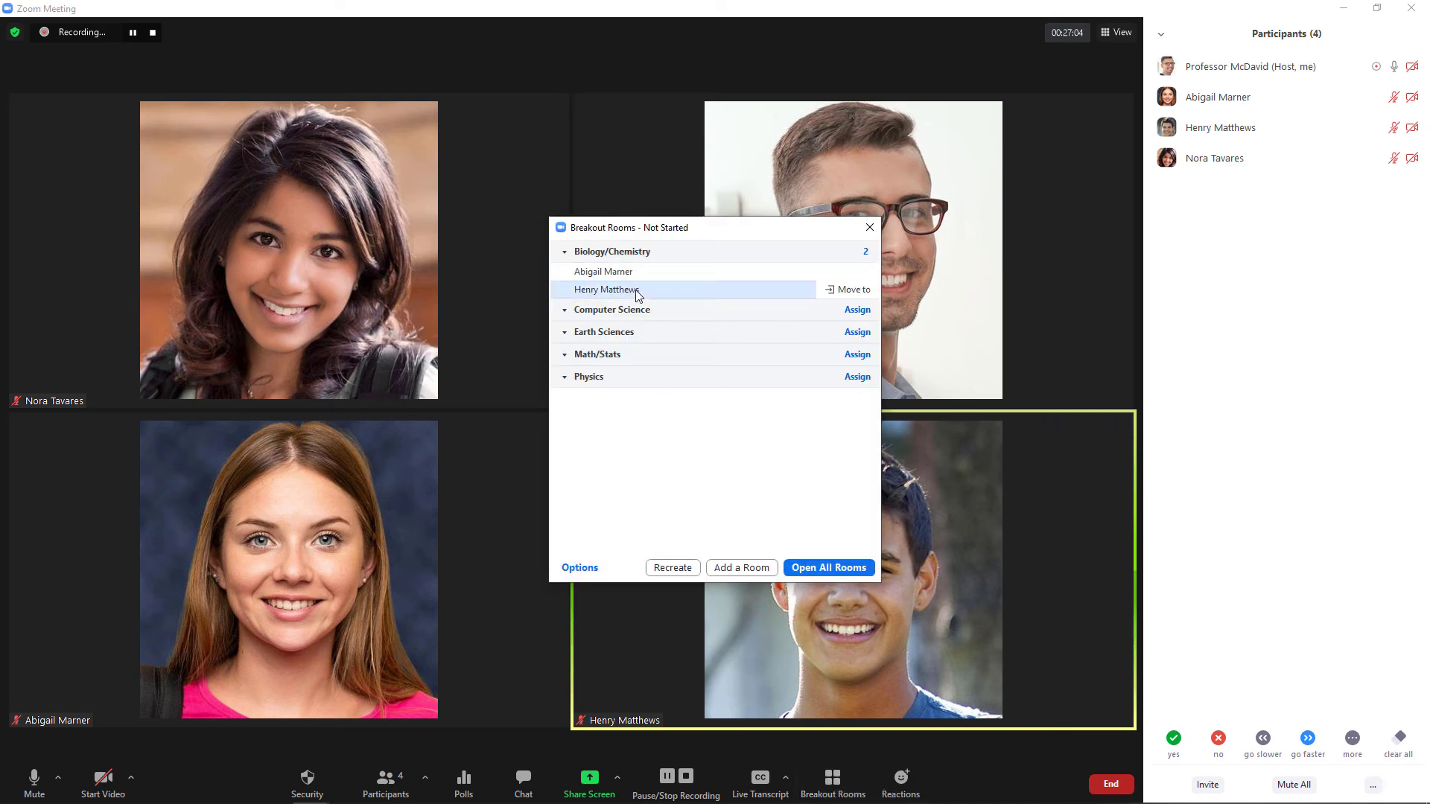
click(565, 310)
click(565, 332)
click(565, 355)
click(564, 377)
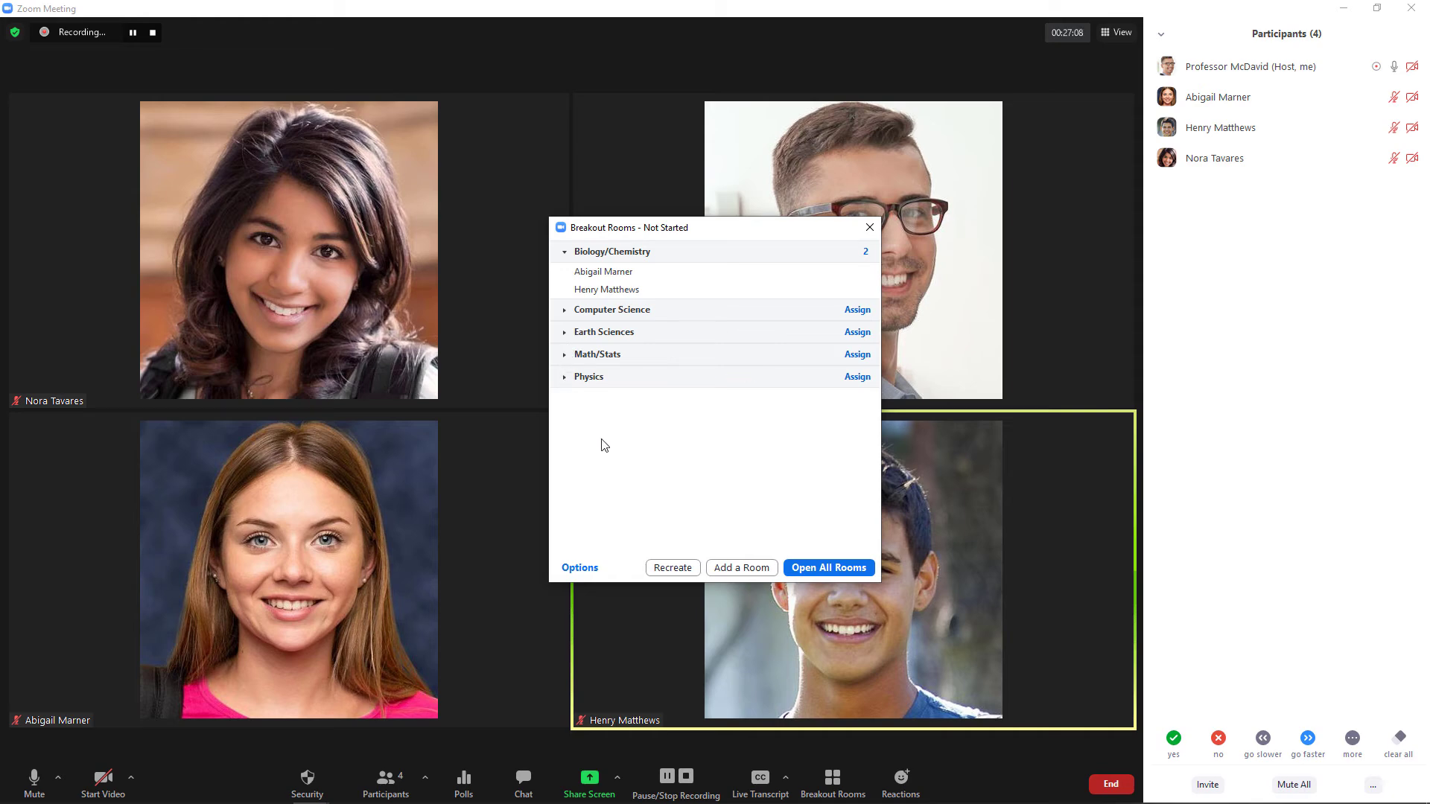
click(666, 568)
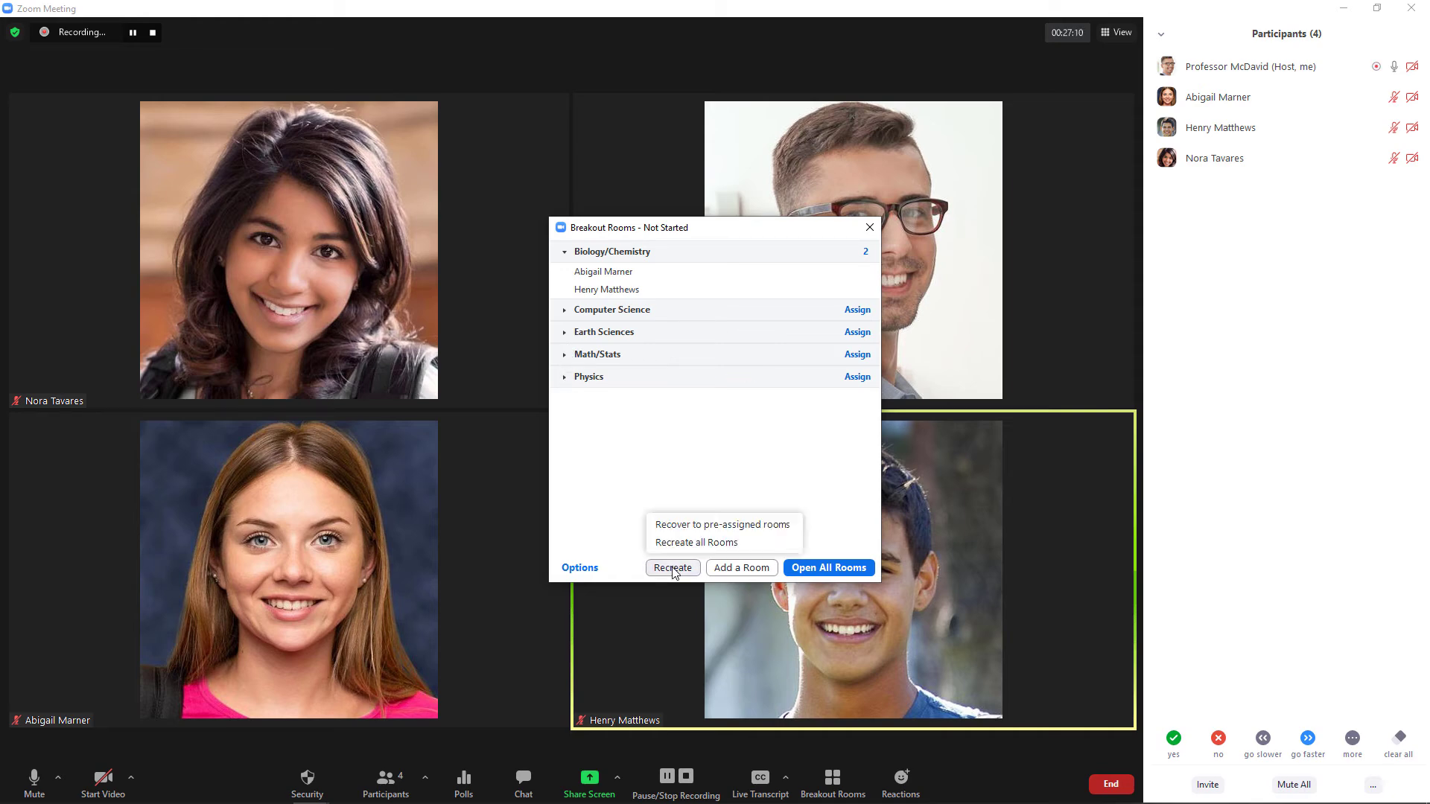
click(683, 544)
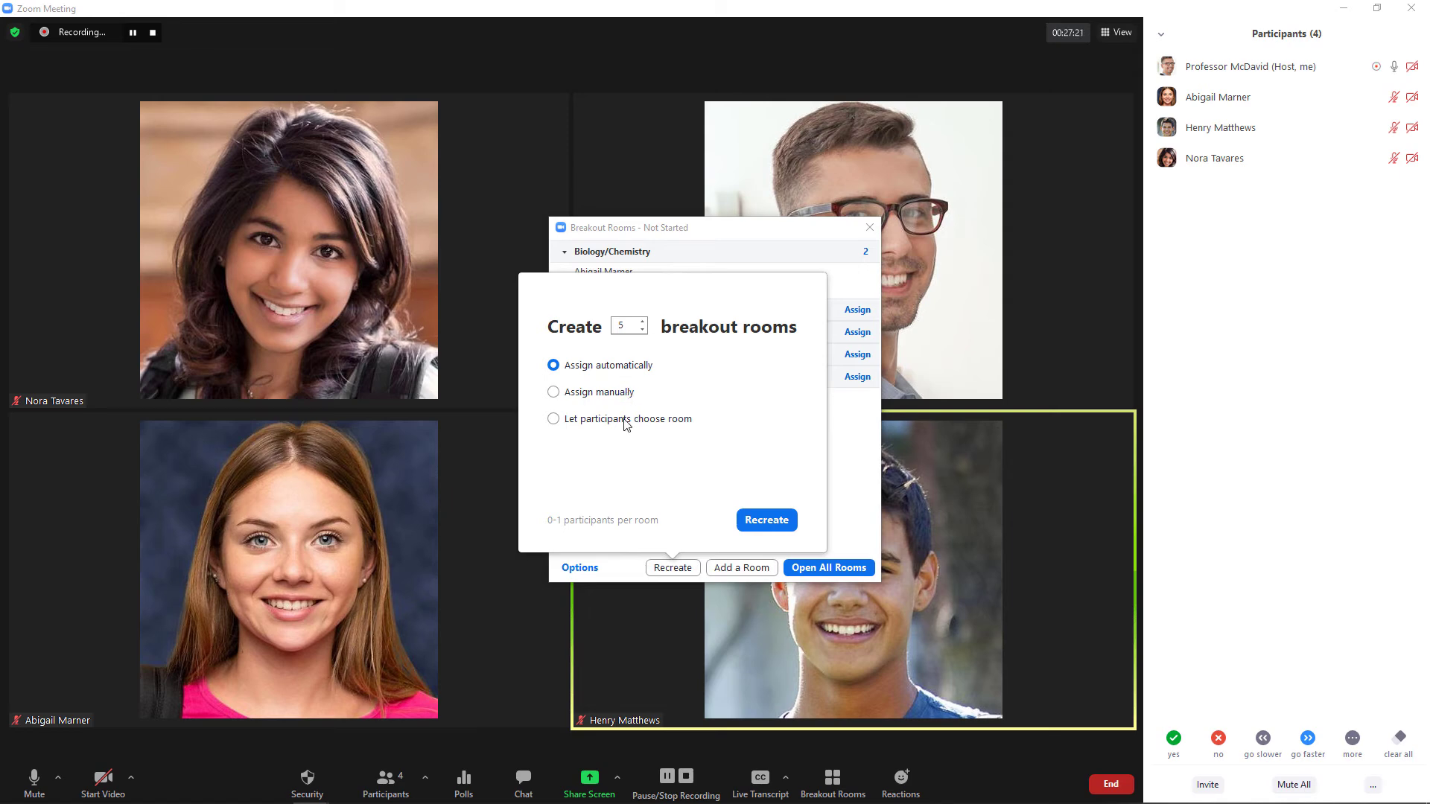
click(765, 520)
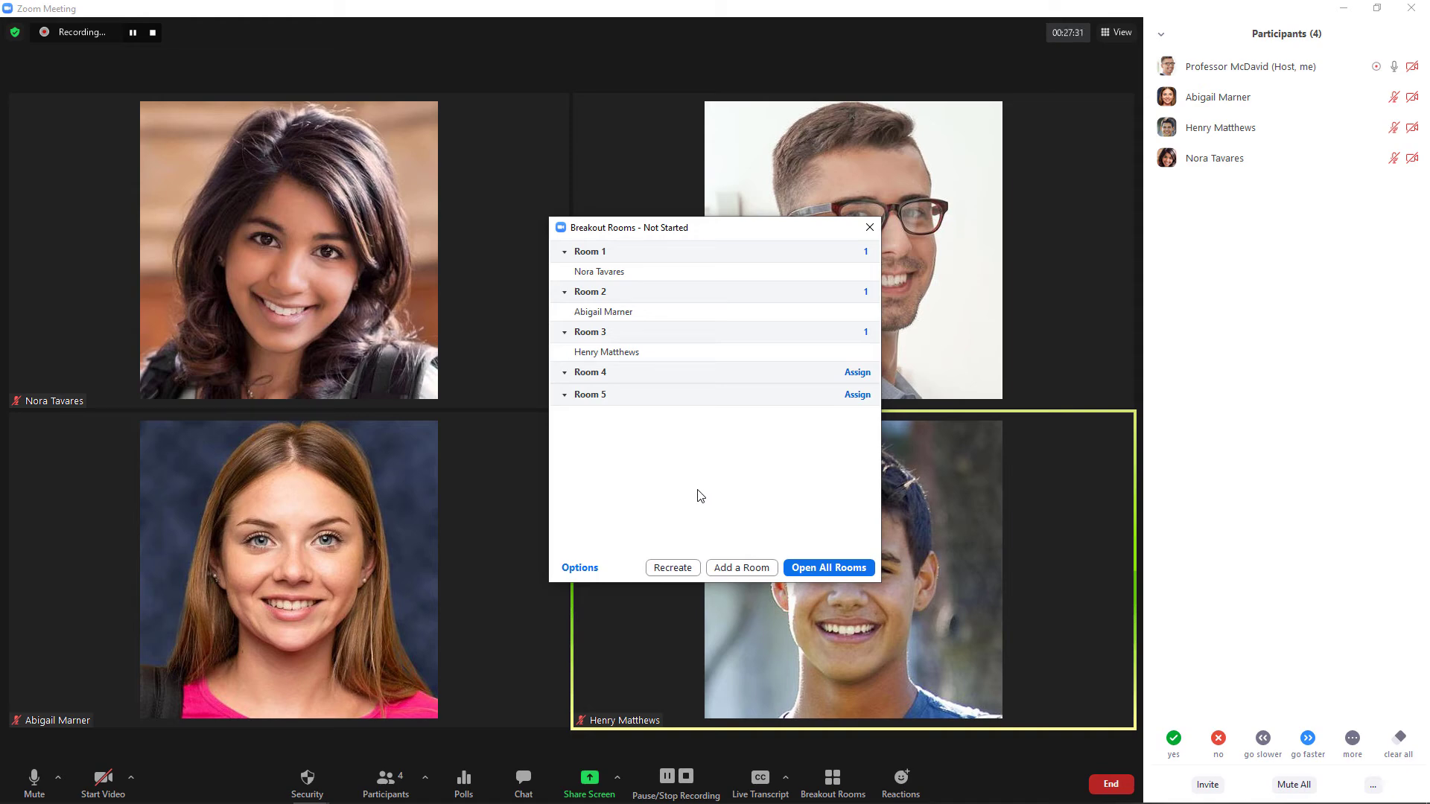
Recover the pre-assigned breakout rooms, confirming the replacement.
click(673, 568)
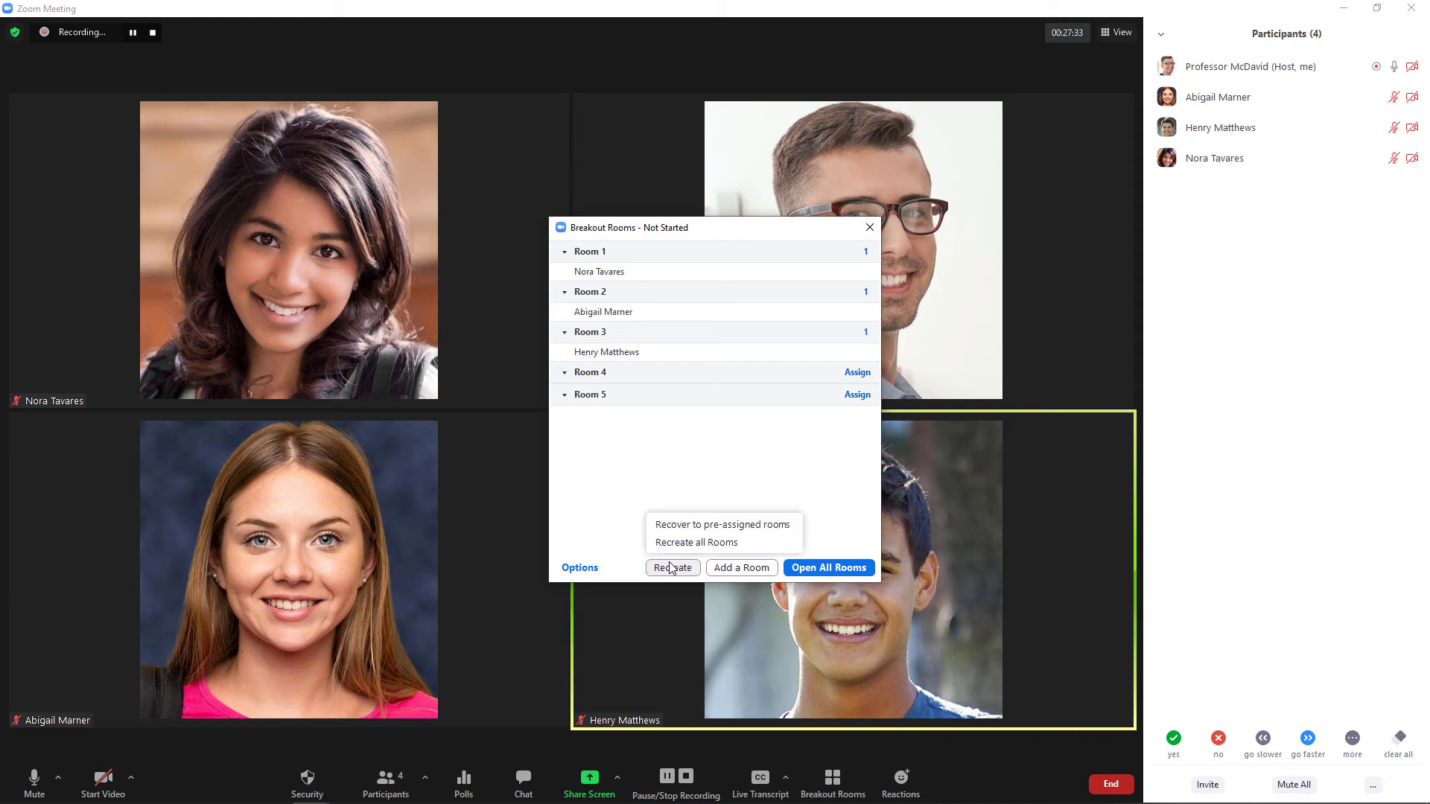
click(679, 525)
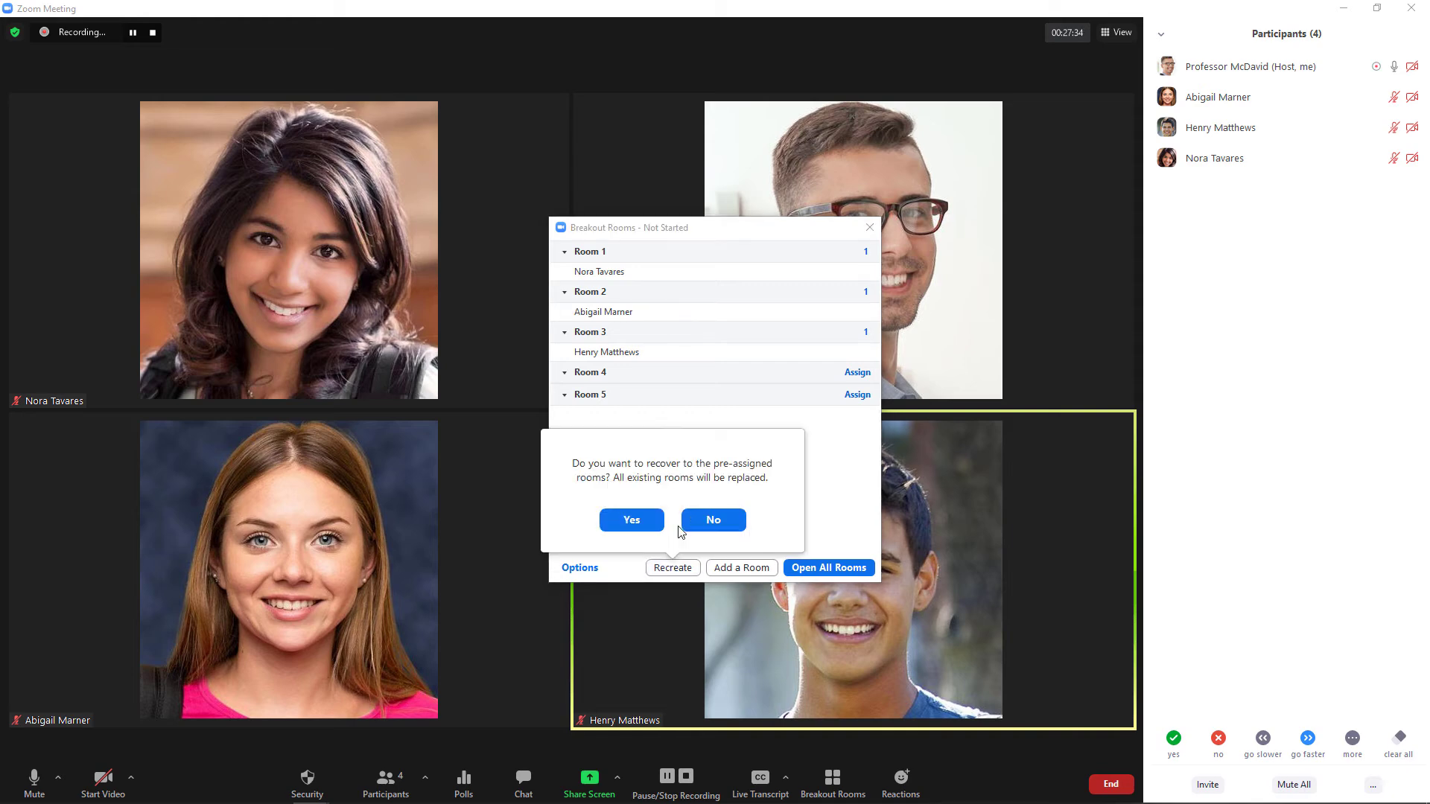
click(630, 521)
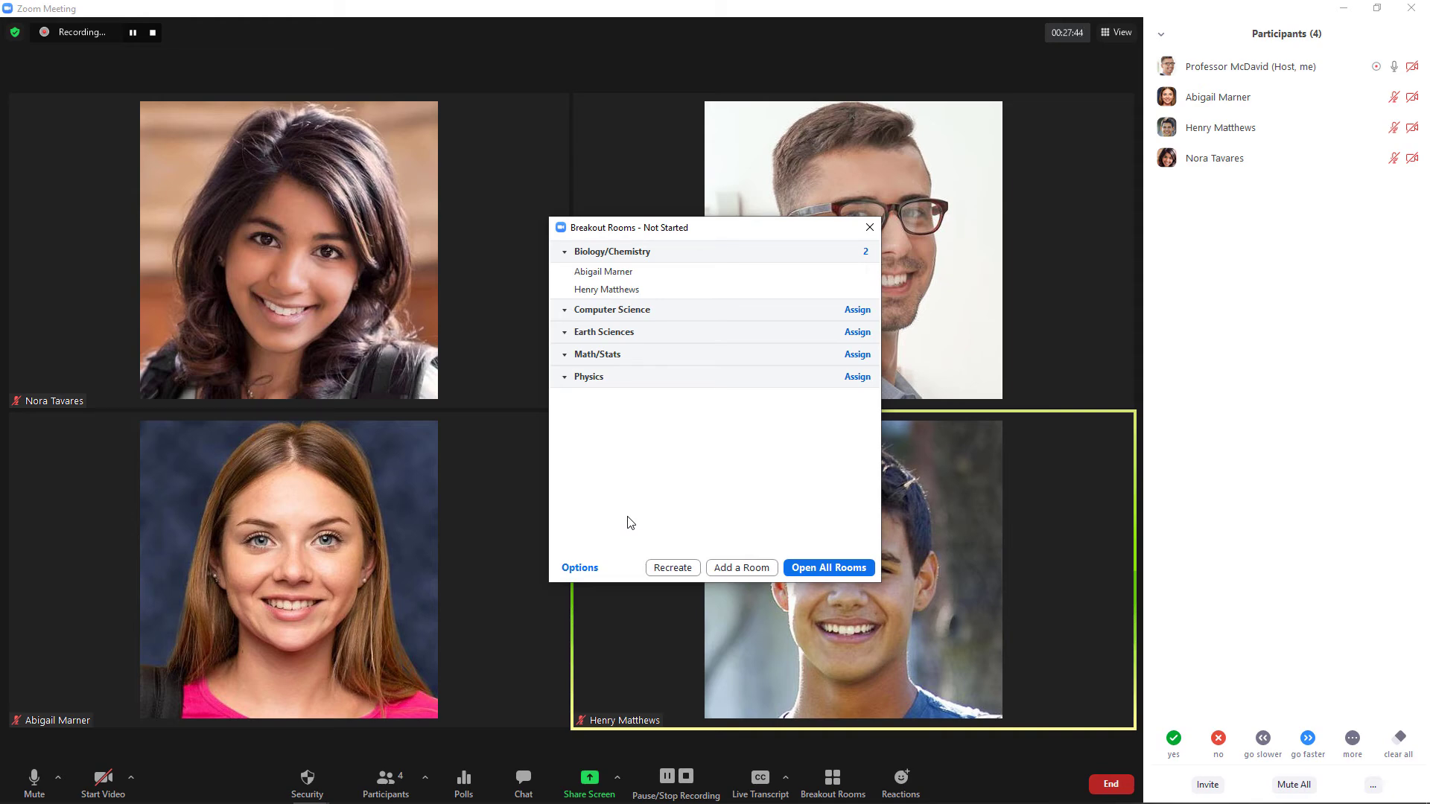
Assign the unassigned participant to the Computer Science room.
click(857, 309)
click(898, 310)
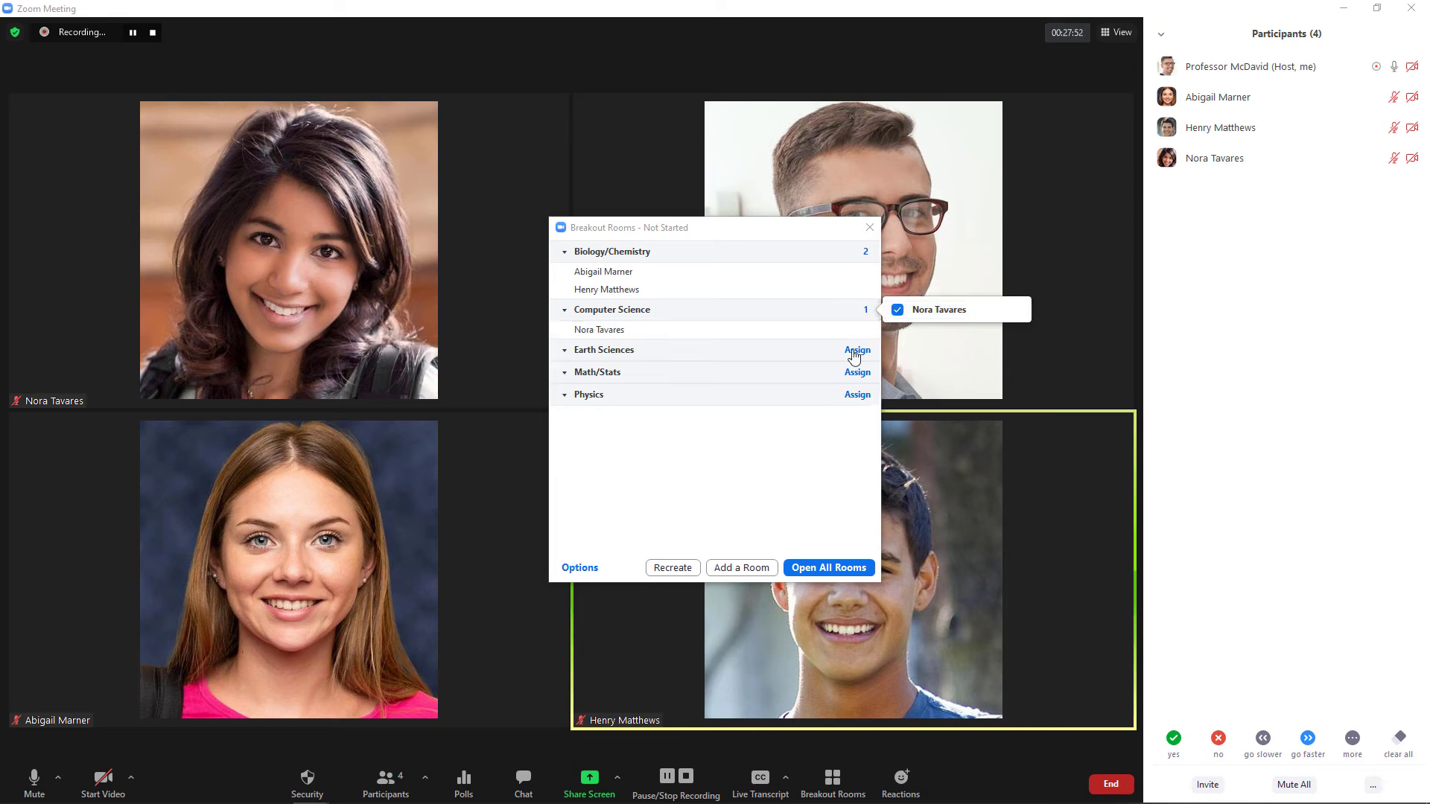
click(763, 458)
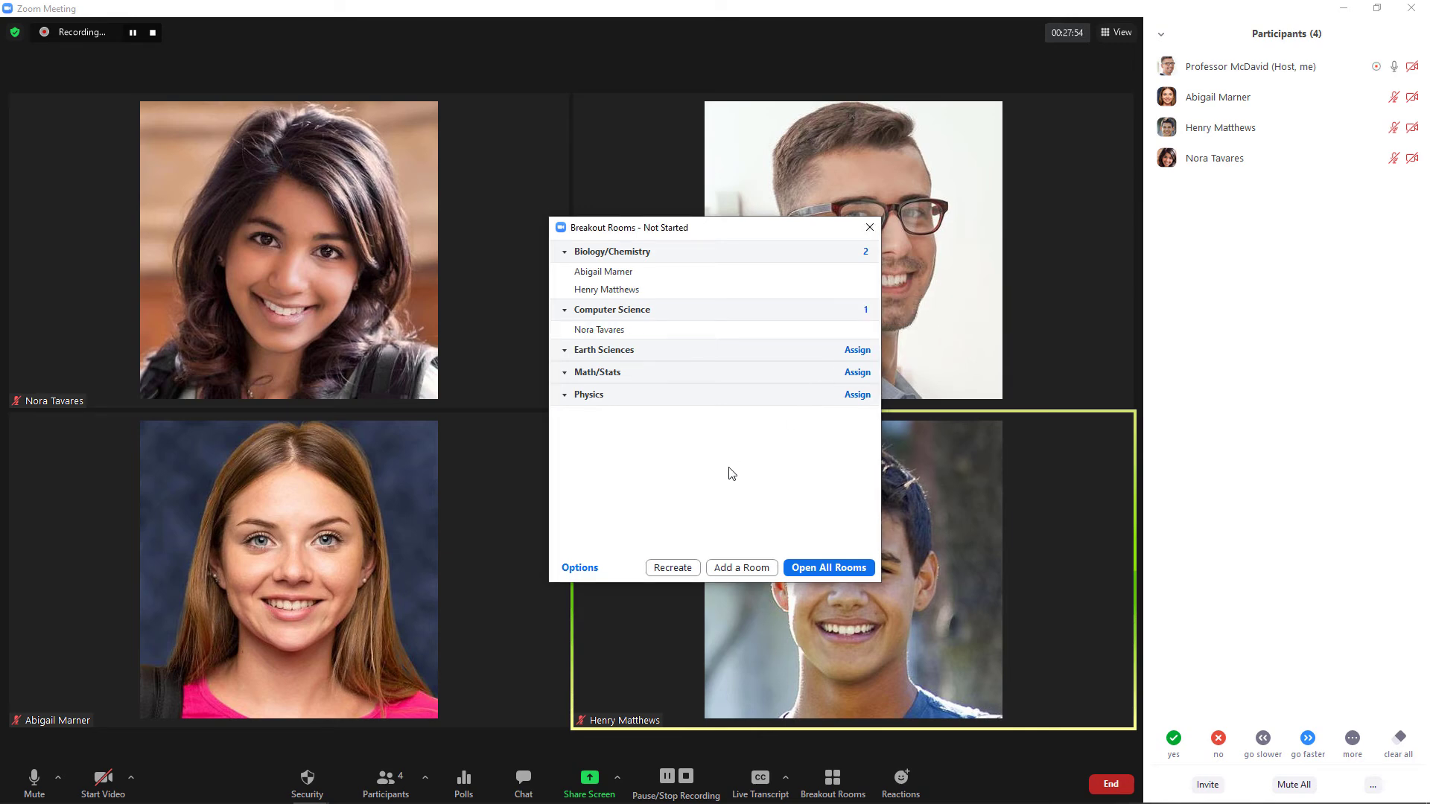
click(580, 568)
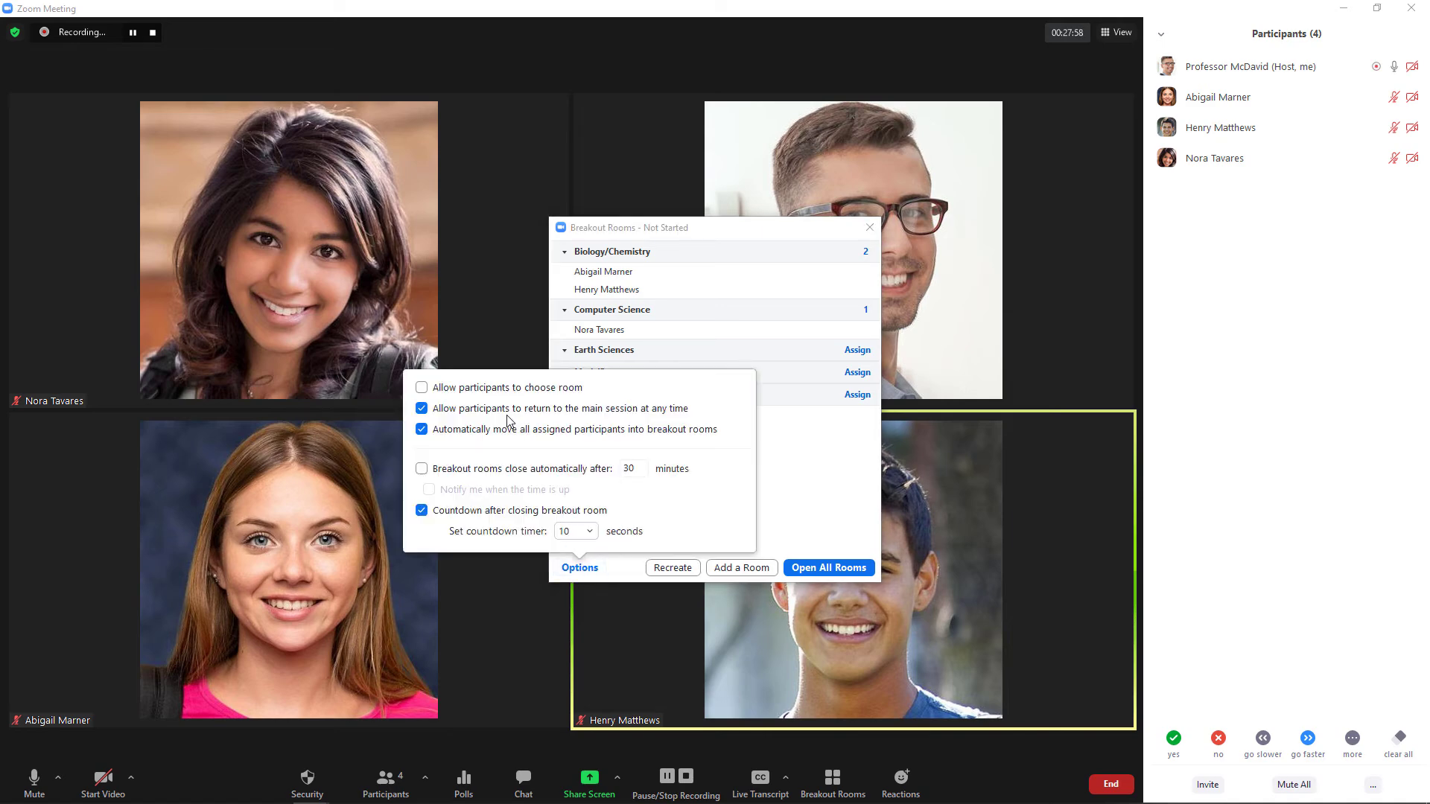
Tick 'Allow participants to choose room' and open all the breakout rooms.
click(422, 388)
click(828, 567)
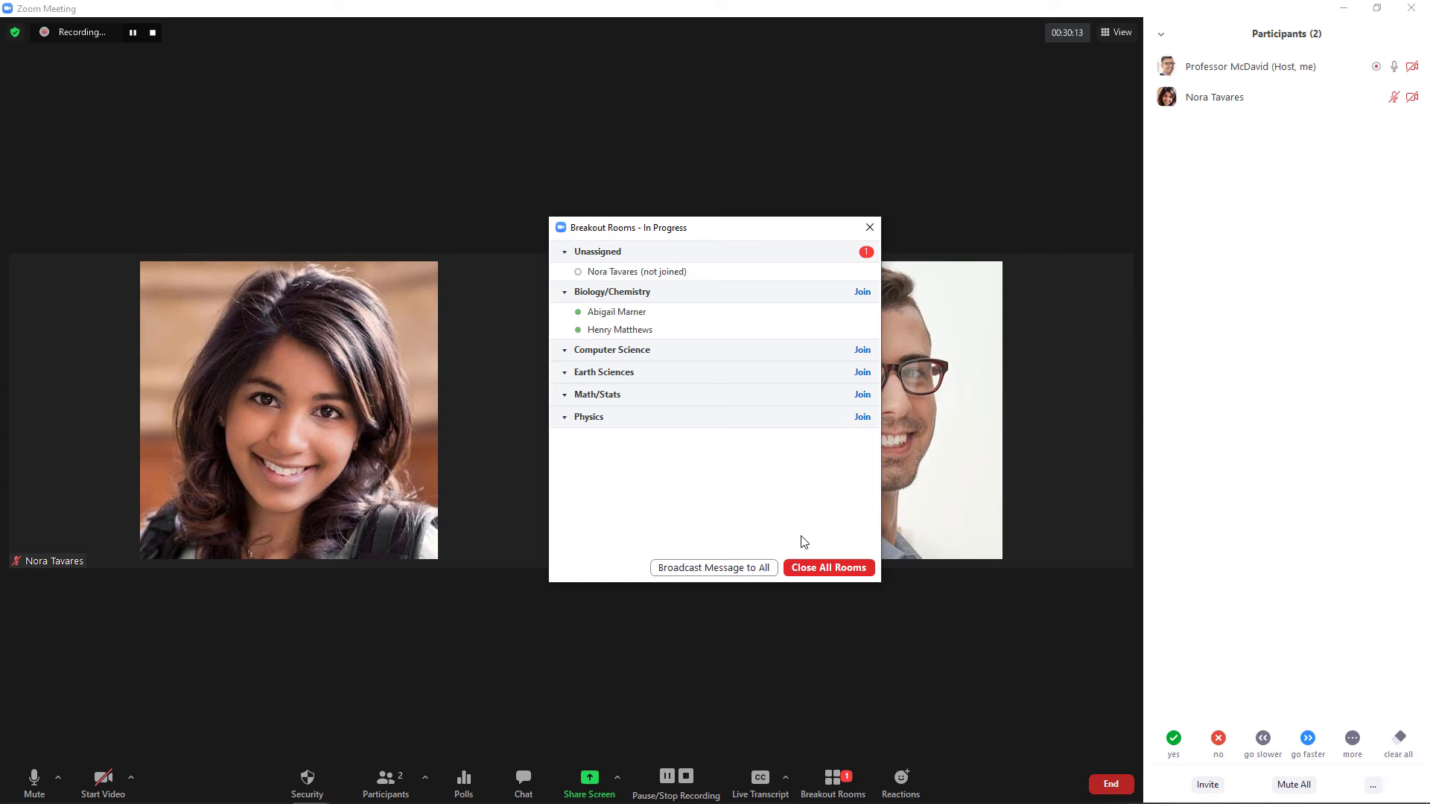
Turn on Share Screen under 'Allow participants to' in the meeting's Security options.
click(318, 774)
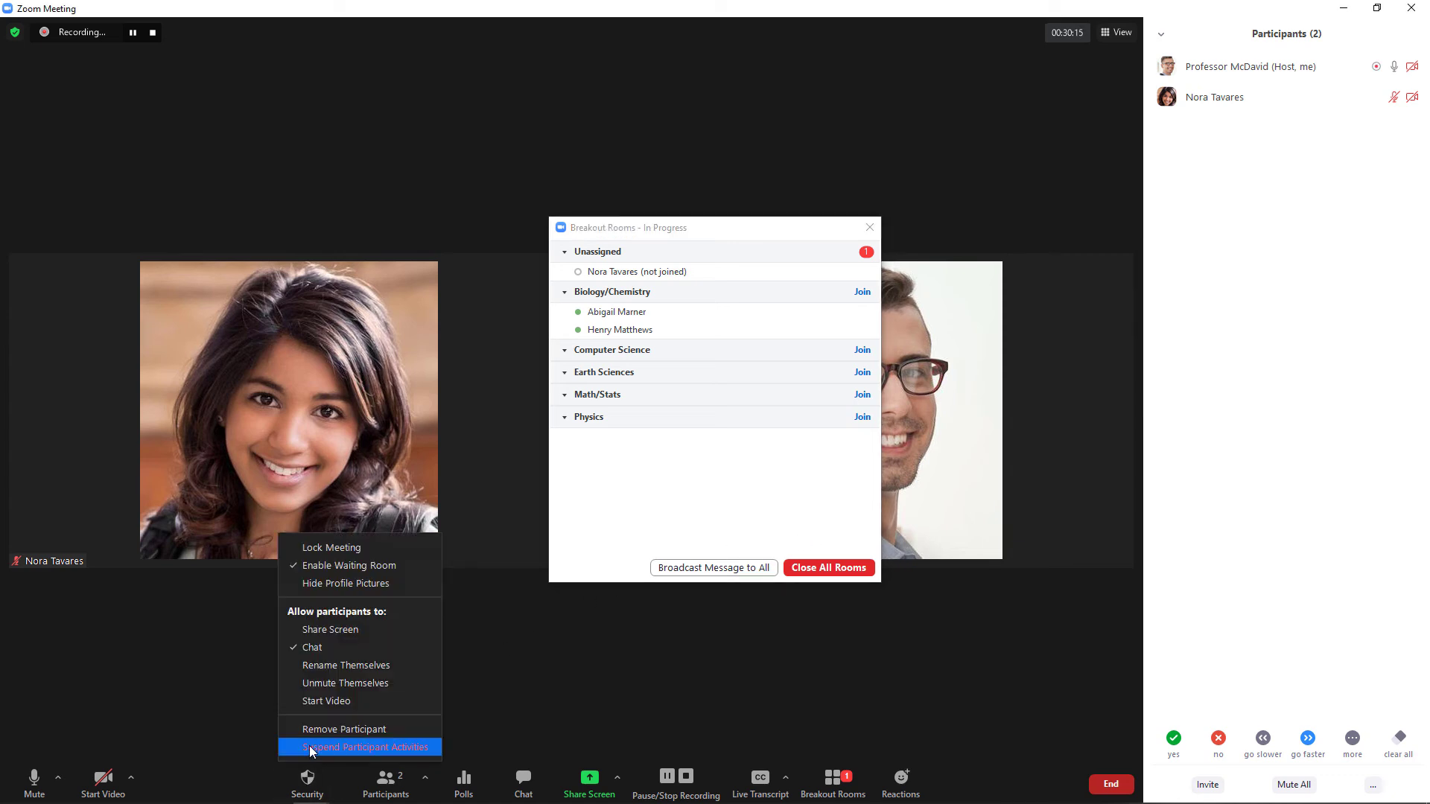
click(316, 711)
click(310, 791)
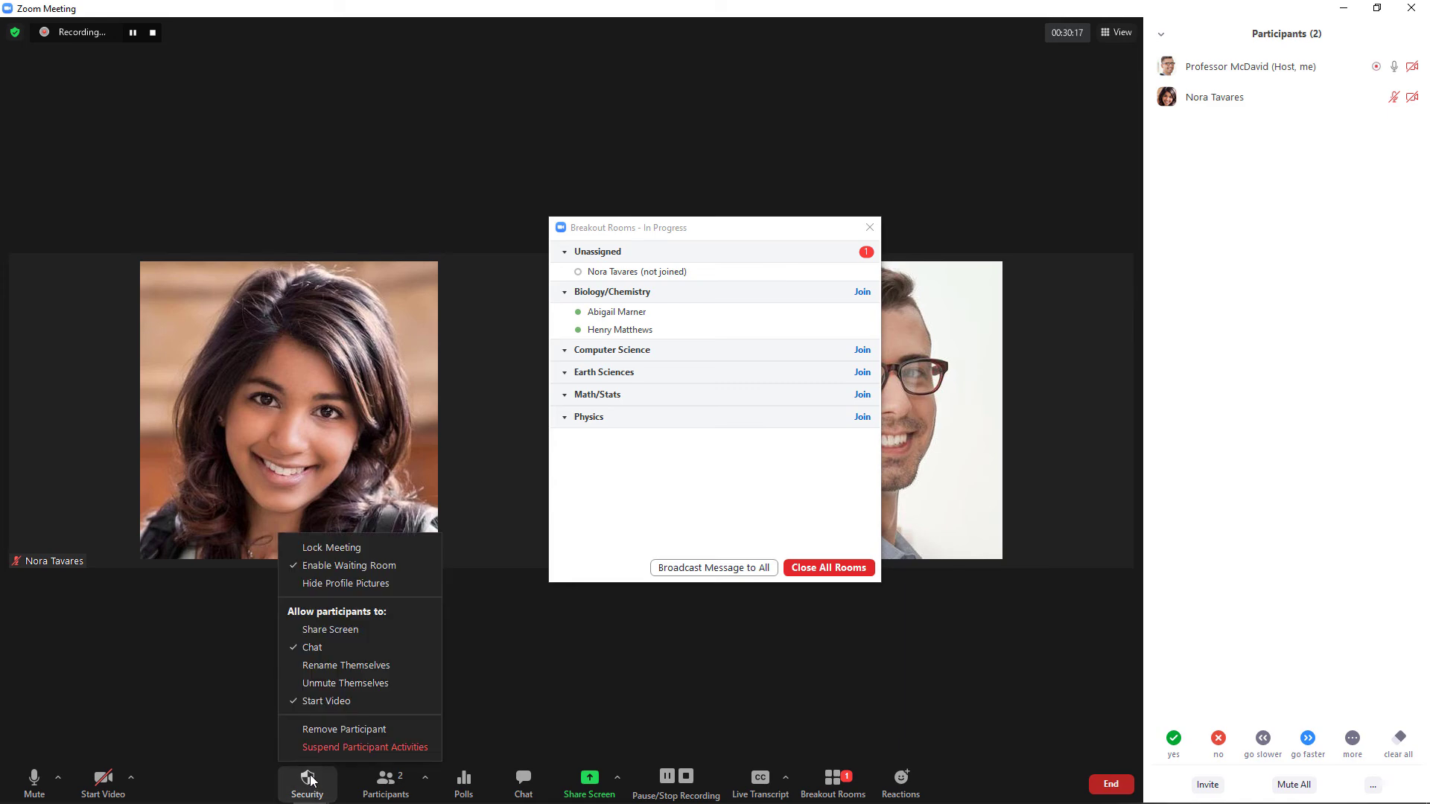
click(319, 684)
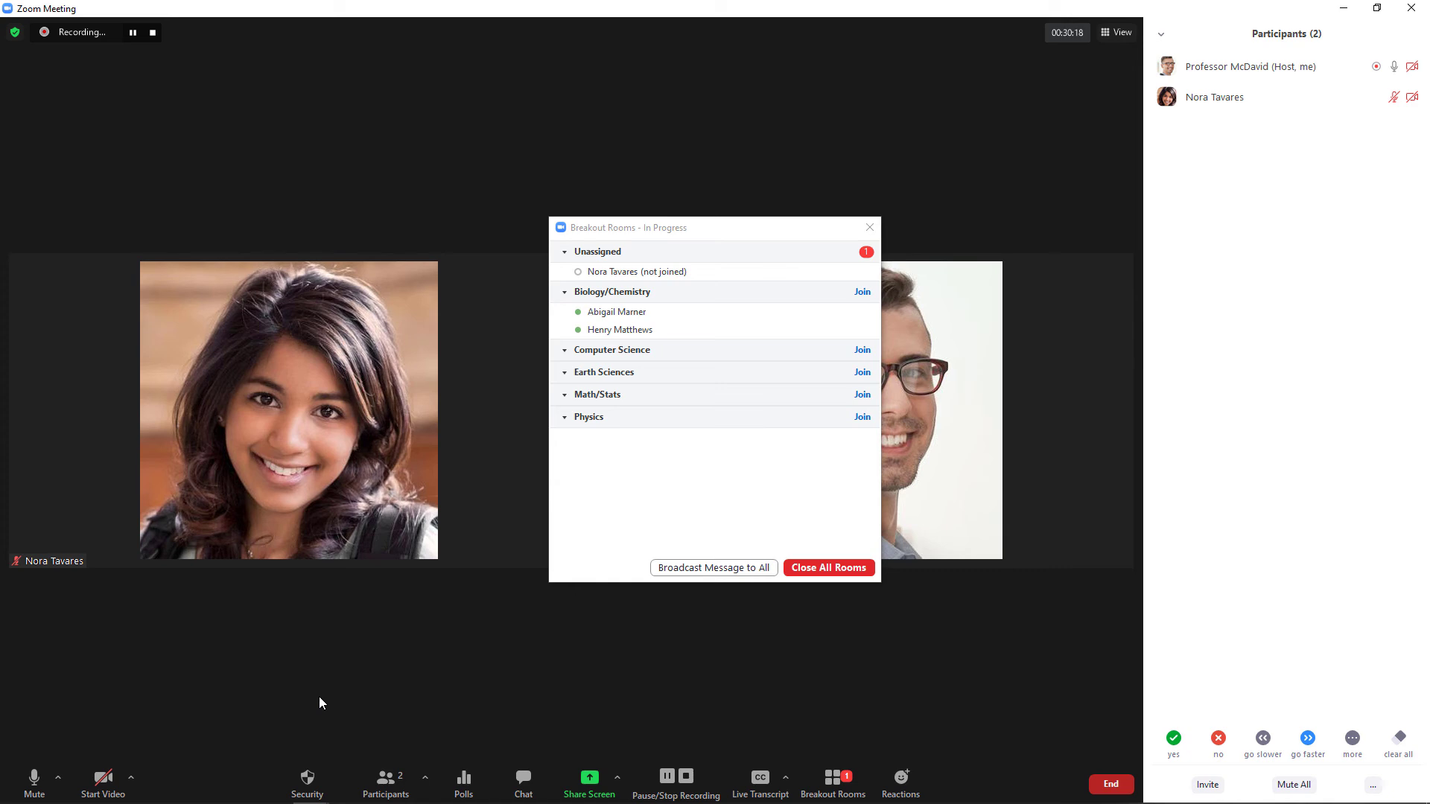
click(309, 785)
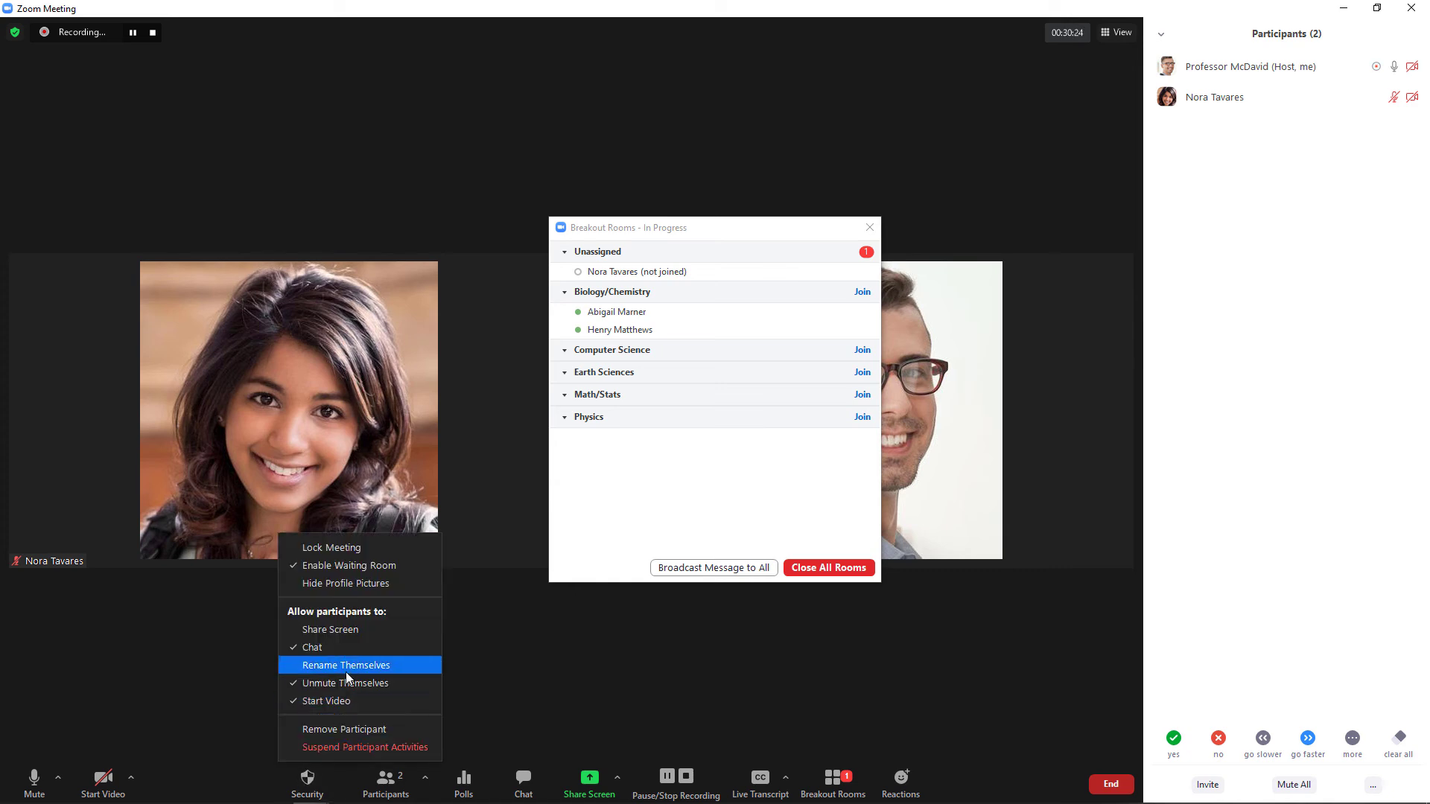
click(363, 629)
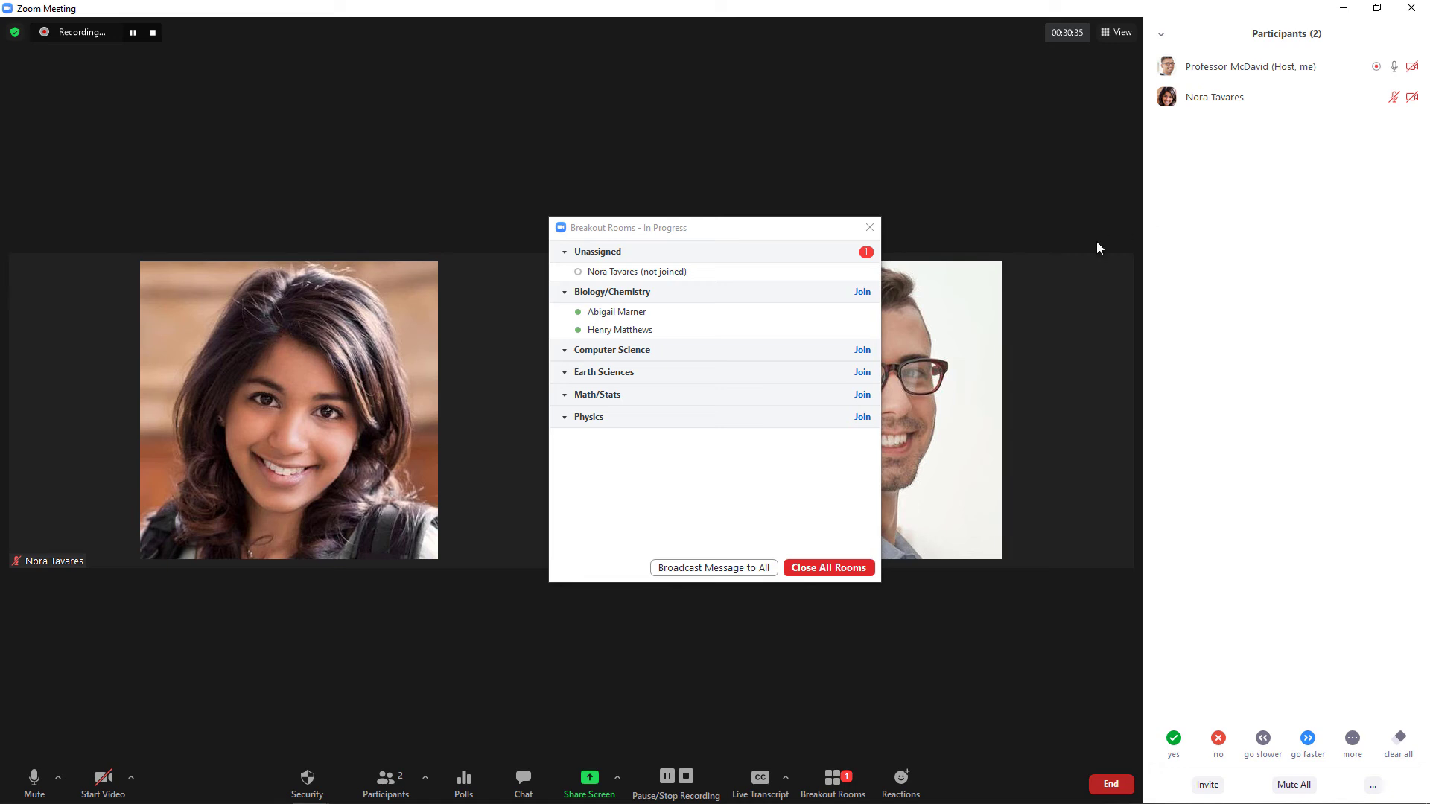
mouse_move(741, 271)
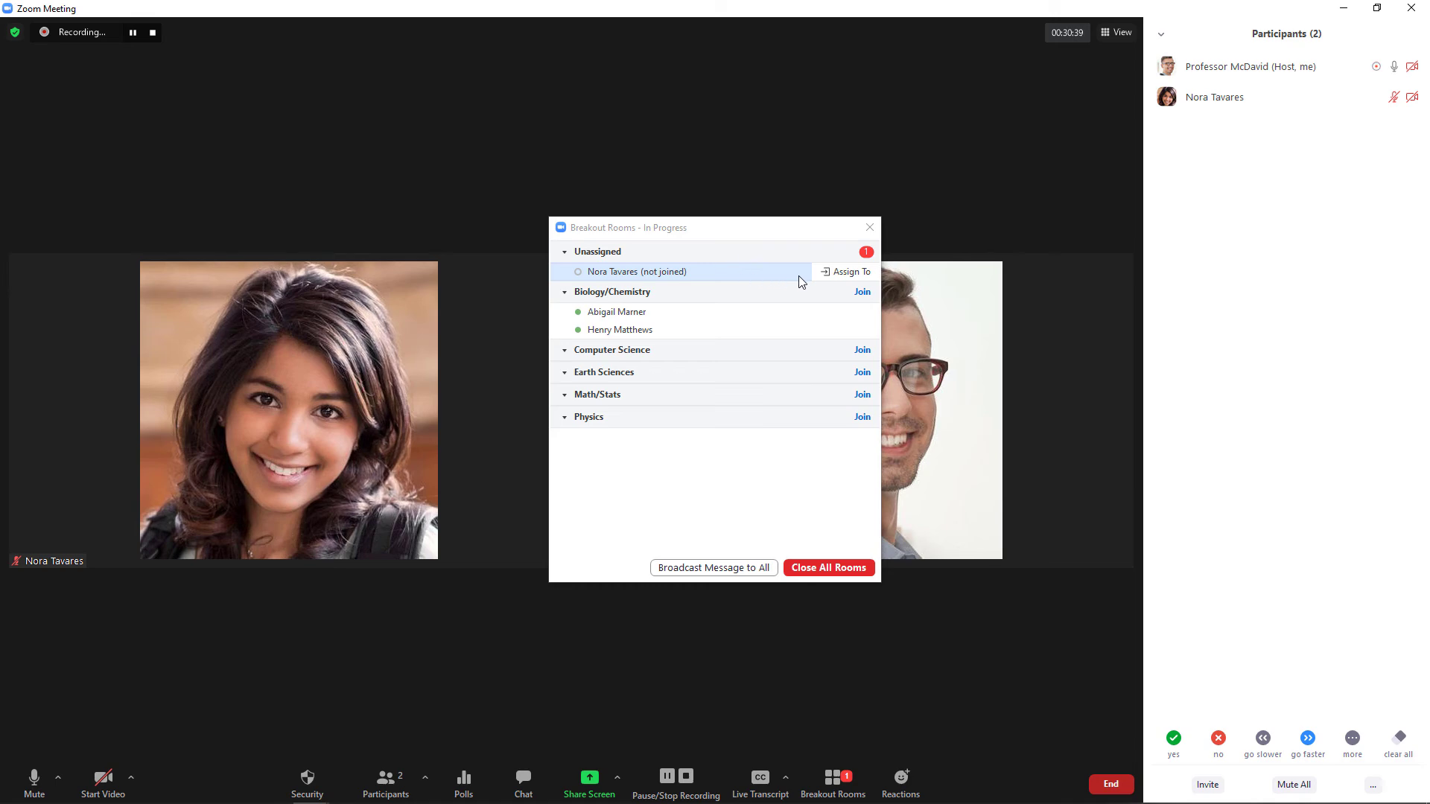
Assign the unassigned participant to Biology/Chemistry, then move them to Computer Science.
click(838, 273)
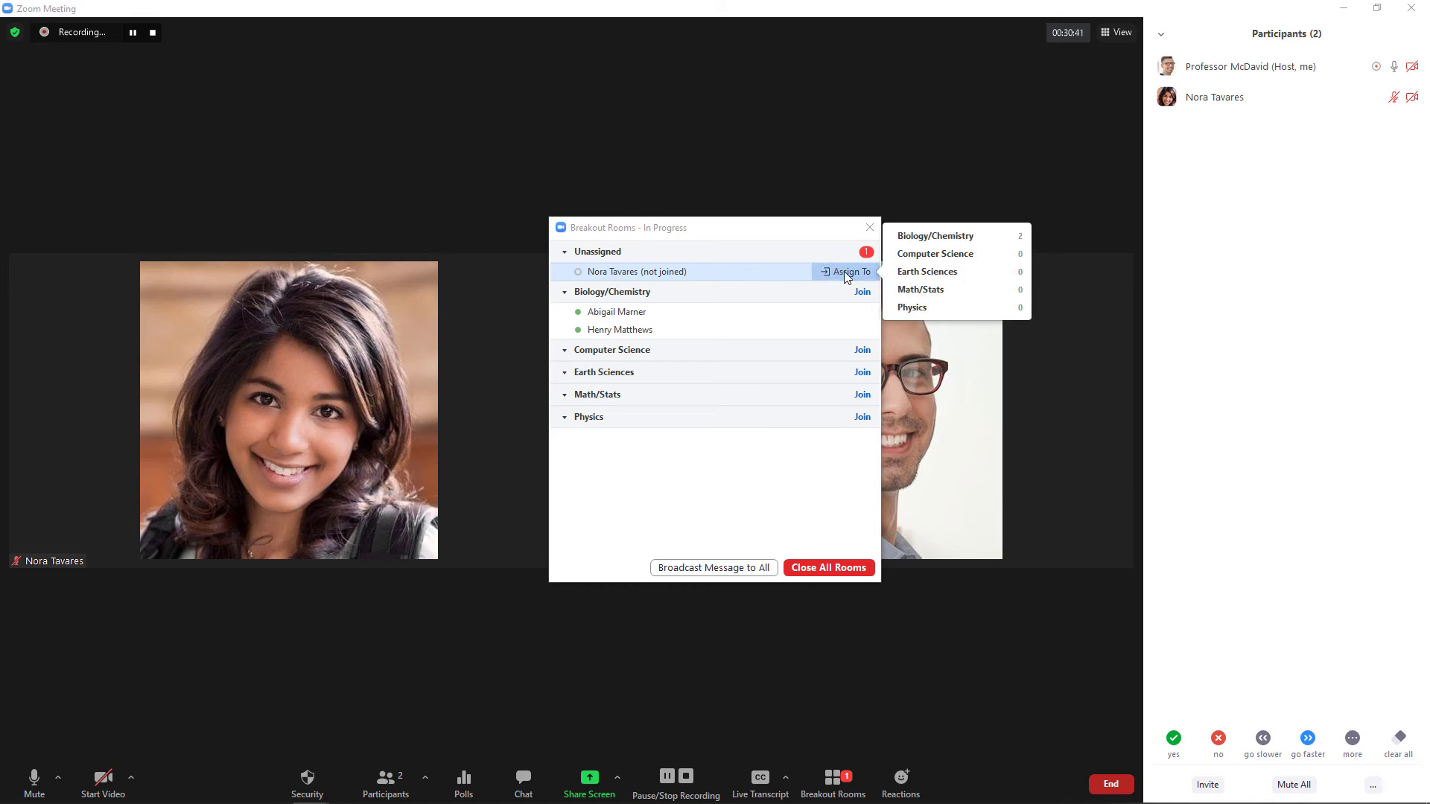
click(930, 237)
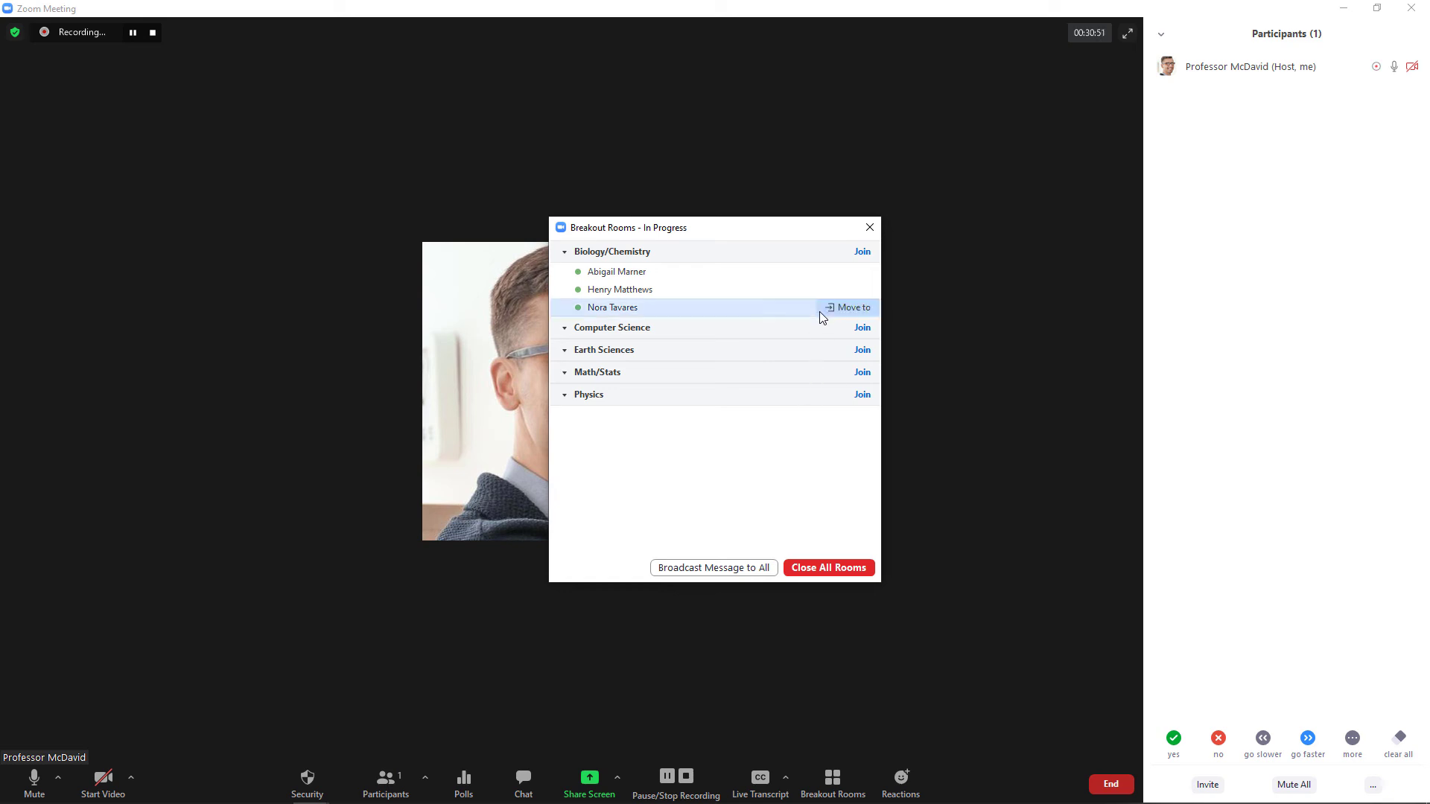
click(843, 306)
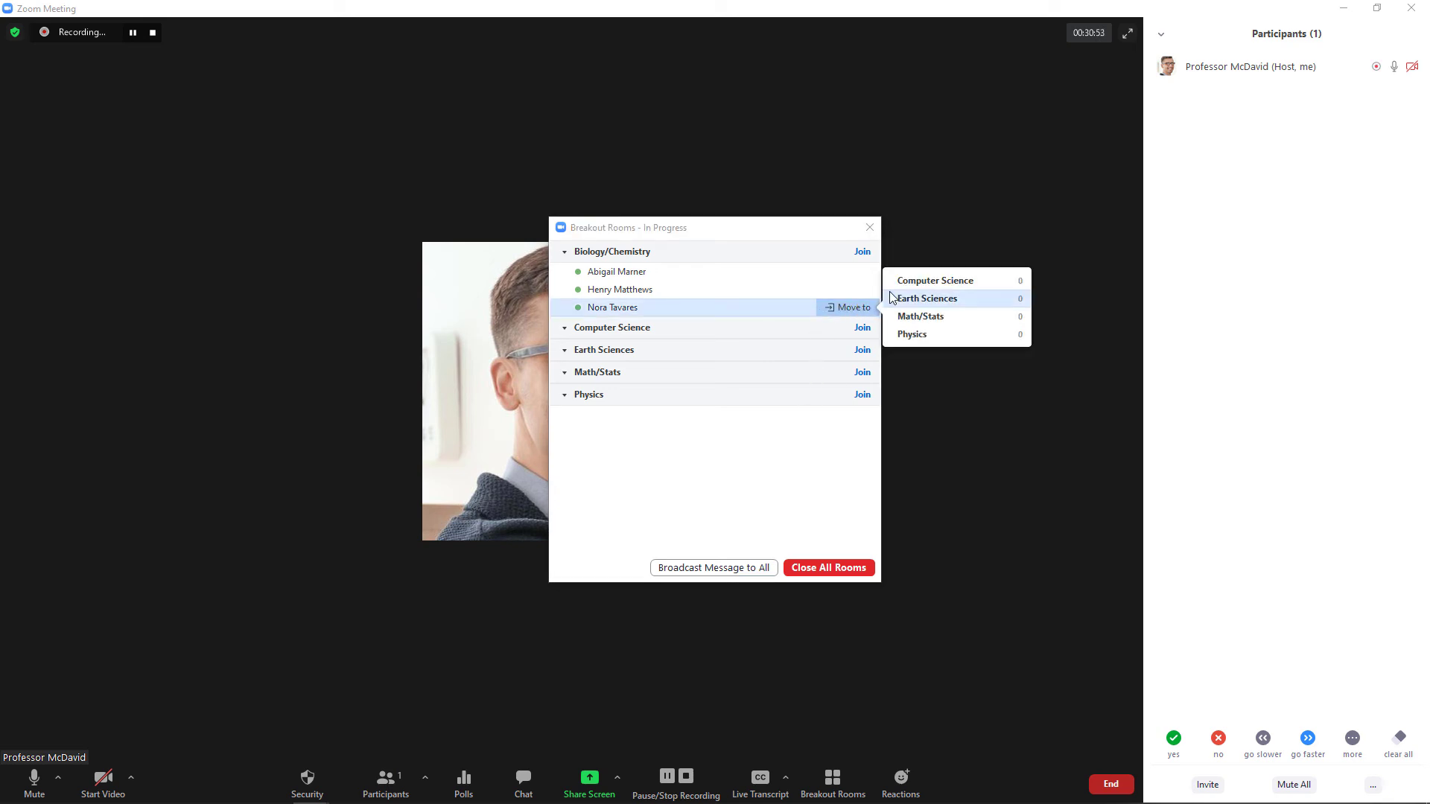
click(910, 282)
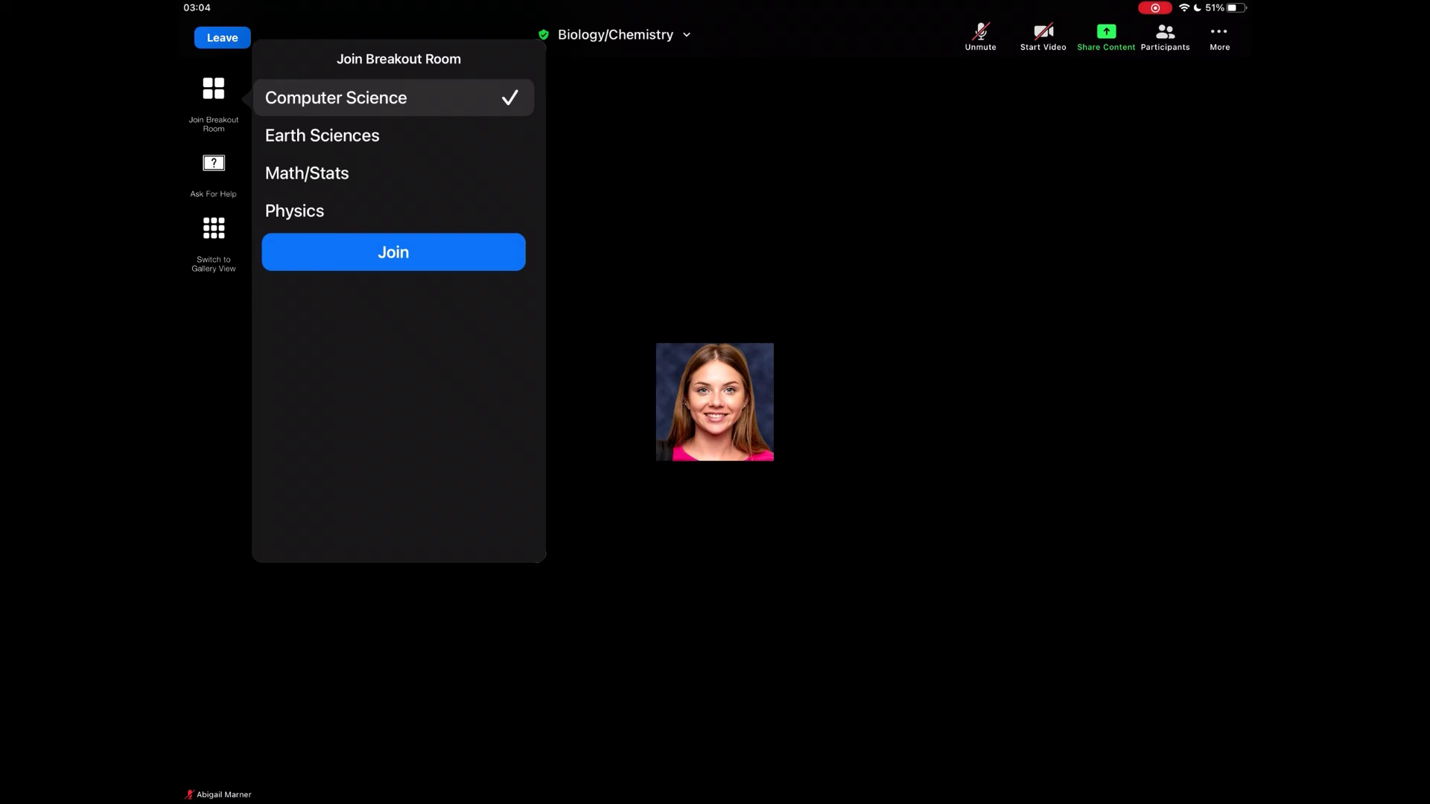
On the iPad, join the Computer Science breakout room and request the host's help.
click(393, 252)
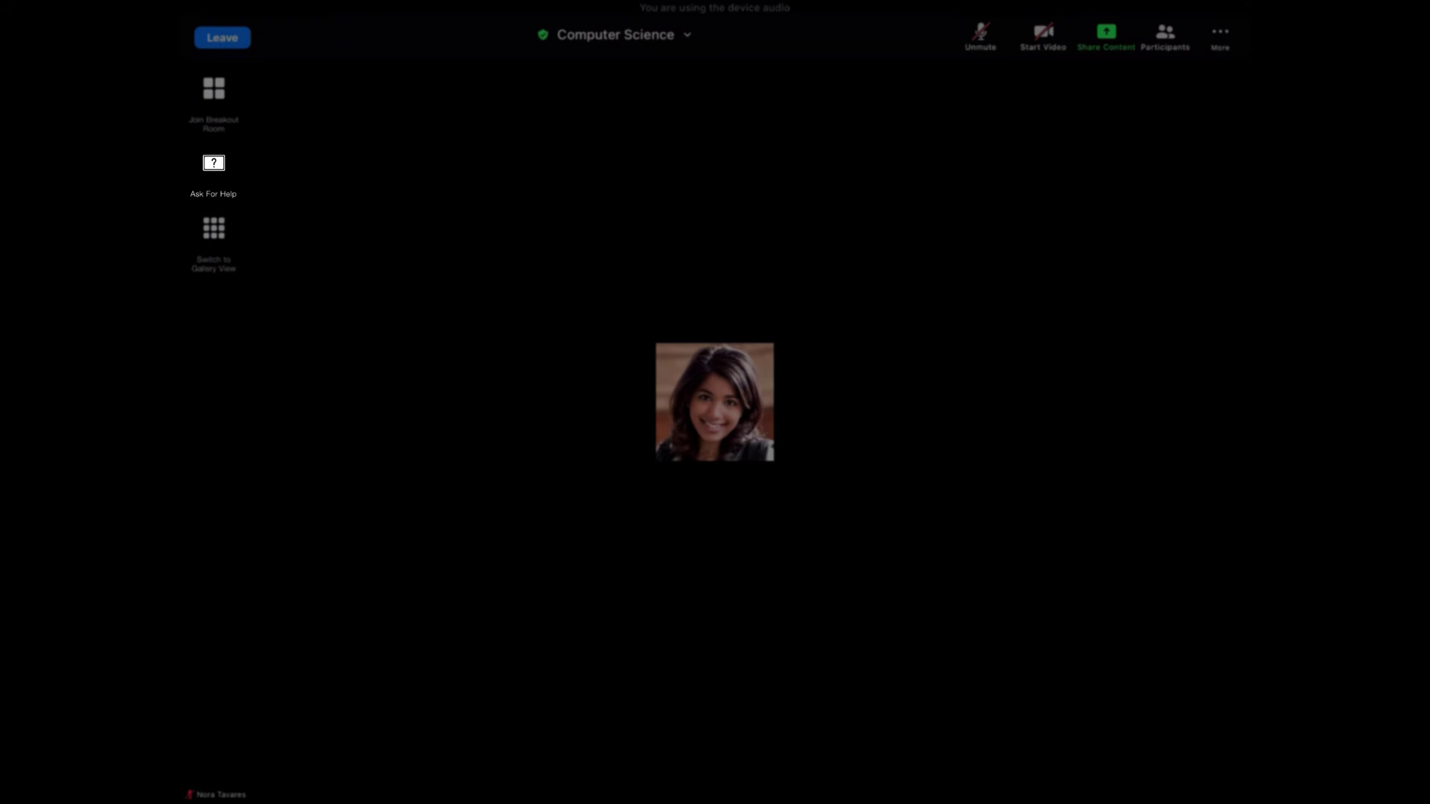
click(213, 164)
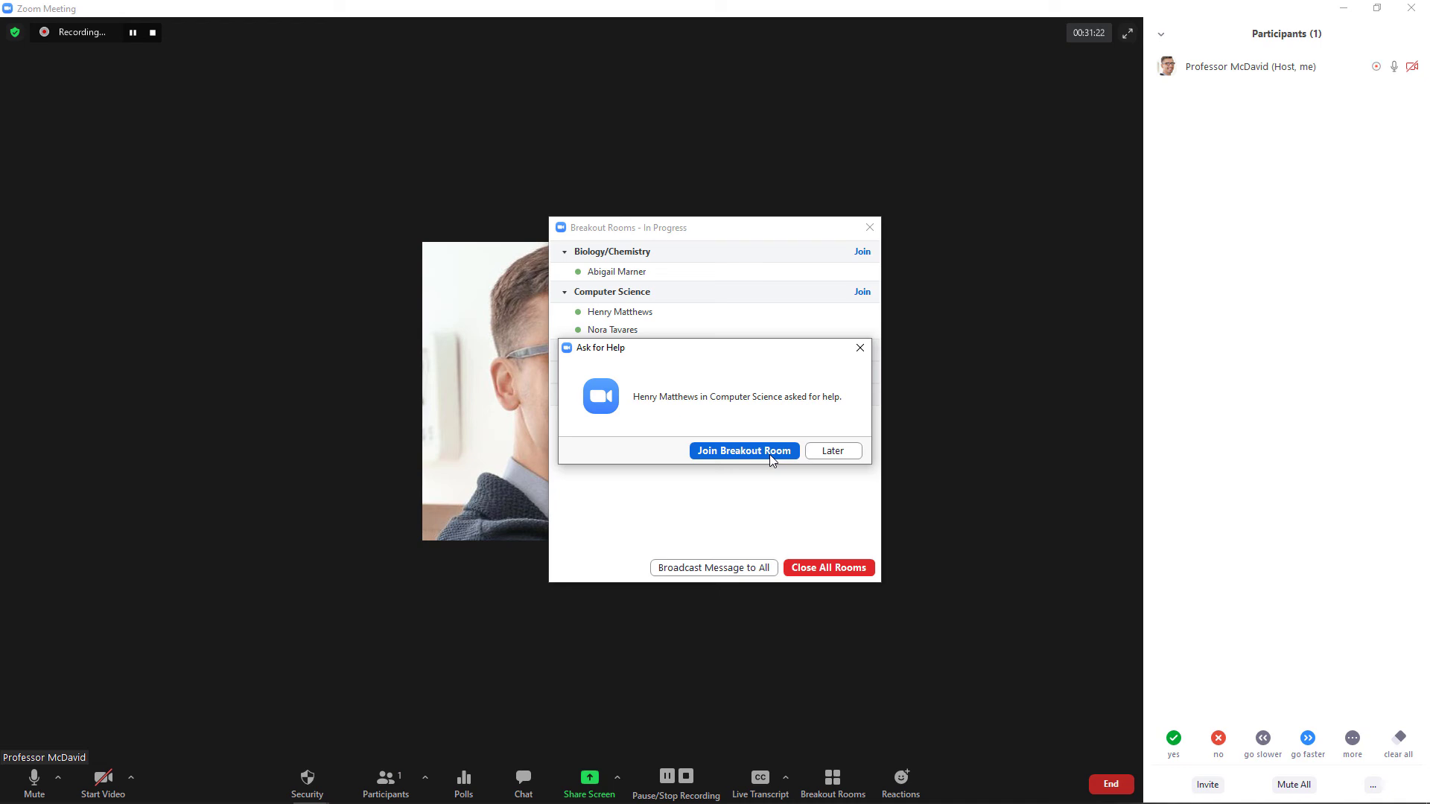
Answer the Computer Science room's help request with Later.
click(828, 456)
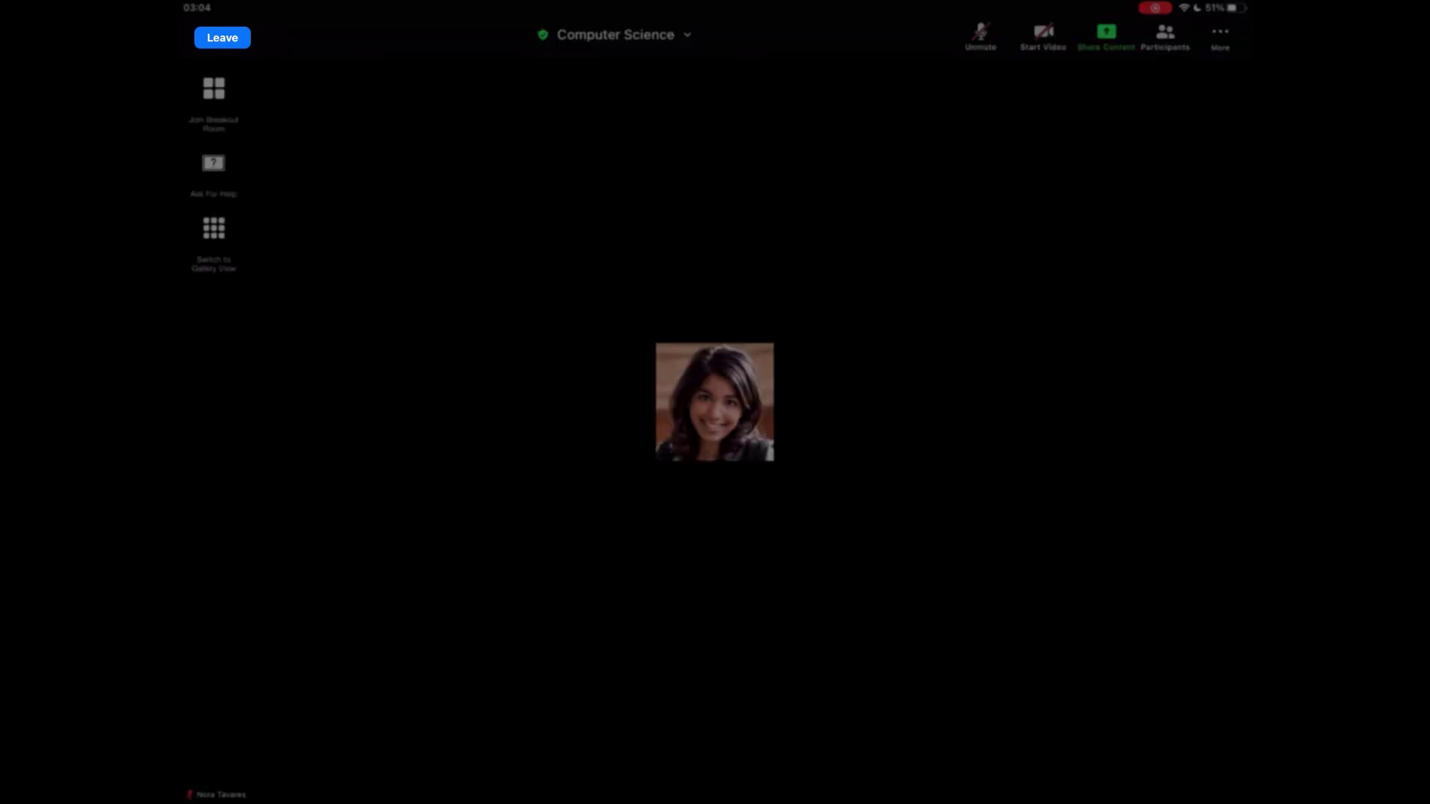
On the iPad, use Leave Breakout Room to exit Computer Science for the main session.
click(222, 38)
click(298, 93)
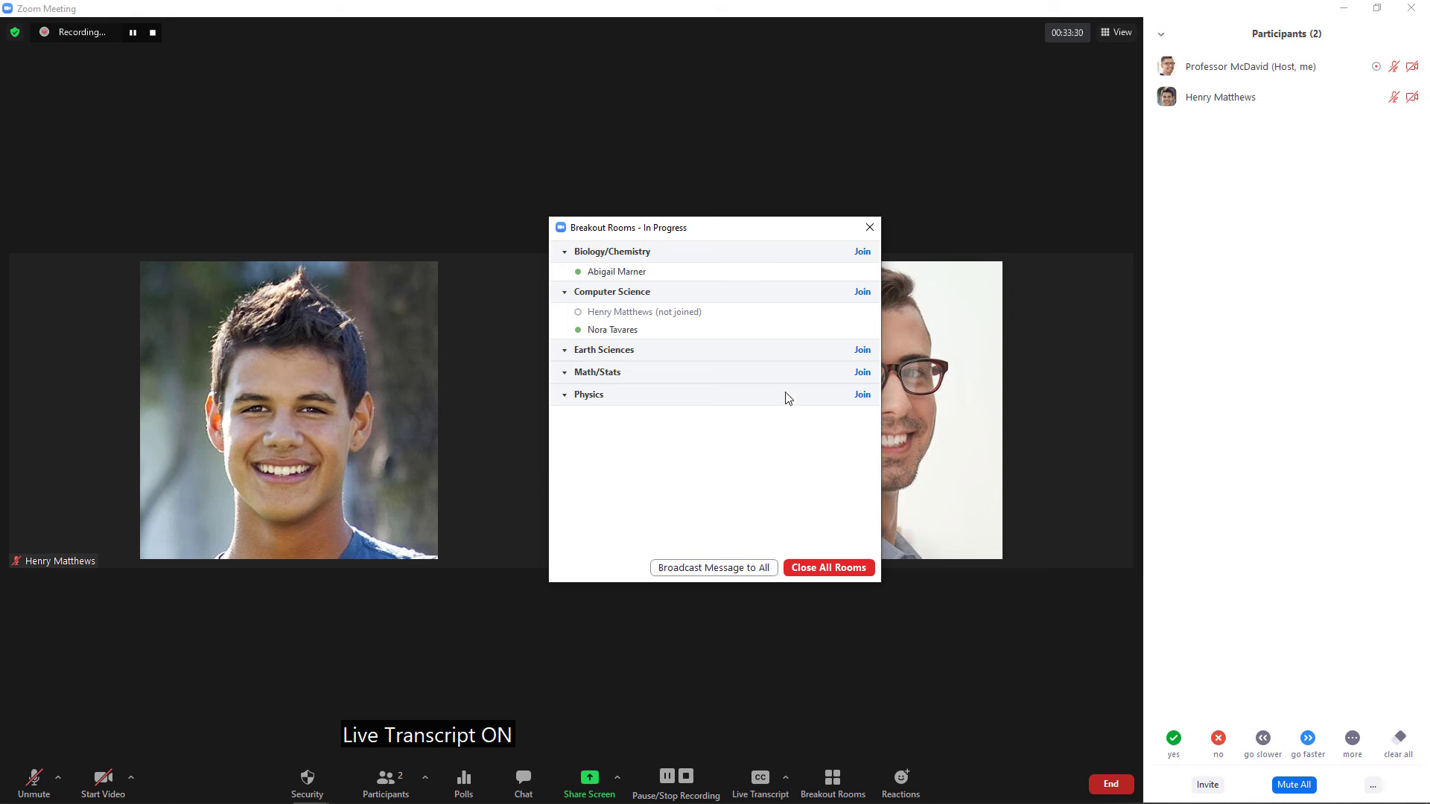
Visit the Biology/Chemistry breakout room, then switch to the Computer Science room.
click(861, 253)
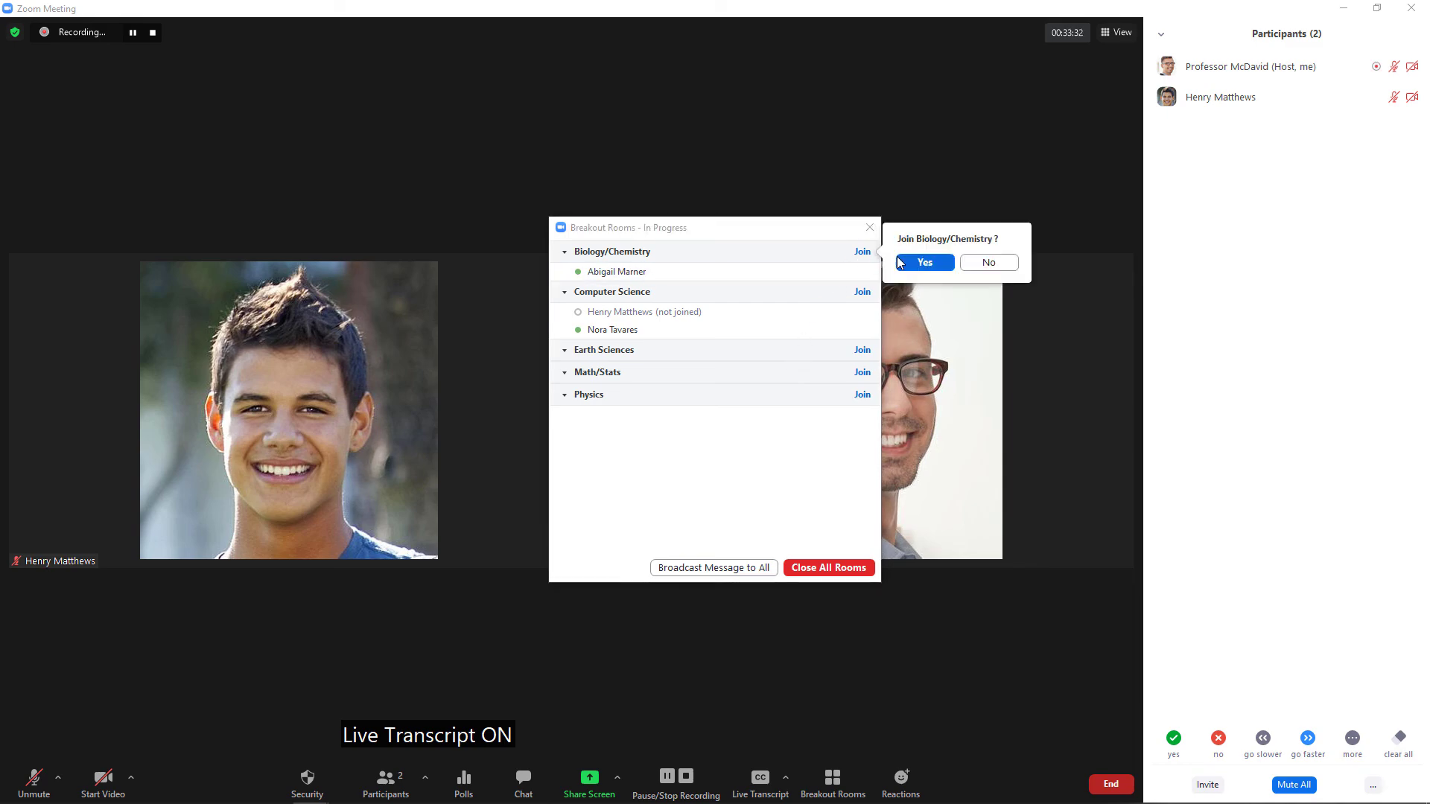
click(924, 262)
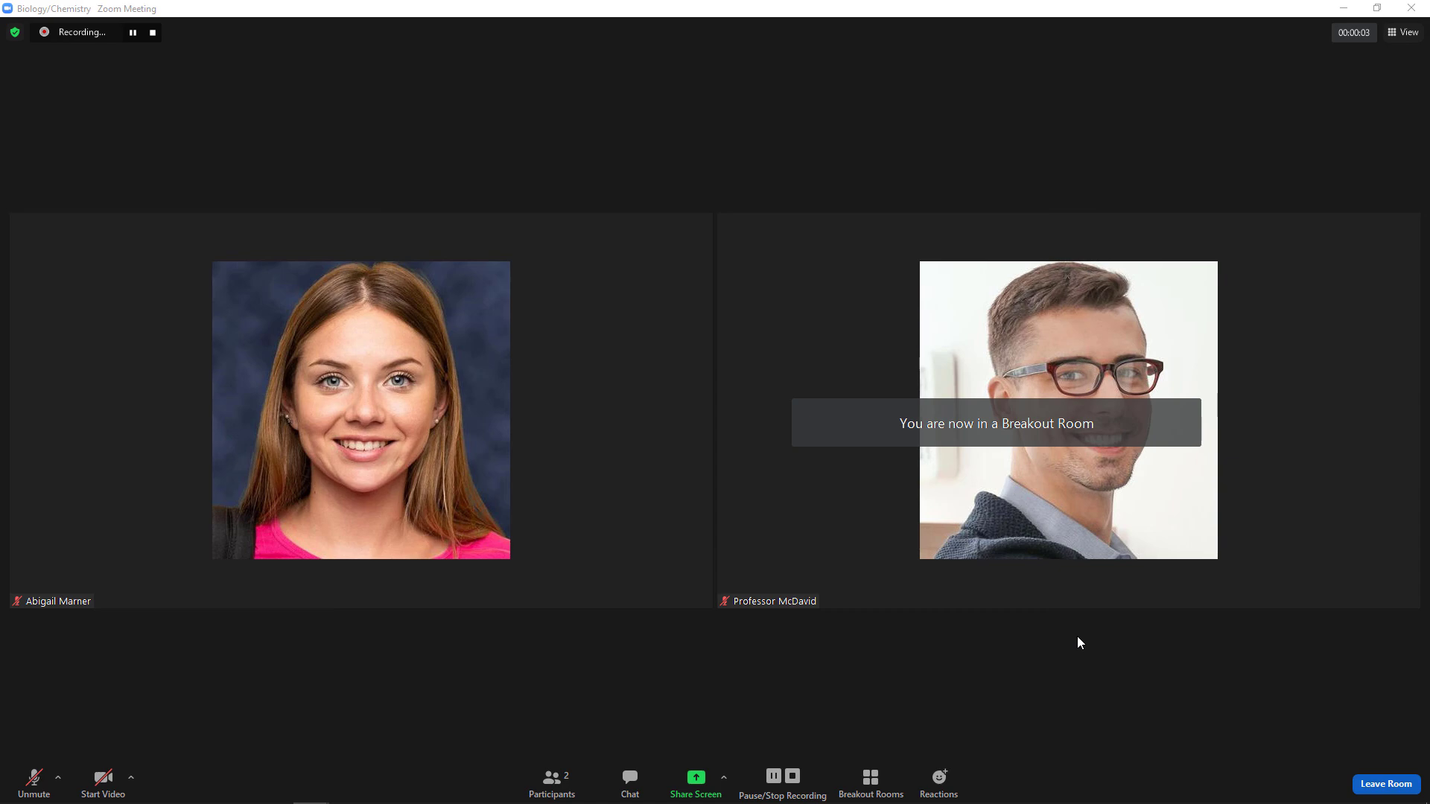
click(871, 781)
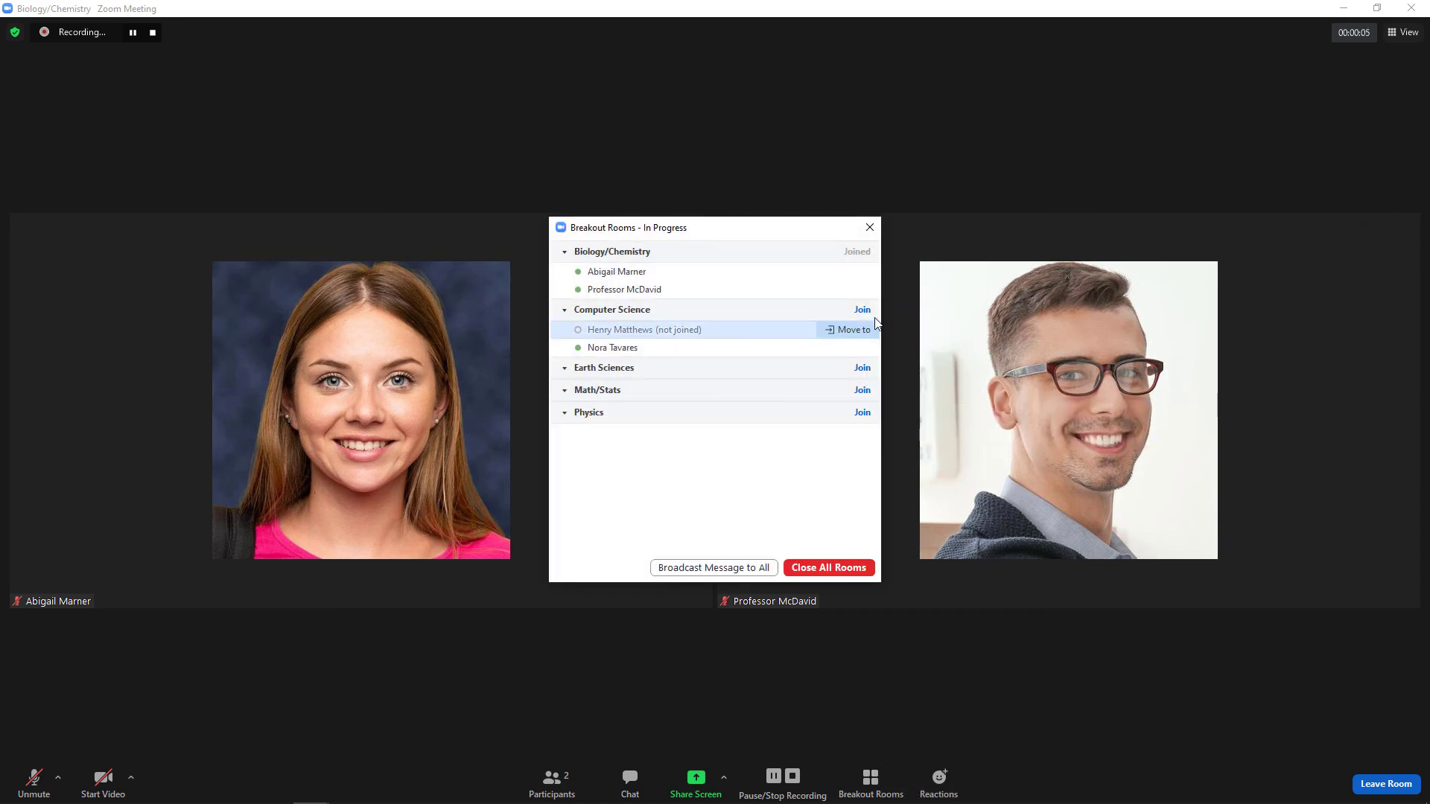
click(862, 310)
click(918, 322)
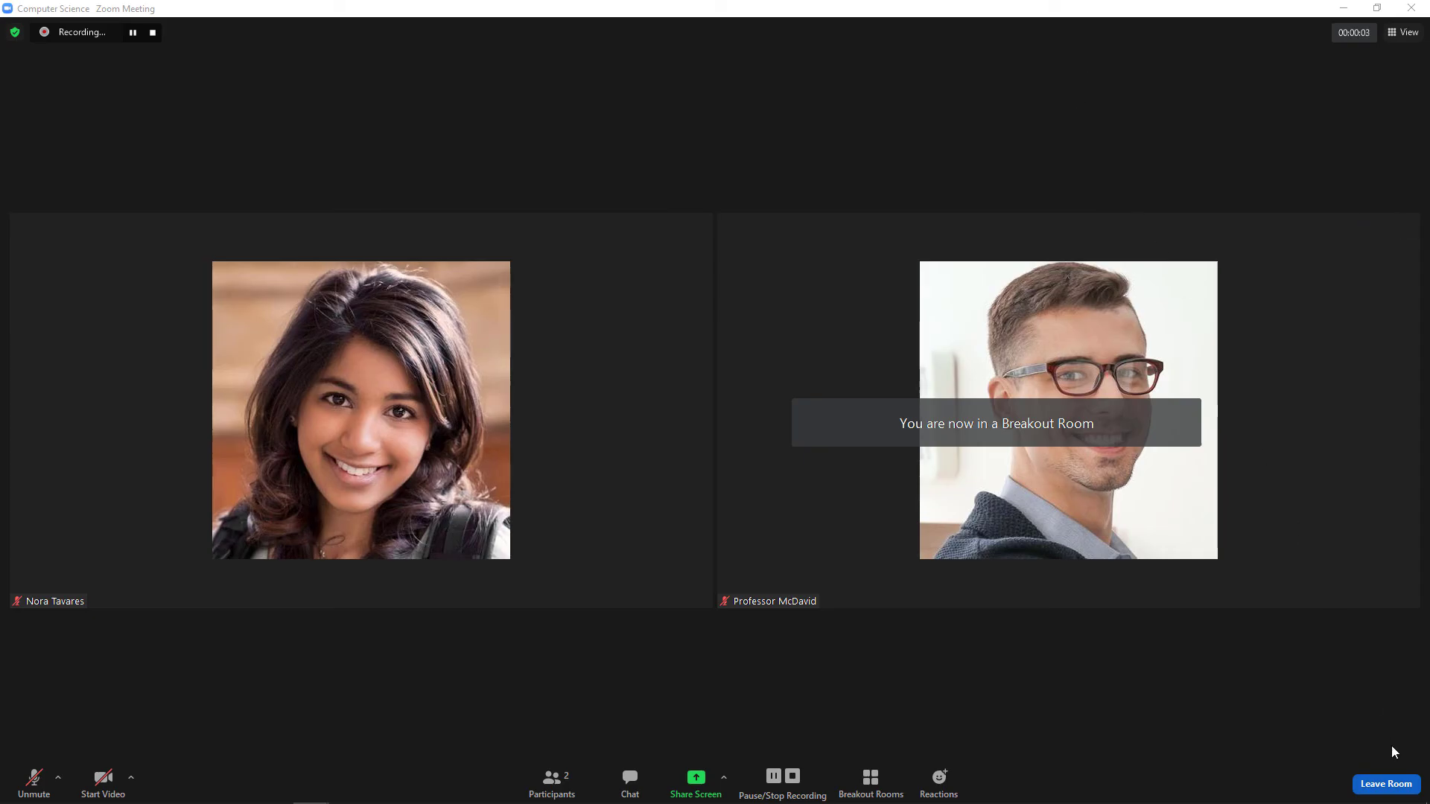
Leave Computer Science for the main session and begin a message to all rooms.
click(1392, 786)
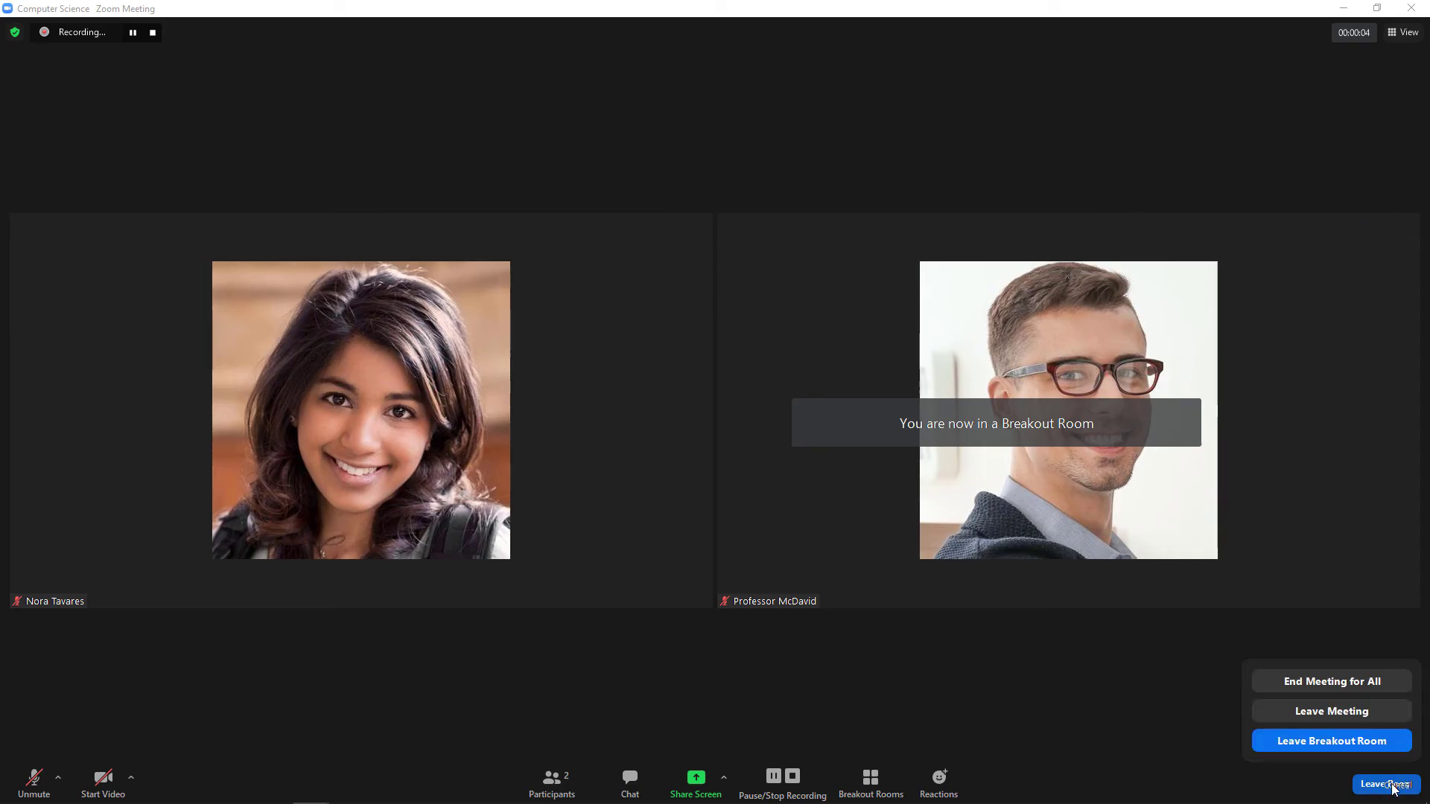
click(1344, 743)
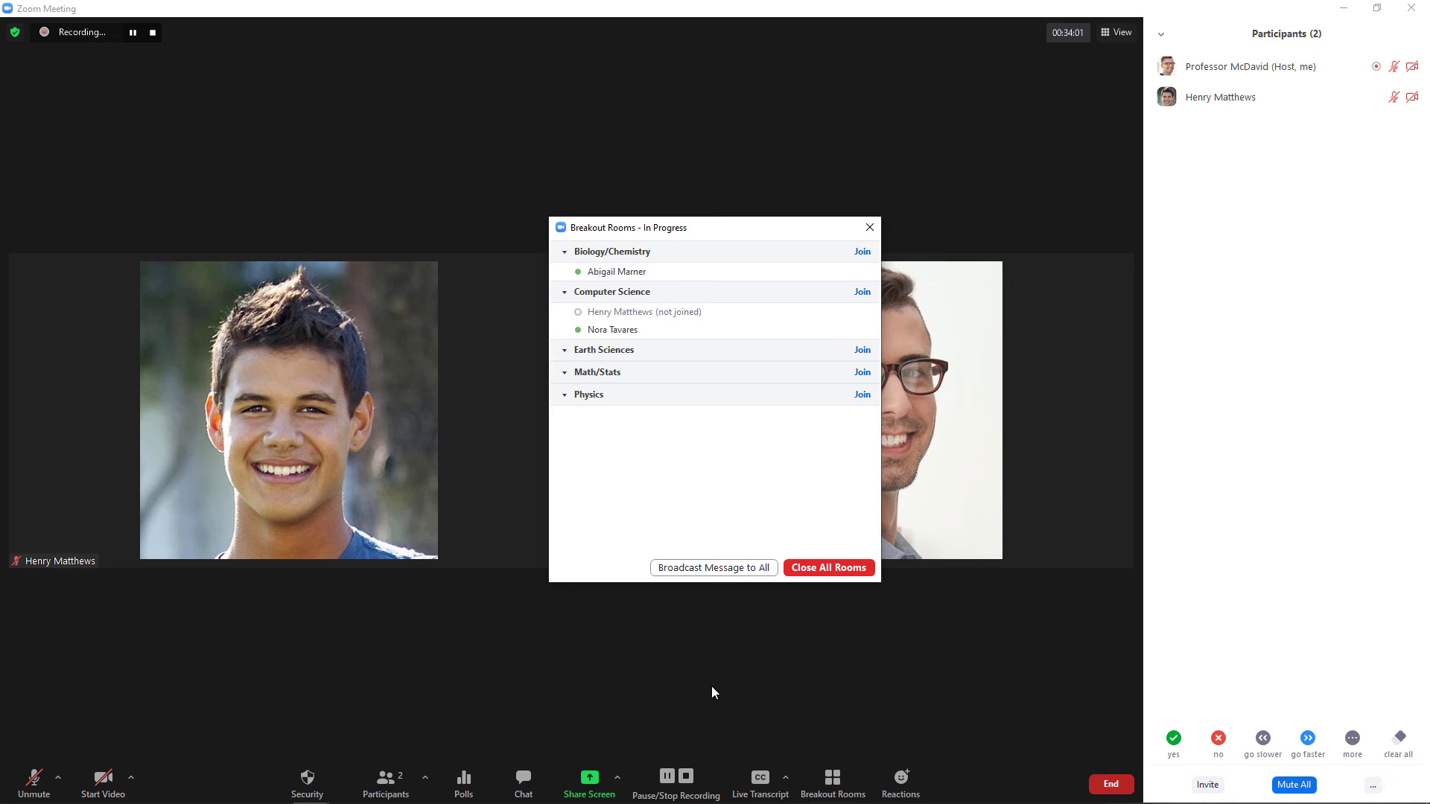
click(706, 568)
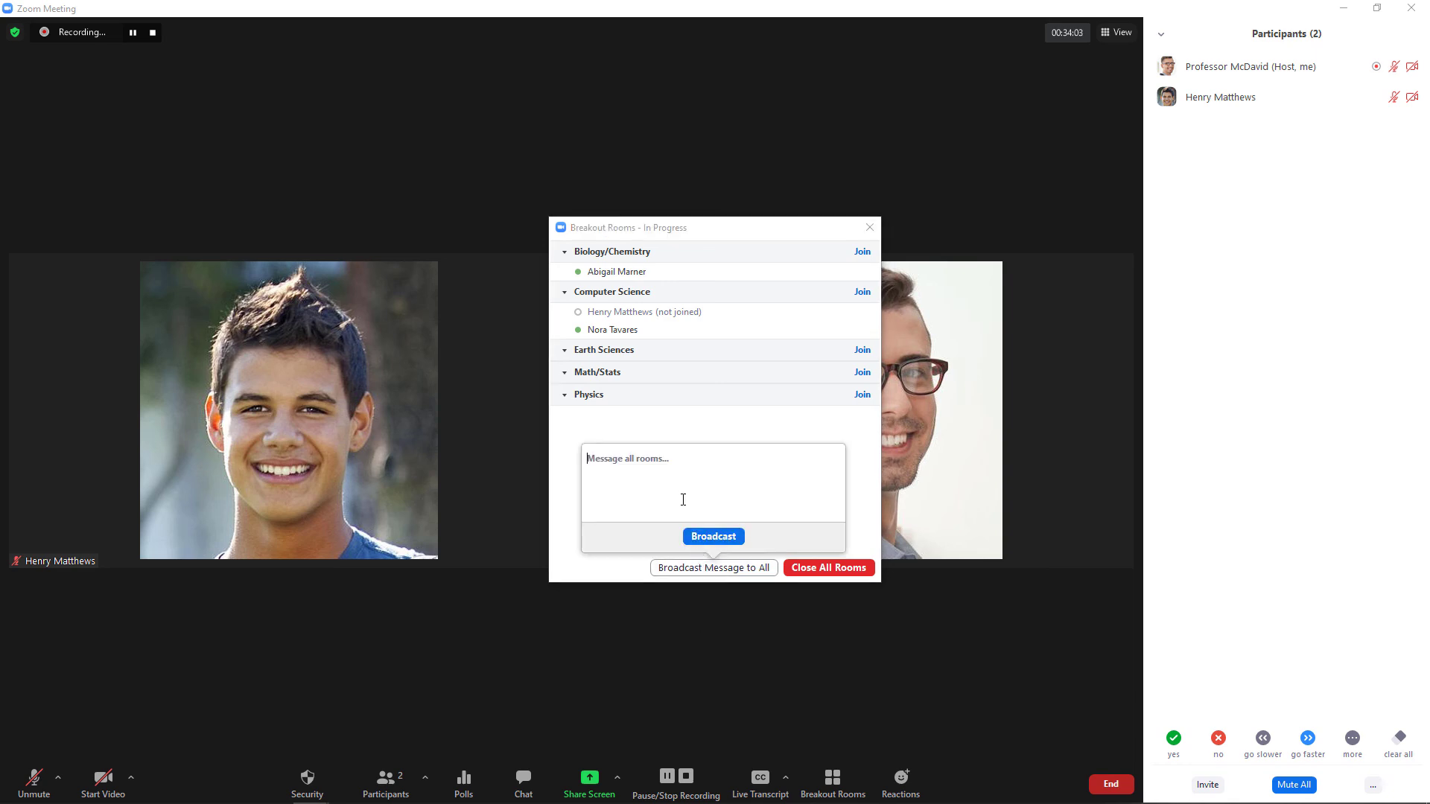
Broadcast 'Closing the breakout rooms. Please warap up...' to every room, then close all rooms.
text(Closing the breakout rooms.  Please warap up...)
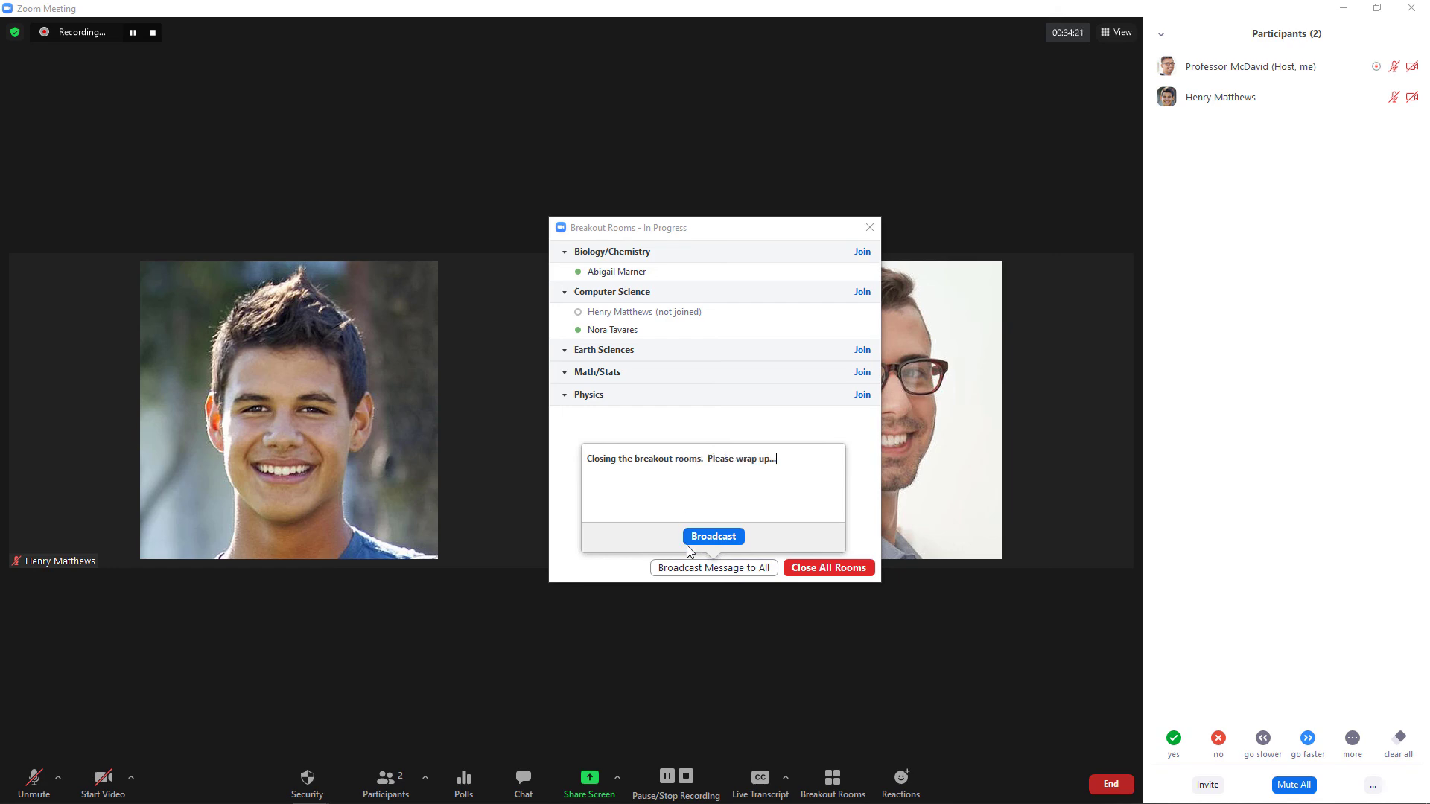
click(713, 536)
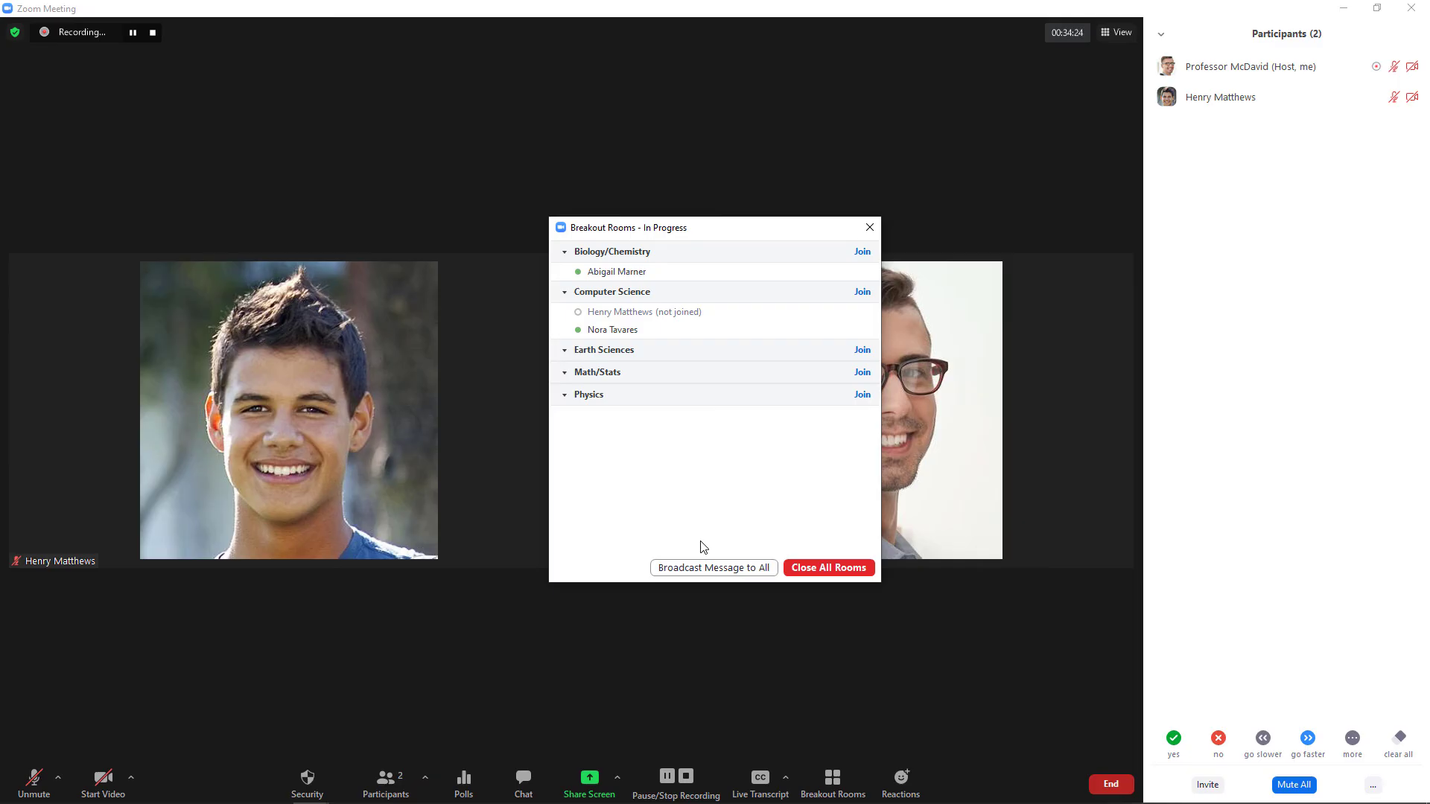
click(829, 568)
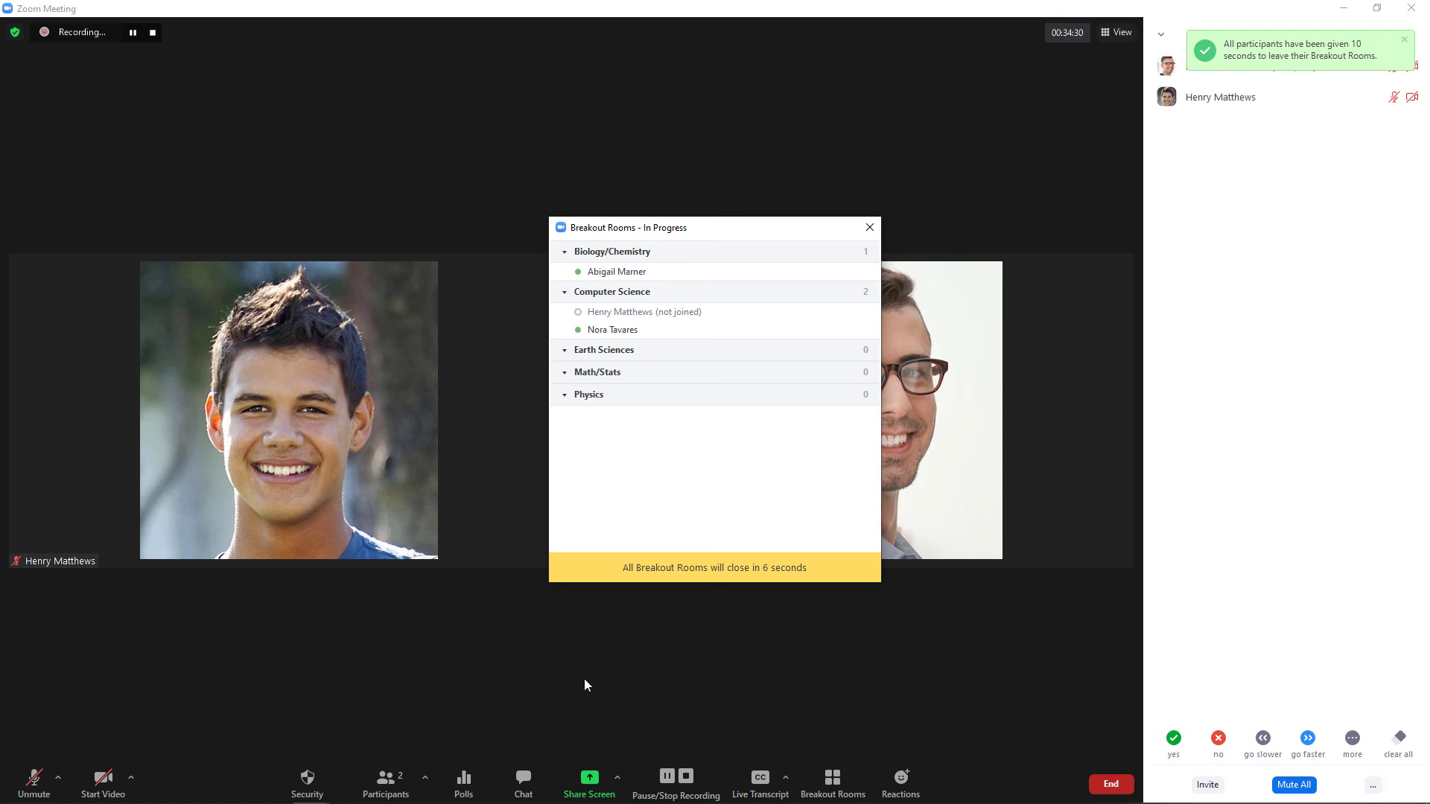
Change a setting in the meeting's Security options and close the Breakout Rooms window.
click(312, 783)
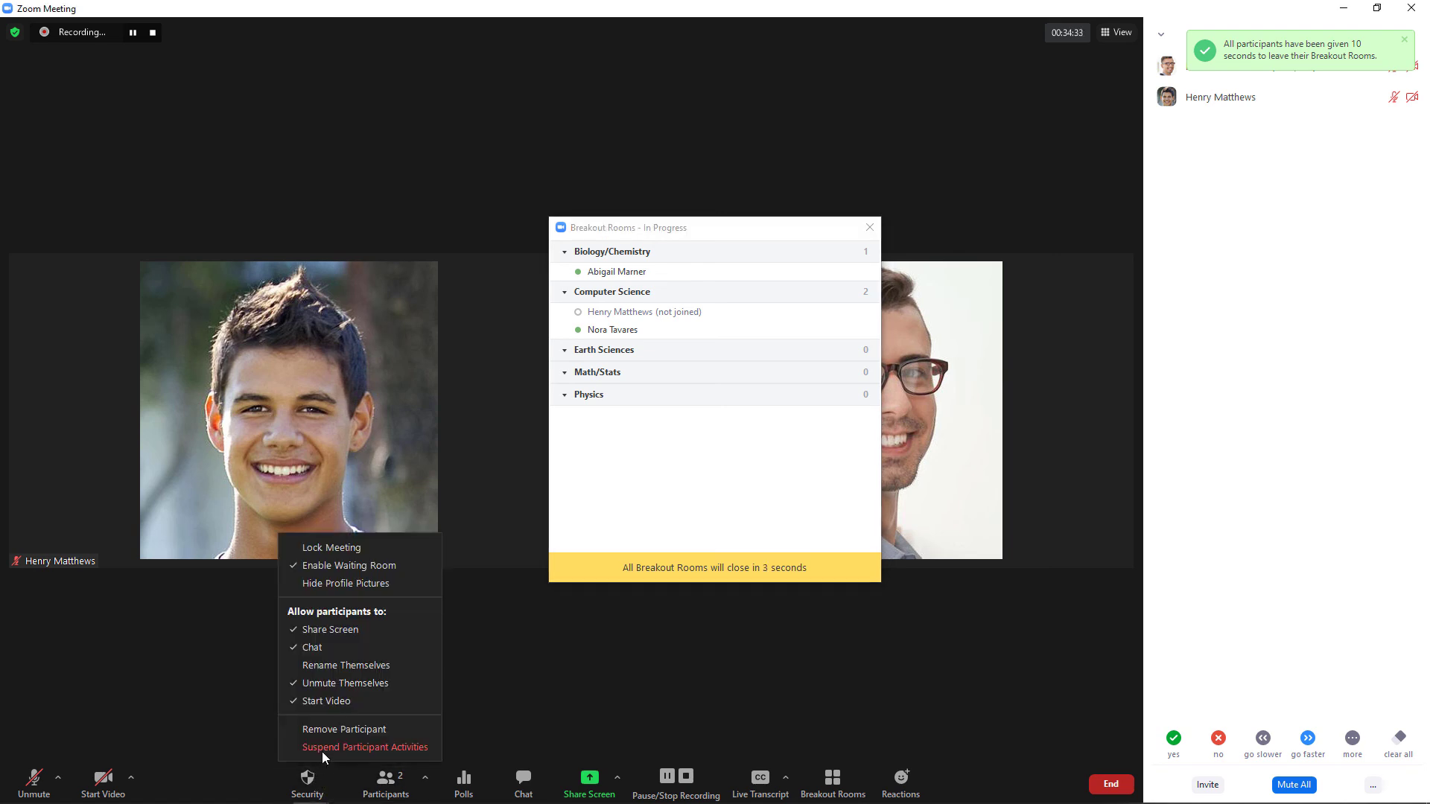
click(328, 701)
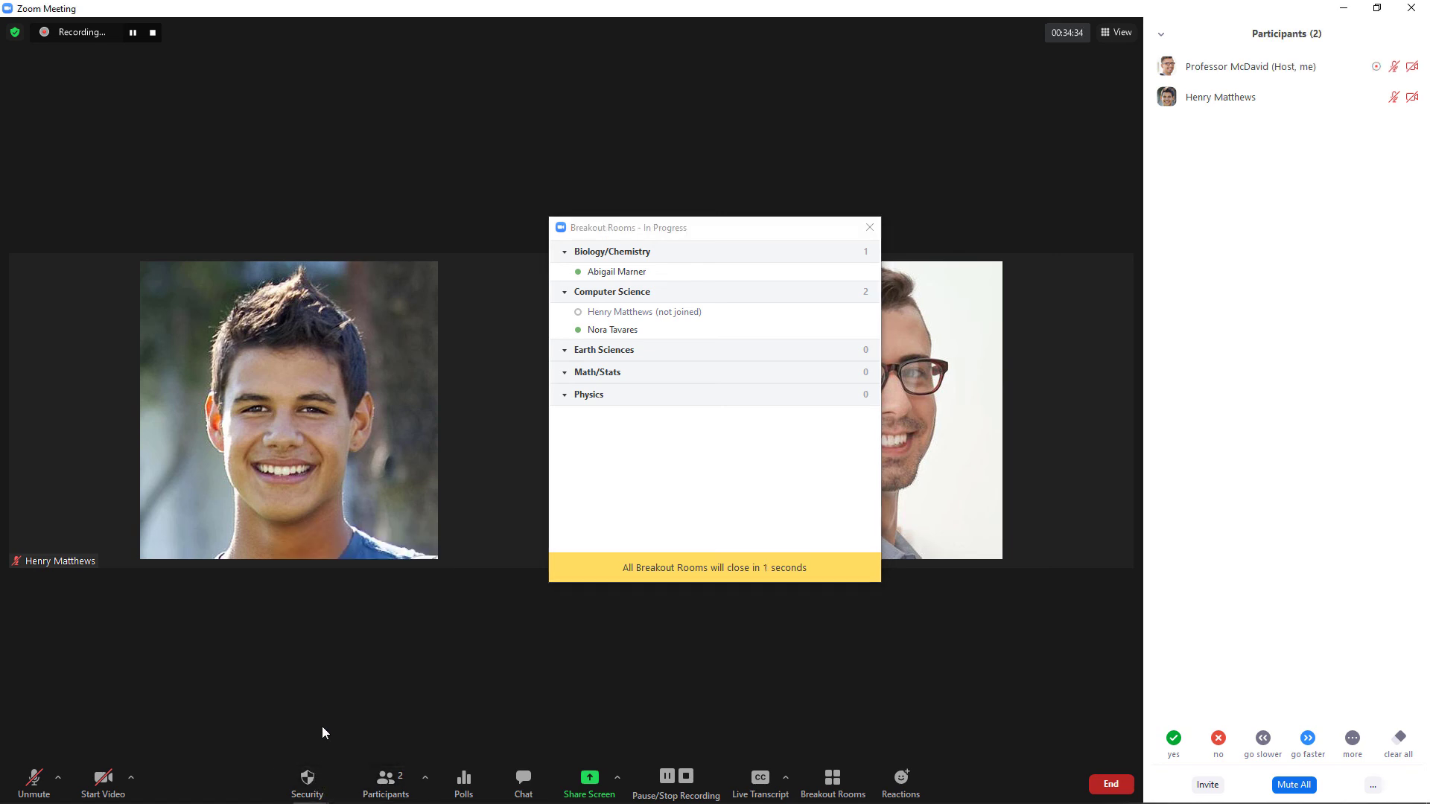
click(310, 778)
click(326, 693)
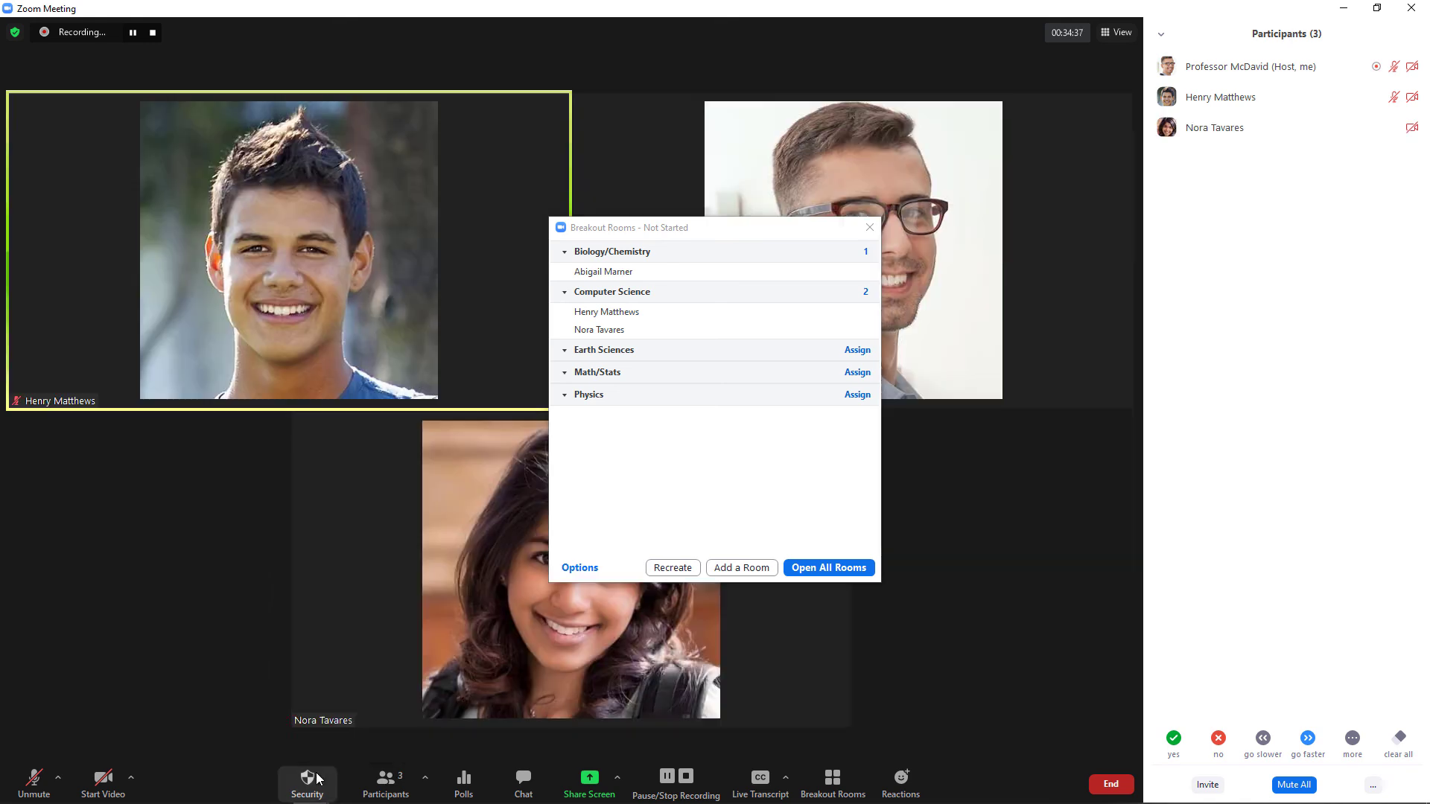
click(311, 778)
click(353, 634)
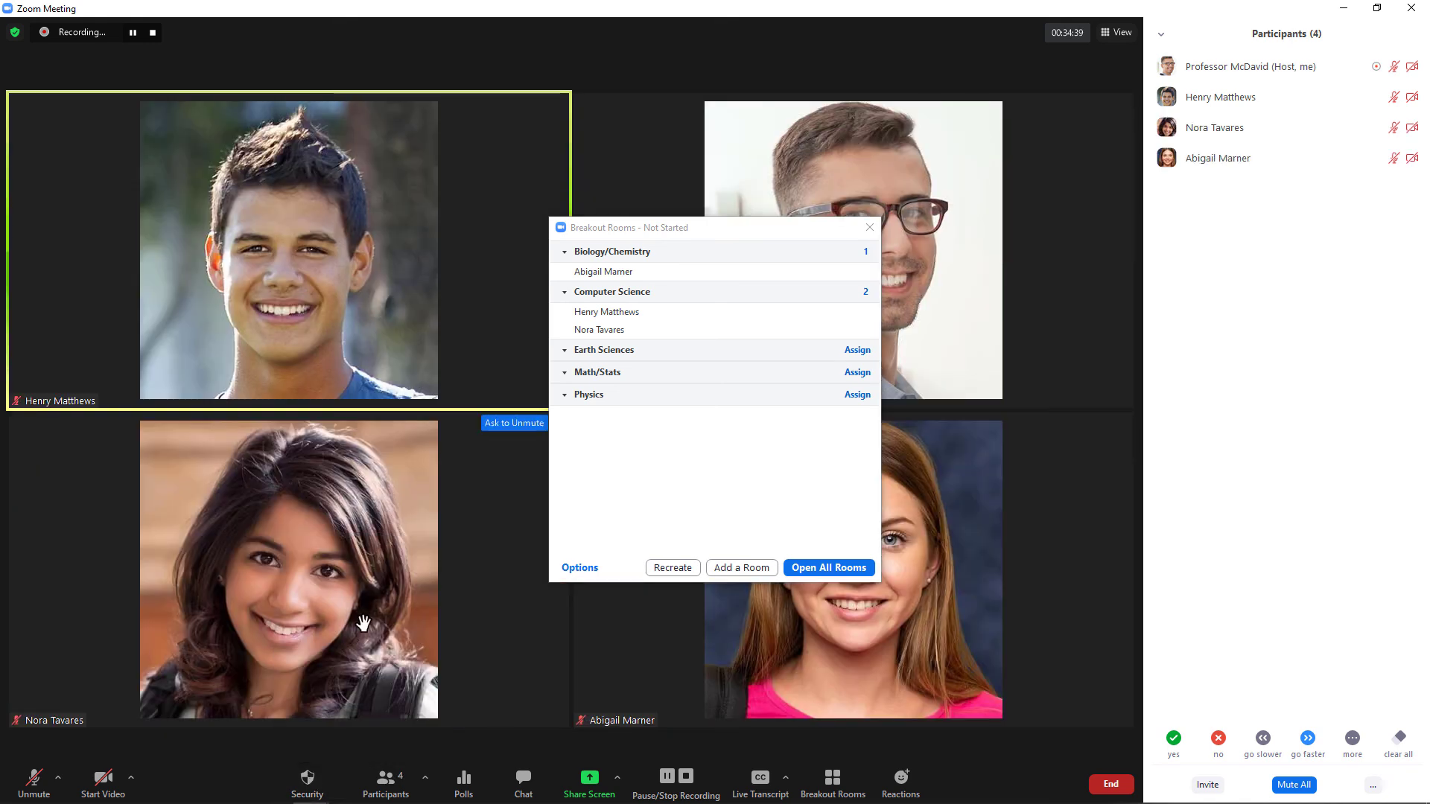
click(869, 227)
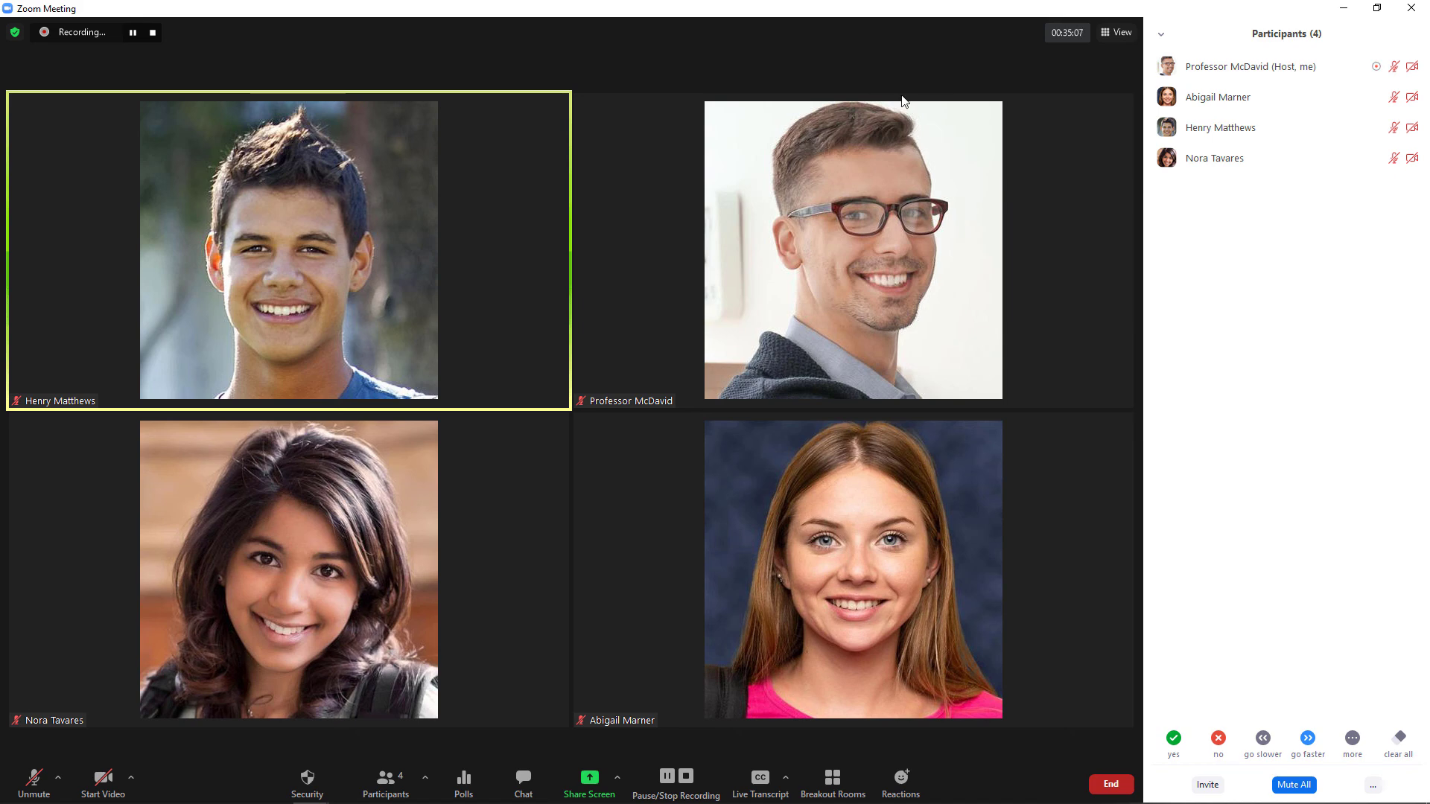
click(838, 793)
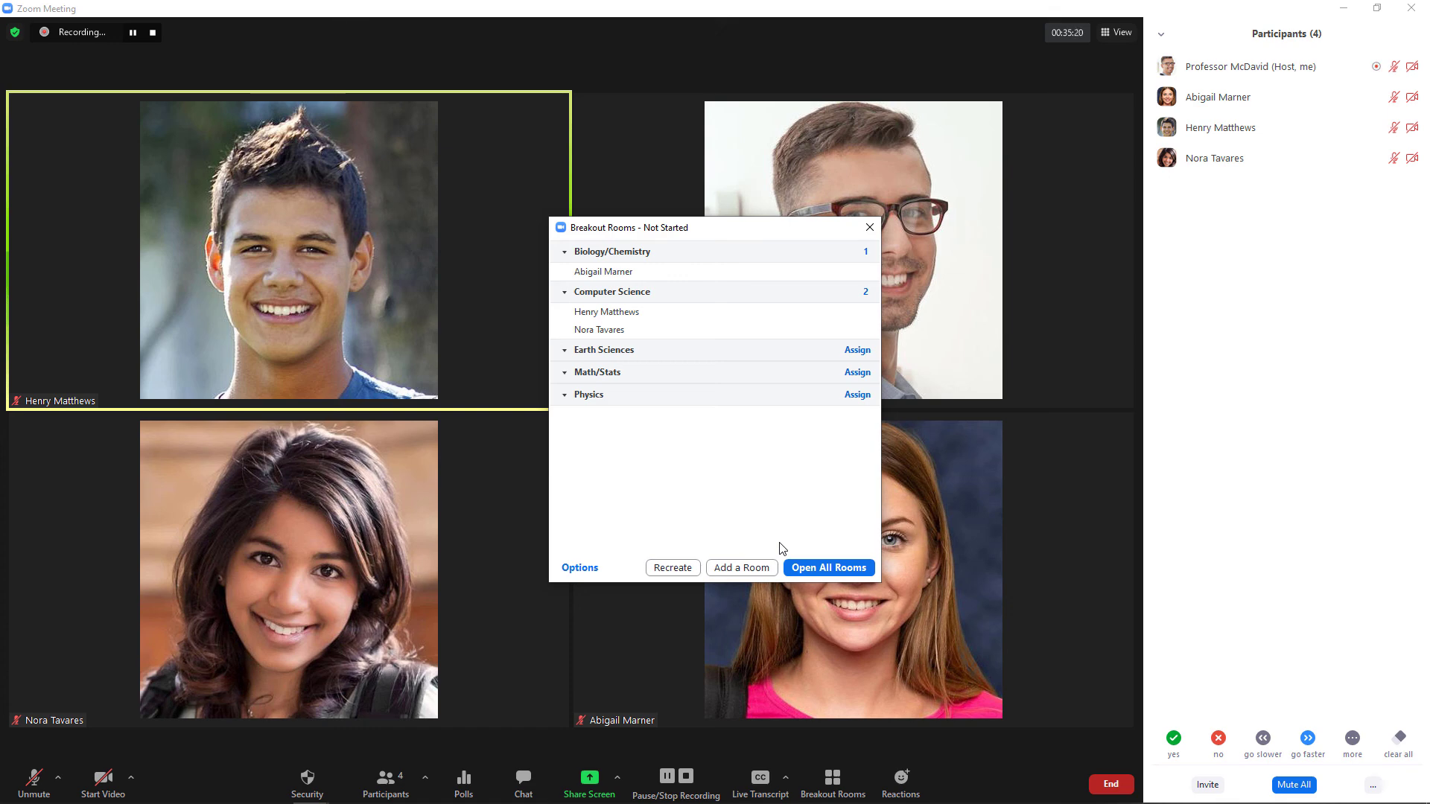
click(693, 570)
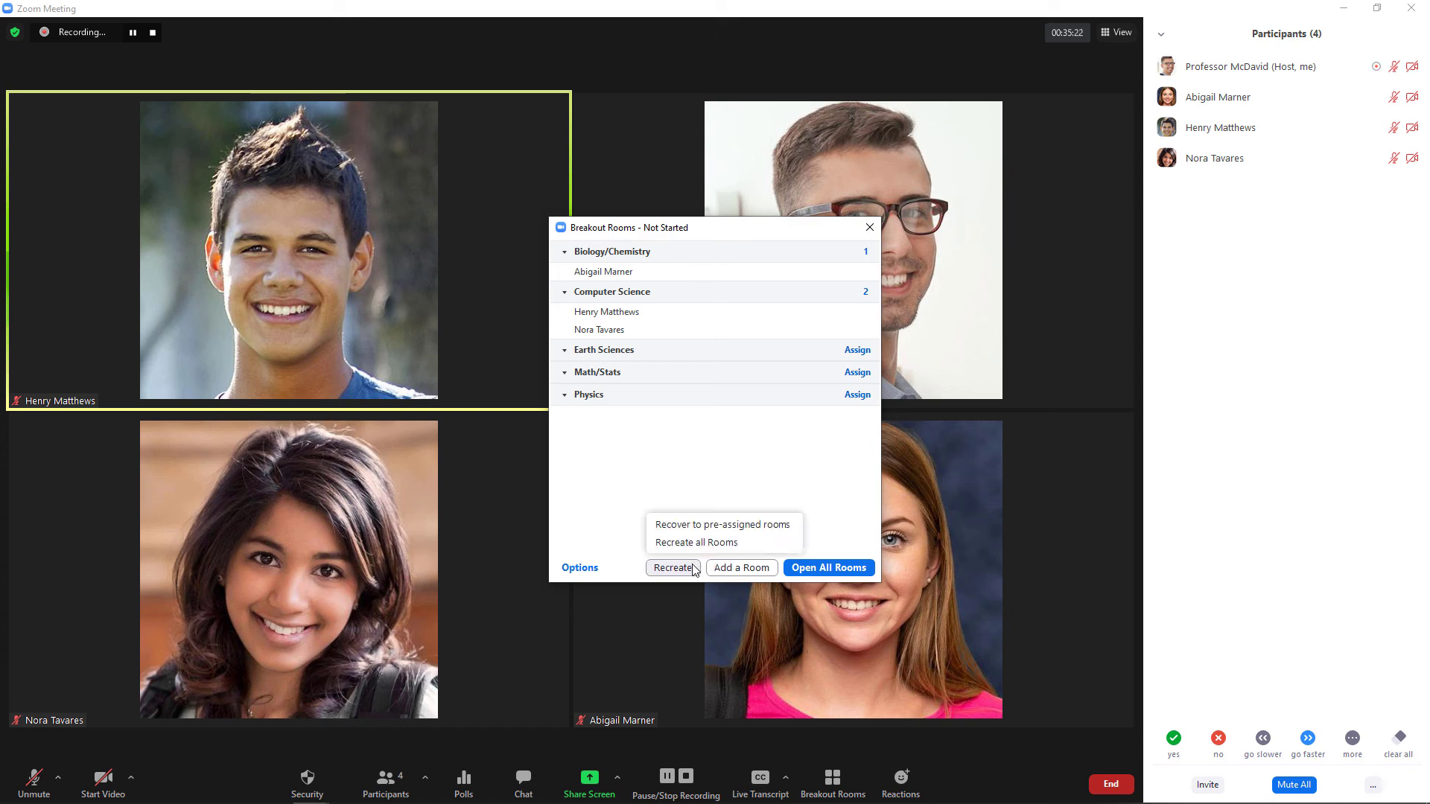
click(698, 542)
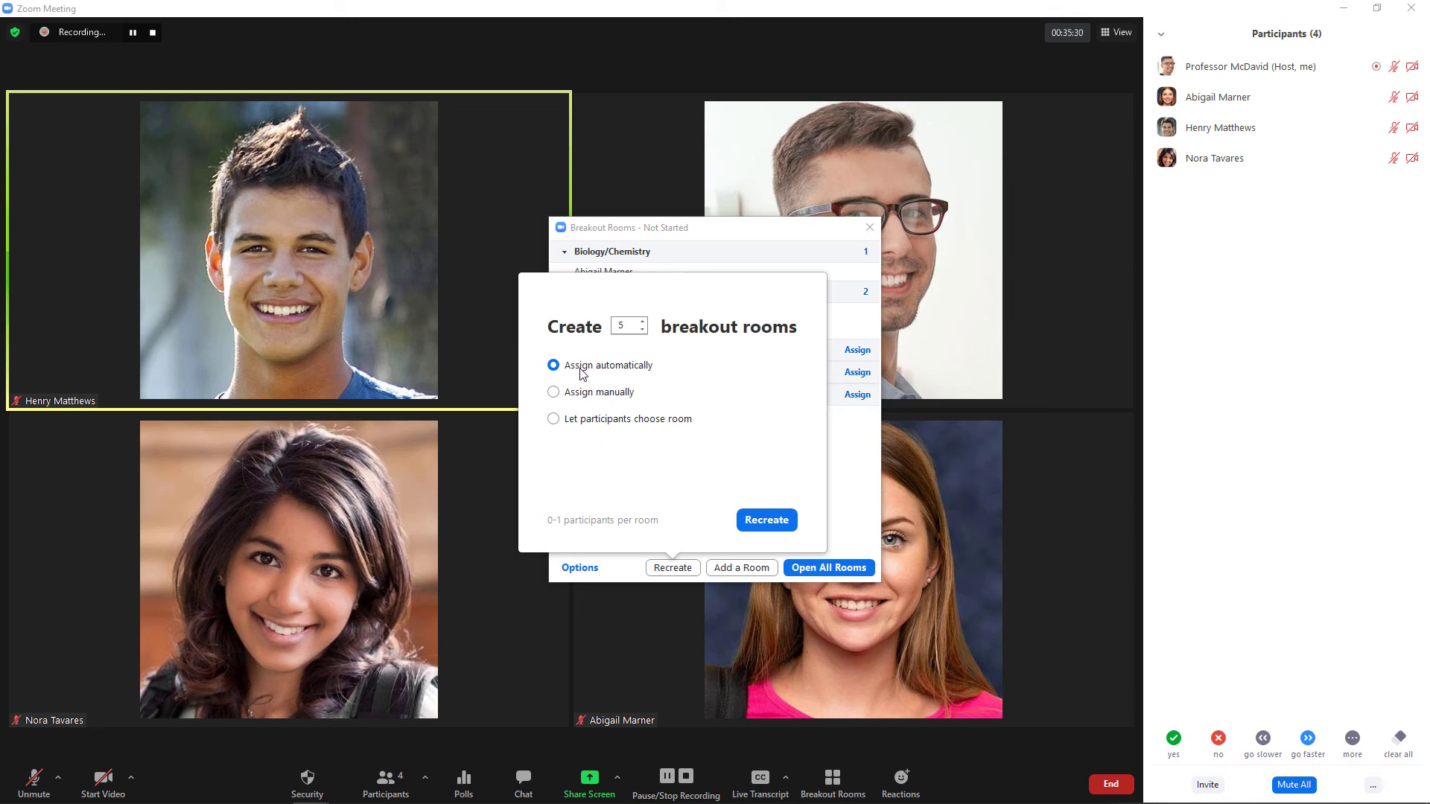
click(782, 525)
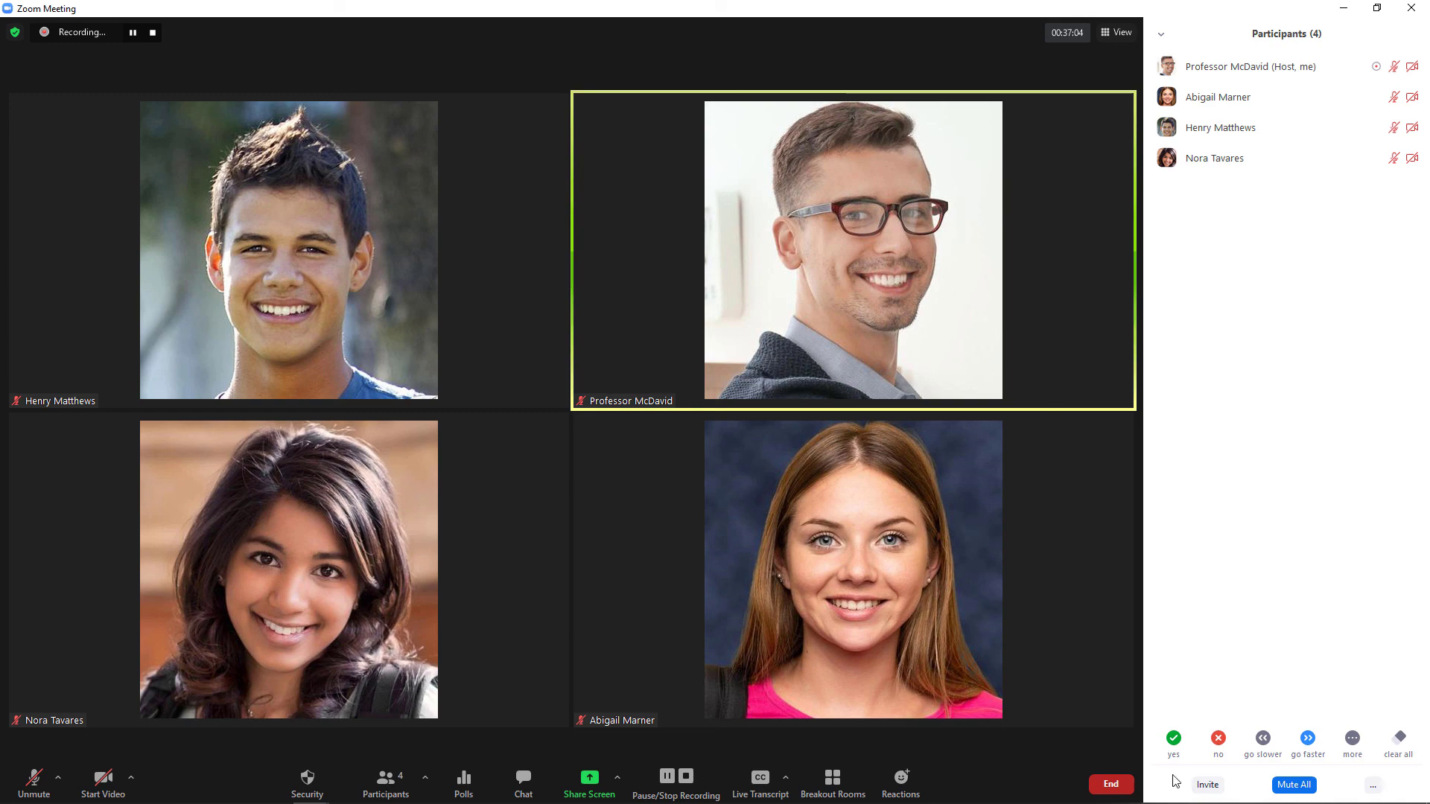
End the meeting for all participants and stop the automatic recording conversion.
click(1109, 784)
click(1081, 711)
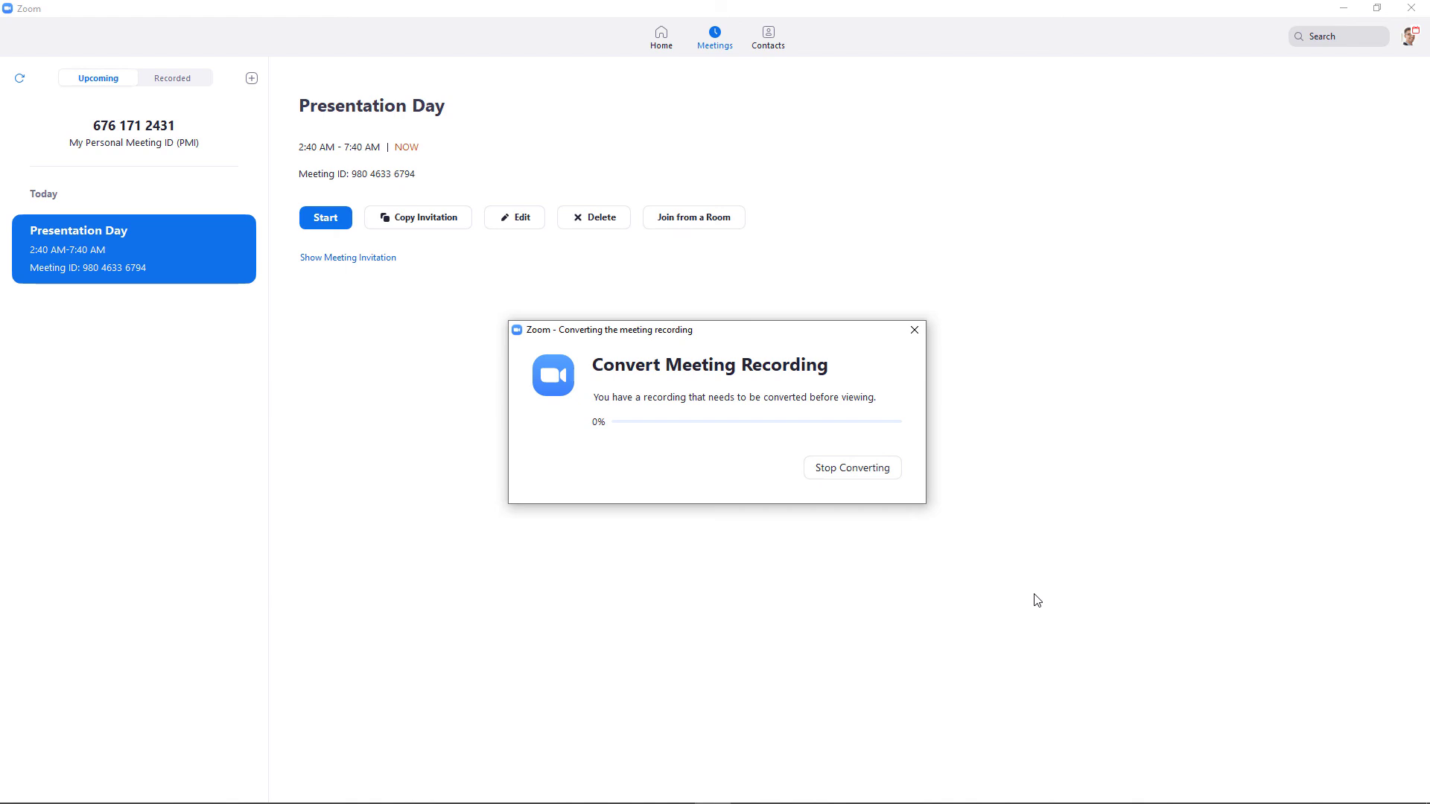
click(846, 475)
click(858, 465)
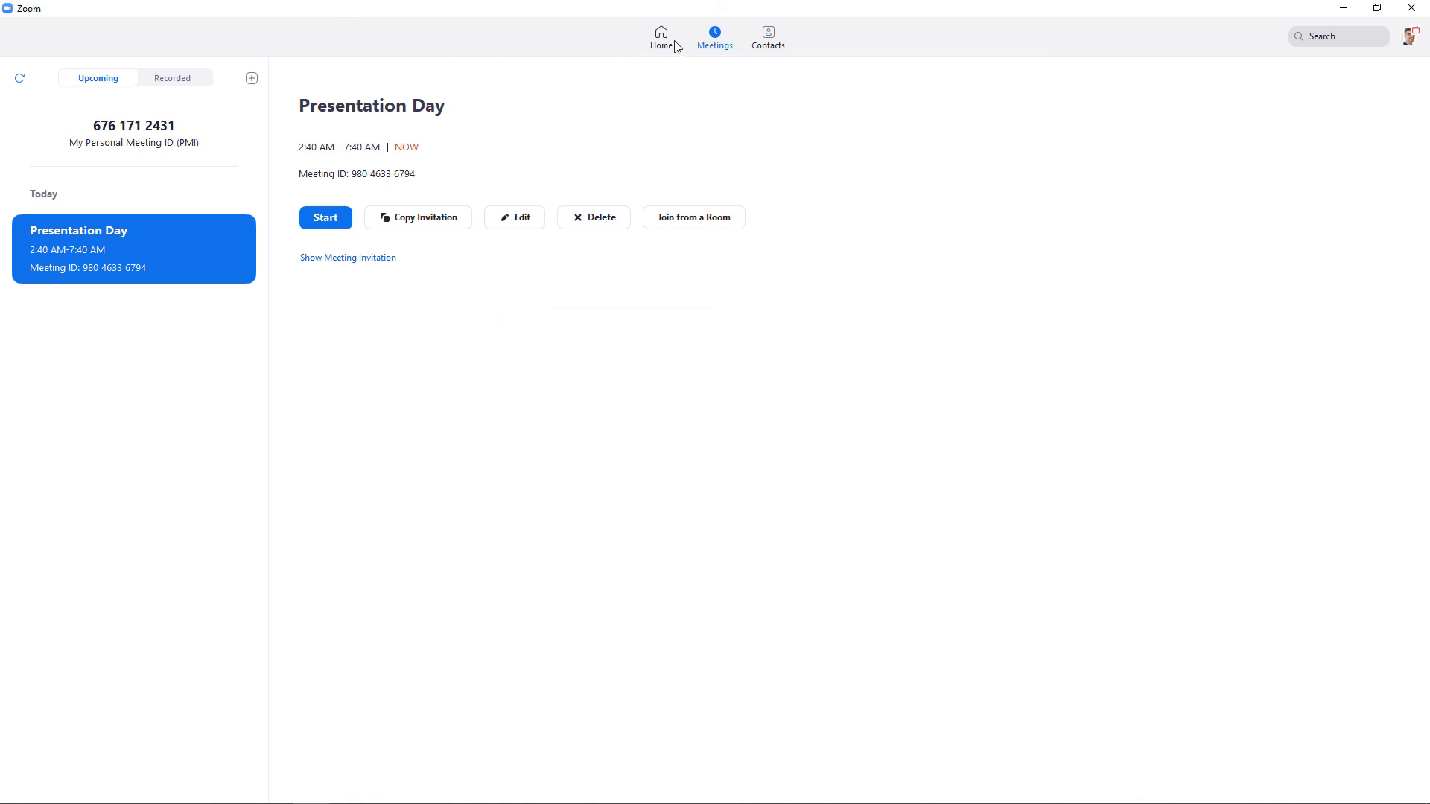
Convert the Presentation Day recording under Meetings > Recorded and open its folder.
click(168, 80)
click(388, 216)
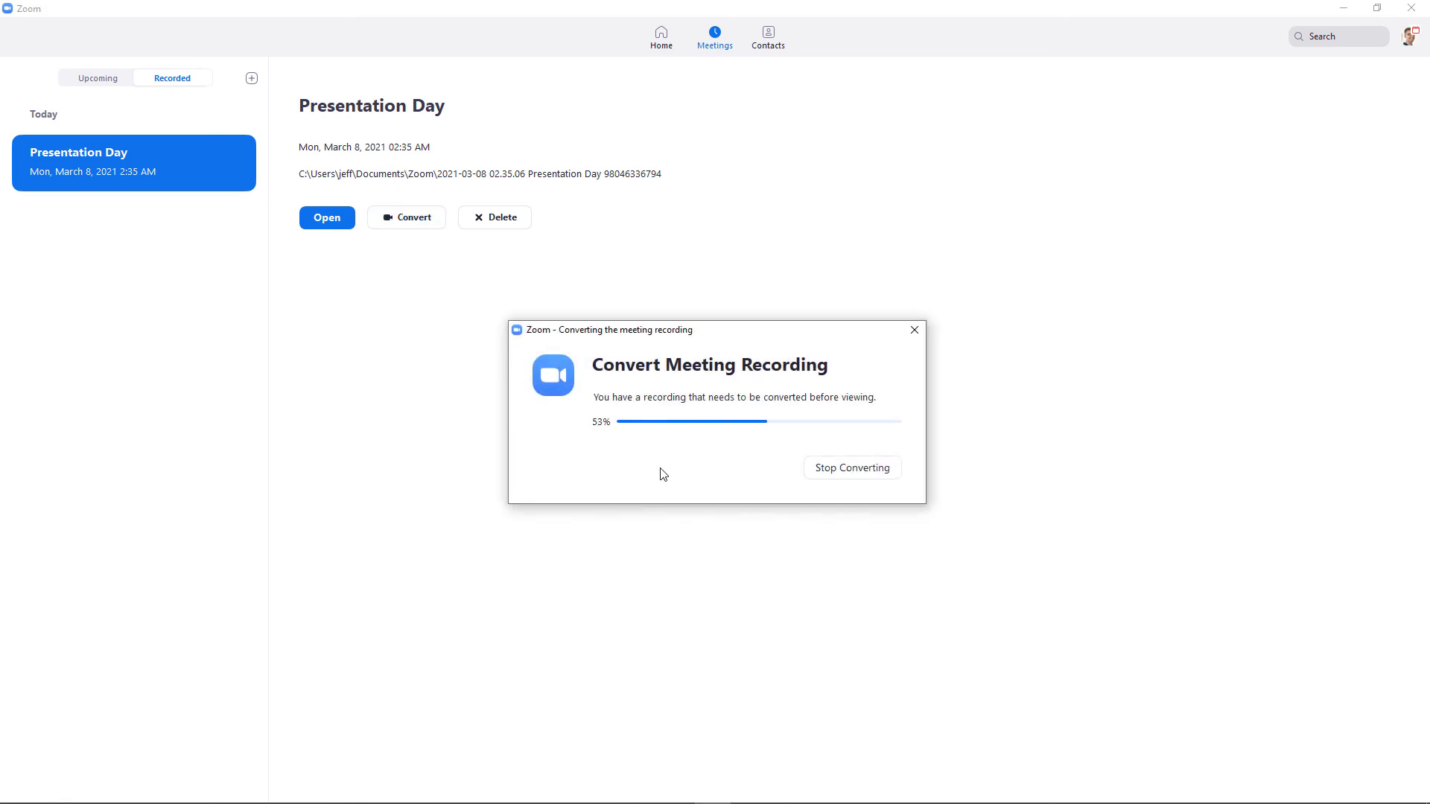
click(346, 226)
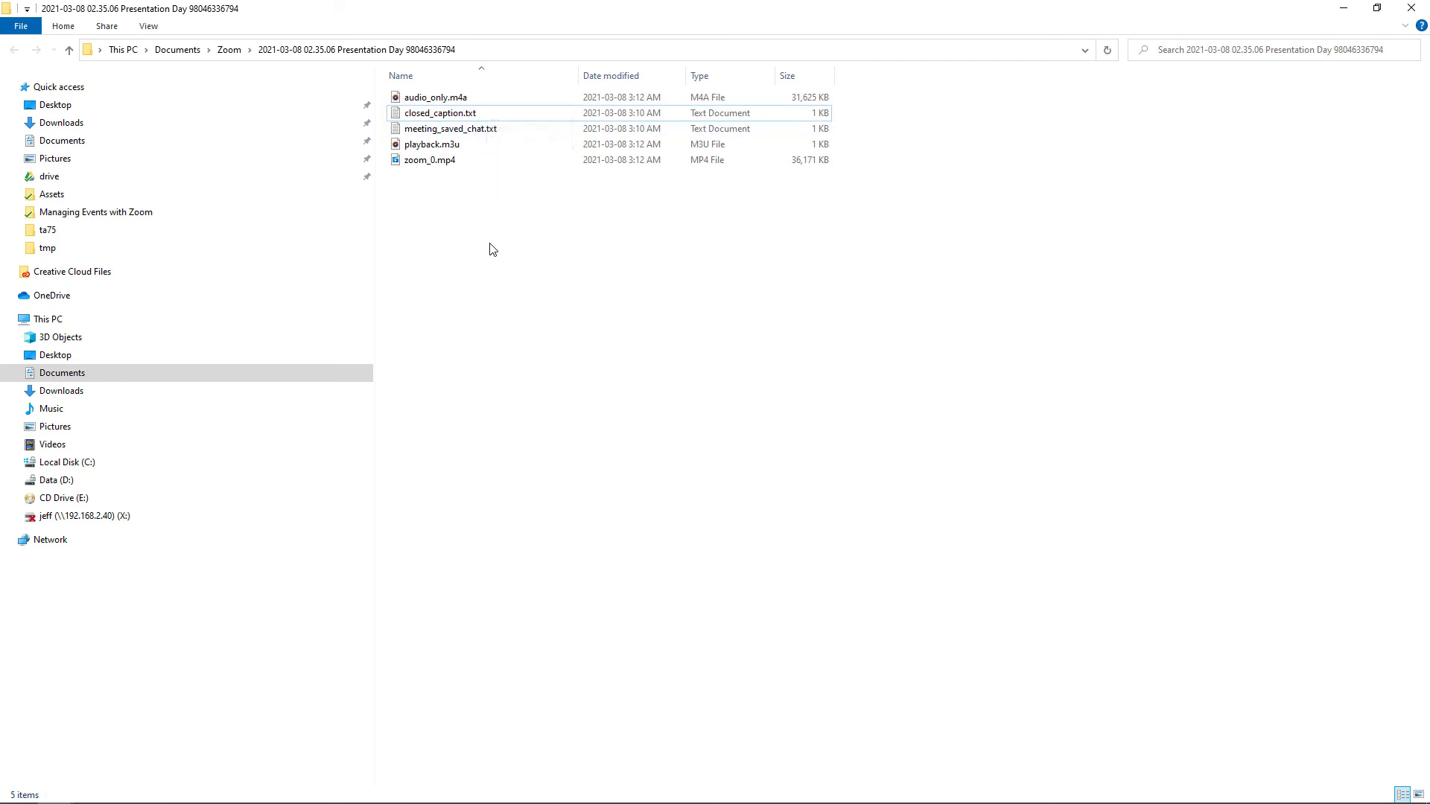
Read meeting_saved_chat.txt in Notepad, then close it.
double_click(520, 132)
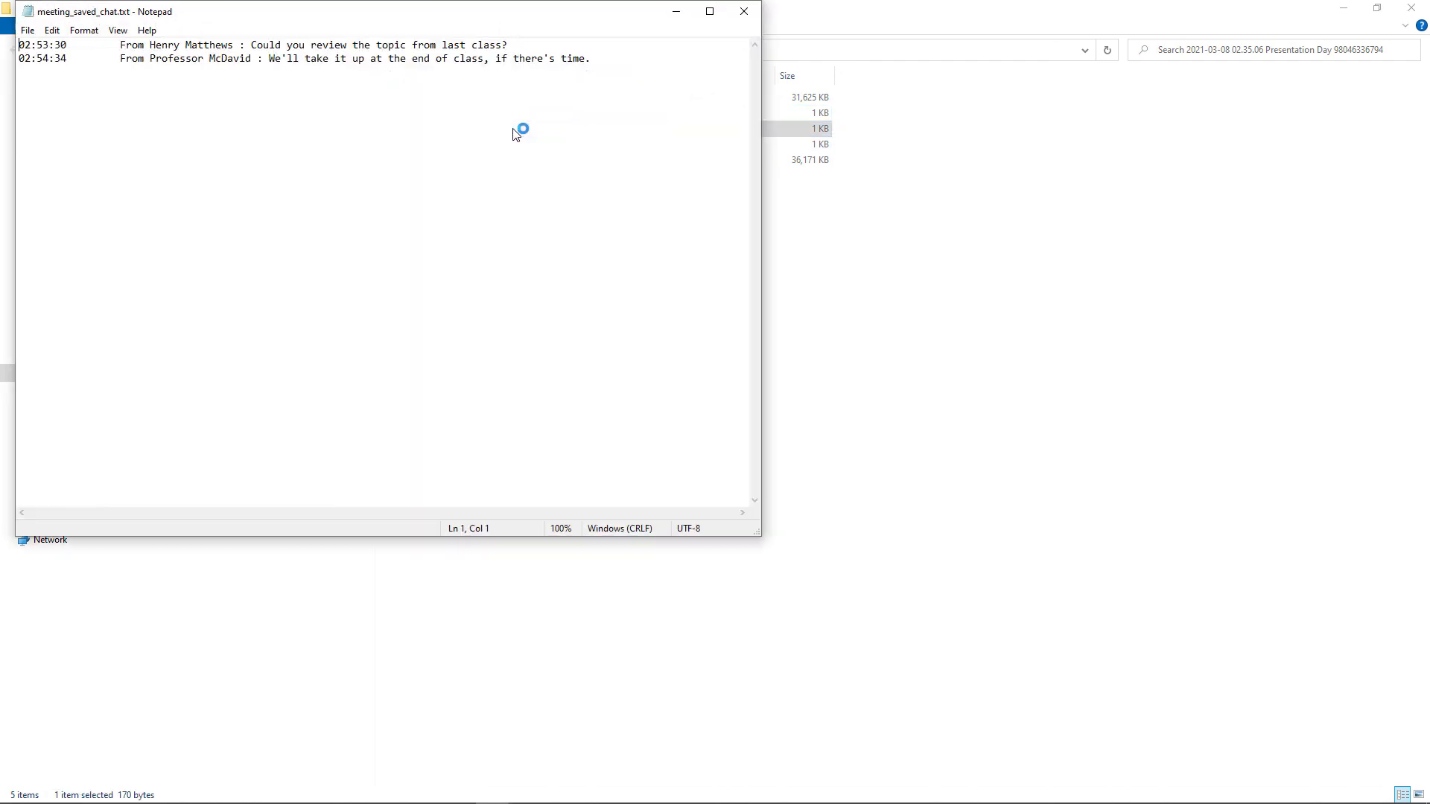
click(743, 10)
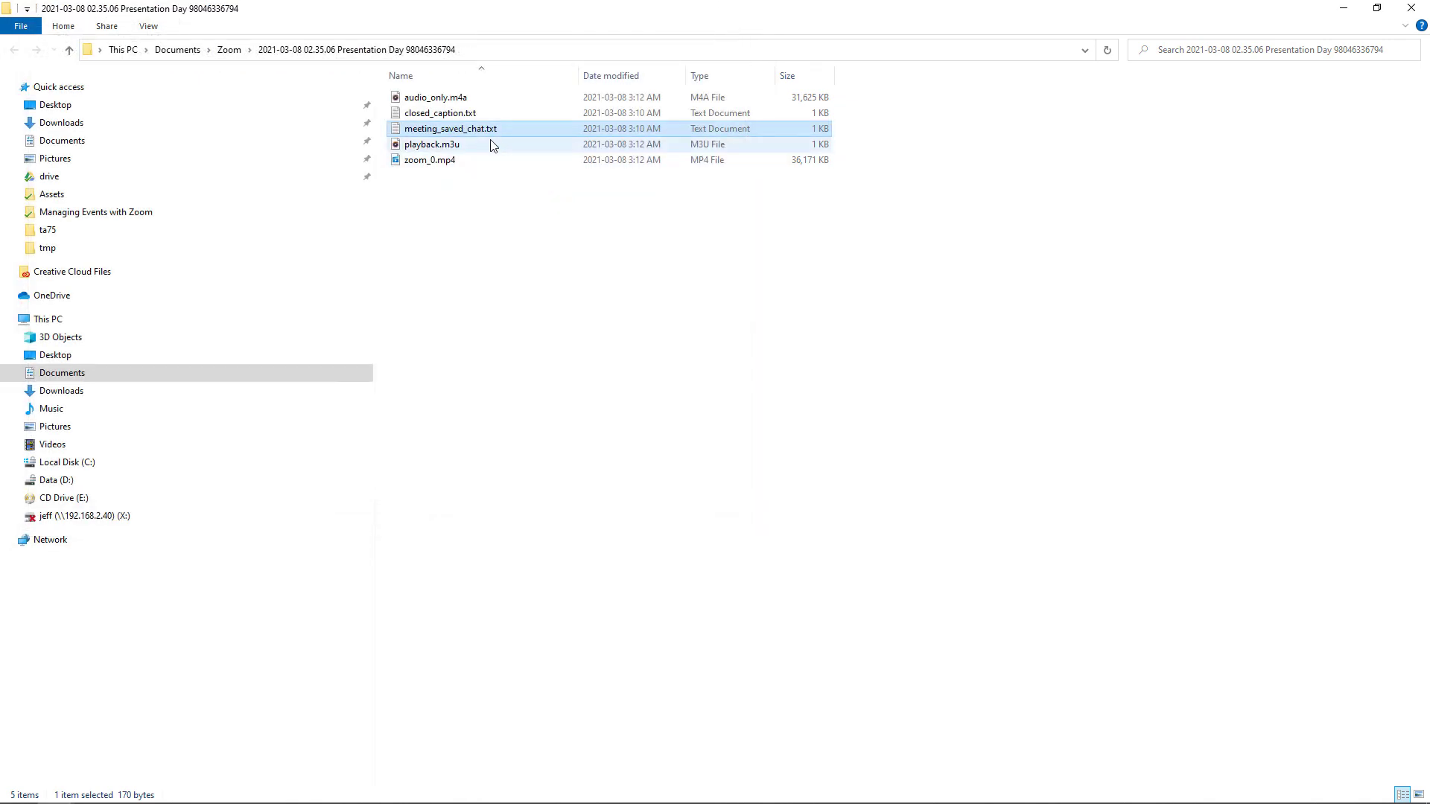
click(468, 147)
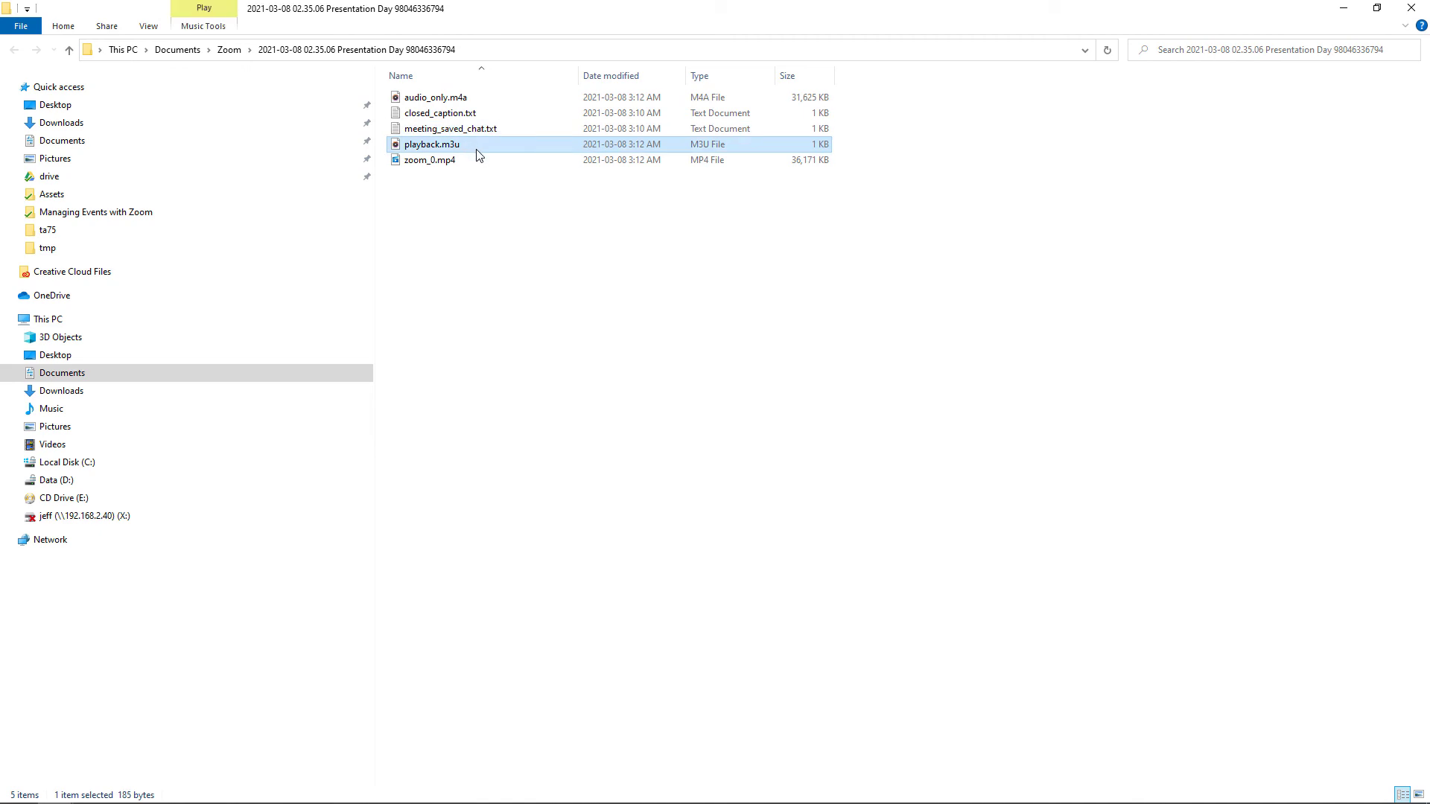
click(480, 212)
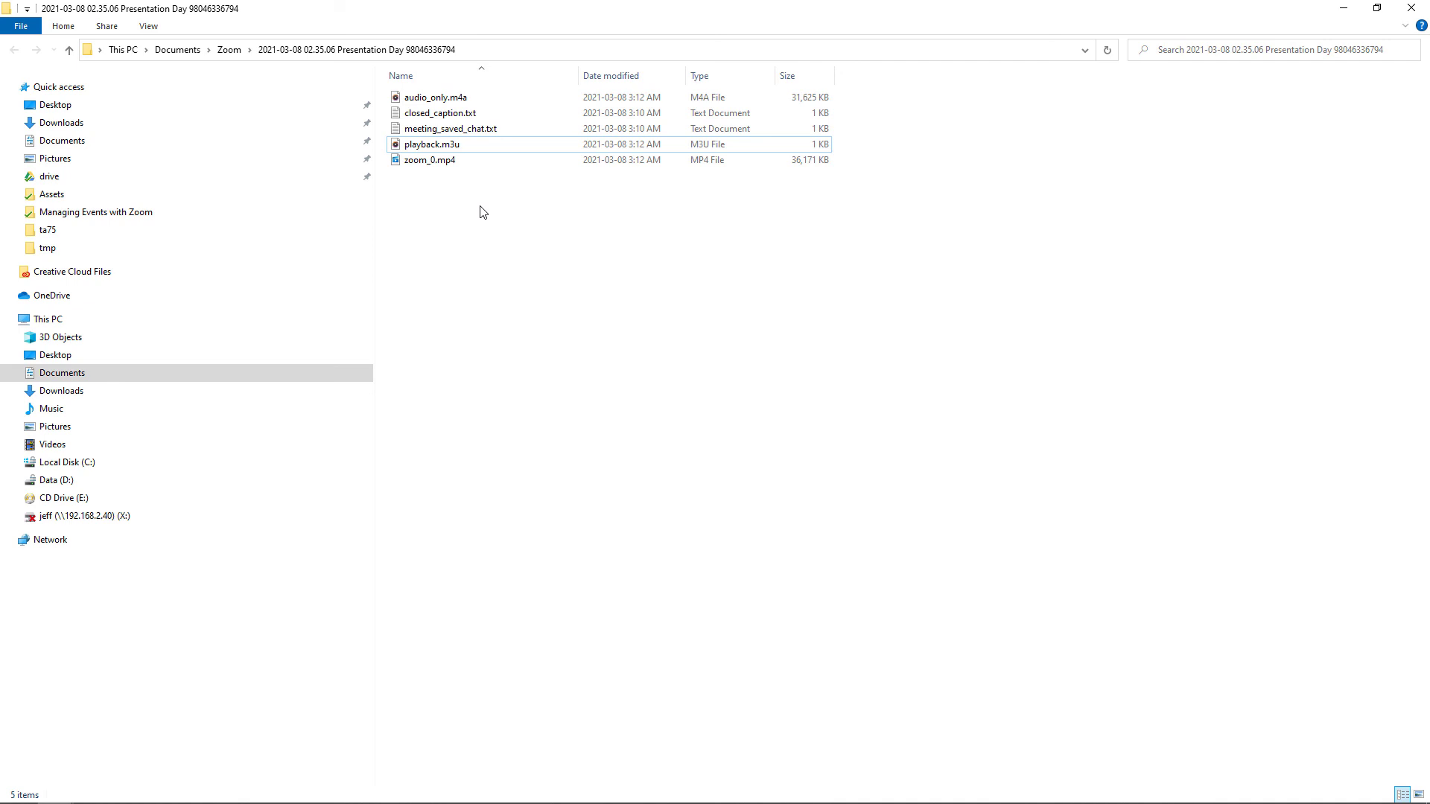
View the closed_caption.txt transcript in Notepad, then close it.
click(463, 120)
double_click(482, 113)
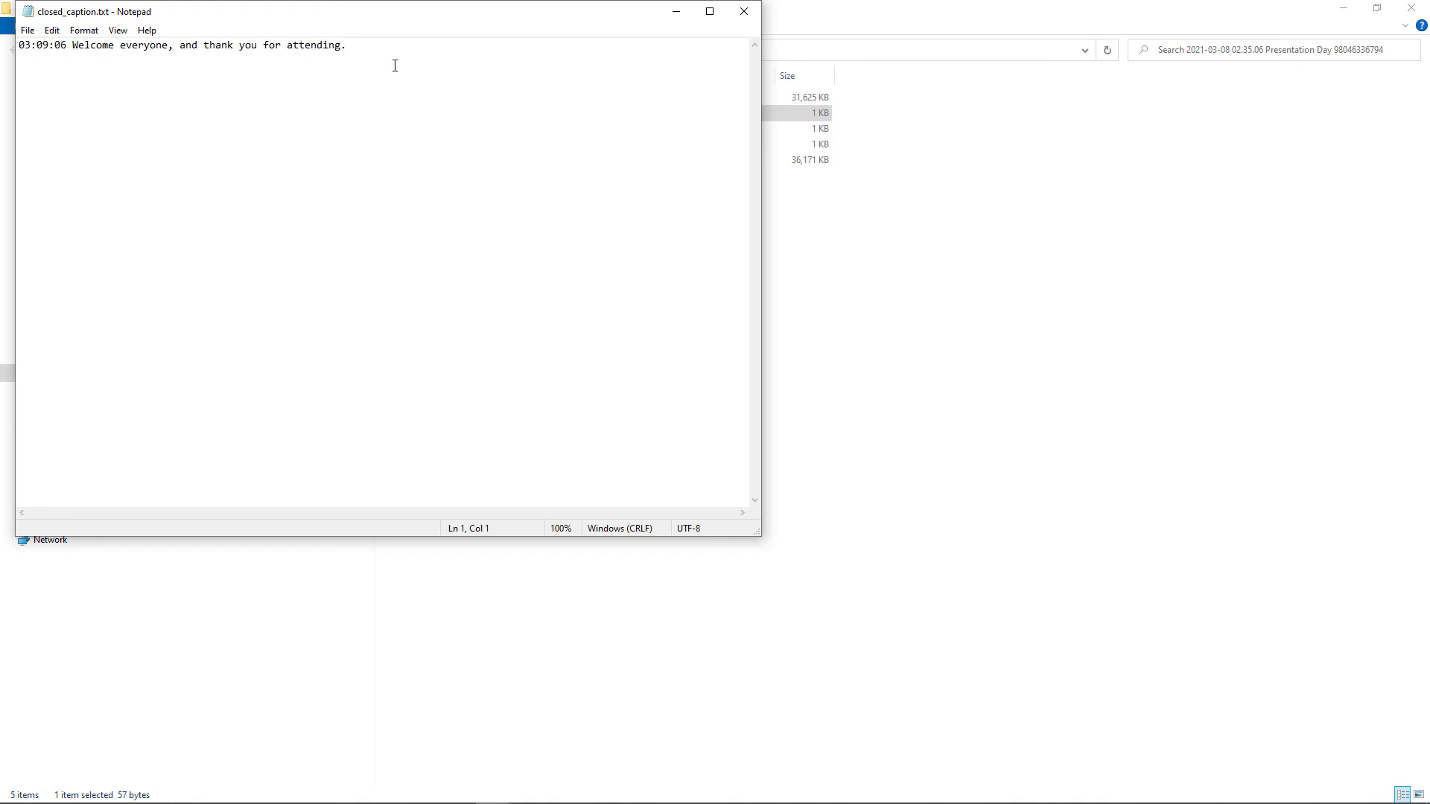
click(743, 11)
click(637, 194)
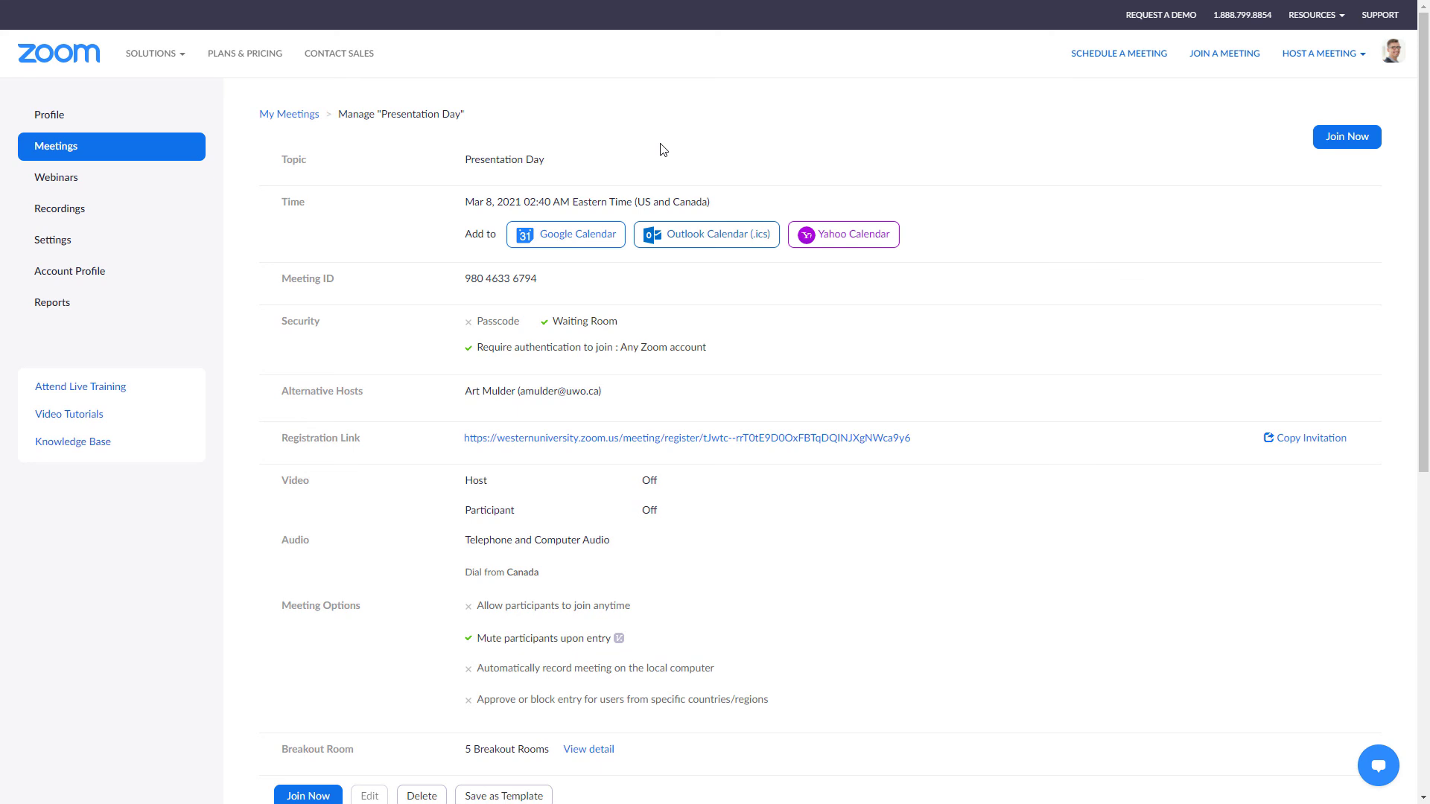
Generate the Presentation Day poll report from Reports > Meeting, then download it and open it in Excel.
click(60, 308)
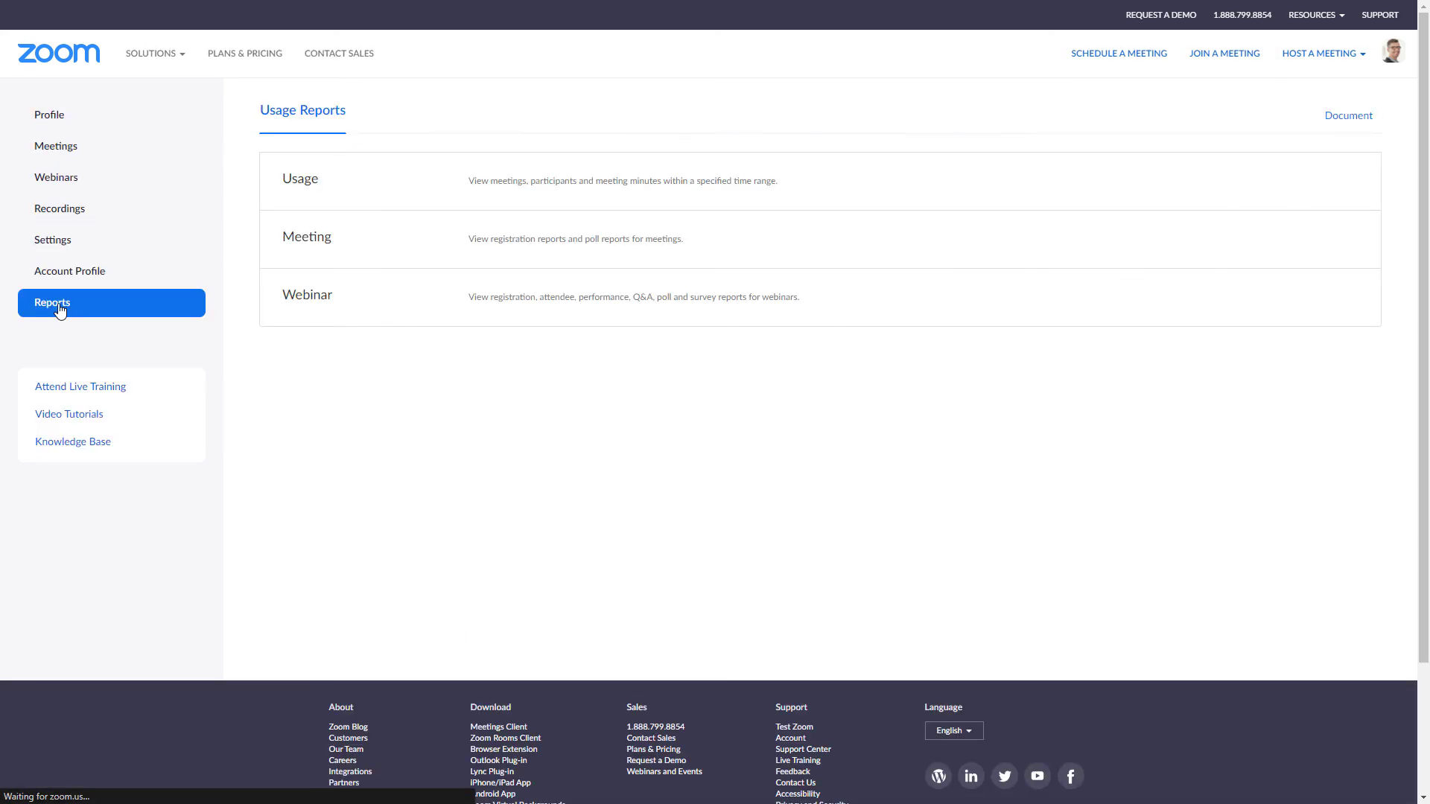
click(314, 242)
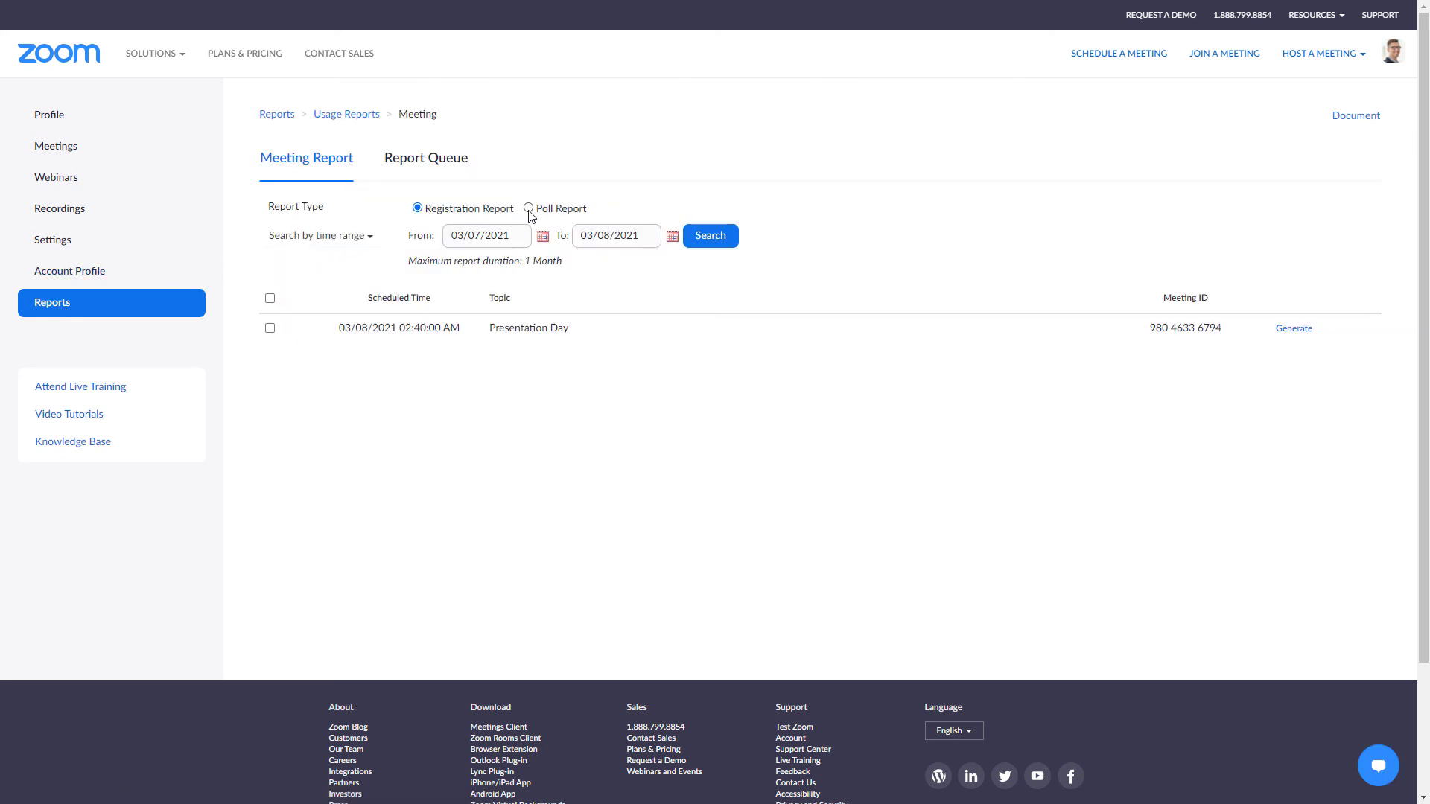
click(529, 209)
click(698, 240)
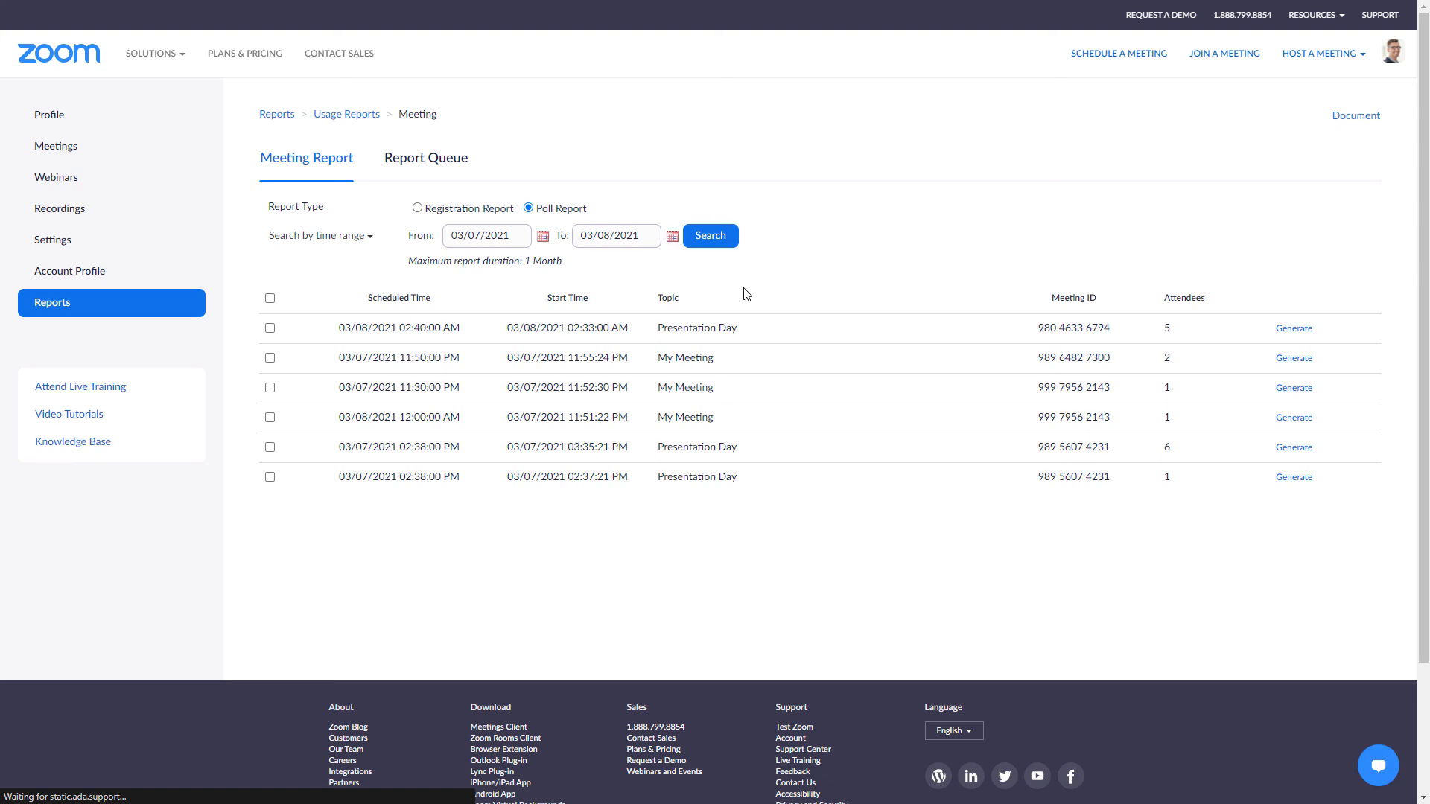
click(1280, 331)
click(1205, 272)
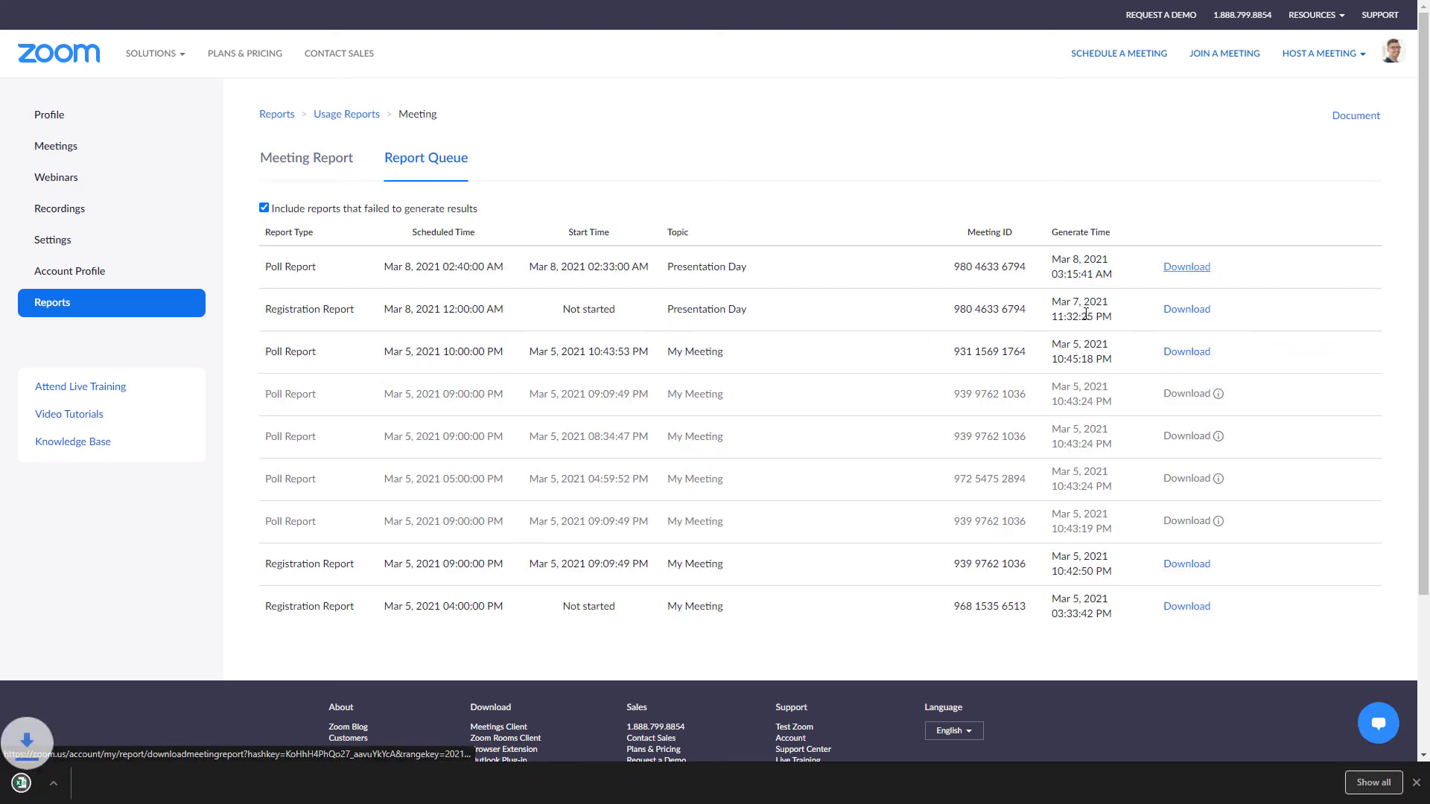
click(64, 790)
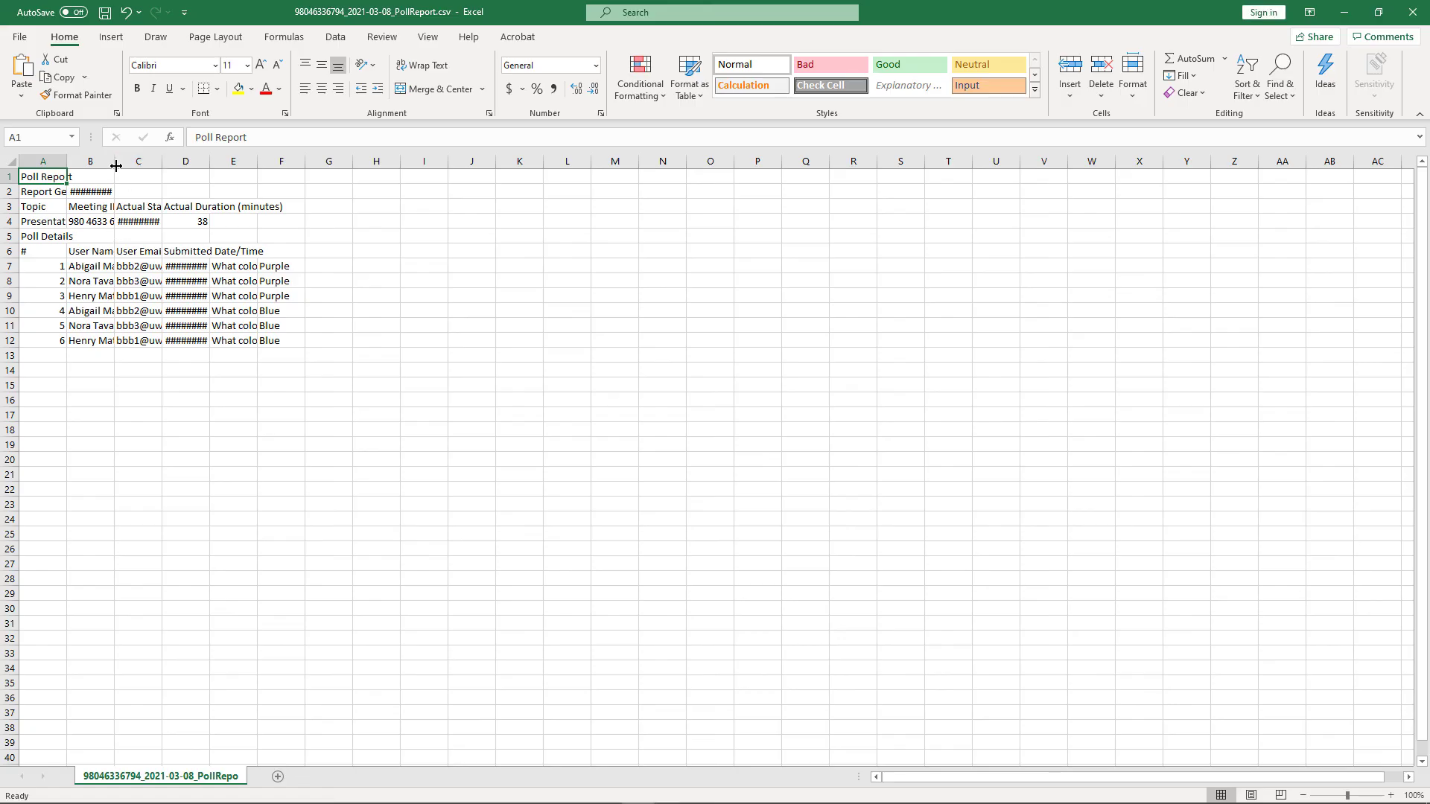
AutoFit poll report columns B through F so dates, full questions and answers are visible.
double_click(115, 161)
double_click(196, 161)
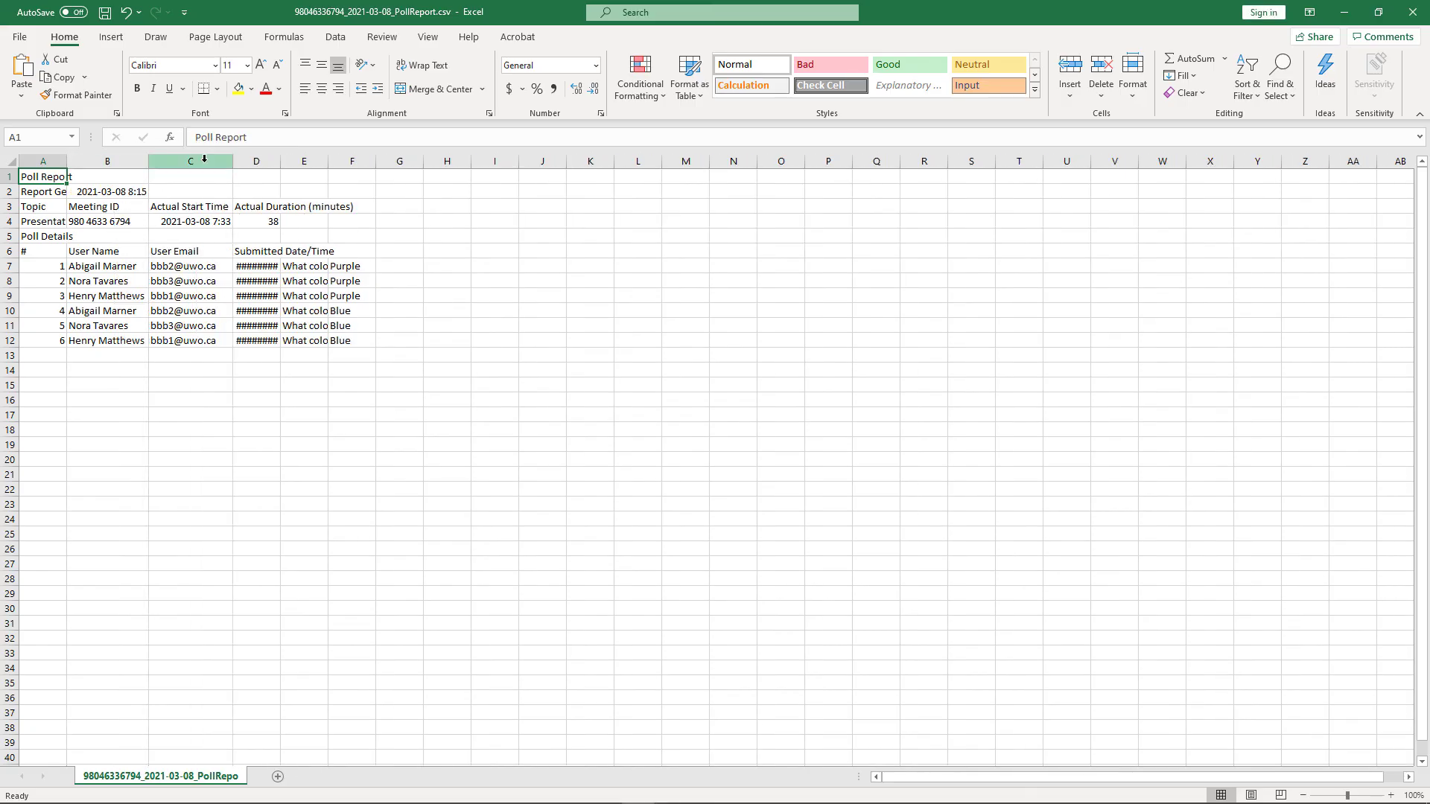
double_click(282, 161)
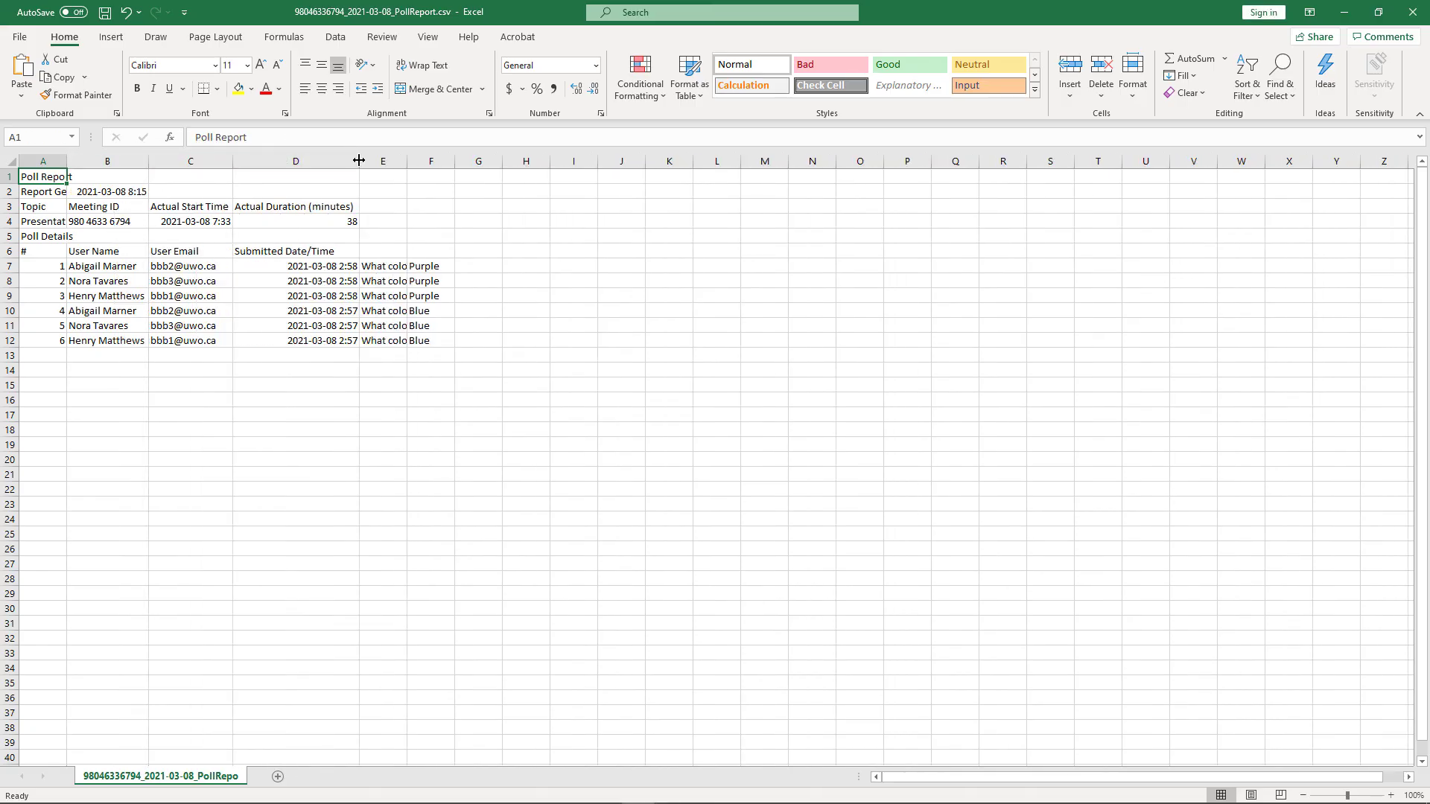
double_click(407, 161)
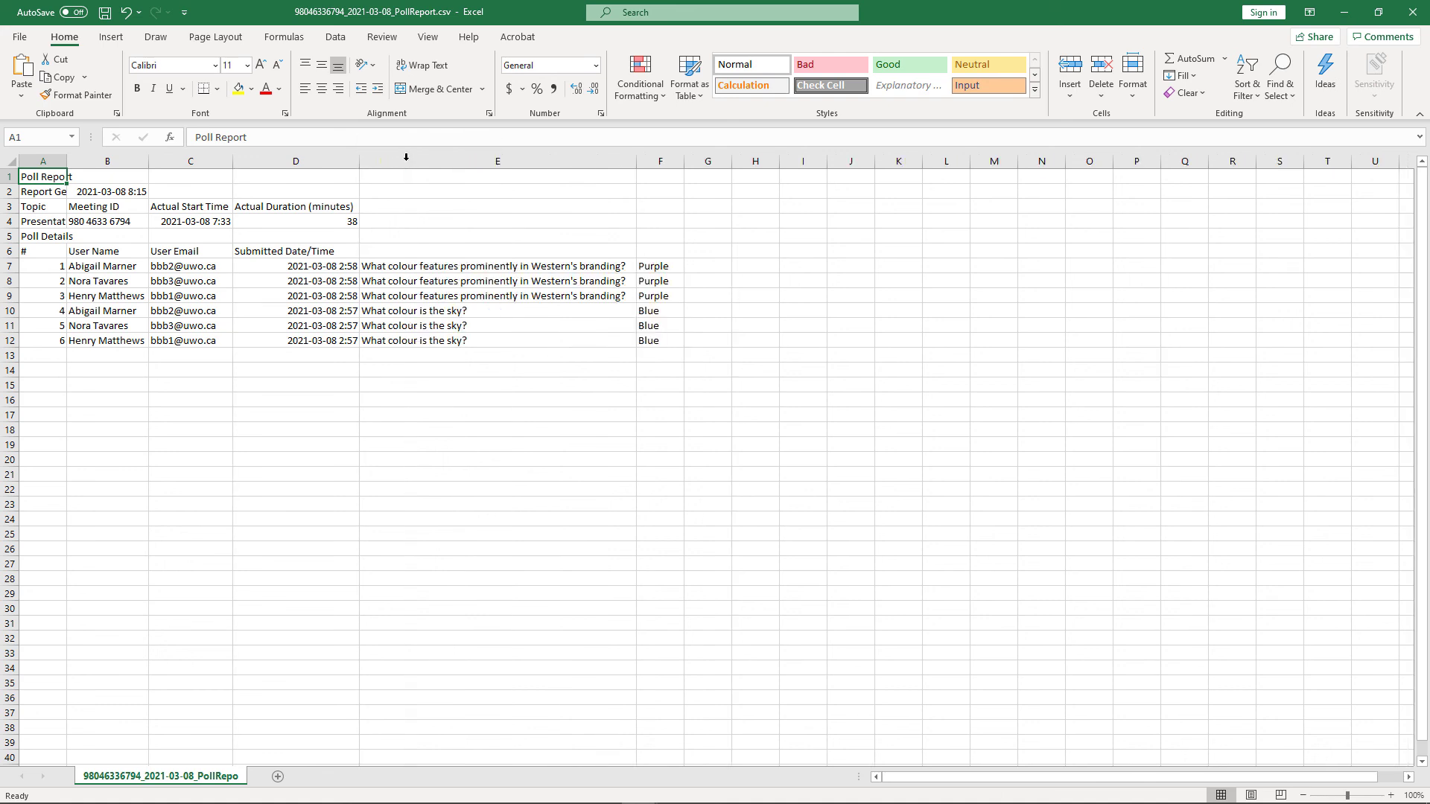
double_click(684, 161)
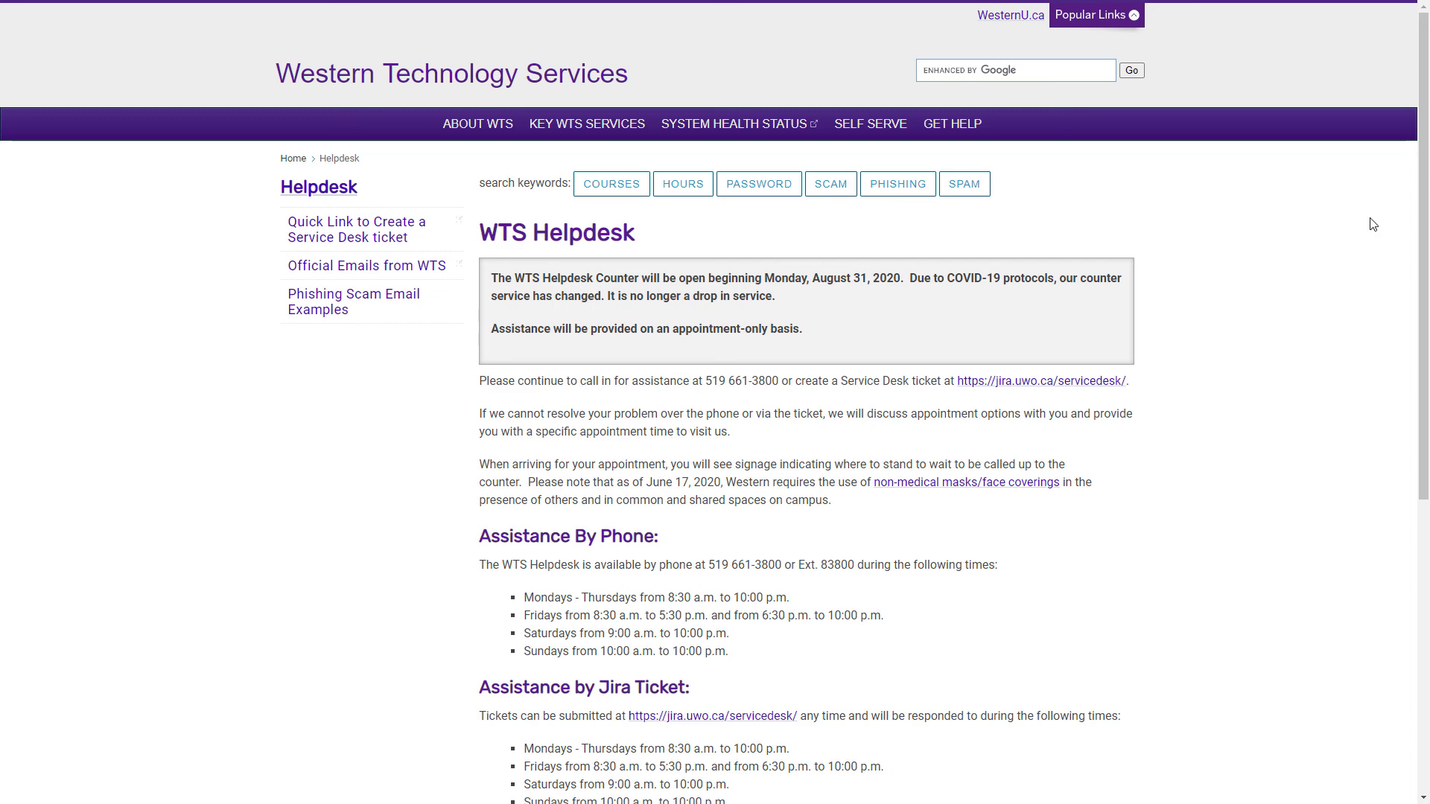
Find 'video conference' on the help portal and begin the setup request with subject 'Technical support for a Zoom eve'.
scroll(1372, 224, down, 5)
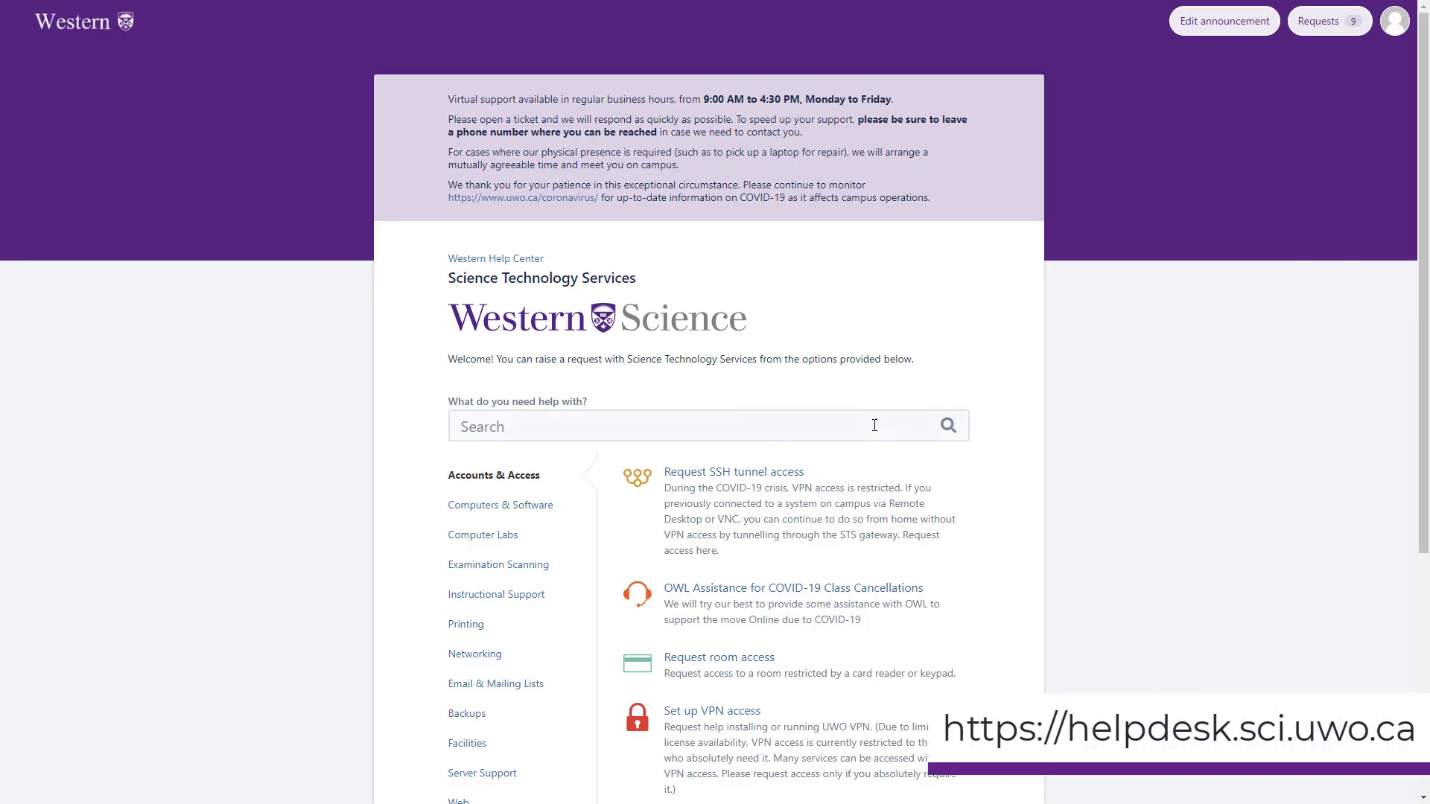
click(662, 431)
text(vid)
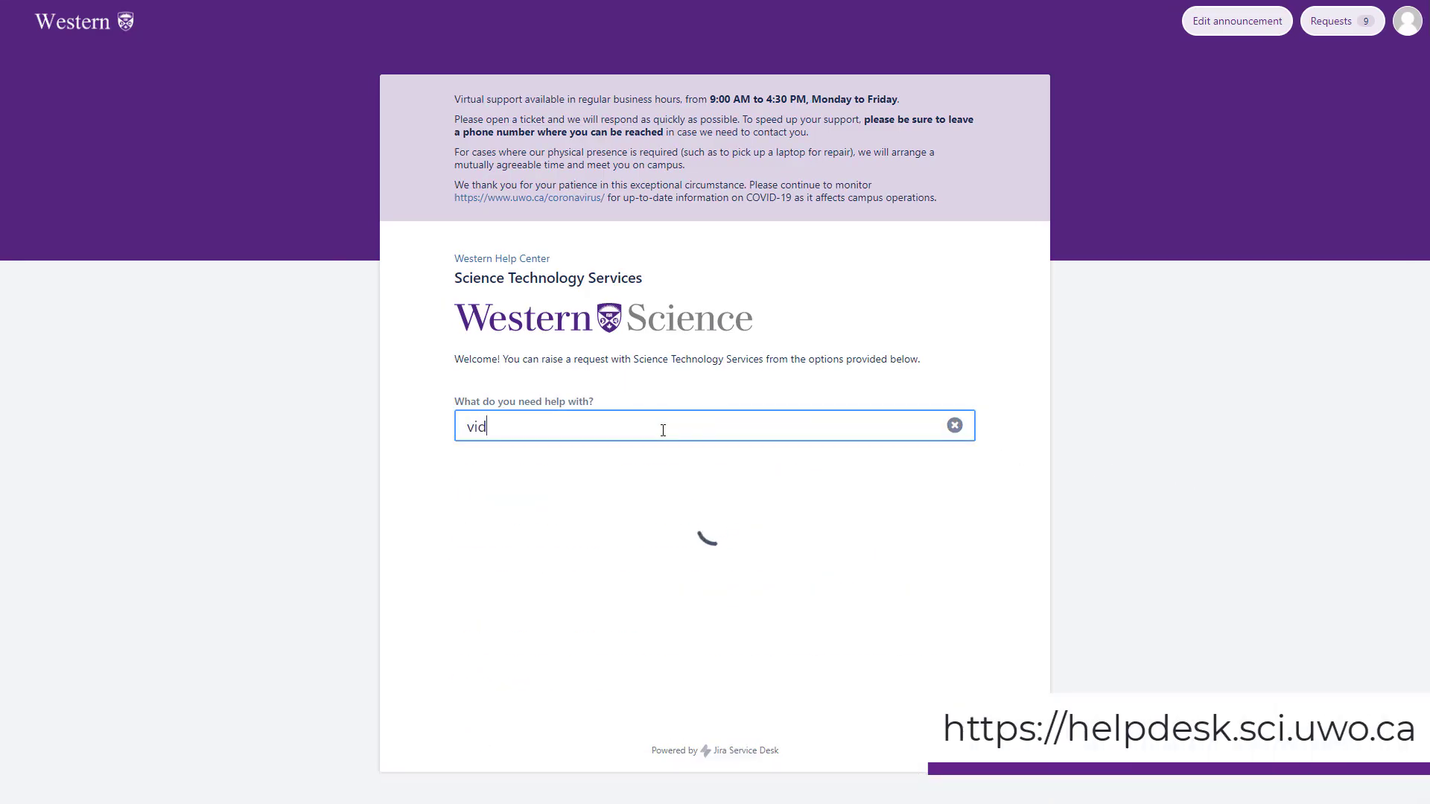
text(eo conference)
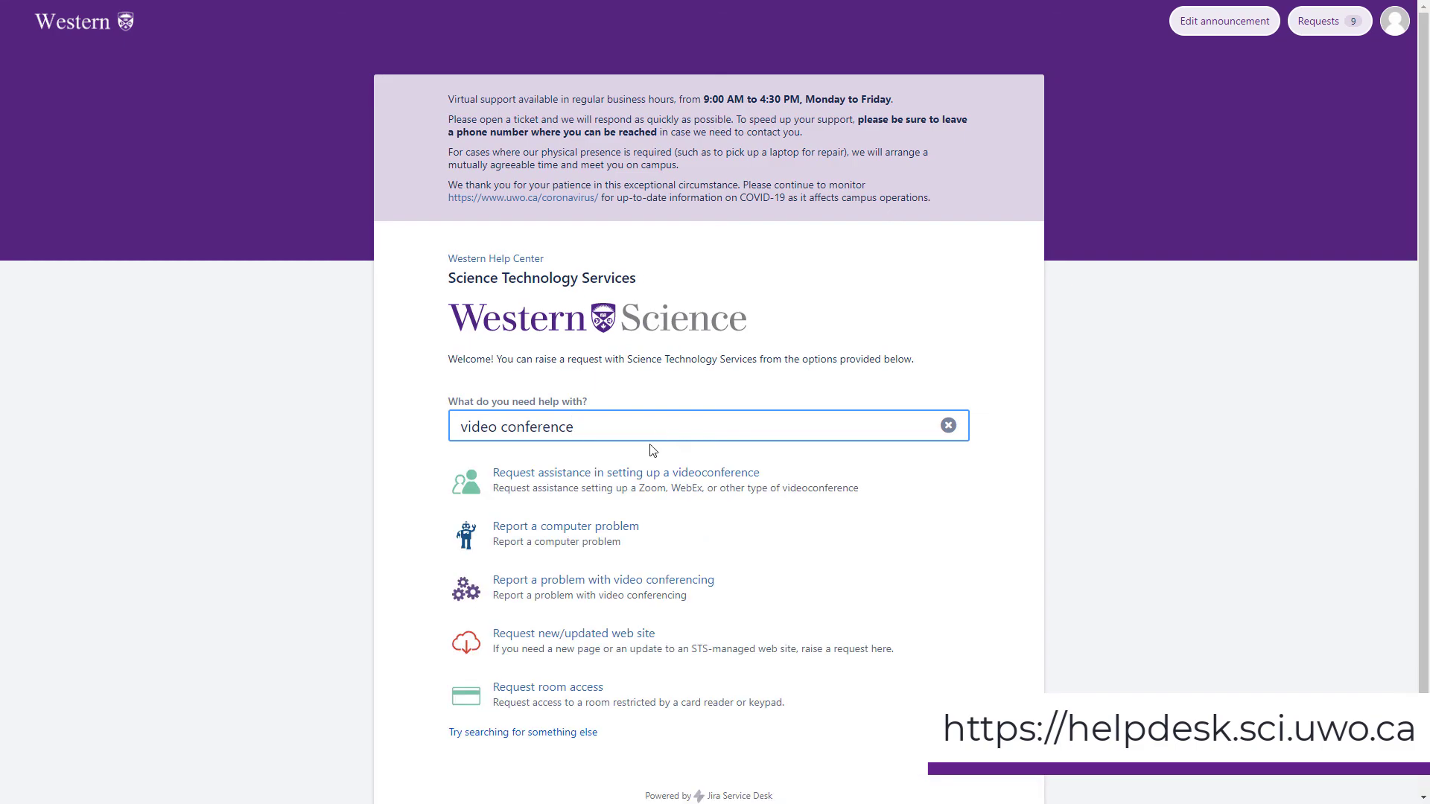
click(627, 481)
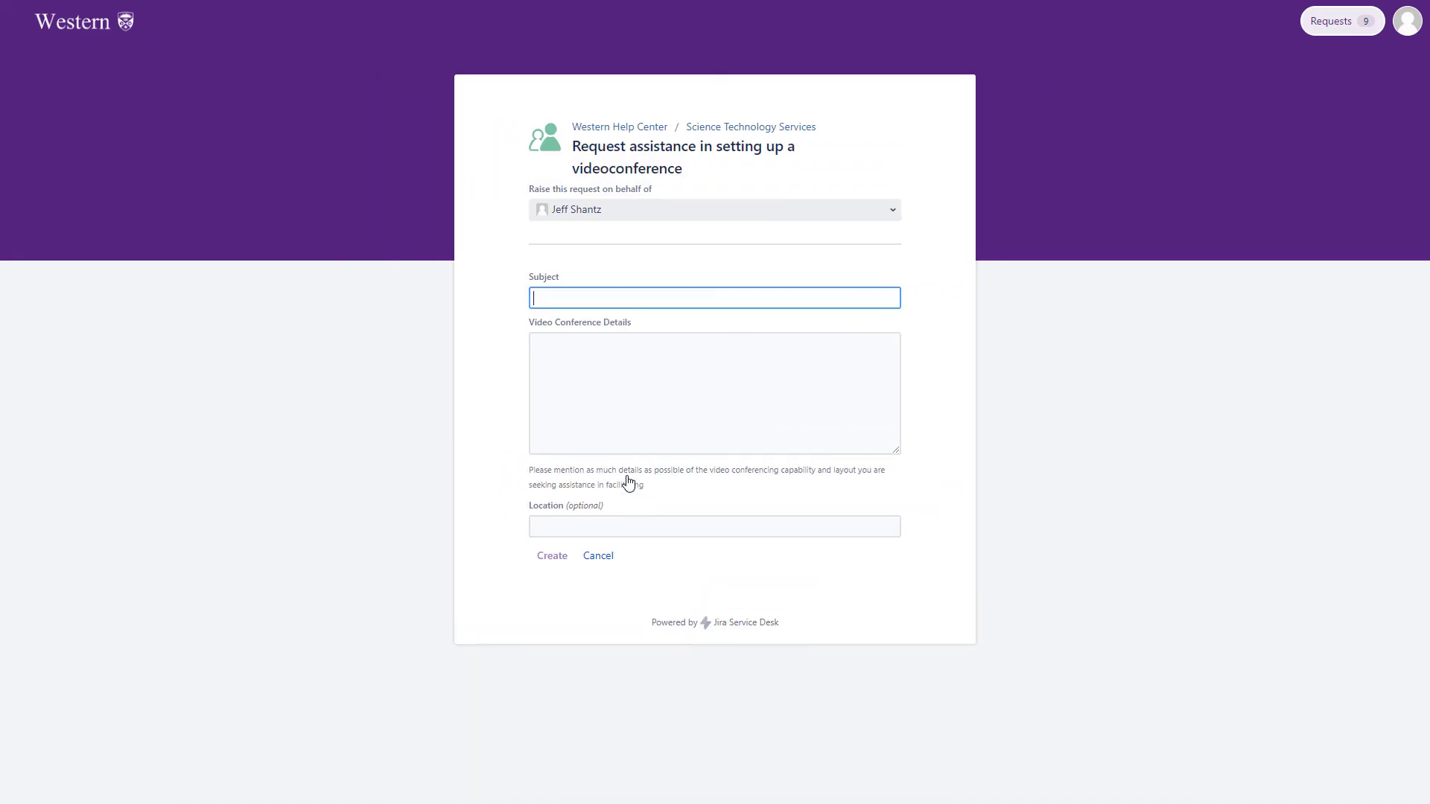
text(Technical )
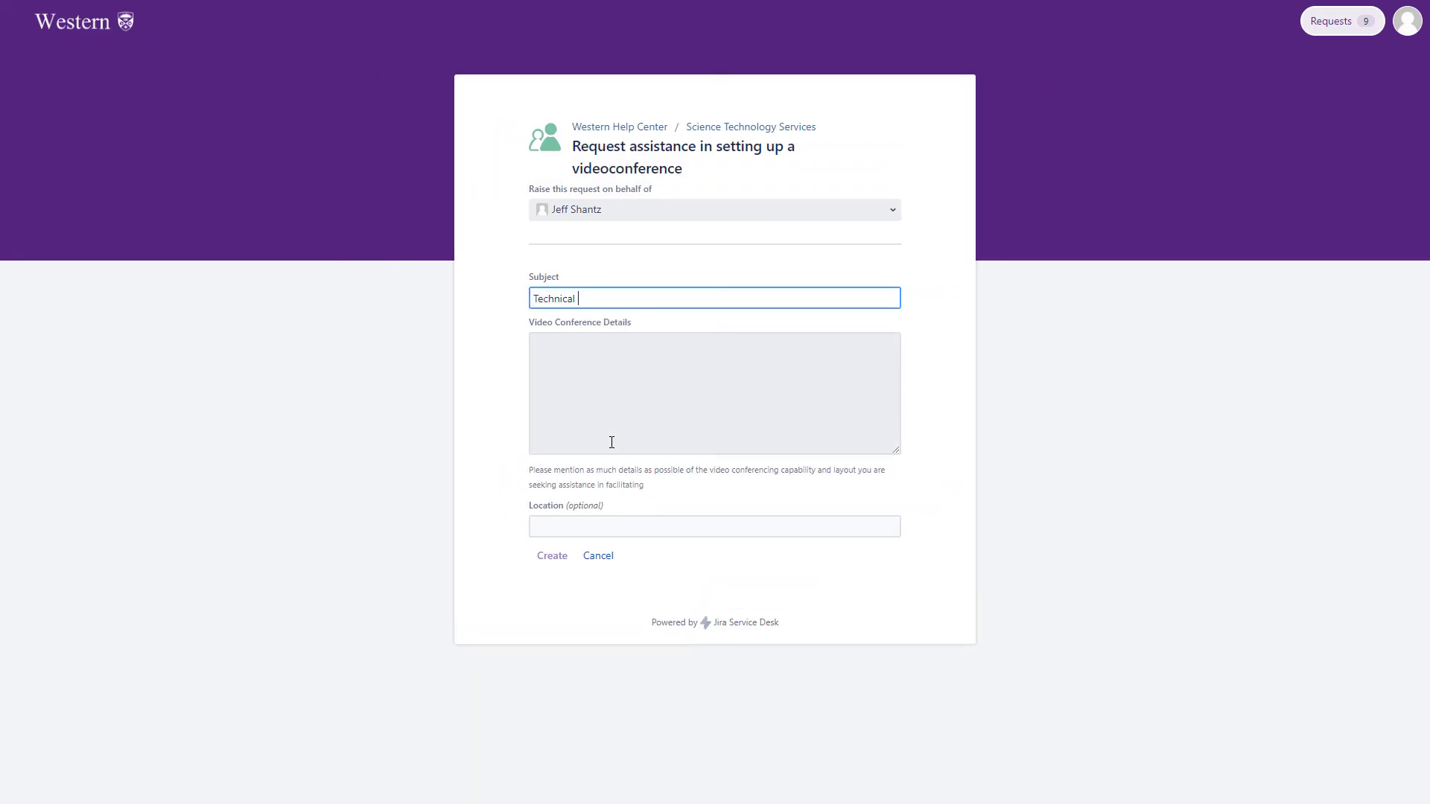
text(support for a Zoom eve)
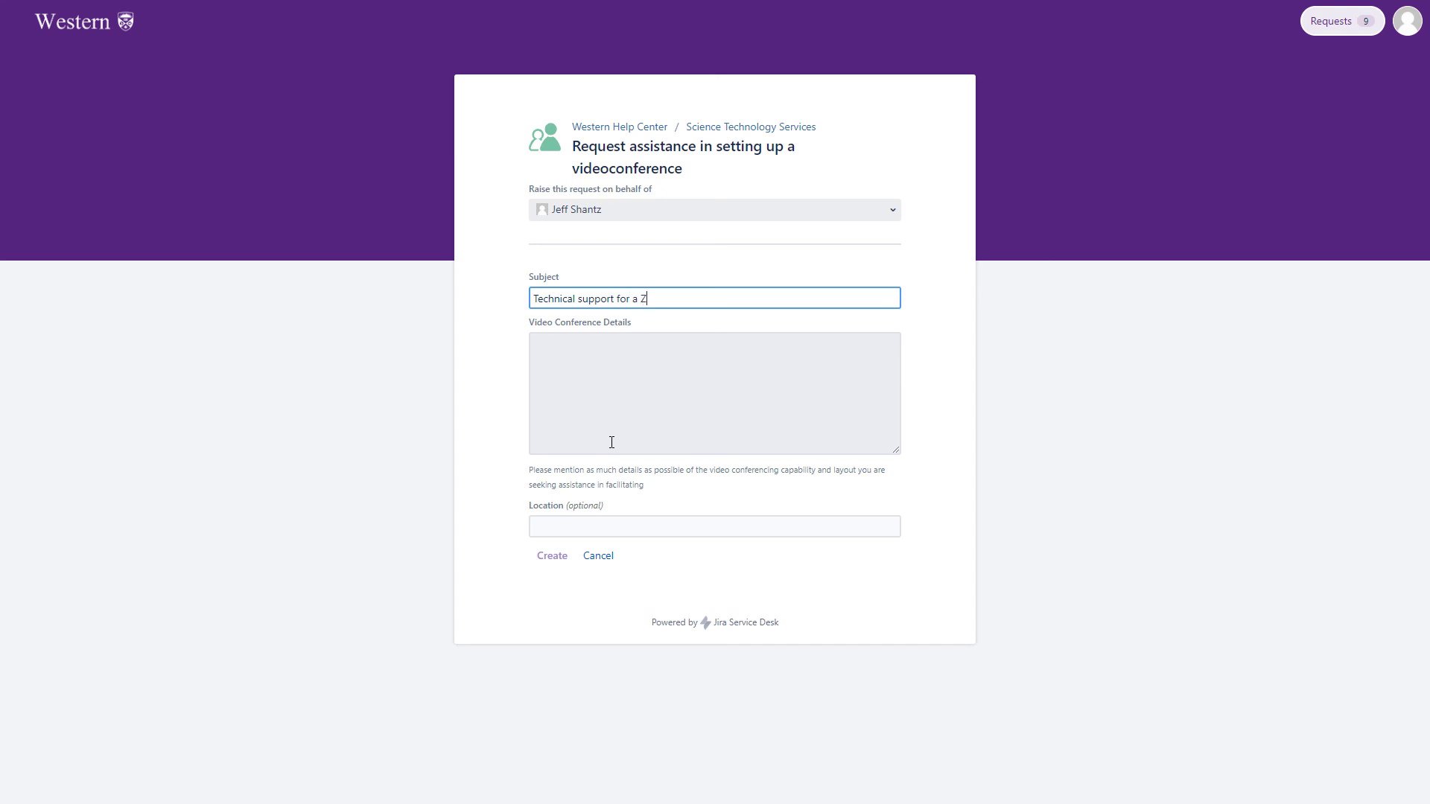